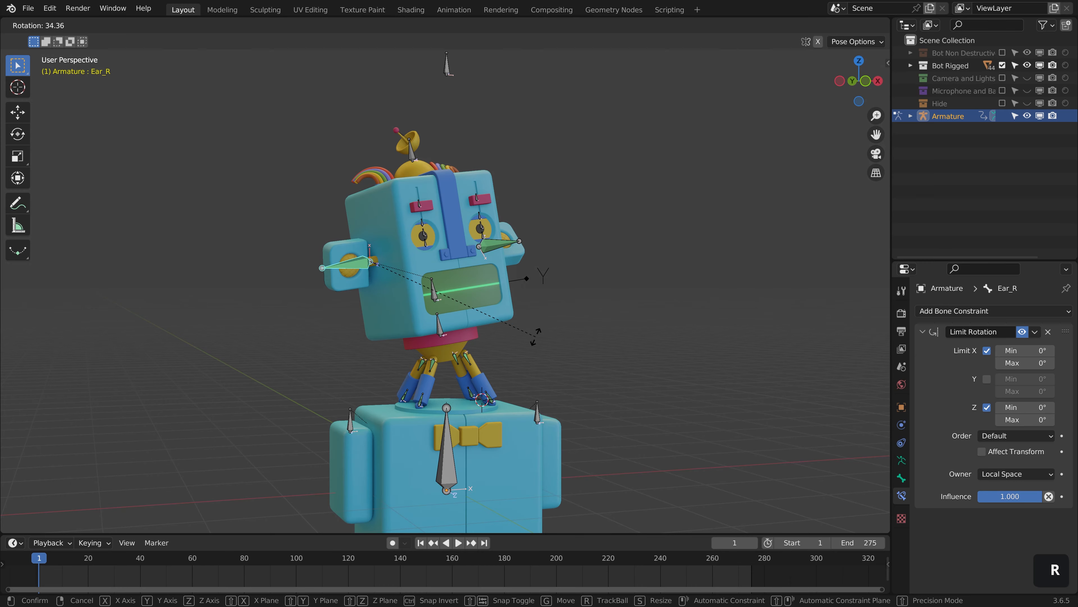
- Lower the left upper eyelid bone about 0.018 m along its local Y axis and tilt it around its local Z axis
scroll(541, 210, up, 3)
click(540, 210)
key(g)
key(y)
click(611, 222)
key(t)
key(r)
key(z)
key(z)
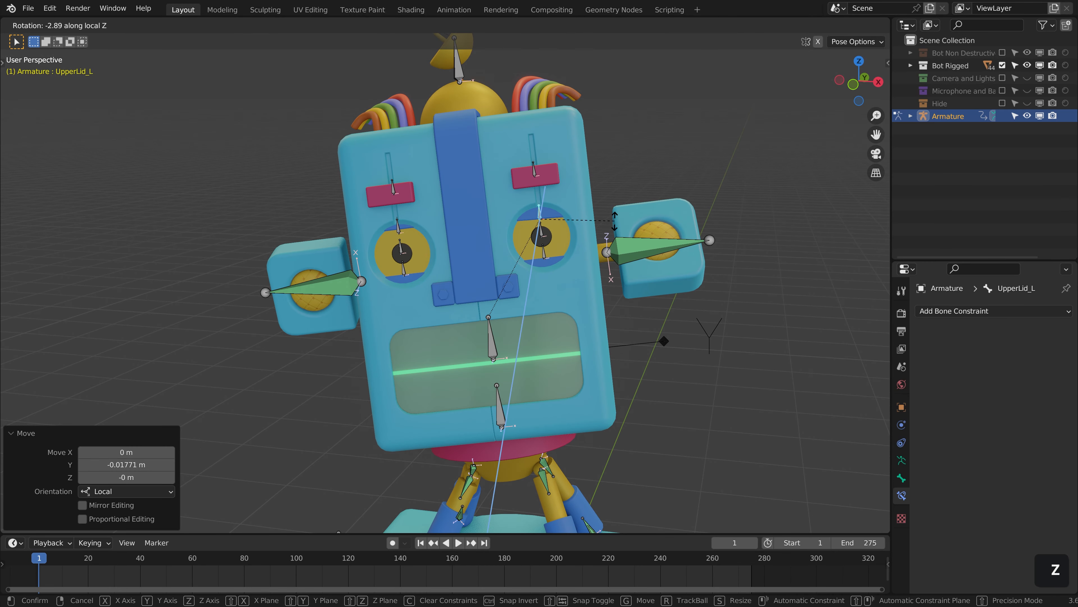
click(614, 234)
- Tilt the left eyebrow bone around its local Z axis and move it within its local XY plane
click(539, 171)
key(r)
key(z)
key(z)
click(632, 175)
key(g)
key(shift+z)
key(shift+z)
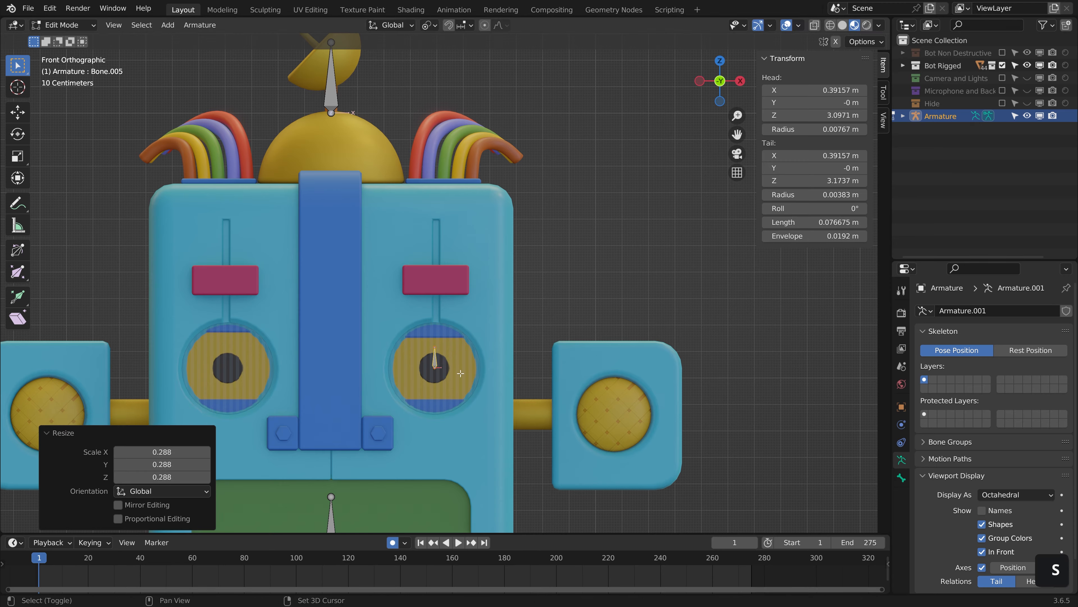
- Duplicate the left eye bone along Z for the lower eyelid, upper eyelid (about 0.236 m above the lower) and eyebrow
key(g)
key(z)
click(581, 375)
key(shift+d)
key(z)
click(579, 270)
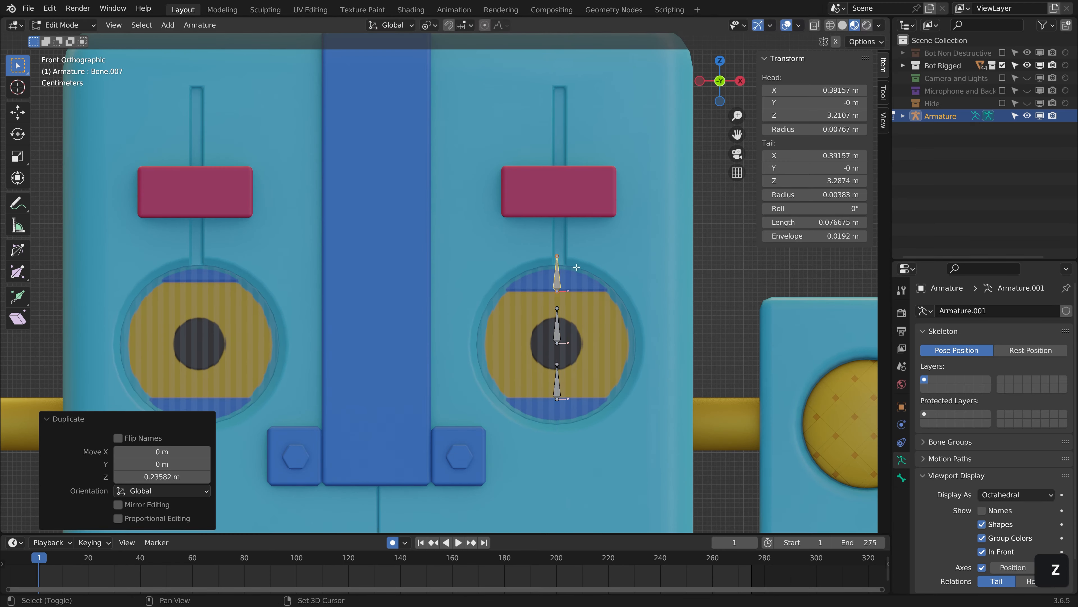
key(shift+d)
key(z)
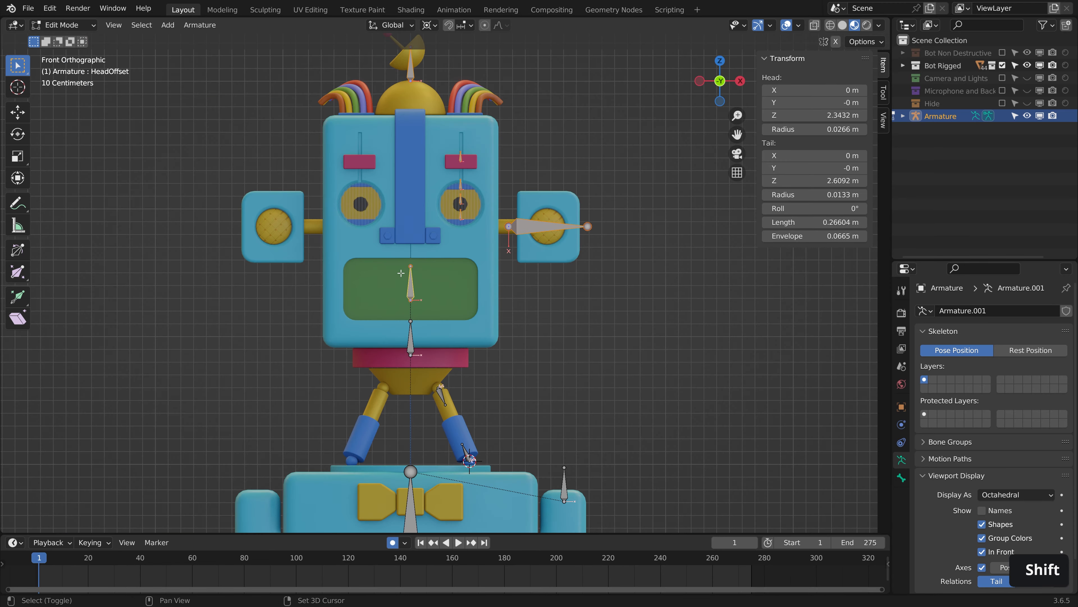
- Parent the selected facial and ear bones to the HeadOffset bone
key(ctrl+p)
click(401, 273)
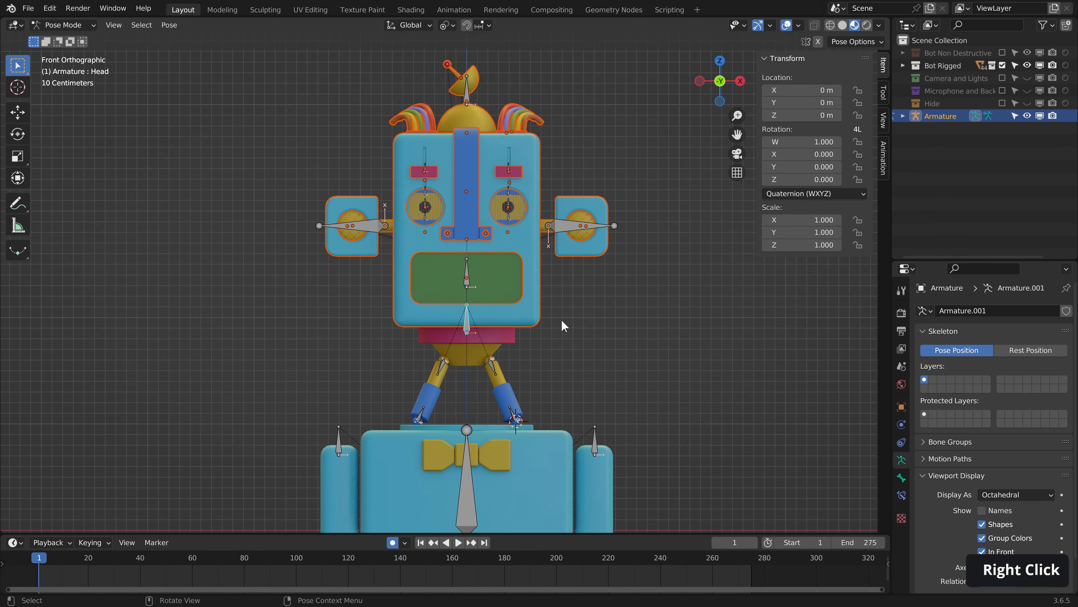
- Try rotating the Head bone around the Z axis
key(r)
key(z)
right_click(599, 307)
- Play the animation to check the driven Y rotation of the Radar bone
key(space)
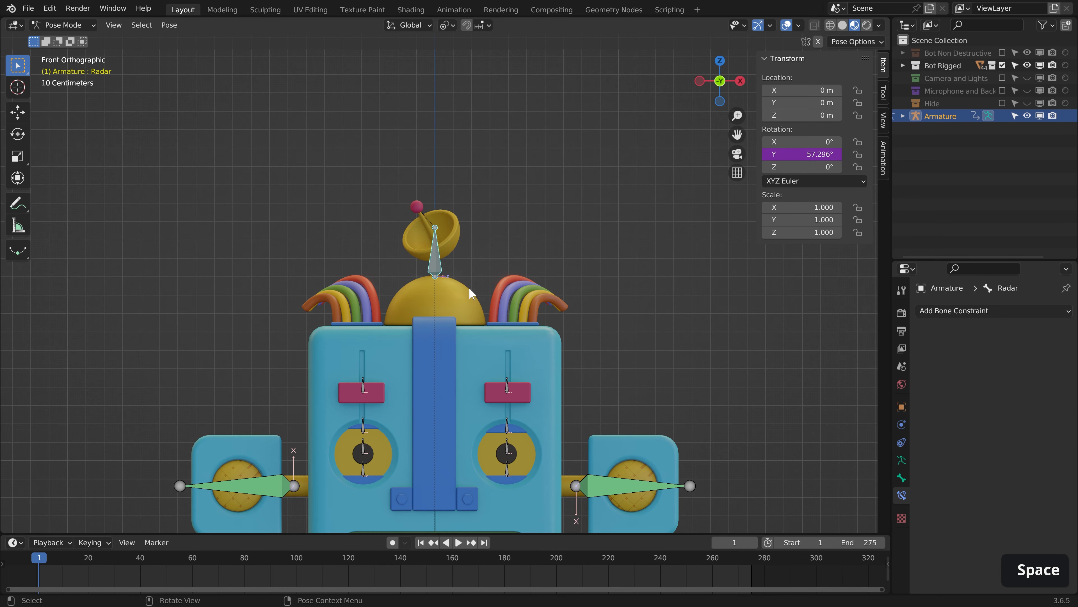
key(Tab)
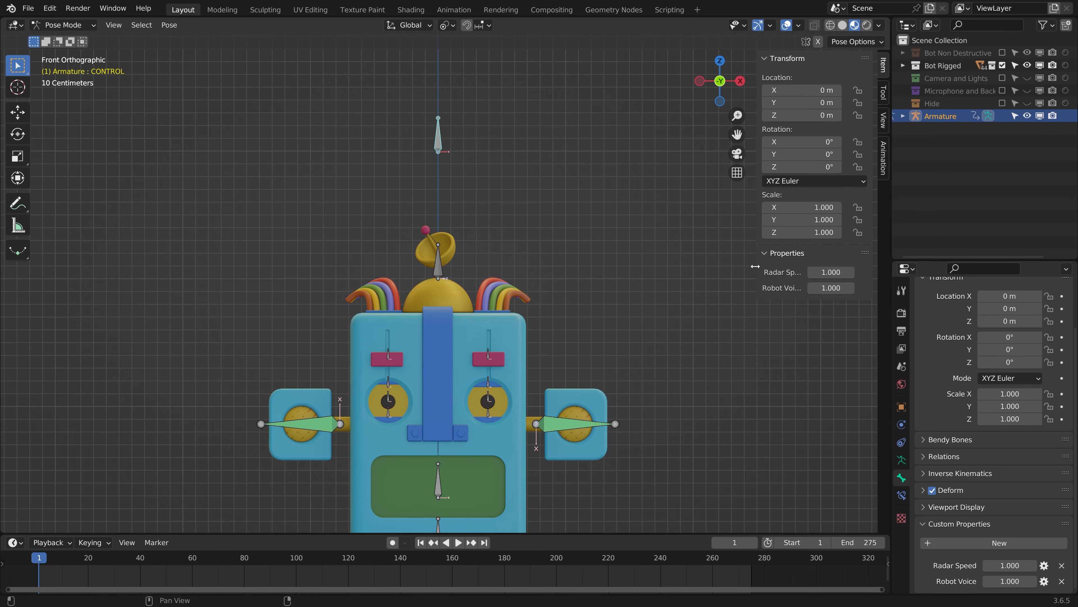
drag(754, 266, 737, 266)
key(n)
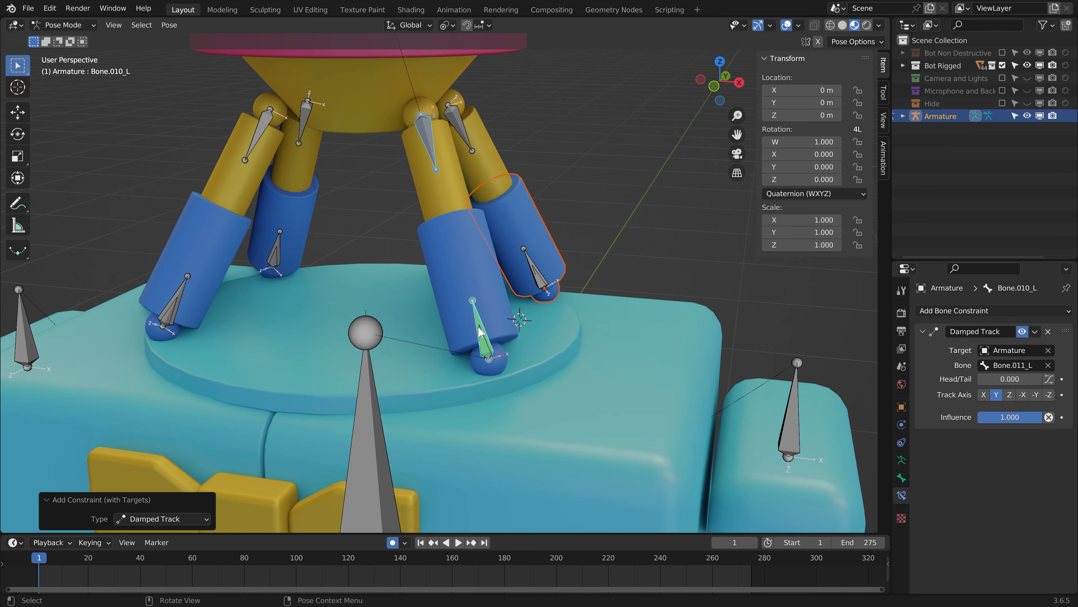
- Add a Damped Track constraint to the upper bone of the front left leg, targeting that leg's lower bone
key(ctrl+z)
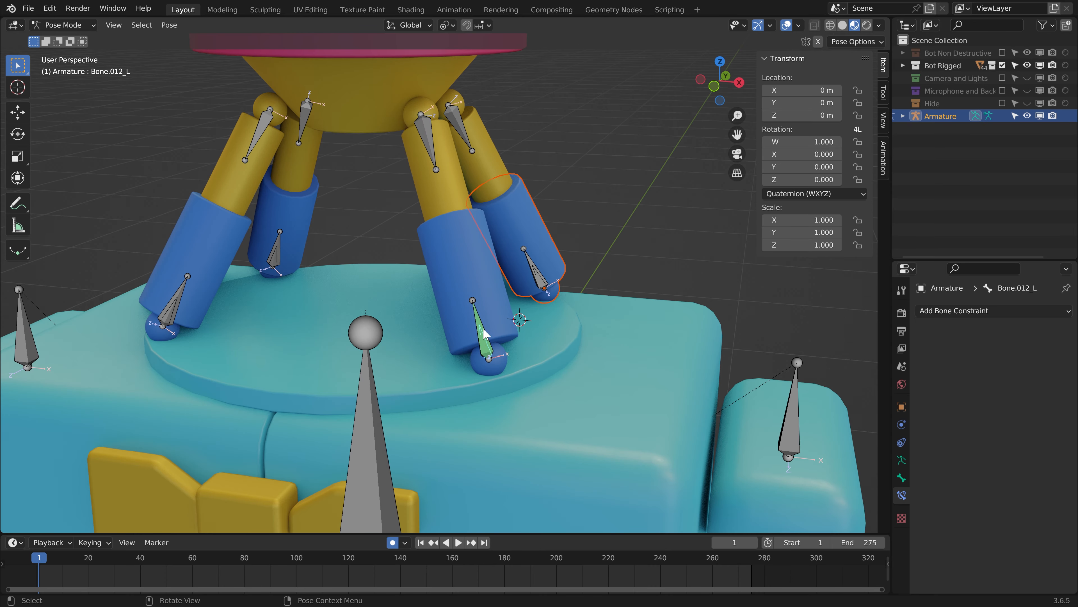
shift+click(428, 136)
key(ctrl+shift+c)
click(427, 125)
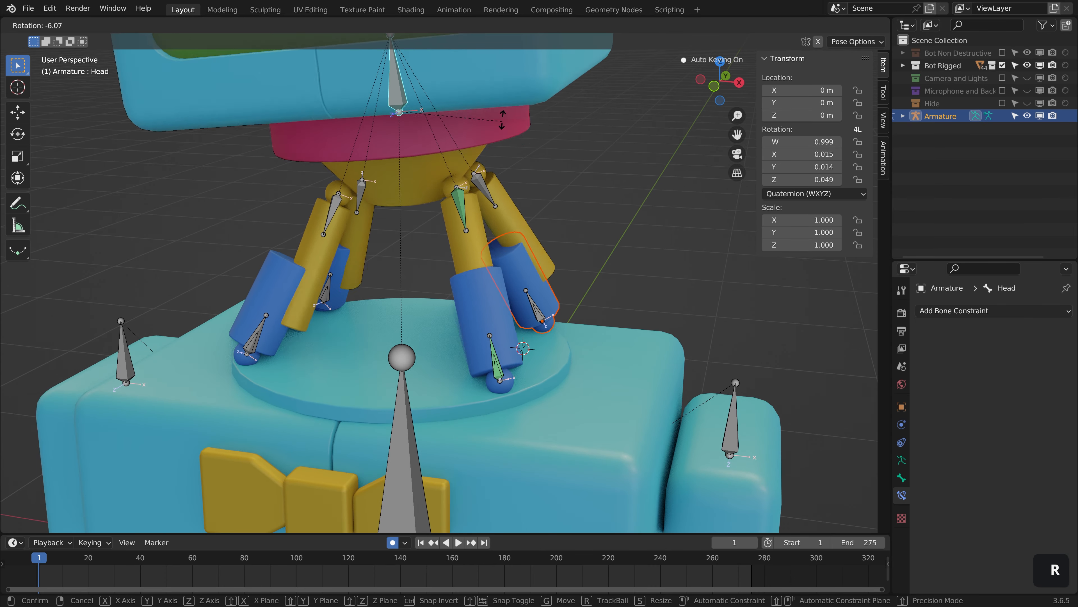
- Trackball-rotate the Head bone by 9.74° and 2.86° to test how the leg bones follow
key(r)
key(r)
click(517, 207)
scroll(517, 207, down, 2)
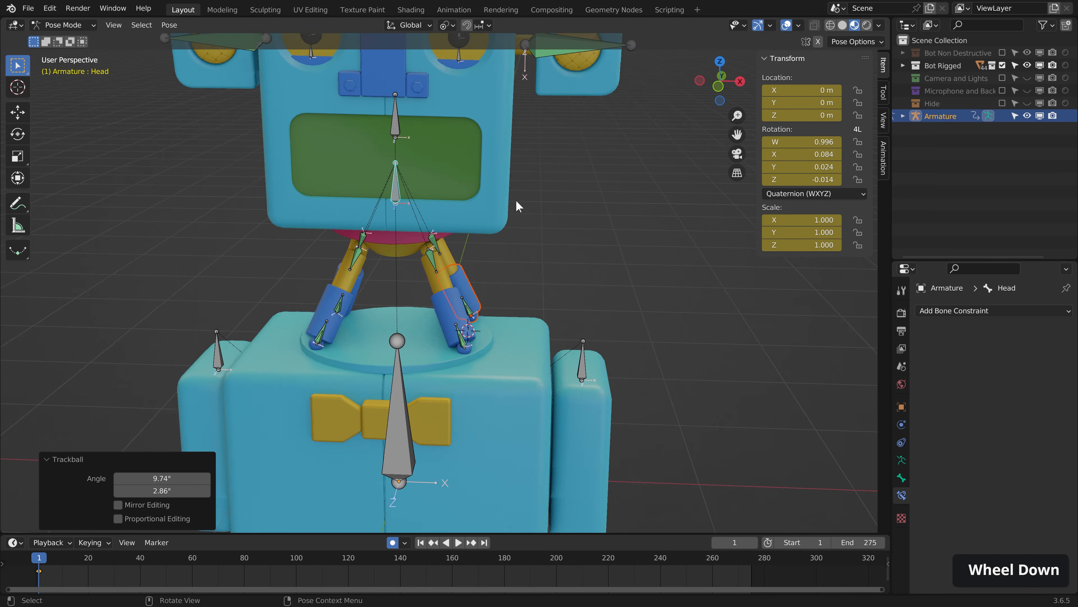
scroll(517, 207, down, 3)
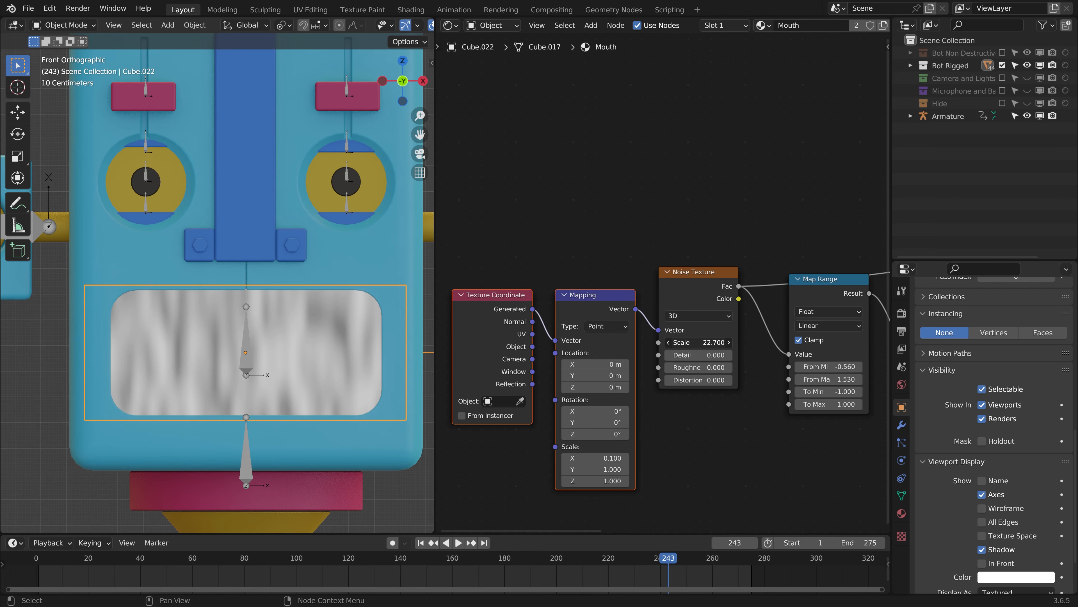
- Set the X scale of the Mapping node feeding the mouth's Noise Texture to 0.01
click(595, 458)
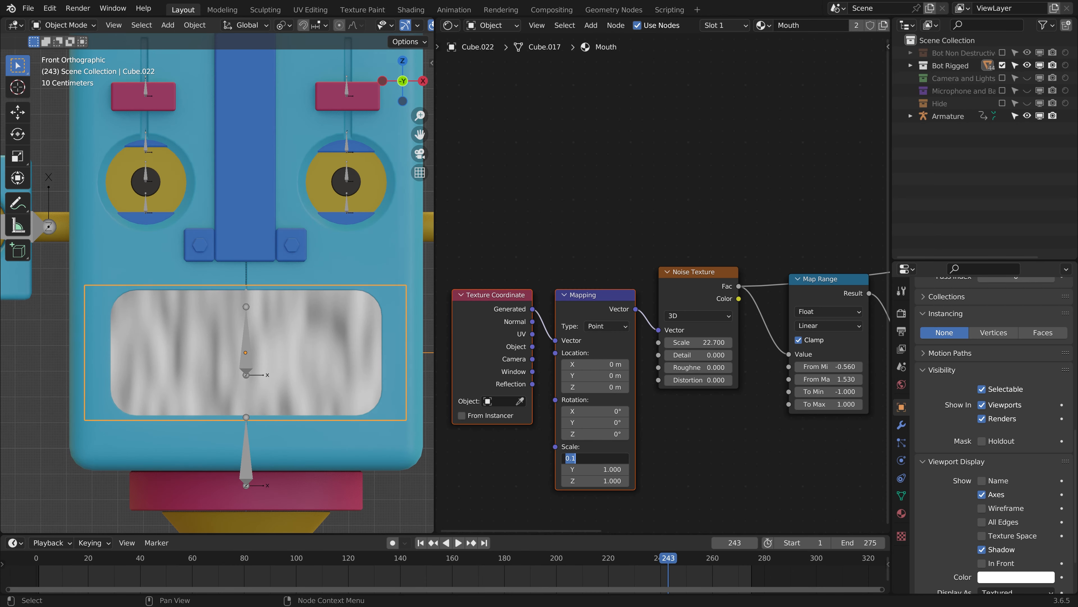
text(0.01)
key(Return)
scroll(348, 331, down, 3)
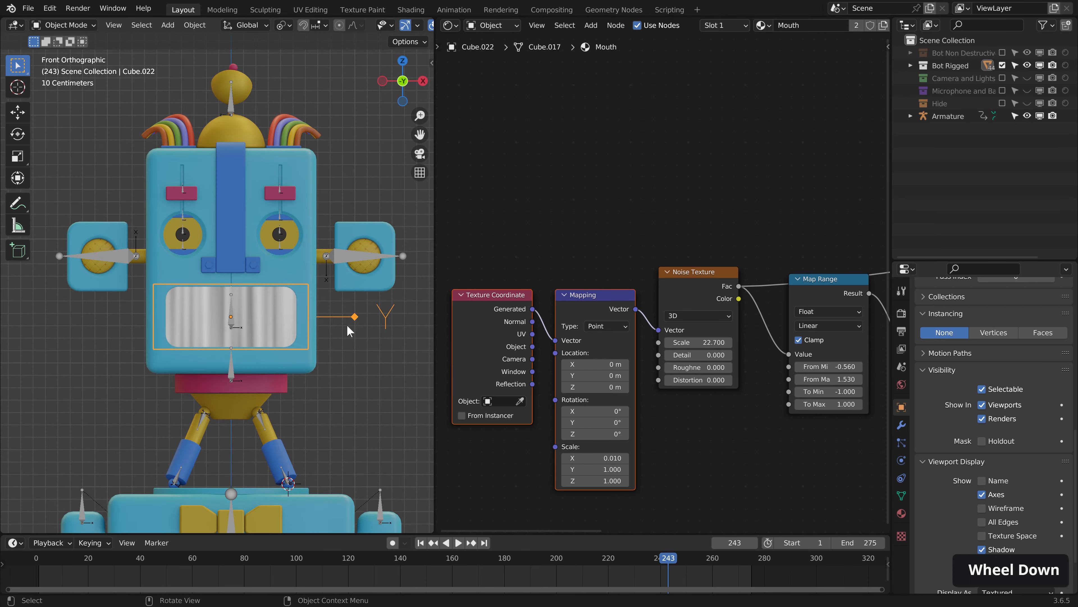
- Preview the mouth material through its Principled BSDF node and play the animation to check the waveform
scroll(348, 327, up, 3)
scroll(699, 346, down, 1)
middle_drag(699, 345, 463, 335)
middle_drag(637, 314, 547, 315)
ctrl+shift+click(761, 98)
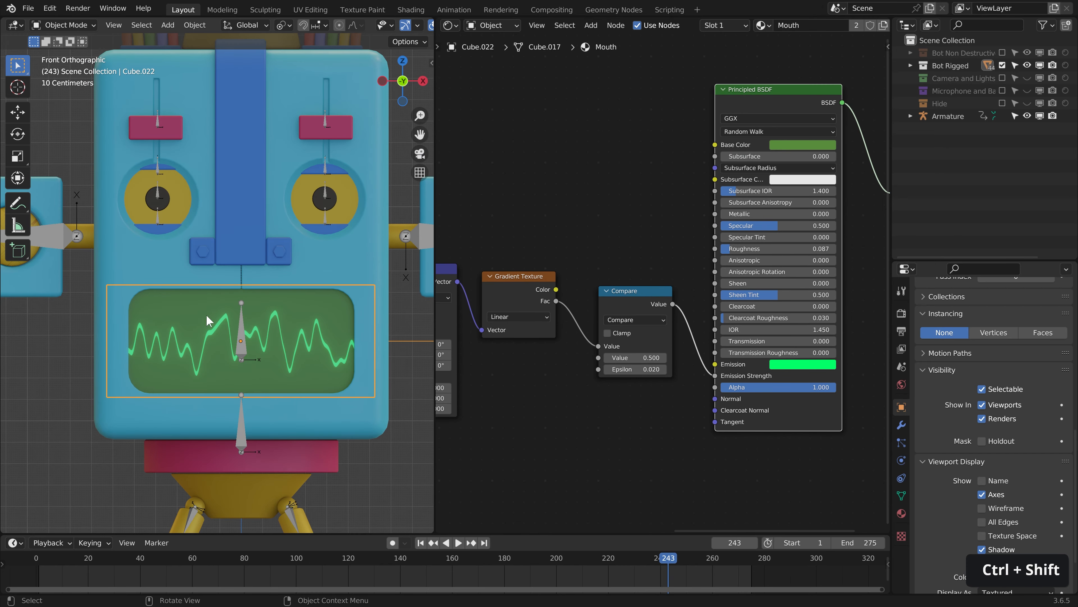
scroll(734, 369, down, 3)
middle_drag(615, 348, 734, 369)
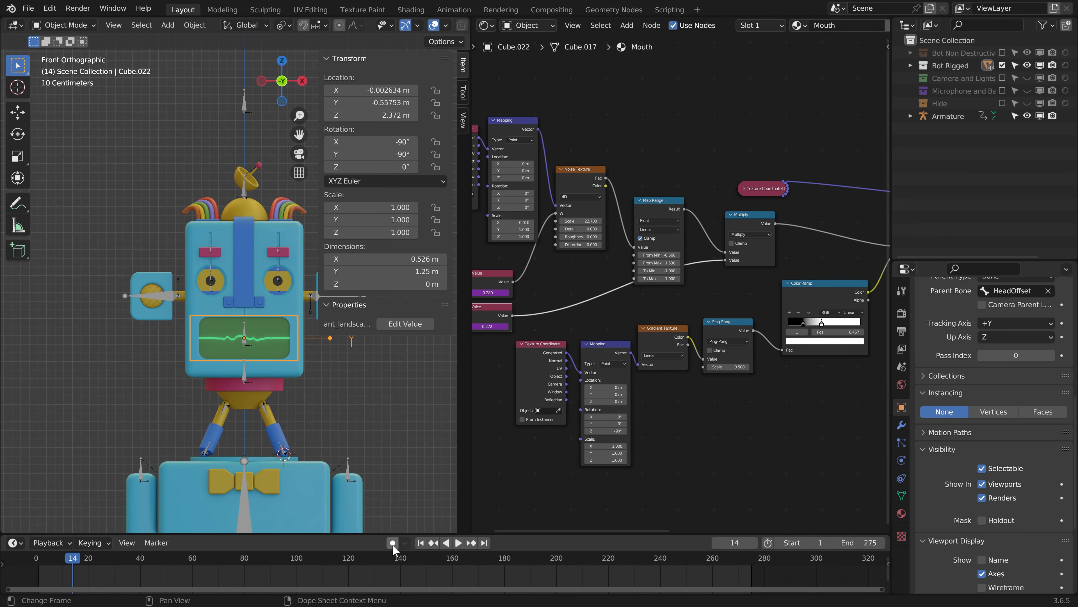
key(space)
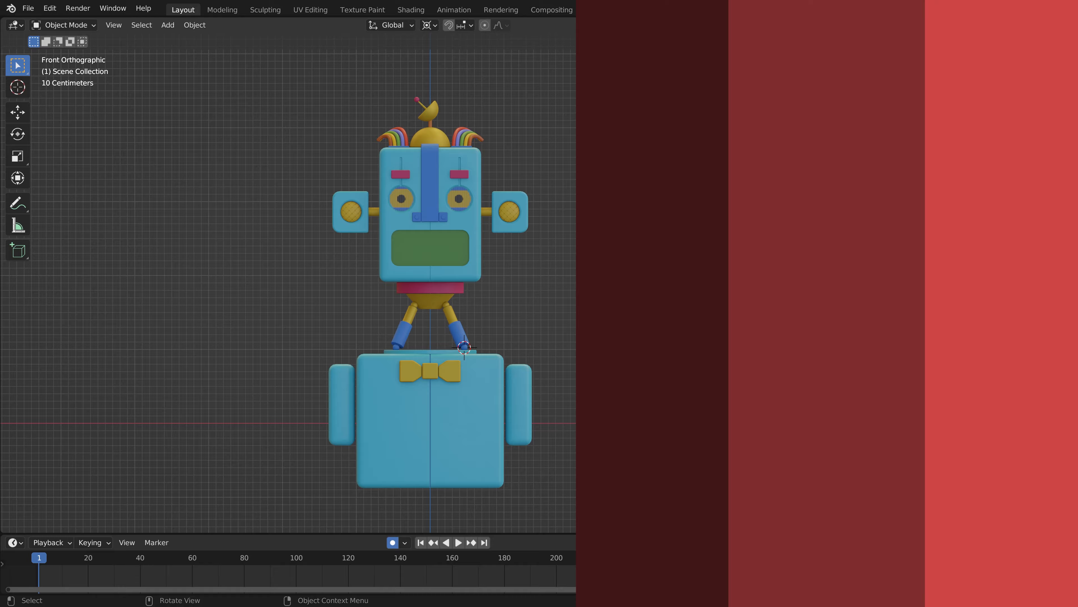
- Select all parts of the robot and inspect the unrigged model from the side and front
middle_drag(489, 315, 565, 314)
key(a)
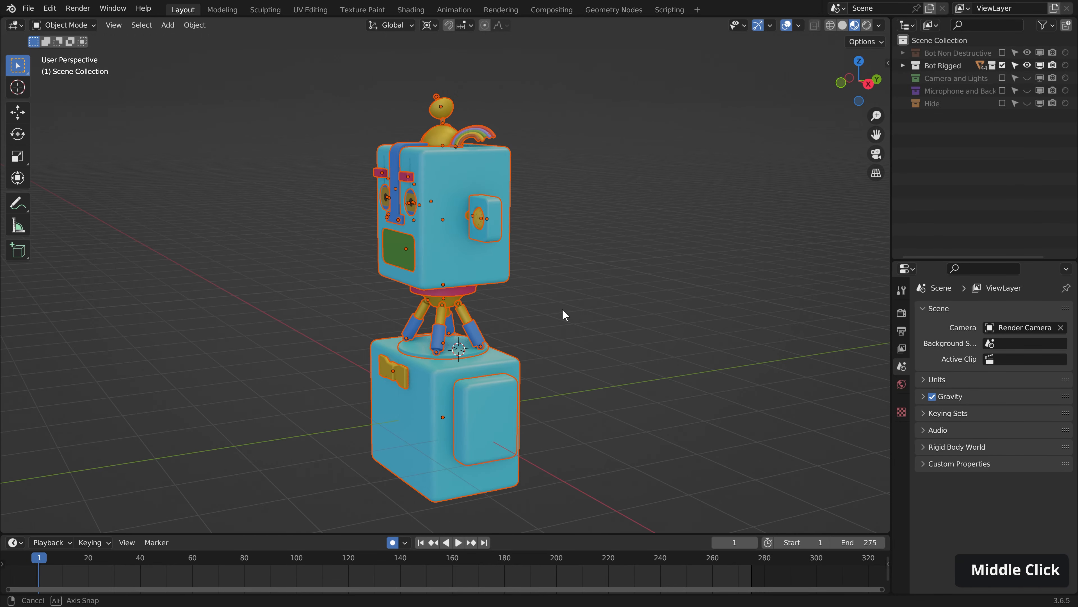
middle_drag(403, 317, 645, 250)
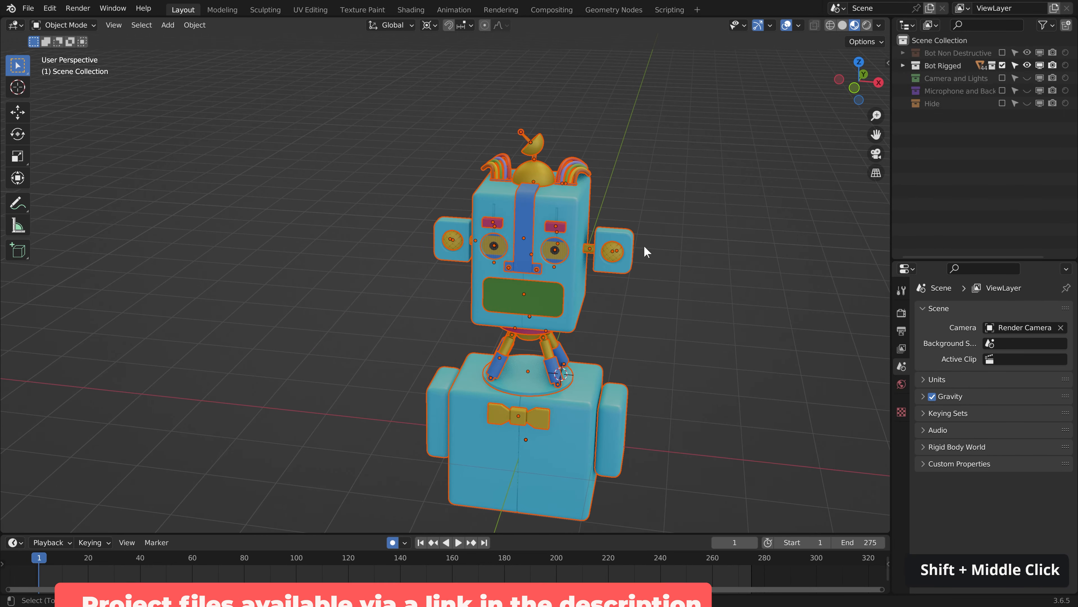
- Select the left ear's block, speaker disc and connecting rod, and try moving them together
click(643, 253)
scroll(757, 228, up, 4)
shift+click(787, 210)
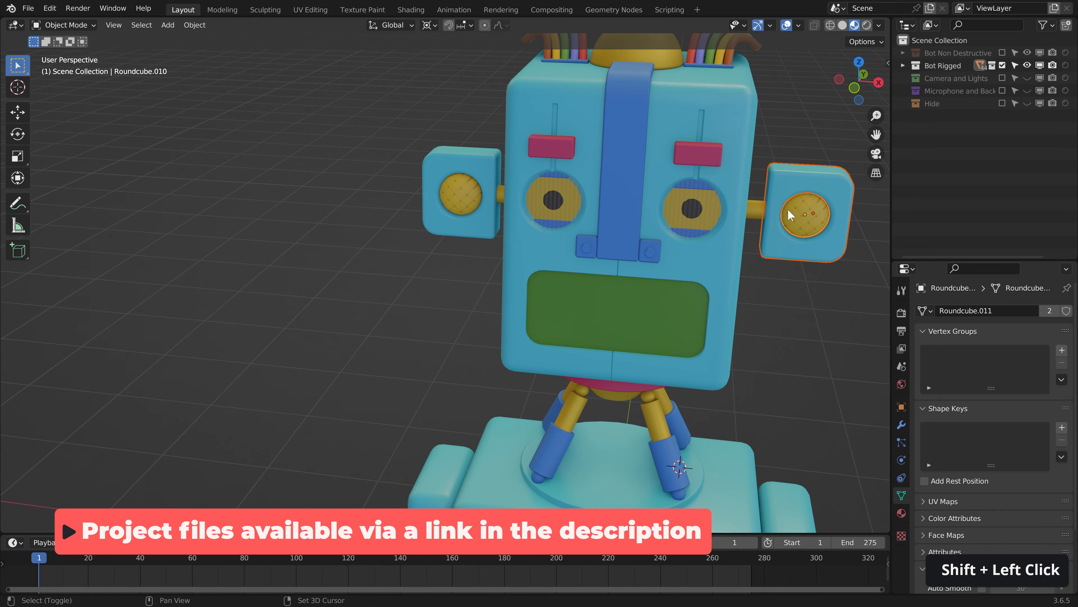
shift+click(753, 209)
shift+middle_drag(754, 208, 705, 234)
key(g)
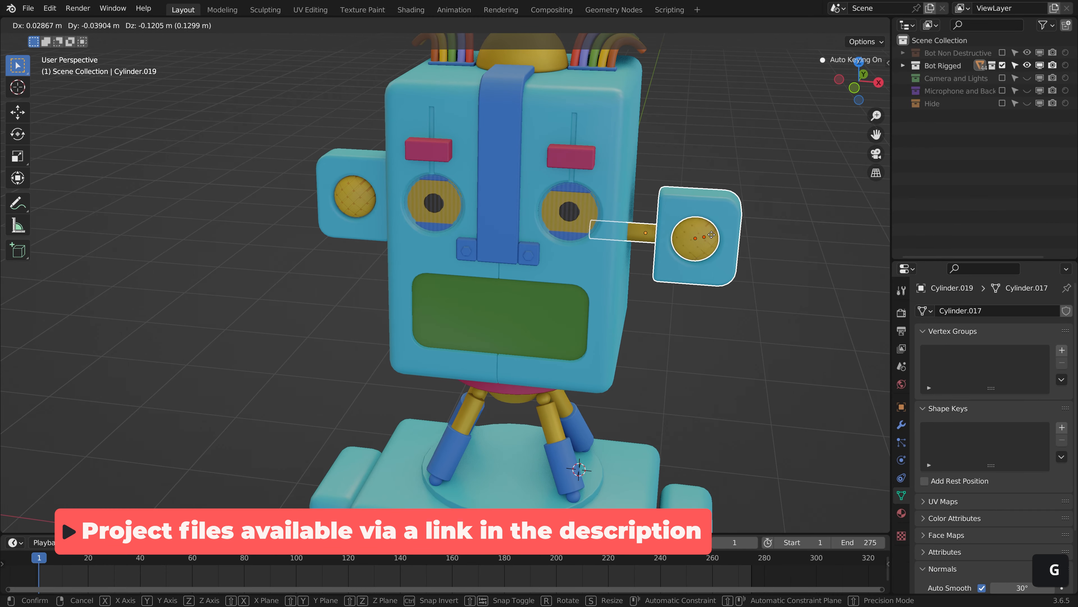
right_click(714, 286)
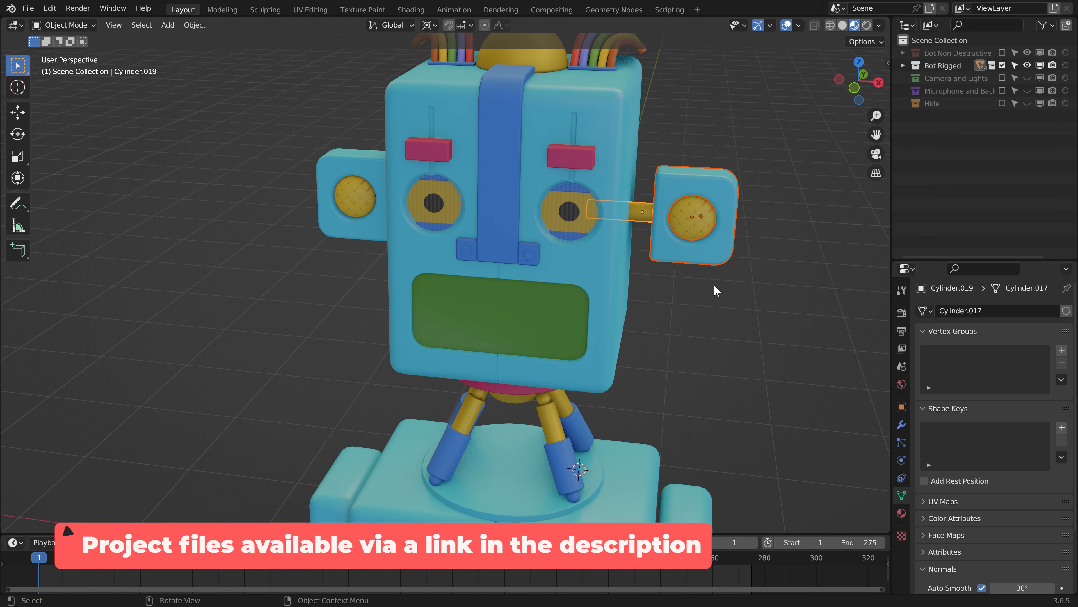
- Snap the 3D cursor to the centre of the robot's body block
scroll(707, 290, down, 2)
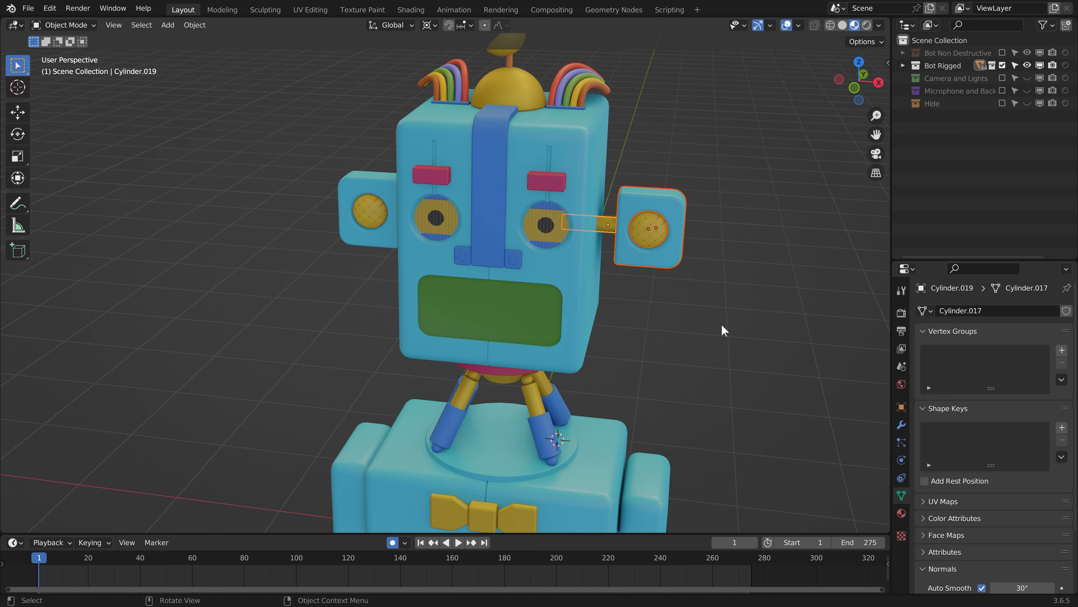
scroll(703, 380, down, 2)
shift+middle_drag(703, 380, 684, 333)
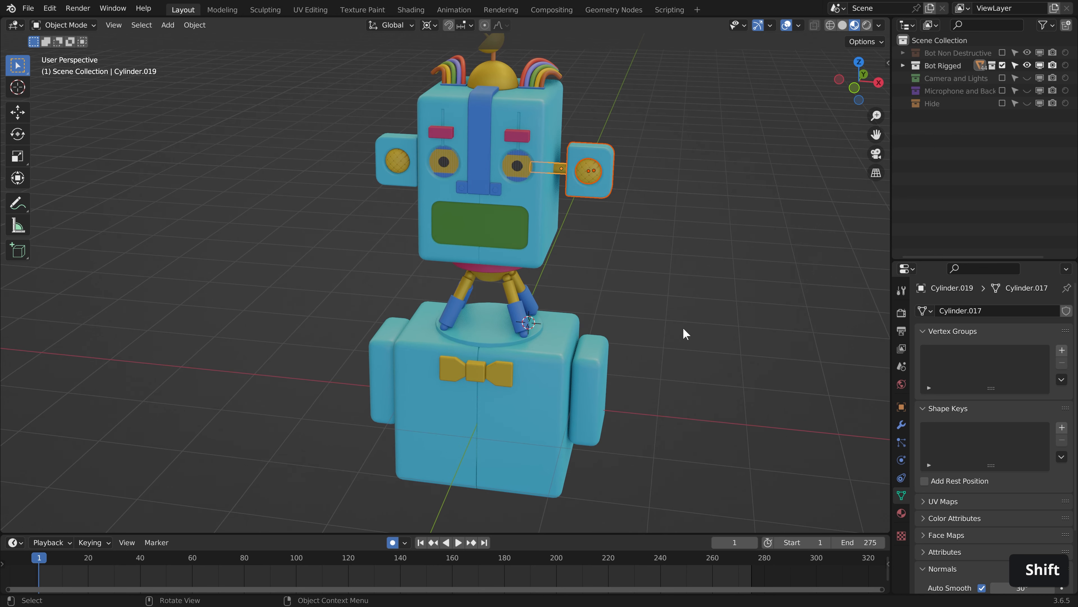
middle_drag(681, 294, 655, 289)
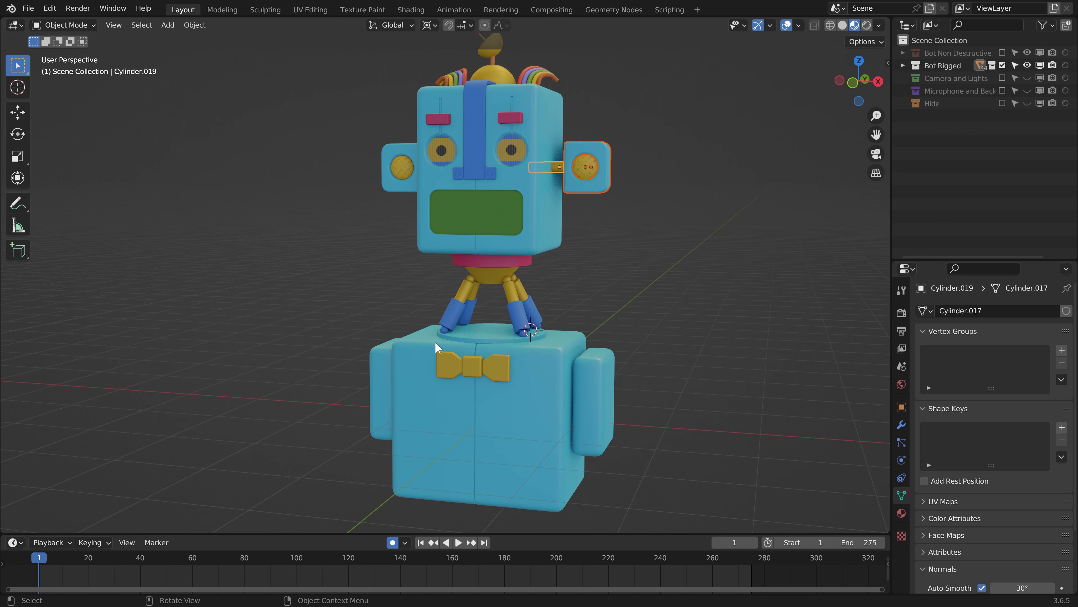
click(520, 411)
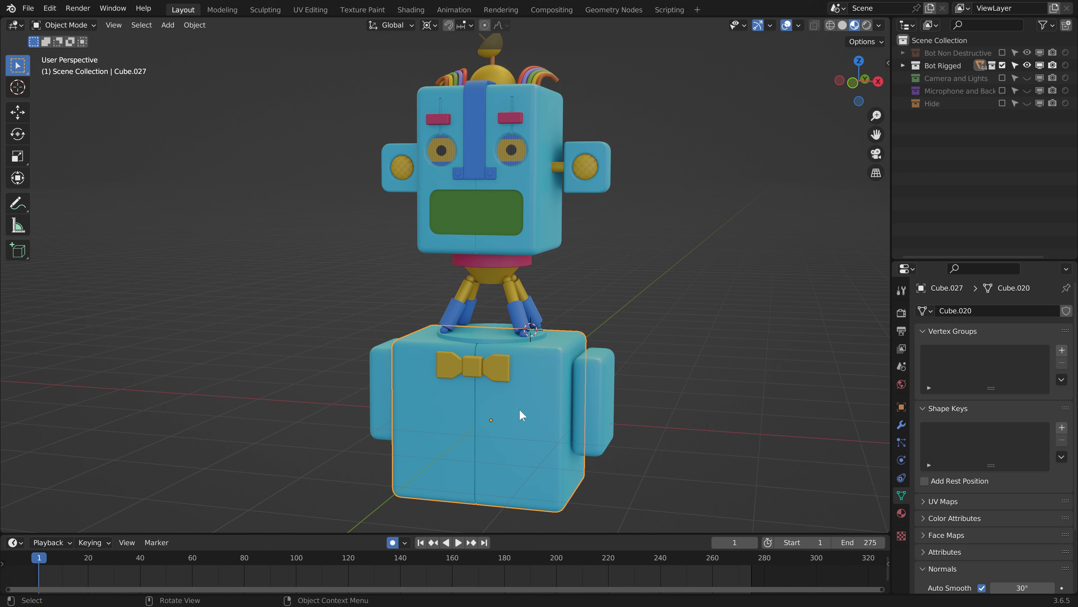
key(shift+s)
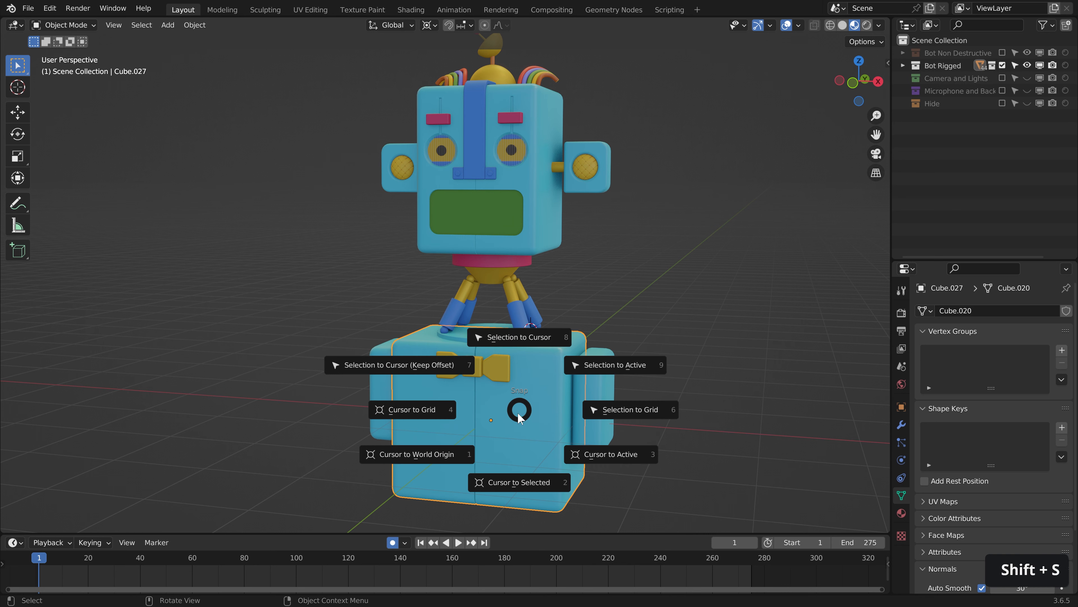
click(536, 485)
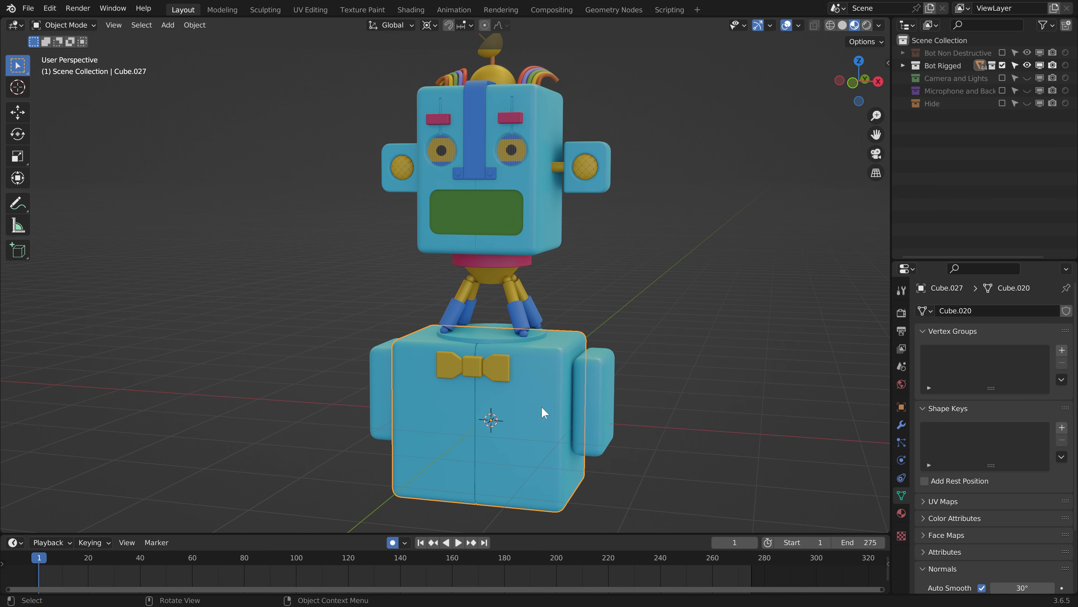
- Add an armature at the 3D cursor inside the robot's body
key(shift)
key(shift+a)
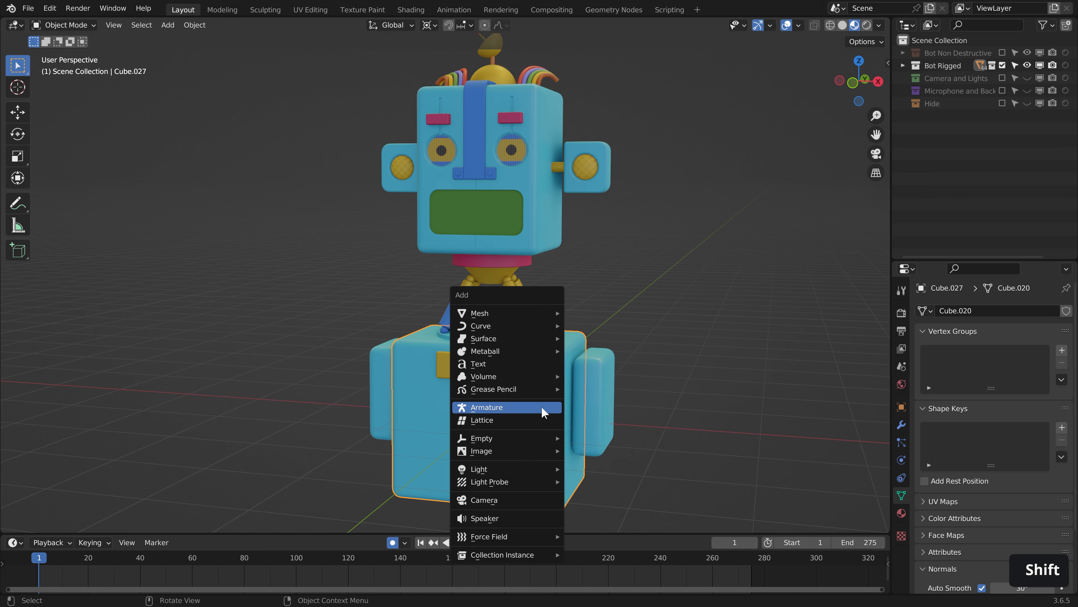
click(545, 413)
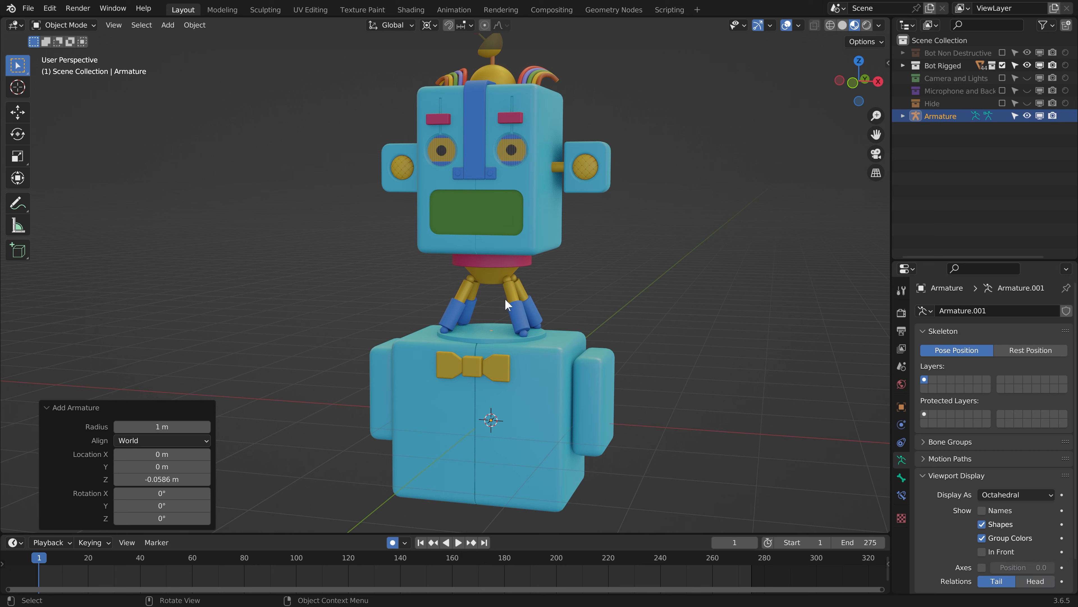
- Make the armature display in front of the meshes and show its bone axes
click(902, 460)
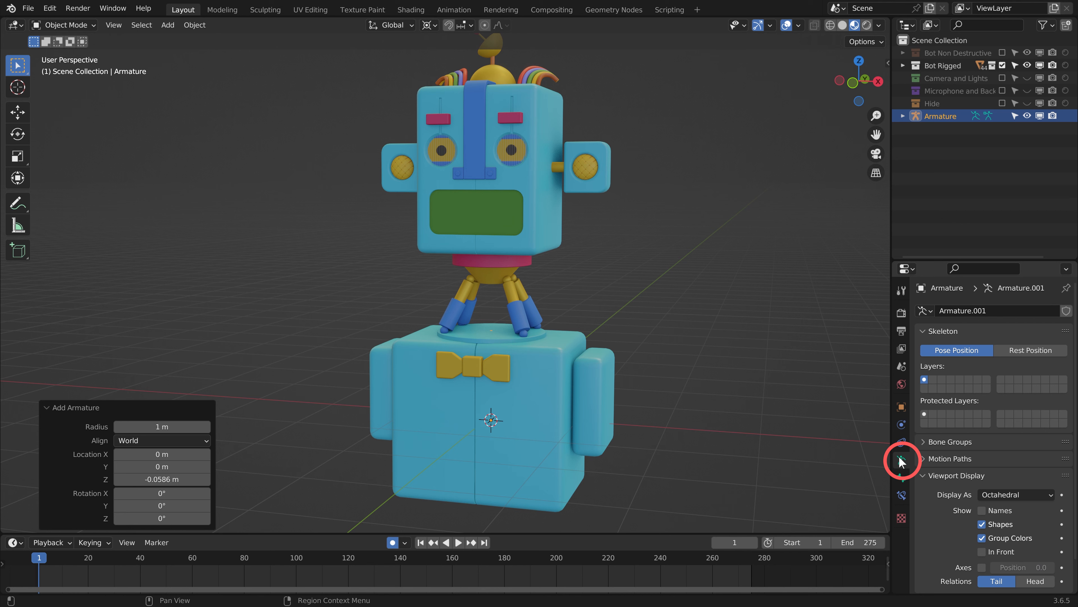
click(981, 552)
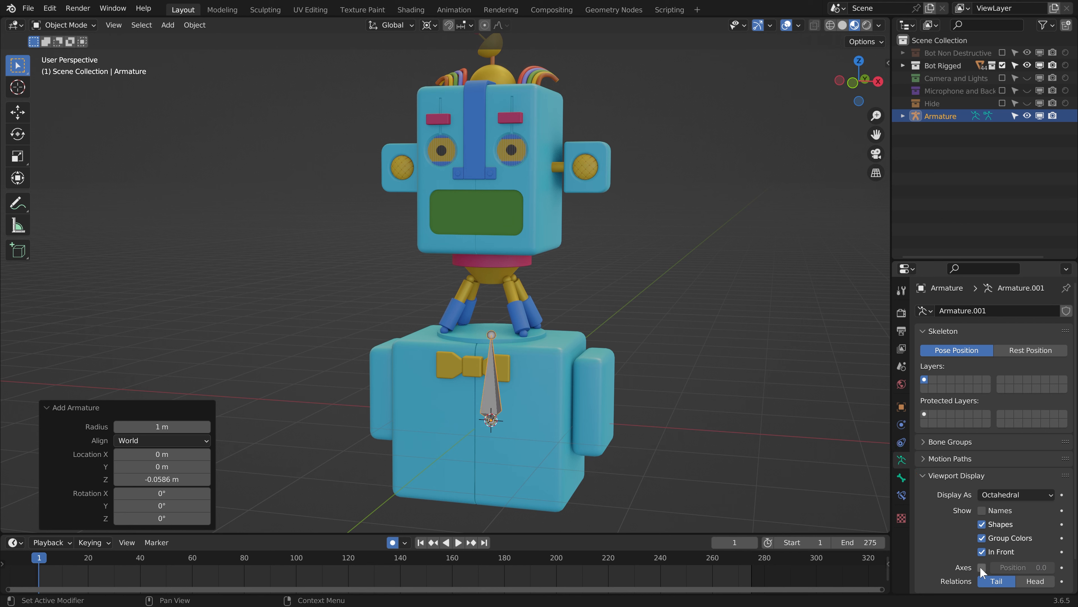
click(982, 568)
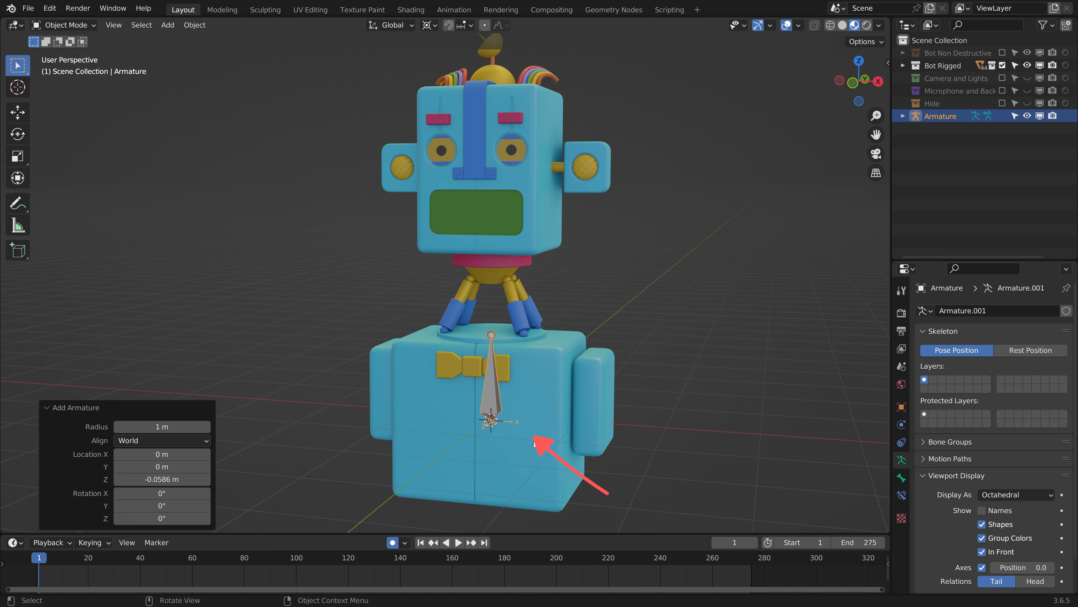
- Duplicate the body bone in the armature's edit mode onto the top of the robot's left arm, about 1.20 m across and 0.77 m up
click(855, 83)
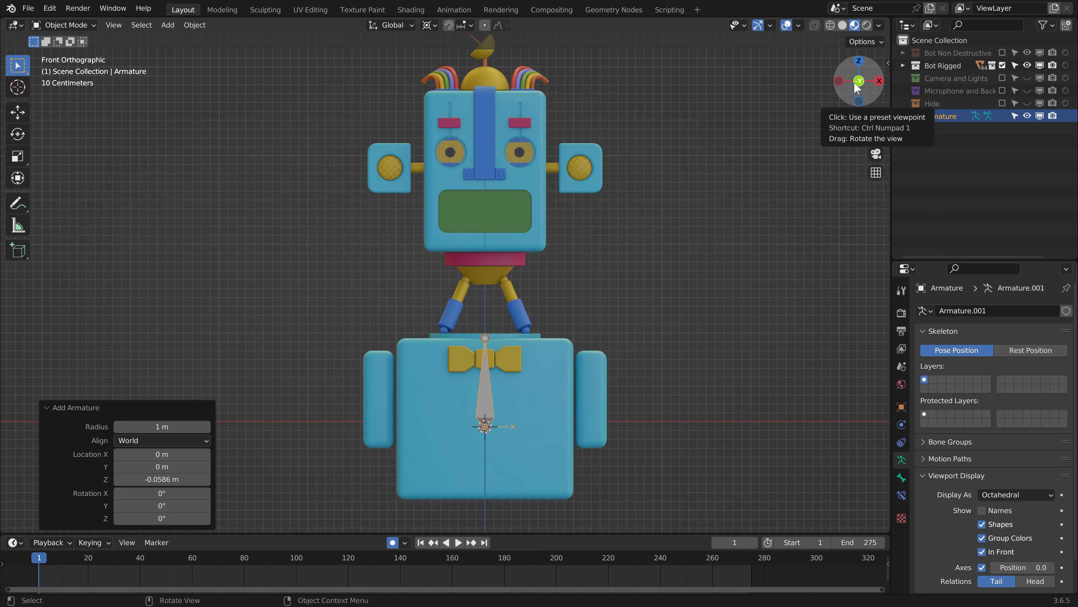
key(Tab)
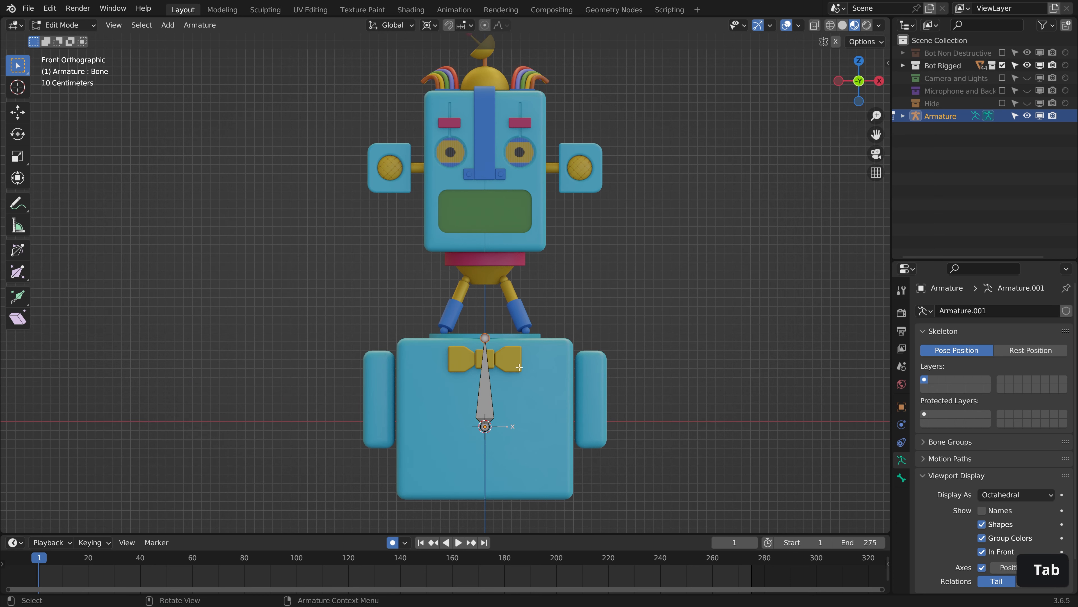
key(a)
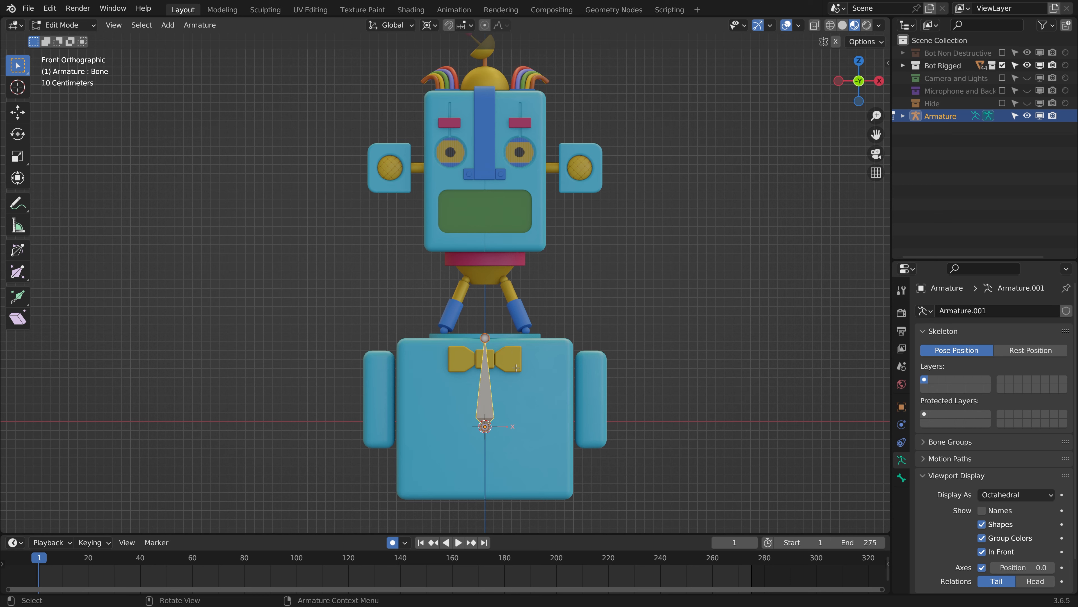
key(shift+d)
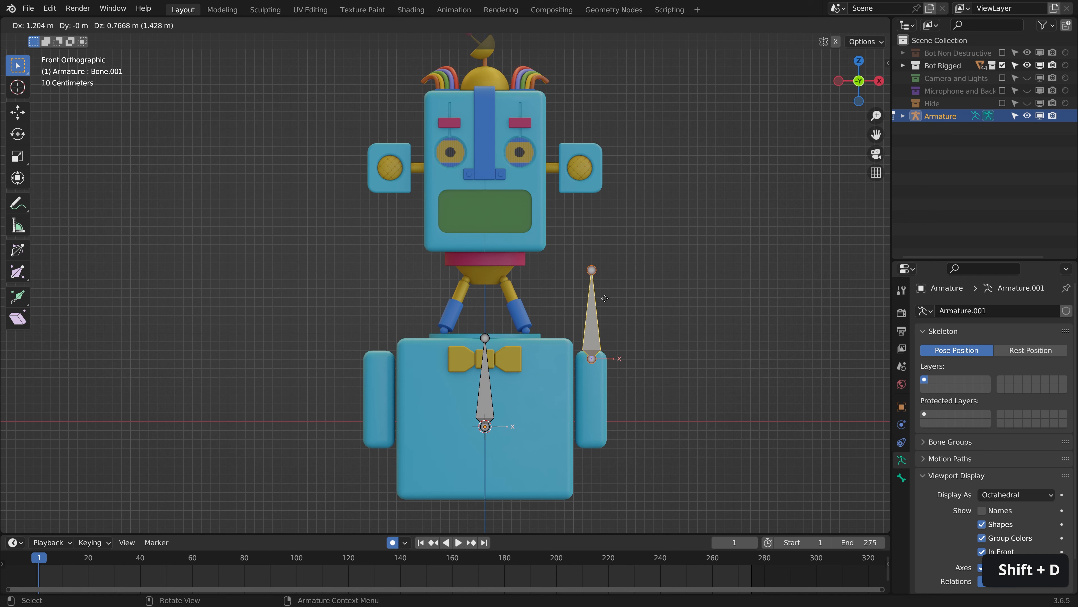
click(605, 298)
key(s)
right_click(635, 331)
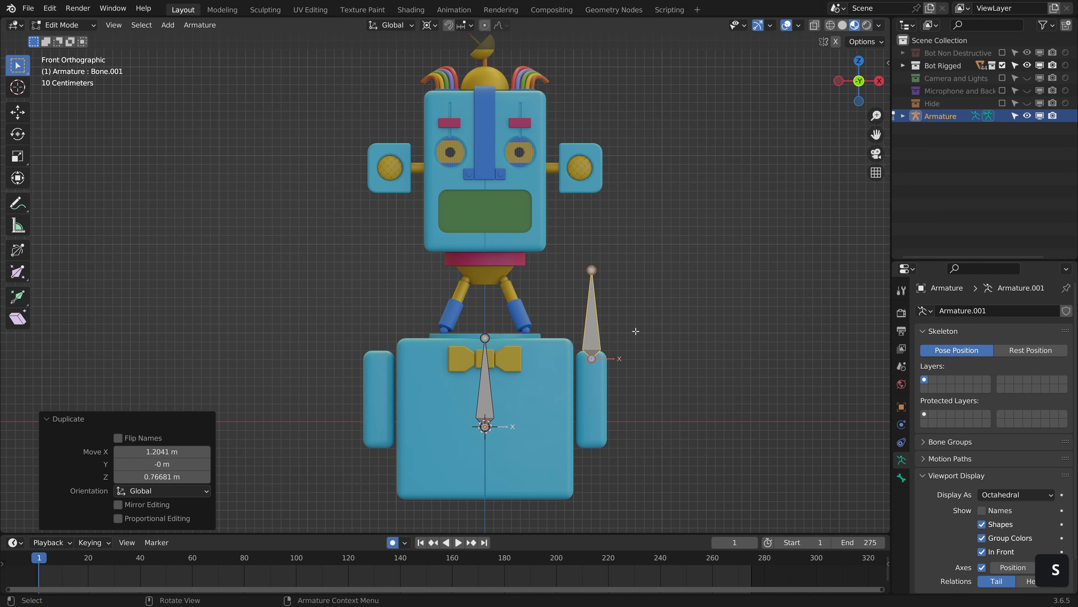
- Set the transform pivot point to Active Element and scale the left arm bone down by about 0.27
click(428, 25)
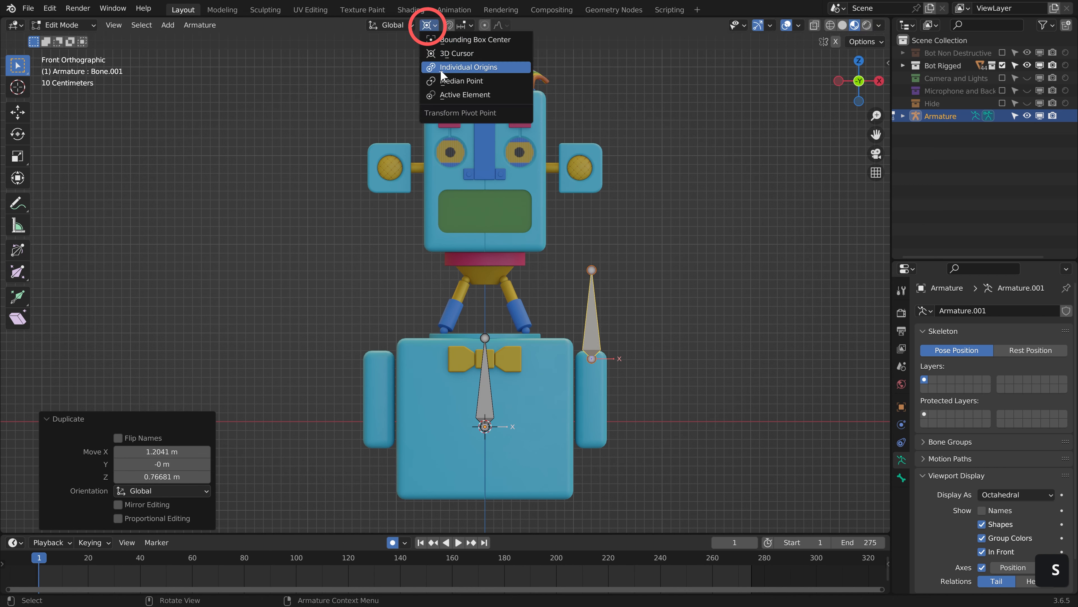
click(449, 94)
key(s)
click(727, 216)
middle_drag(727, 217, 679, 395)
scroll(653, 373, up, 1)
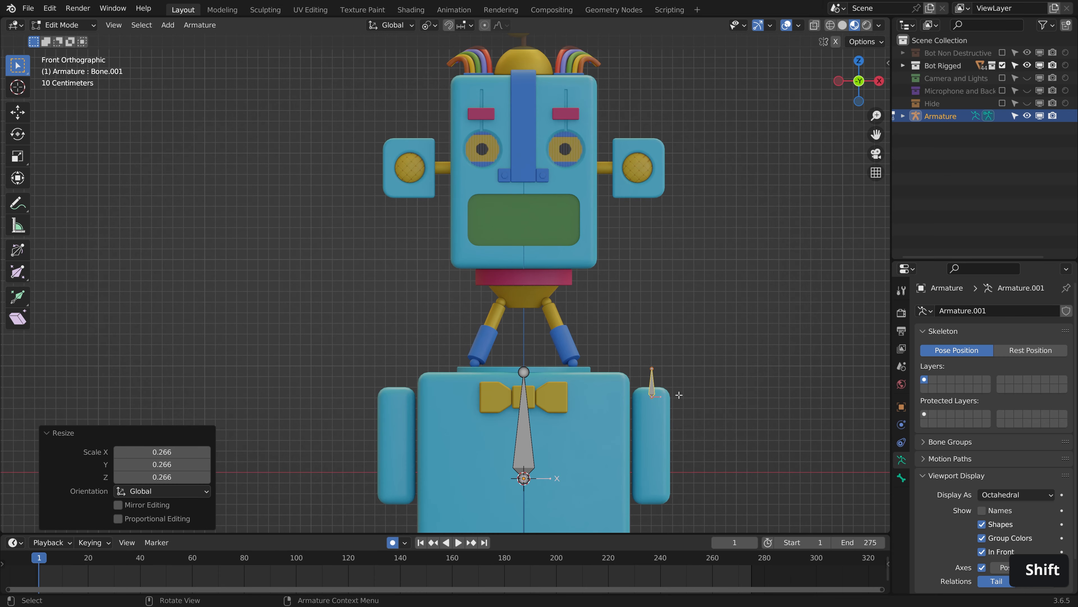
- Duplicate the arm bone to the neck at the base of the head and set its head and tail X to 0 m
key(shift+d)
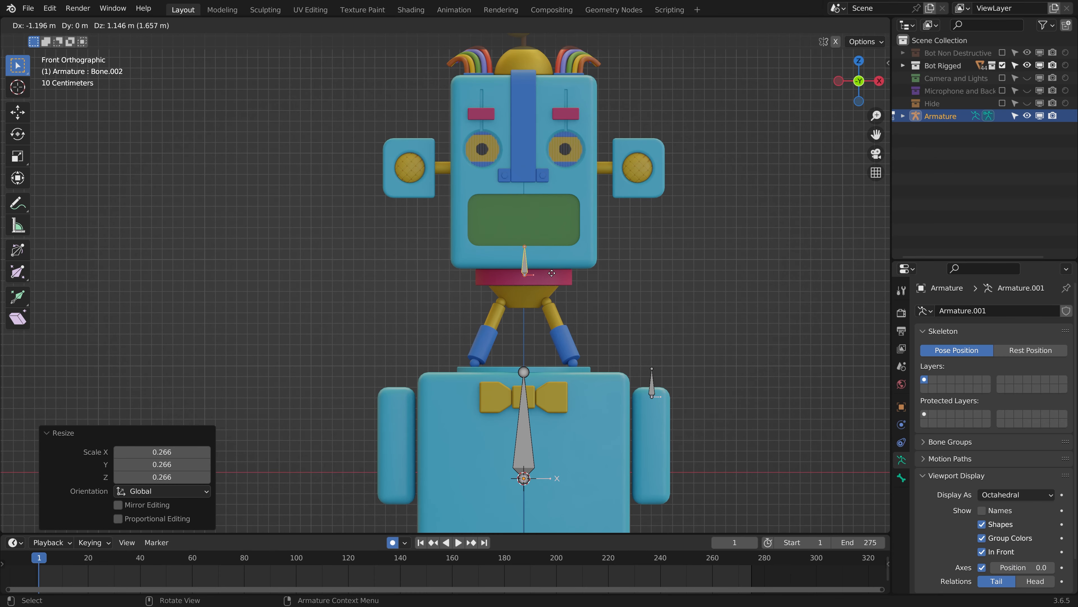
click(551, 274)
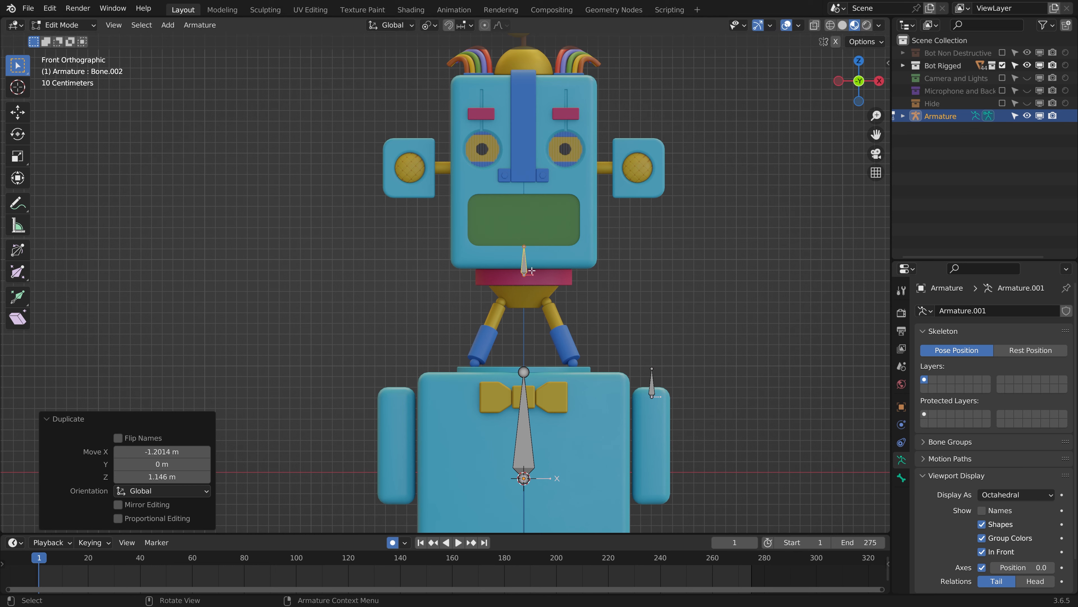
key(n)
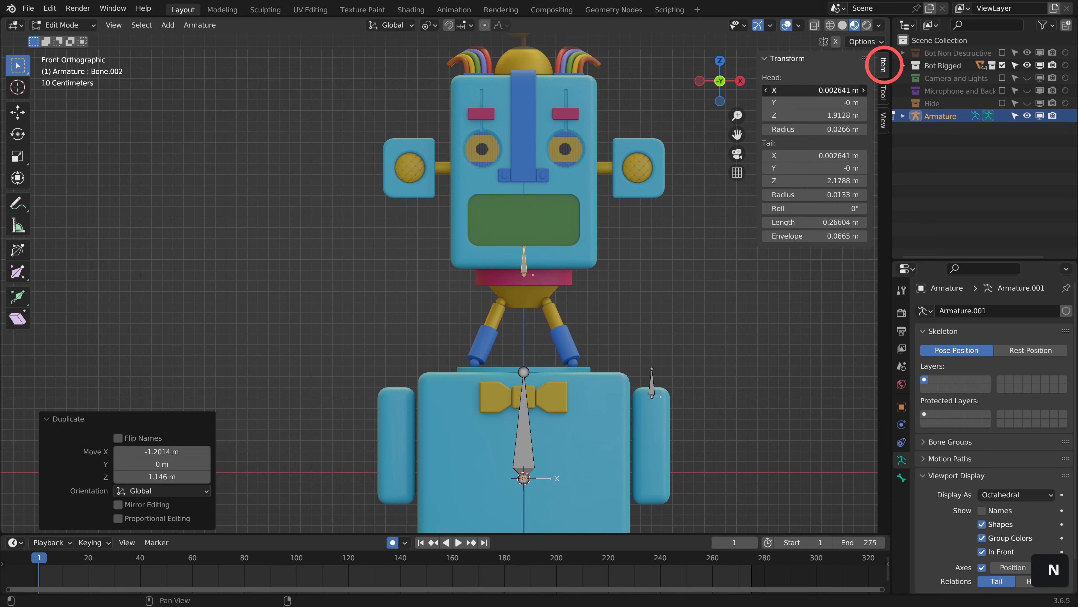
click(814, 90)
text(0)
key(Return)
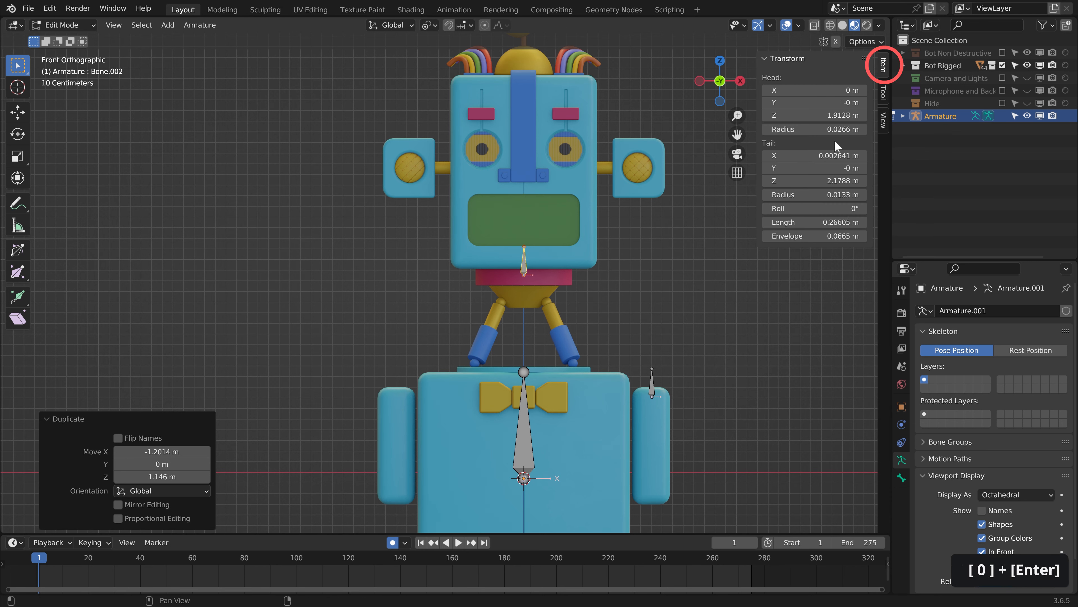
click(814, 155)
text(0)
key(Return)
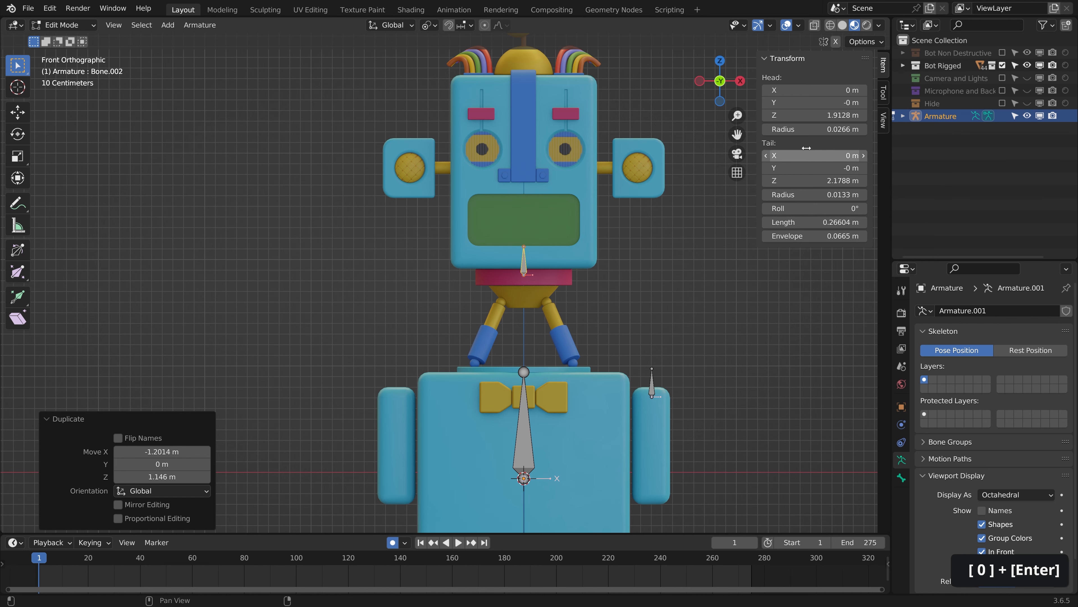
- Duplicate the neck bone about 0.43 m straight up along Z into the mouth
shift+middle_drag(530, 264, 524, 304)
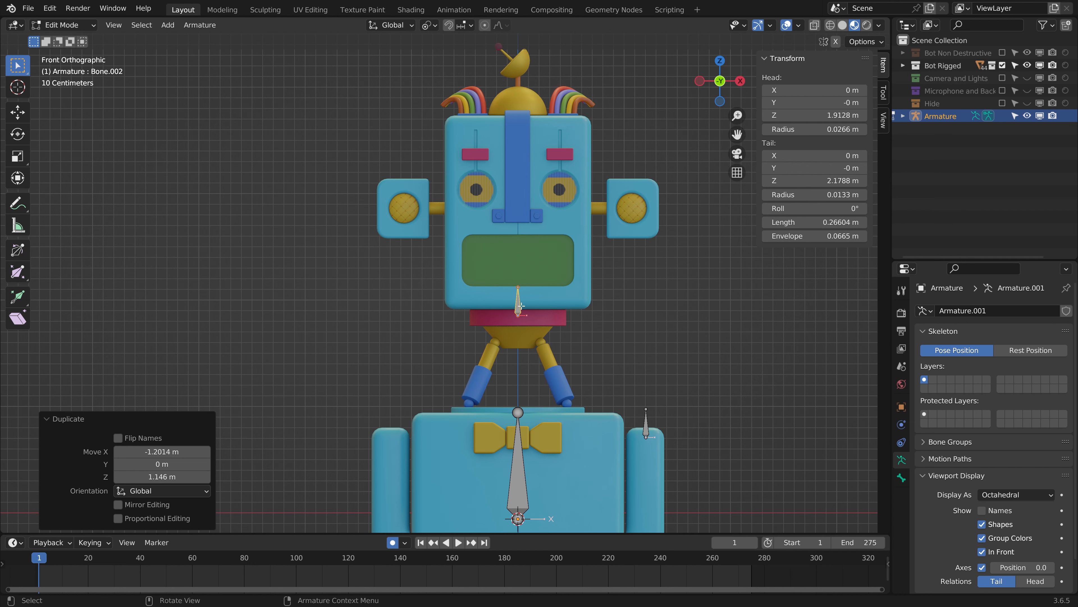
key(shift+d)
key(z)
click(527, 260)
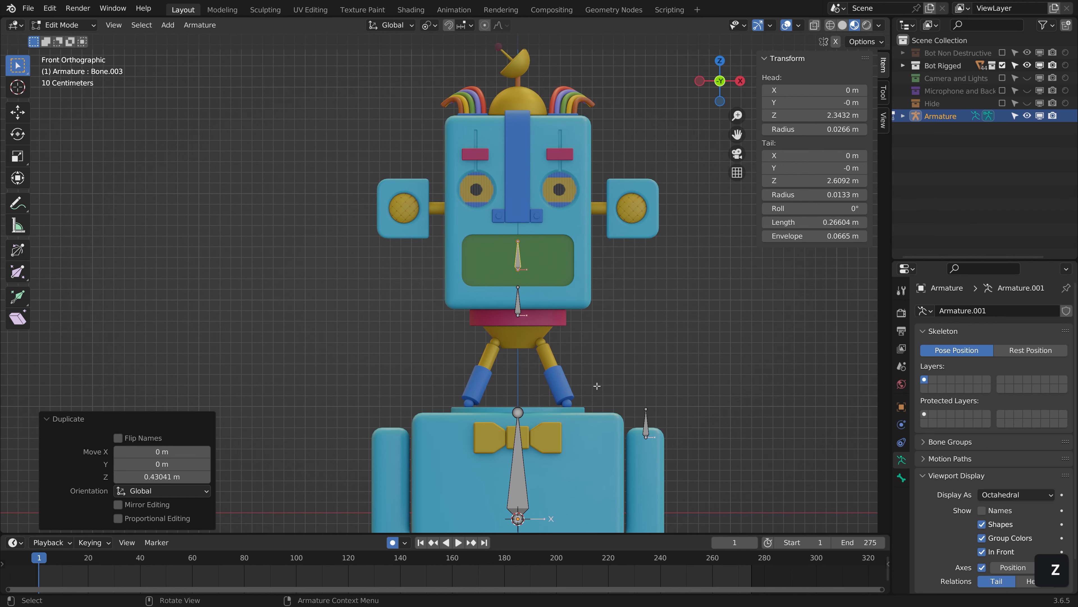
- Duplicate the mouth bone about 1.72 m straight up along Z to the antenna dish above the dome
shift+middle_drag(597, 386, 572, 468)
key(shift+d)
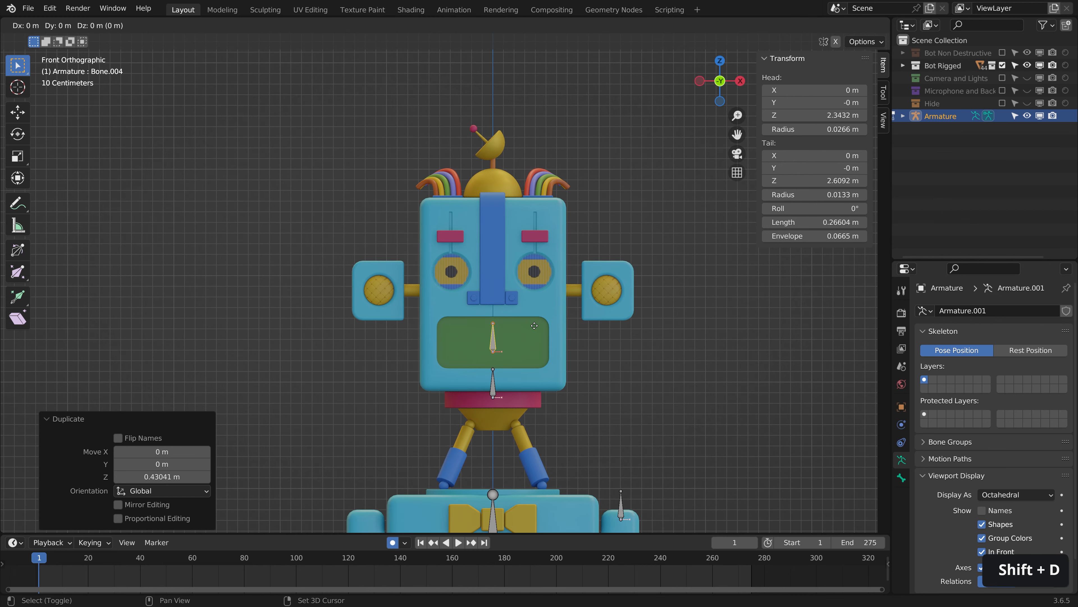
key(z)
click(533, 143)
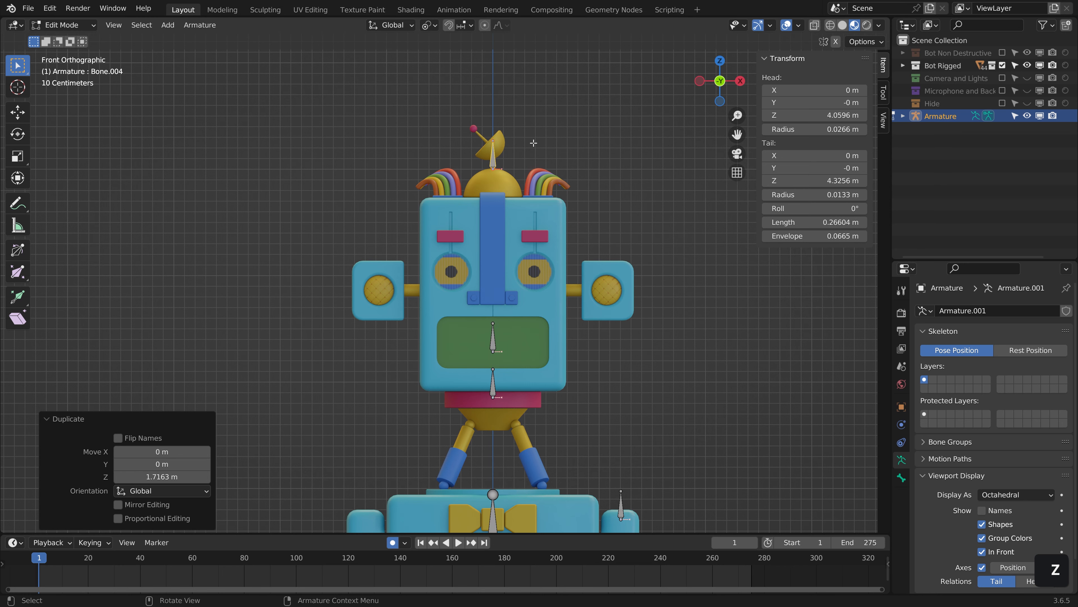
- Duplicate the antenna bone onto the pupil of the robot's left eye and scale it by about 0.29
scroll(561, 309, up, 3)
shift+middle_drag(565, 179, 422, 228)
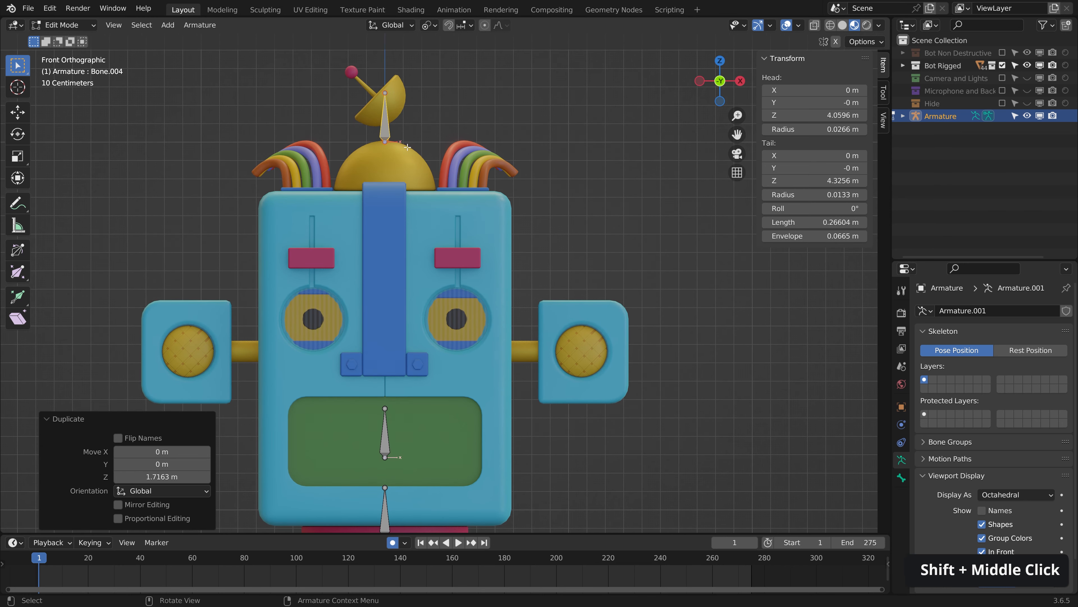
scroll(407, 147, up, 2)
key(shift+d)
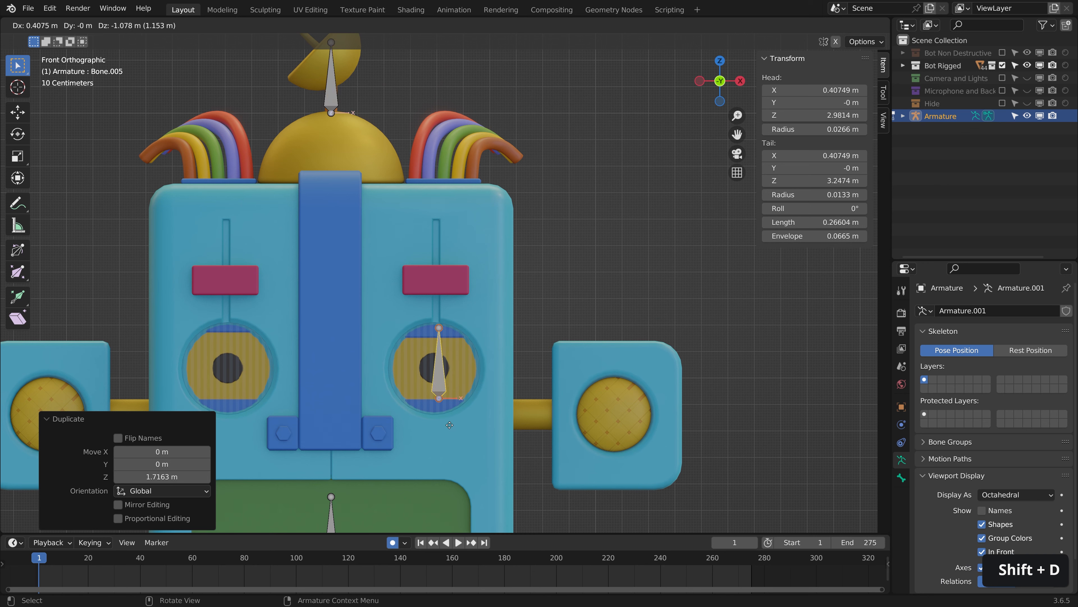
click(451, 404)
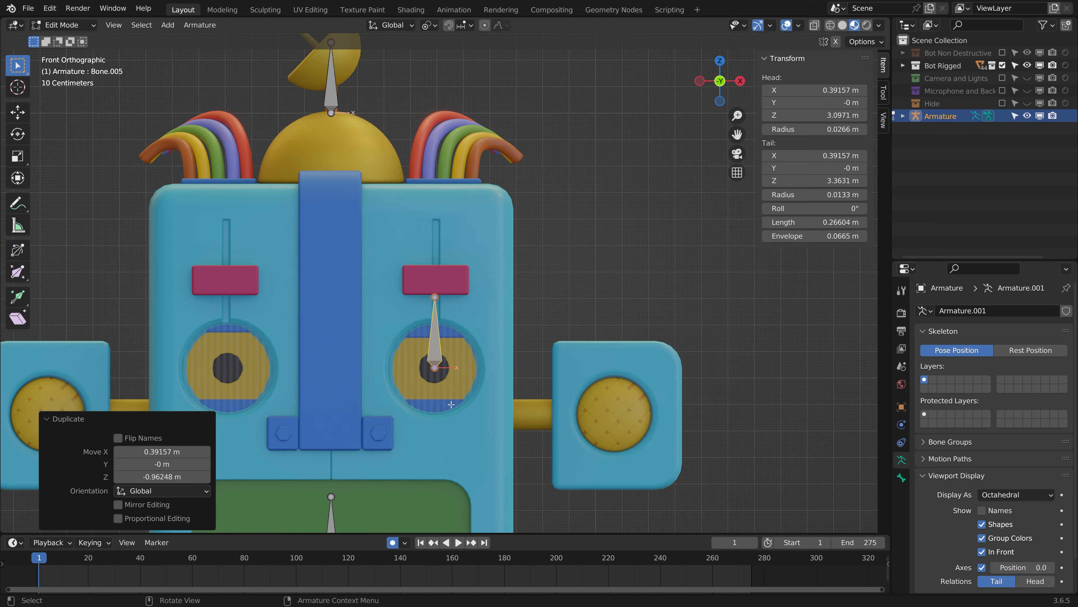
key(s)
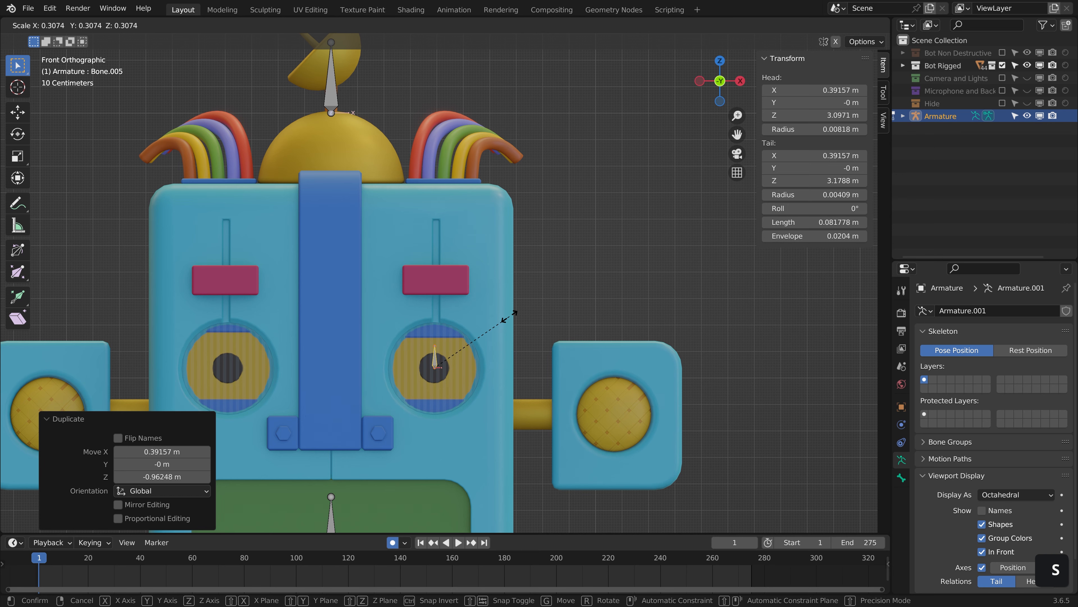
click(506, 319)
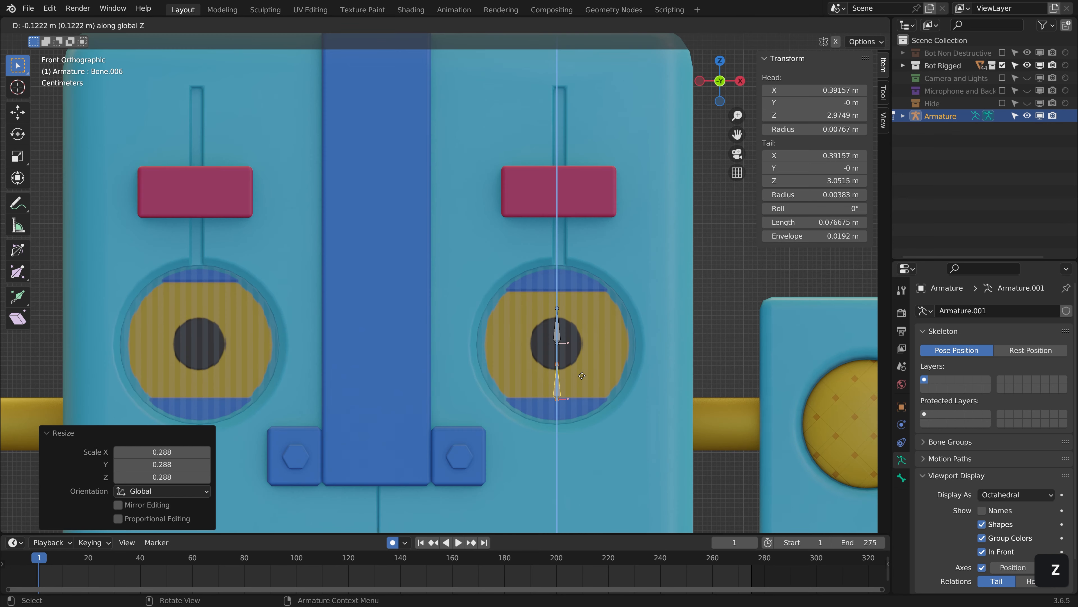
- Duplicate the pupil bone along Z to the left eye's lower eyelid, and that copy about 0.24 m up to the upper eyelid
click(582, 376)
key(shift+d)
key(z)
click(576, 267)
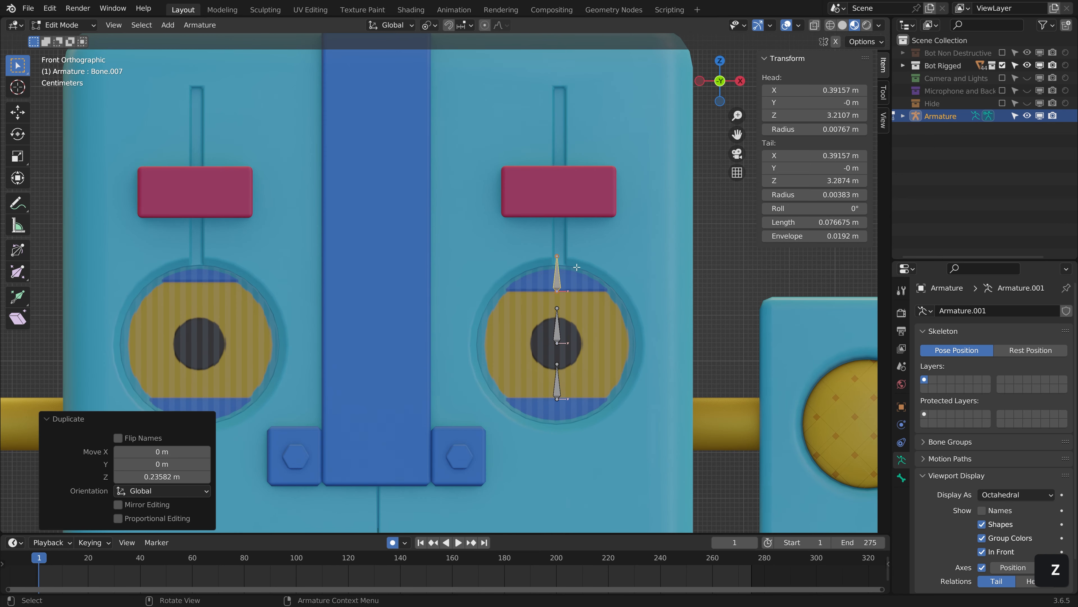
- Duplicate the upper eyelid bone about 0.22 m straight up along Z onto the left eyebrow block
key(shift+d)
key(z)
click(568, 169)
- Duplicate the eyebrow bone for the left ear and place the copy in the empty space above the ear block
scroll(394, 195, down, 2)
key(shift+d)
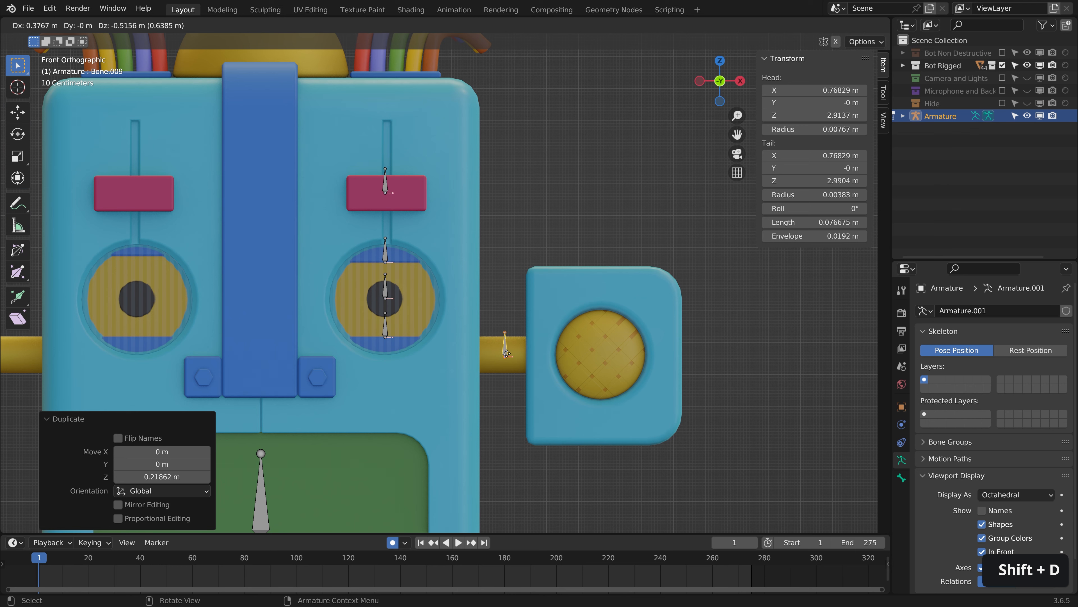
click(507, 355)
key(g)
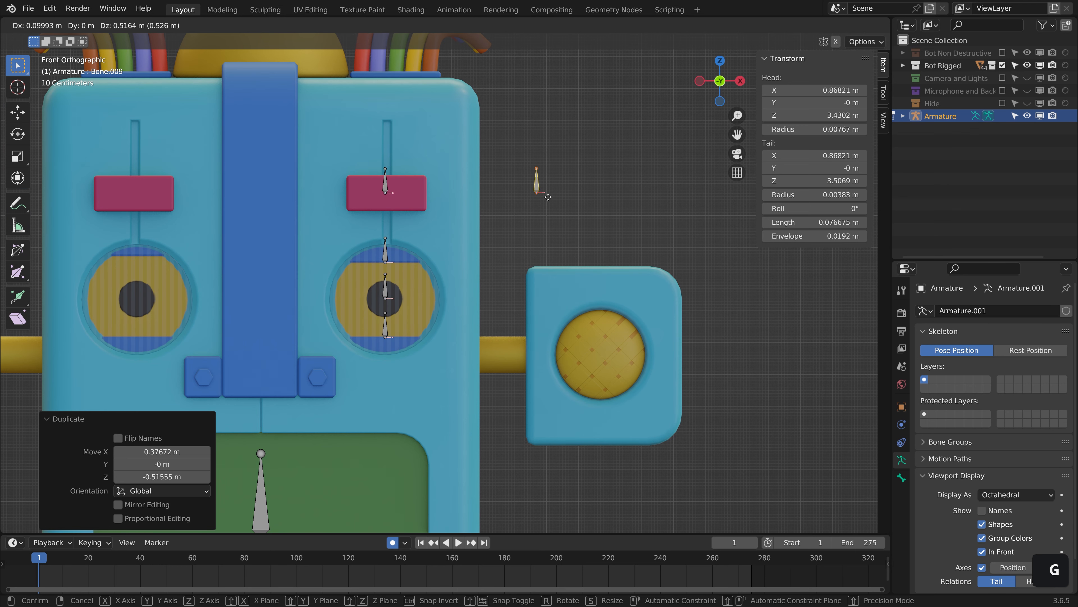
click(548, 195)
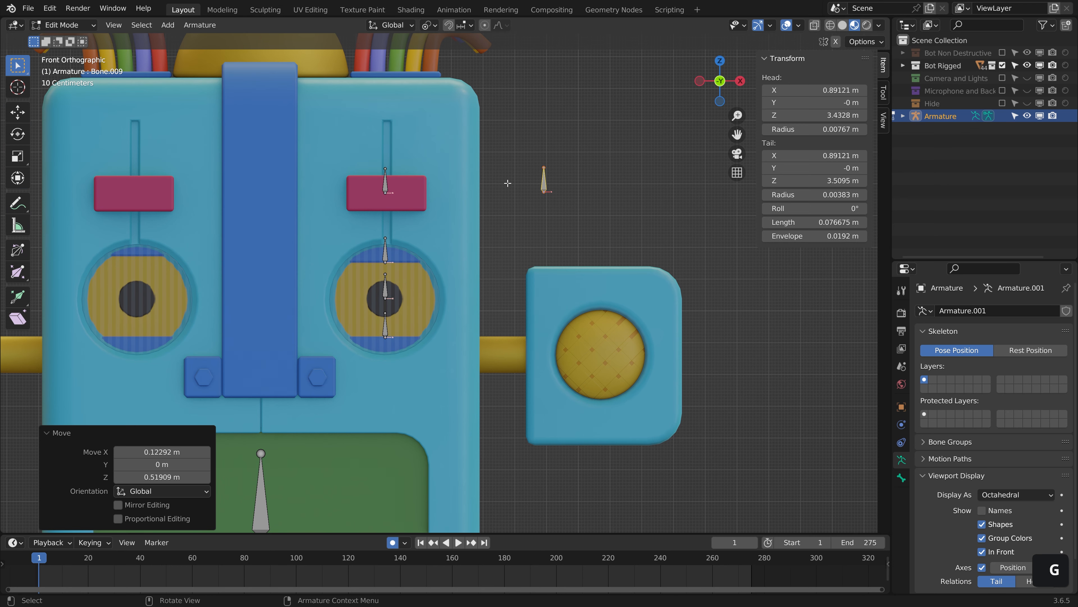
- Return to Object Mode and snap the 3D cursor to the centre of the left ear's connecting rod
key(ctrl+Tab)
click(545, 240)
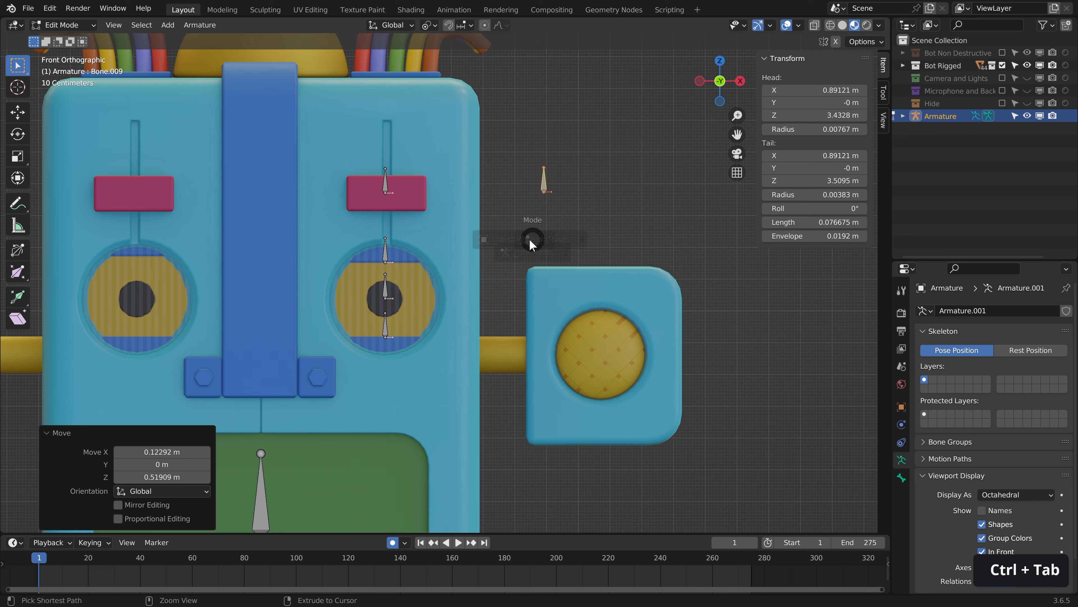
click(499, 365)
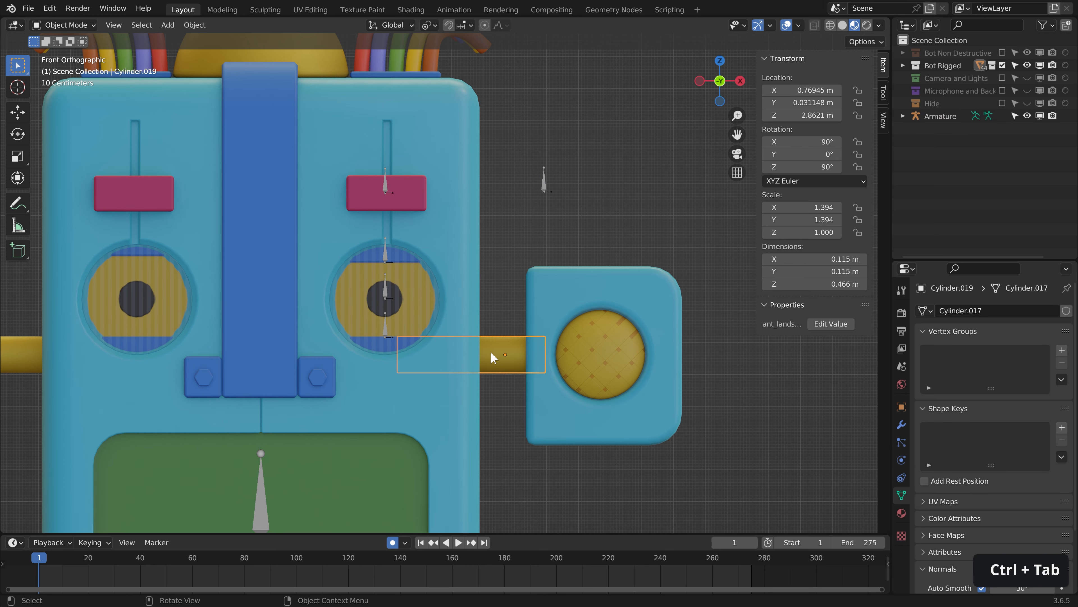
key(shift+s)
click(519, 427)
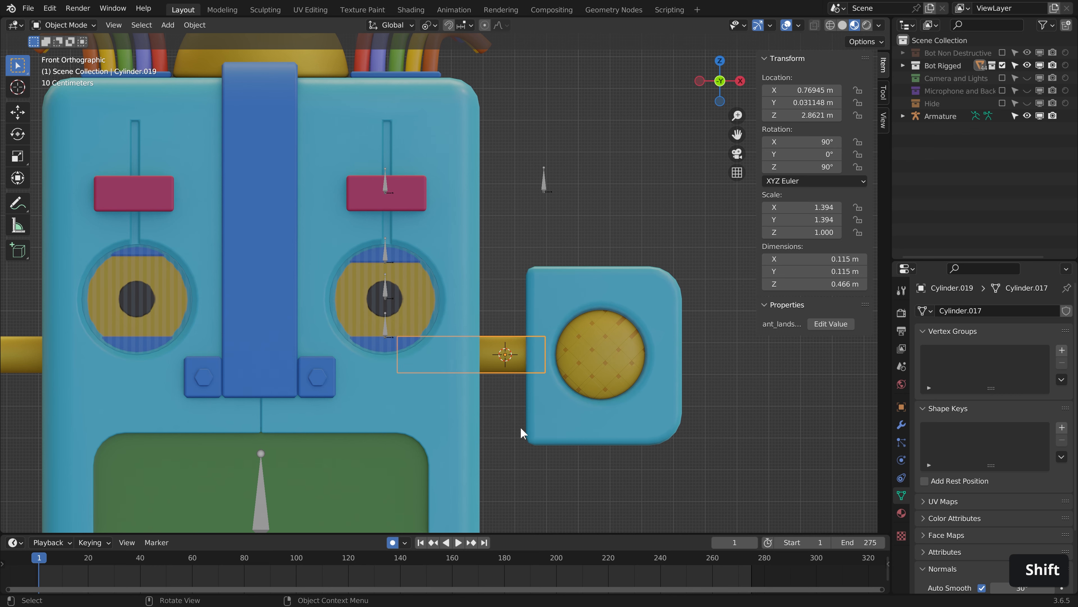
- Snap the spare ear bone to the 3D cursor on the ear's connecting rod in the armature's edit mode
click(544, 179)
key(ctrl+Tab)
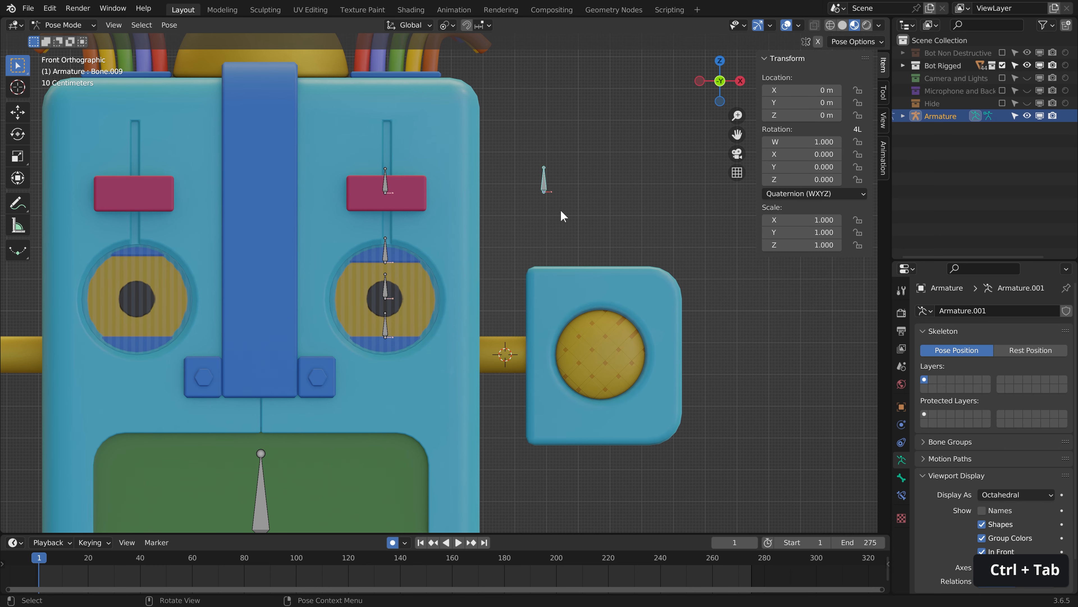
key(Tab)
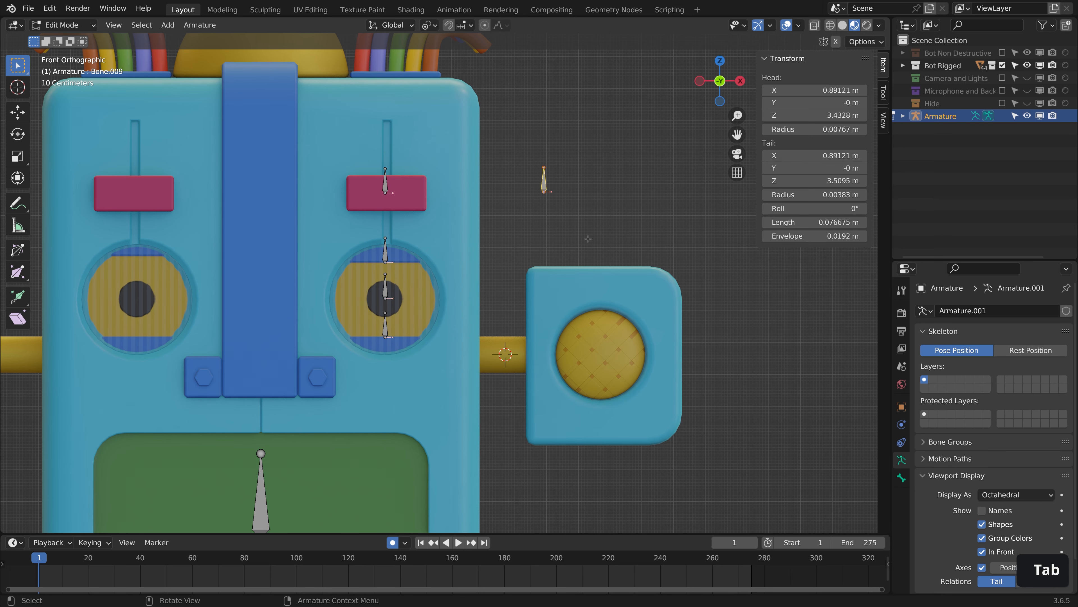
key(shift+s)
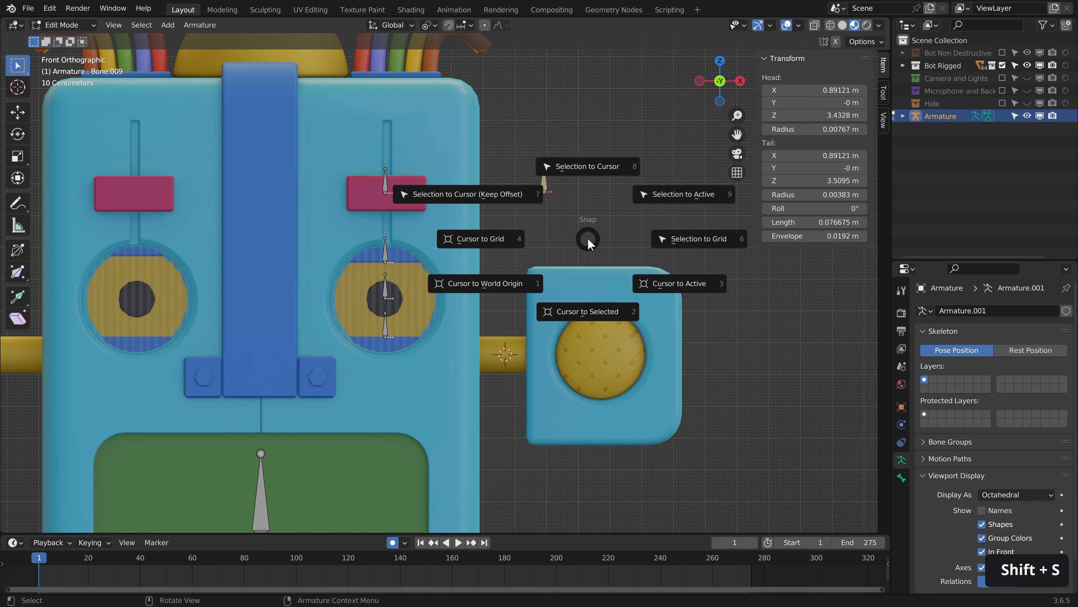
click(588, 166)
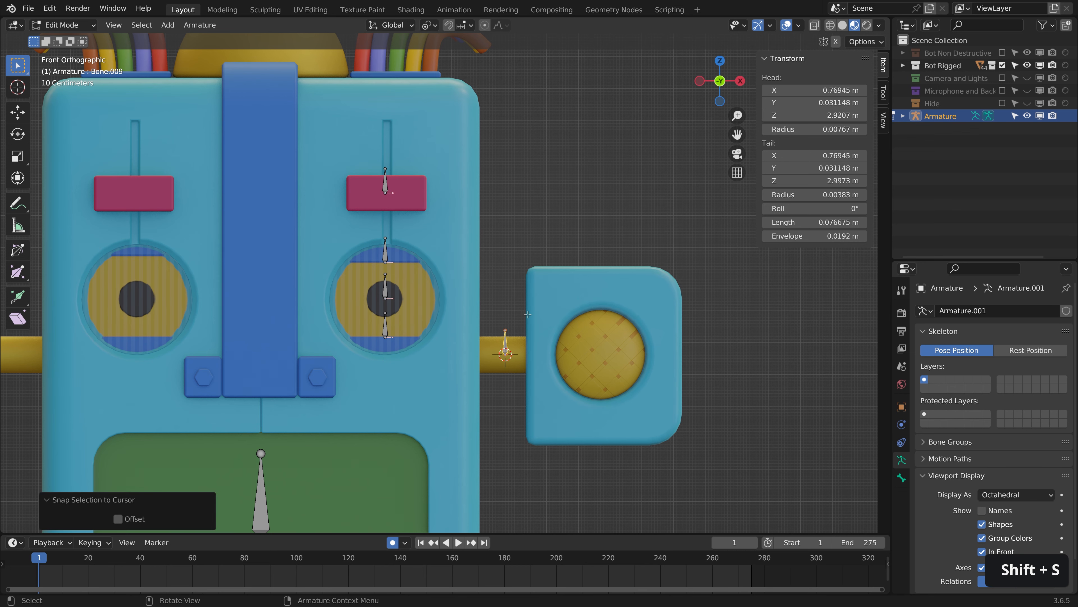
- Rotate the ear bone 90° to point outward and scale it up by about 8.06 across the ear
text(r90)
key(Return)
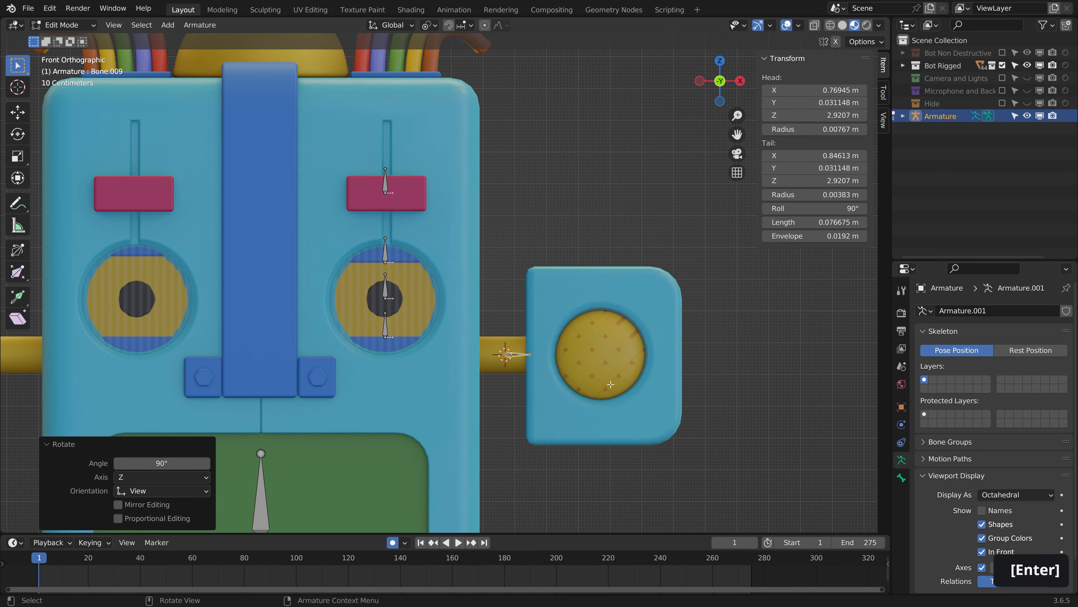
key(s)
click(563, 419)
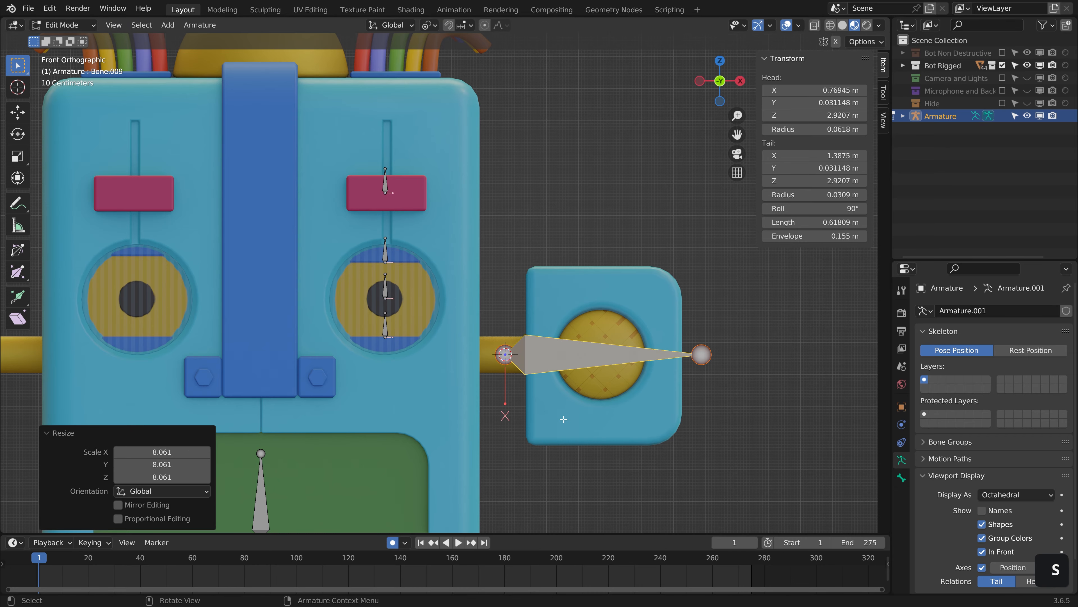
middle_drag(563, 419, 437, 209)
scroll(598, 292, down, 3)
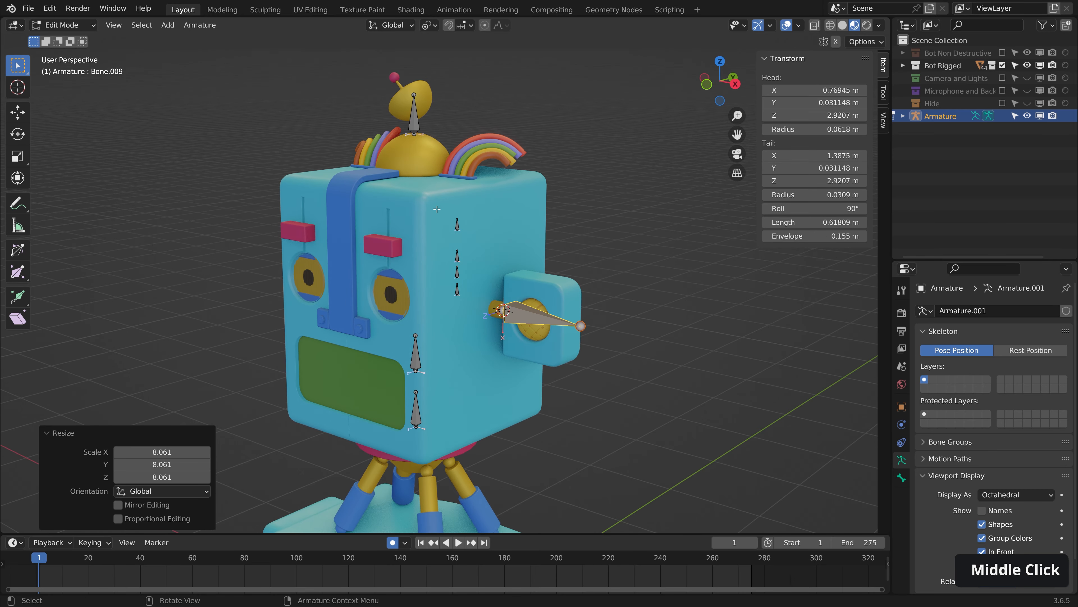
- Move the four eye and eyebrow bones -0.6748 m along the global Y axis to the front of the face
click(471, 254)
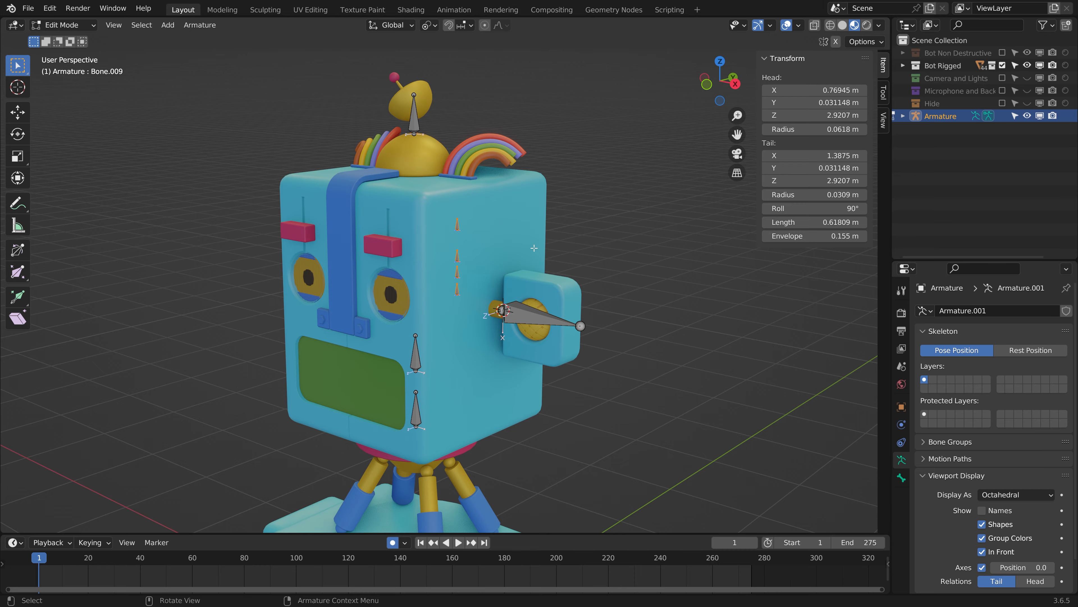
key(z)
middle_drag(612, 298, 551, 290)
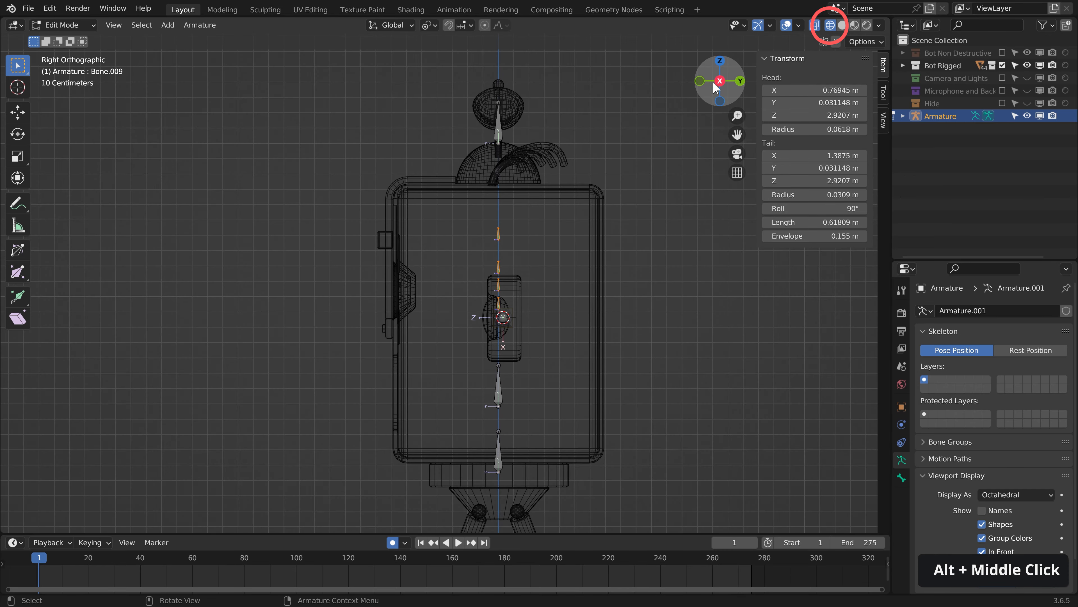
key(g)
key(y)
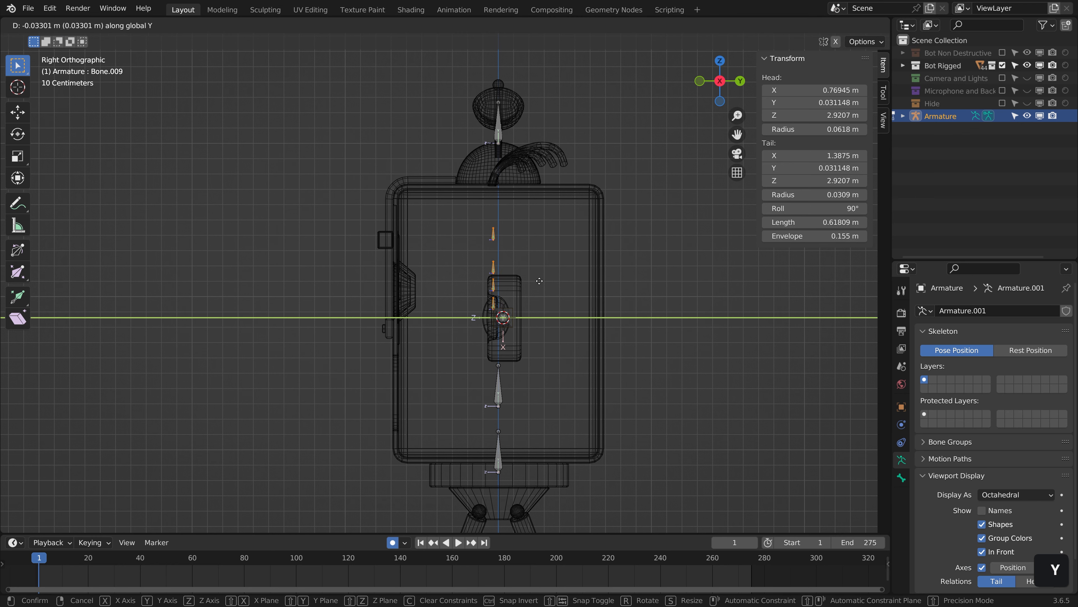
click(446, 285)
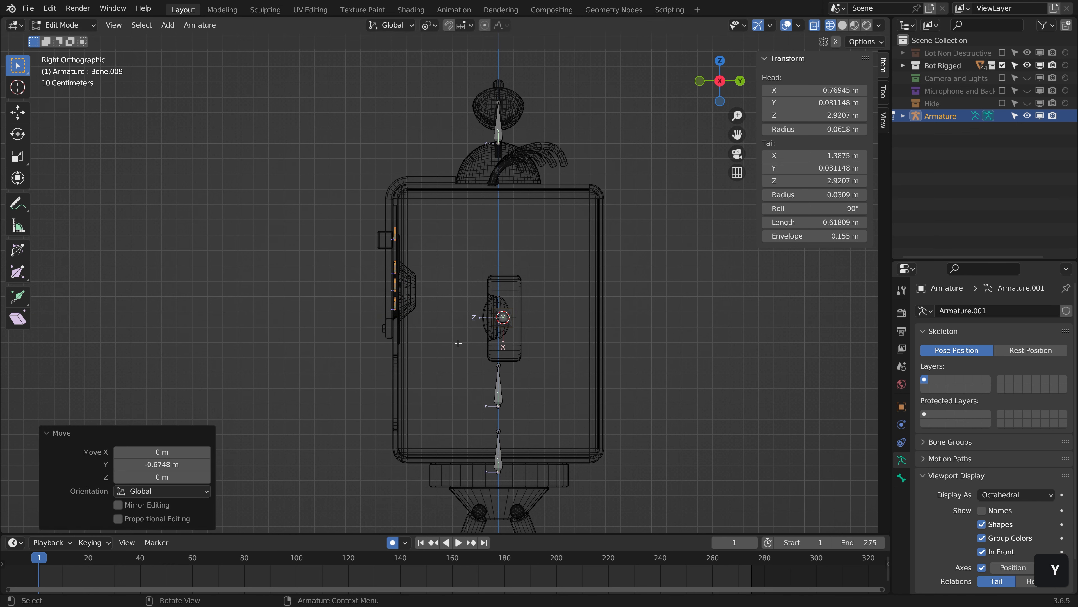
key(z)
- Return to Object Mode and snap the 3D cursor to the origin of the front left leg's blue lower cylinder
middle_drag(458, 343, 549, 359)
scroll(509, 331, down, 2)
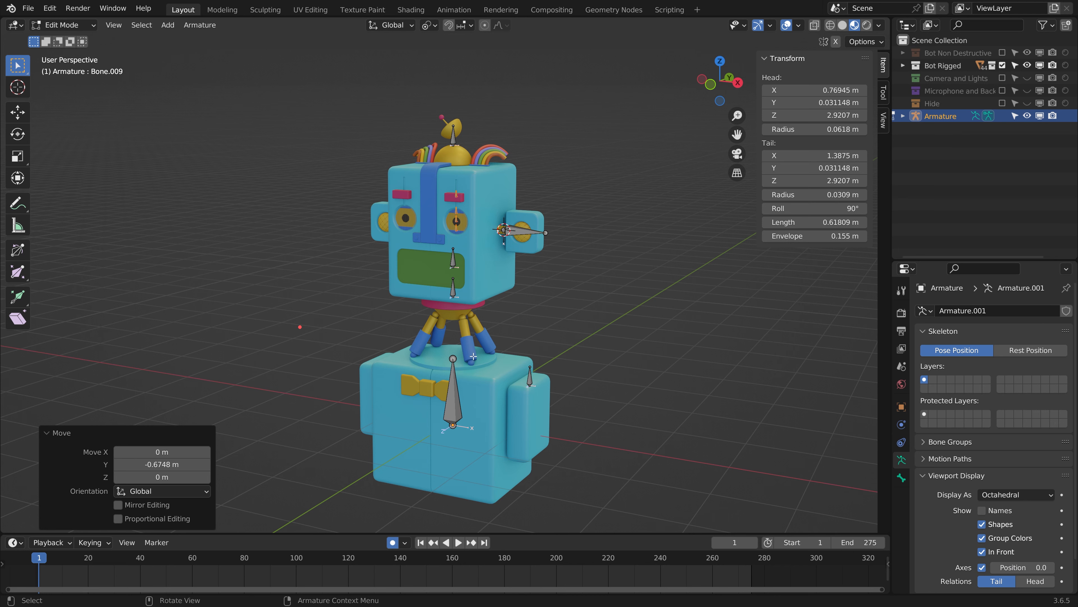
middle_drag(470, 345, 475, 353)
scroll(476, 354, up, 3)
key(ctrl+Tab)
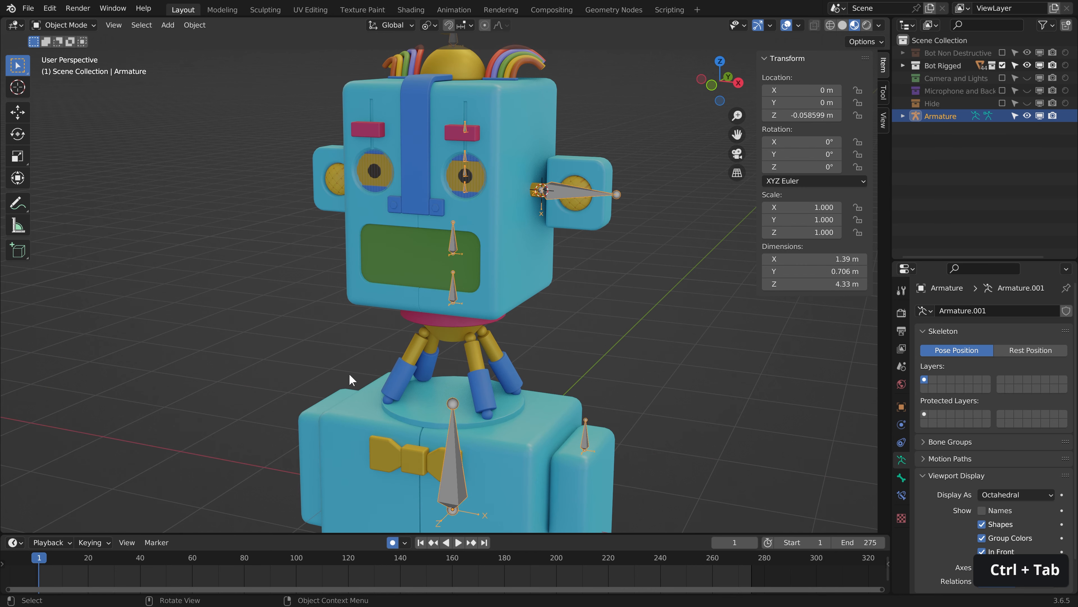
scroll(481, 284, up, 3)
click(481, 280)
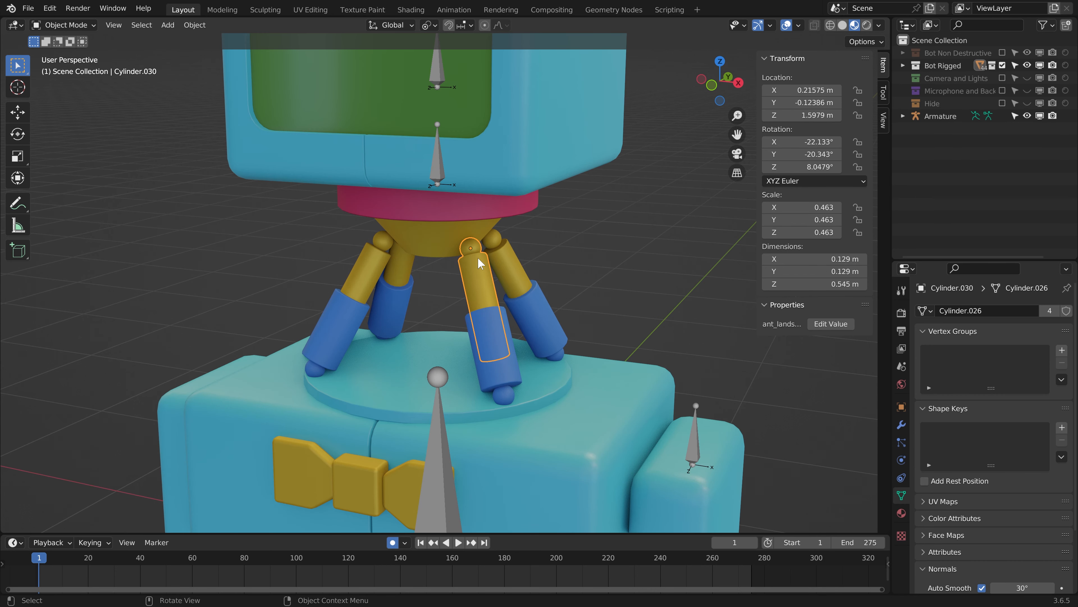
click(490, 350)
click(478, 287)
click(505, 393)
key(shift+s)
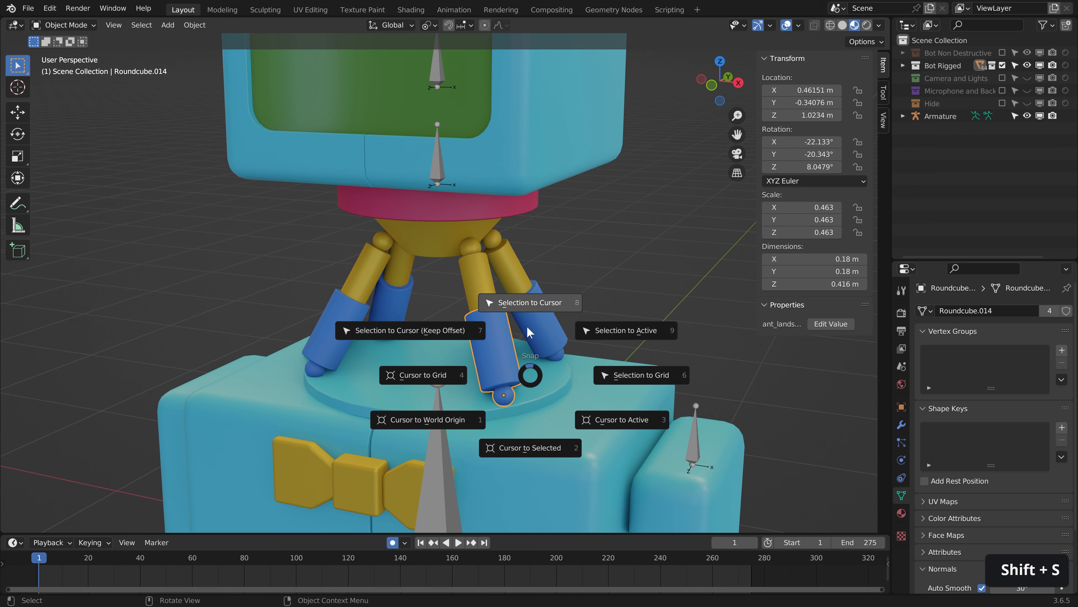
click(539, 438)
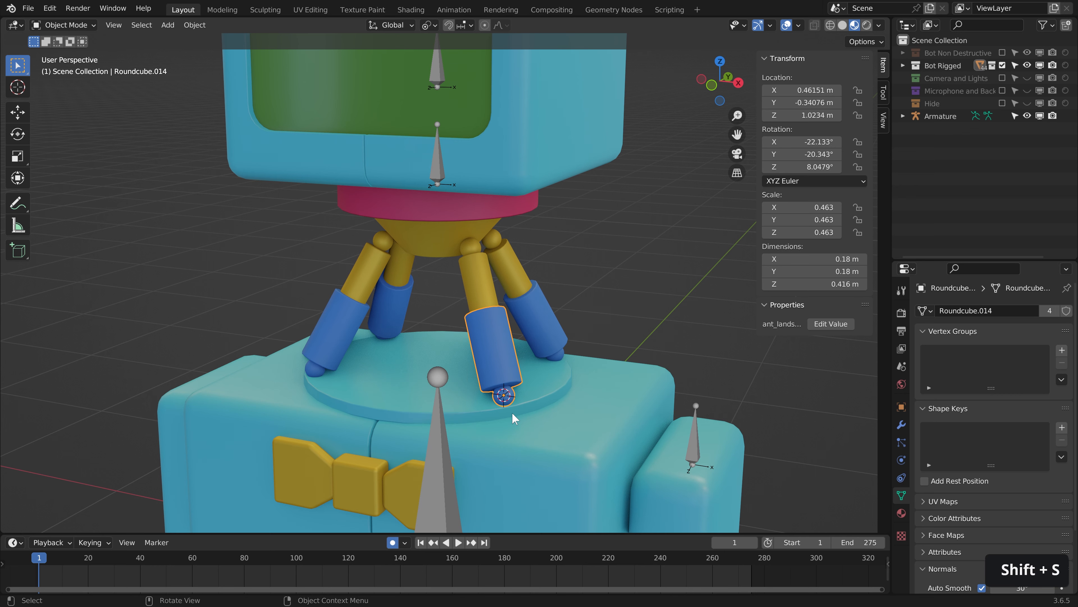
- Add a new bone to the armature at the 3D cursor at the foot of the front left leg
click(444, 457)
key(Tab)
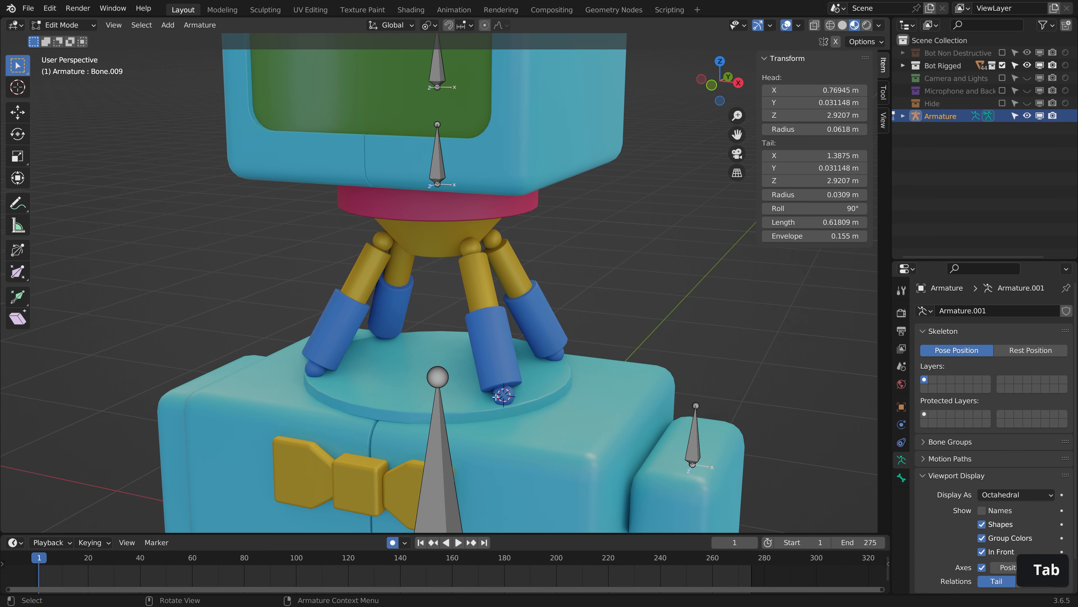
key(shift+a)
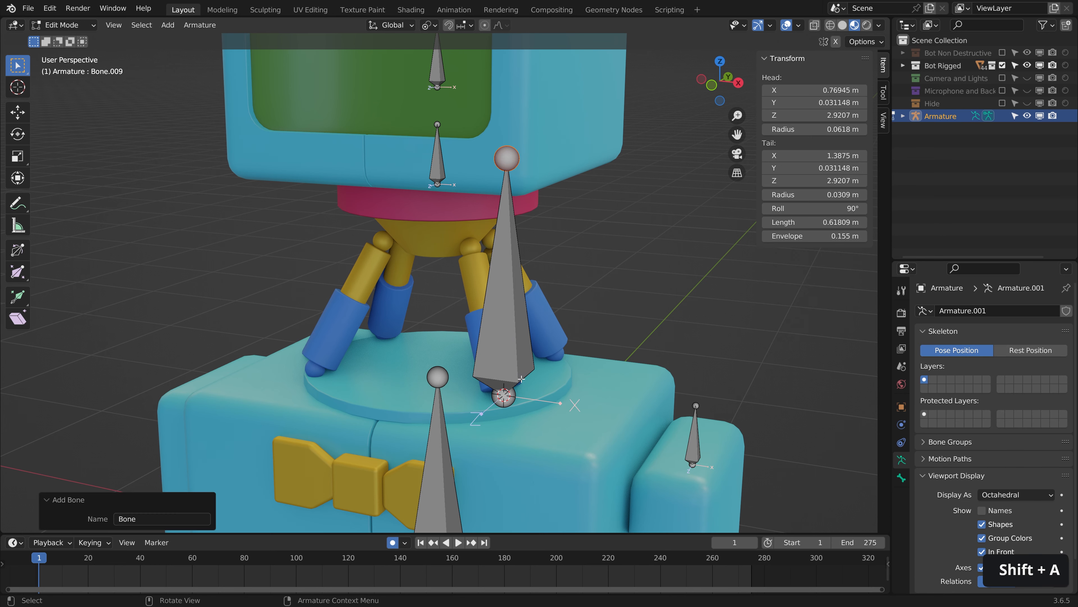
- Return to Object Mode and snap the 3D cursor to the origin of the same leg's yellow upper cylinder
key(ctrl+Tab)
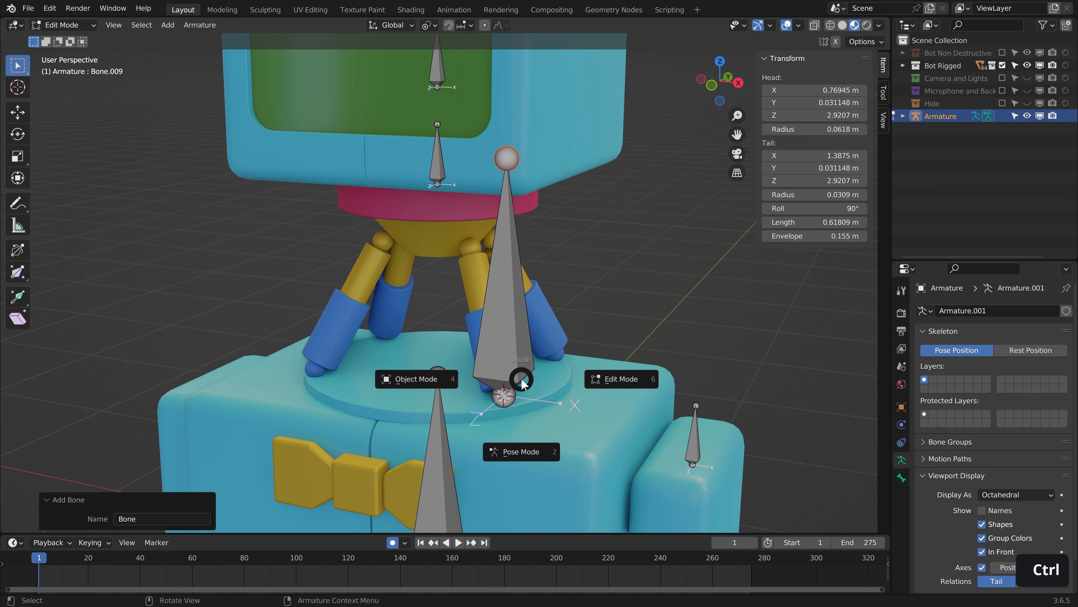
click(413, 378)
click(479, 255)
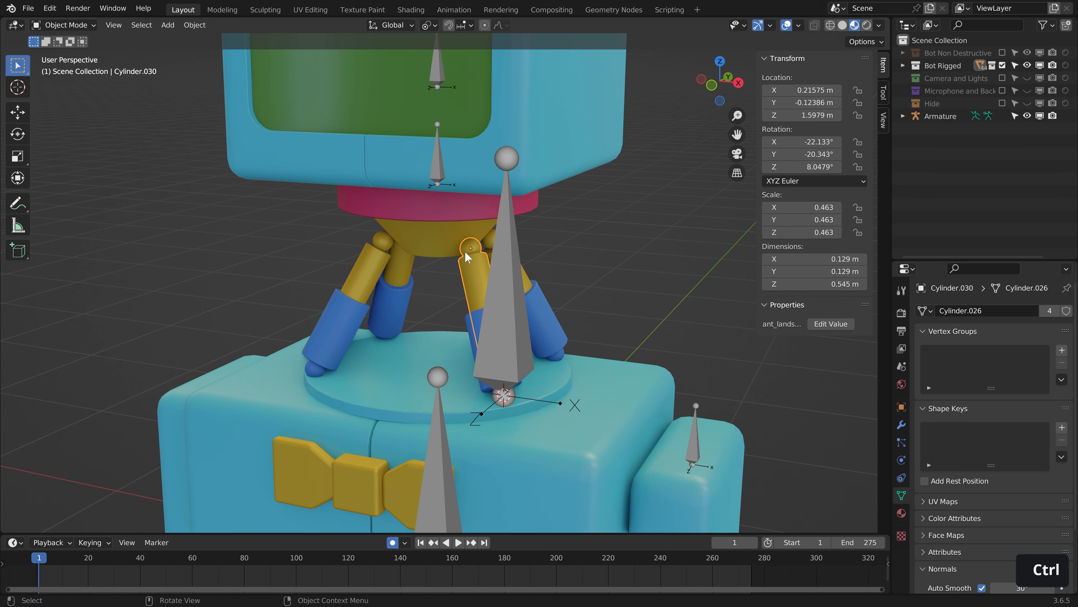
key(shift+s)
click(473, 318)
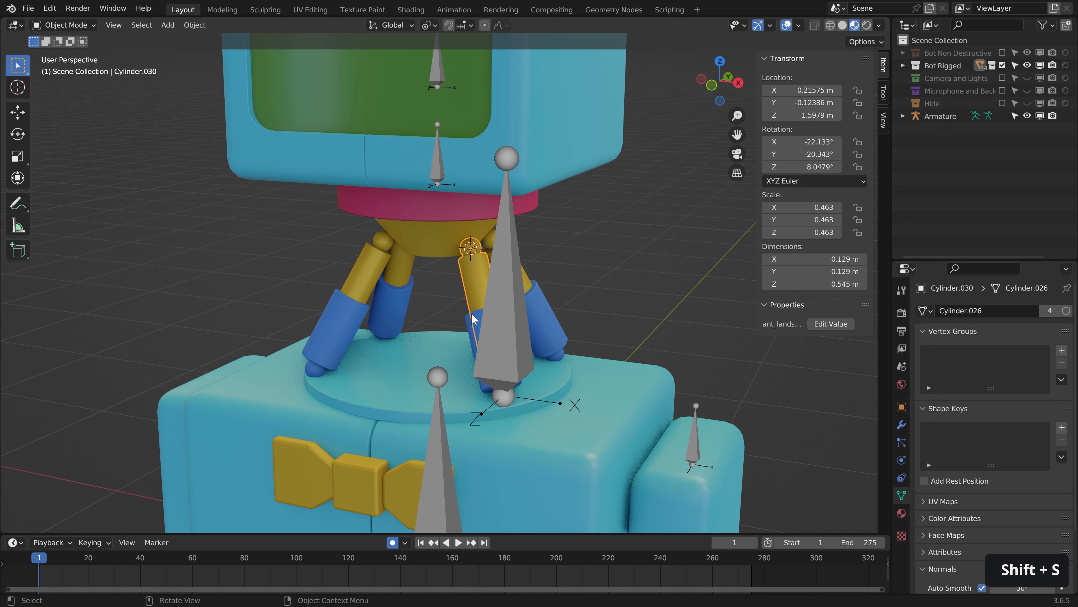
- In the armature's edit mode, snap the new leg bone's tail to the 3D cursor at the top of the leg
click(503, 309)
key(Tab)
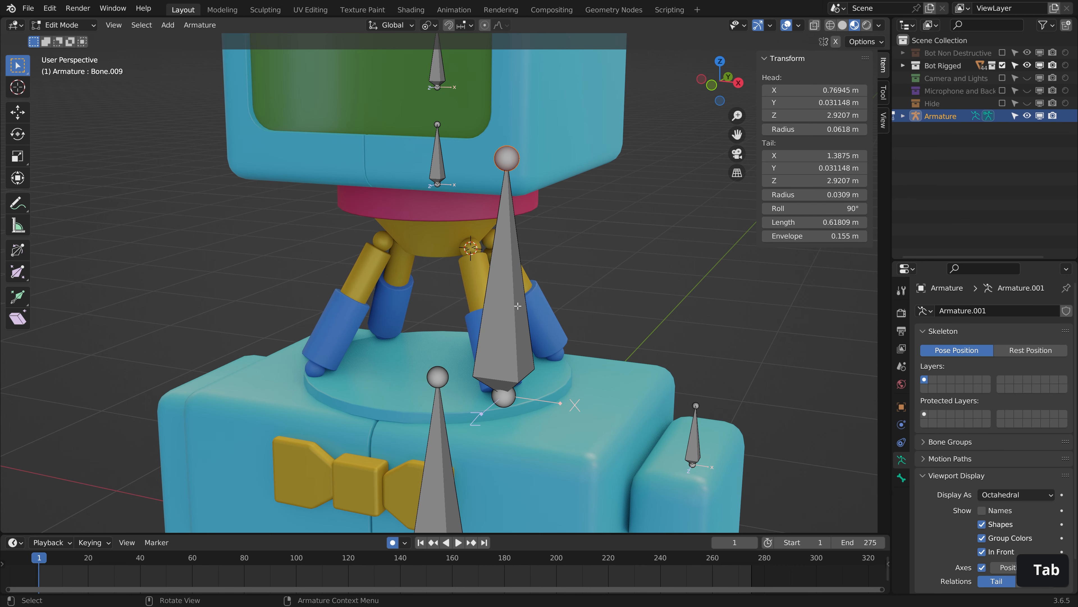
drag(472, 116, 513, 159)
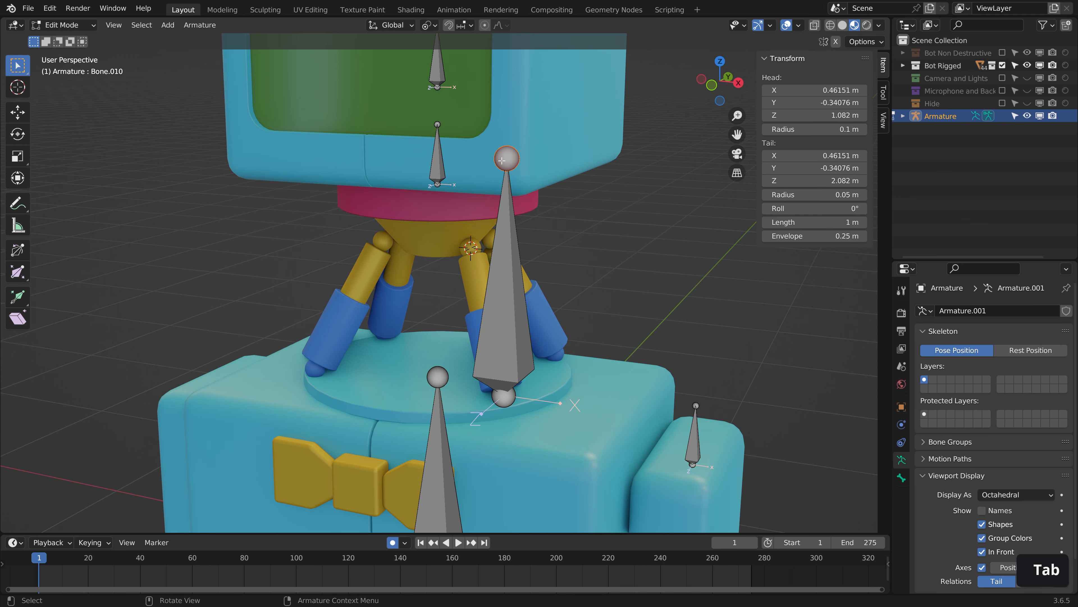
key(shift+s)
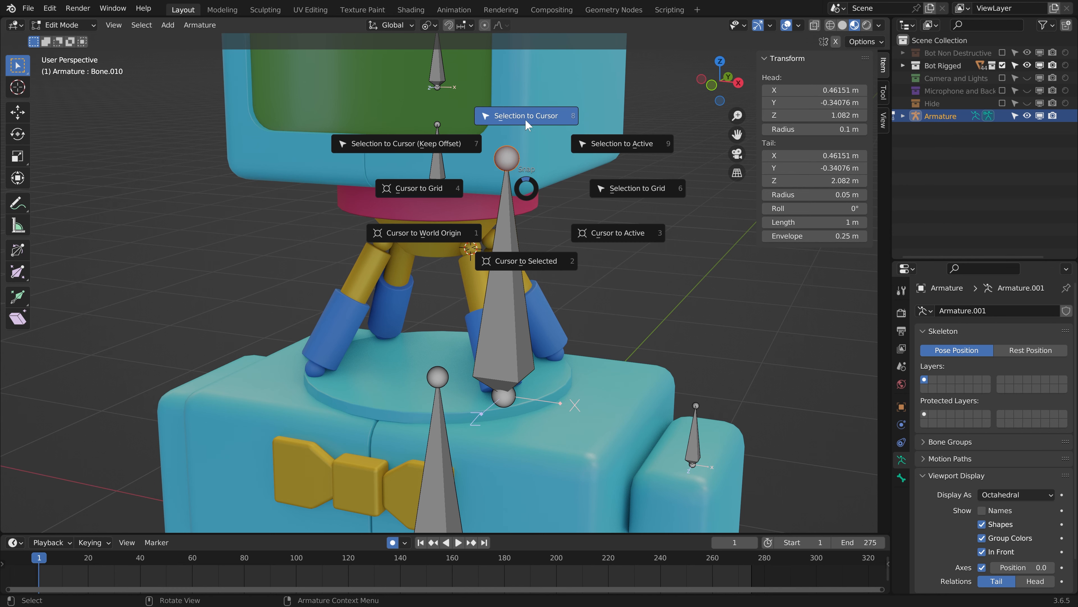
click(526, 122)
key(Tab)
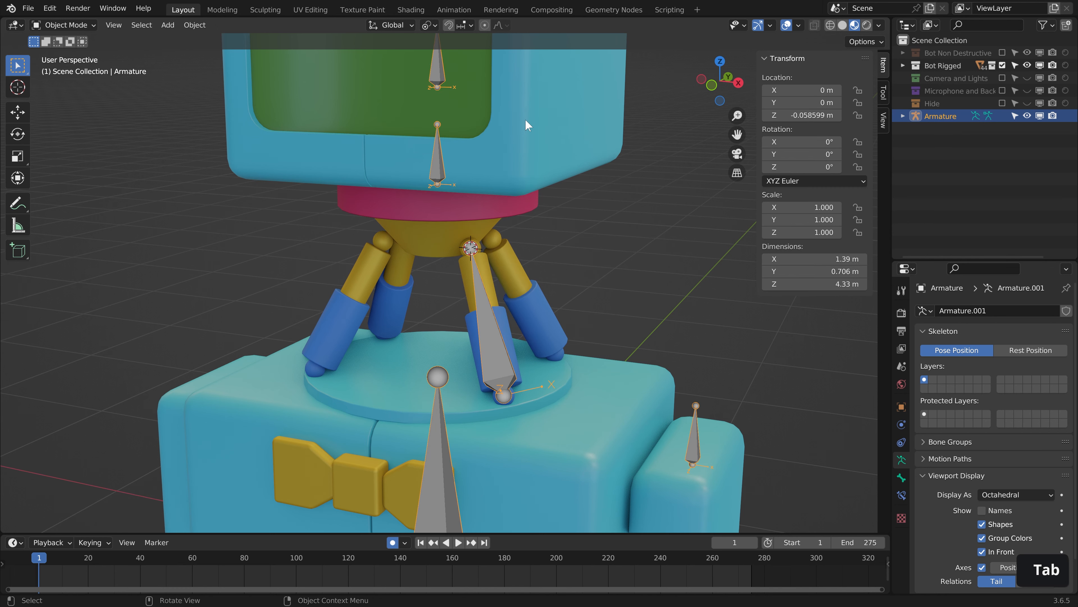
key(Tab)
- Subdivide the leg bone with one cut into an upper and a lower bone
click(486, 312)
mouse_move(452, 297)
middle_down()
mouse_move(499, 304)
mouse_move(467, 306)
middle_up()
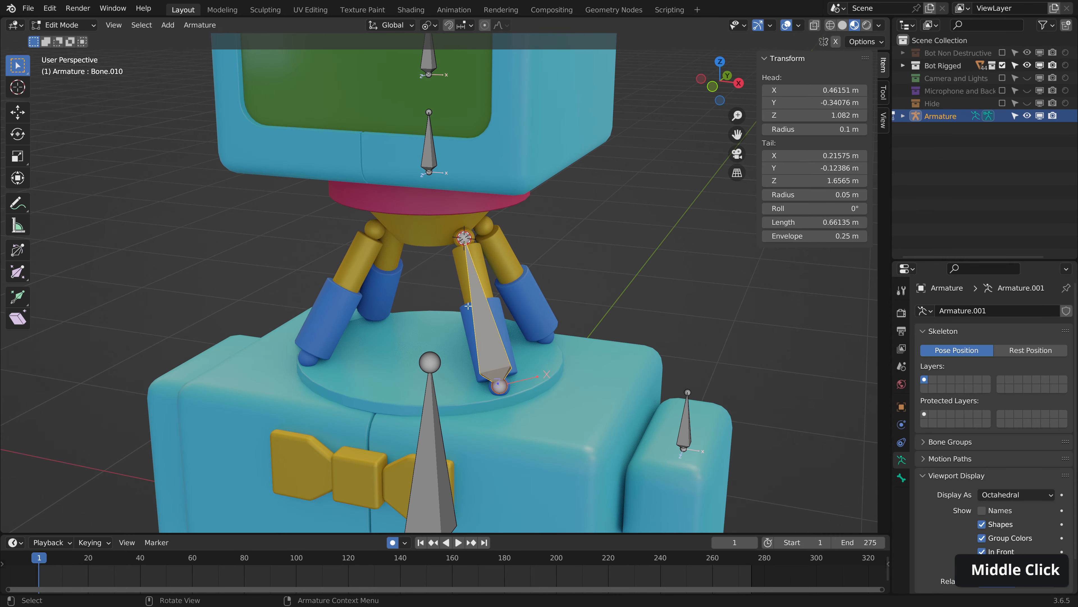
right_click(483, 307)
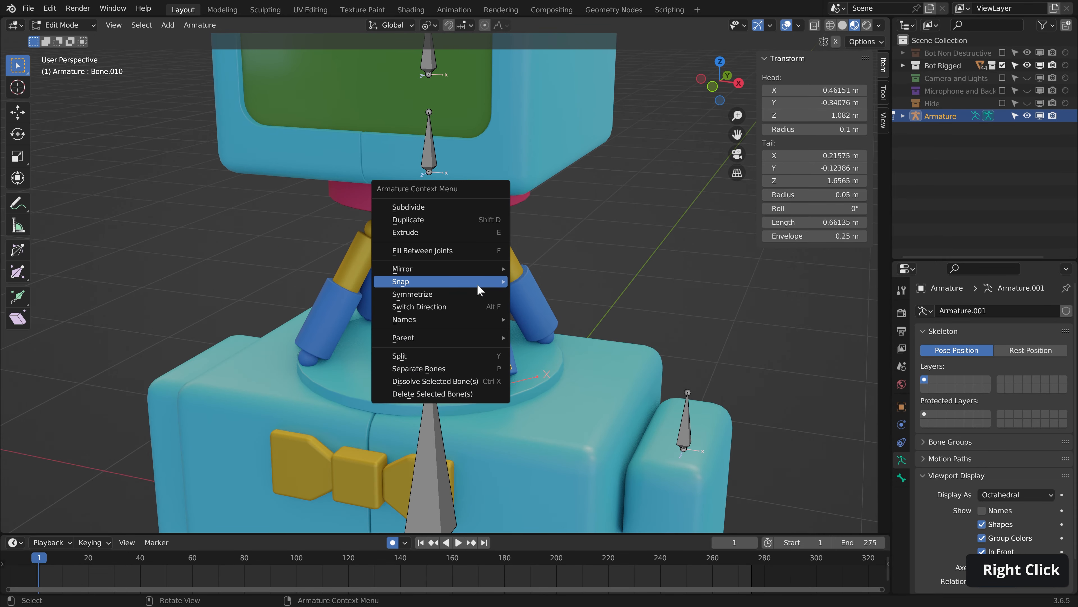
click(478, 210)
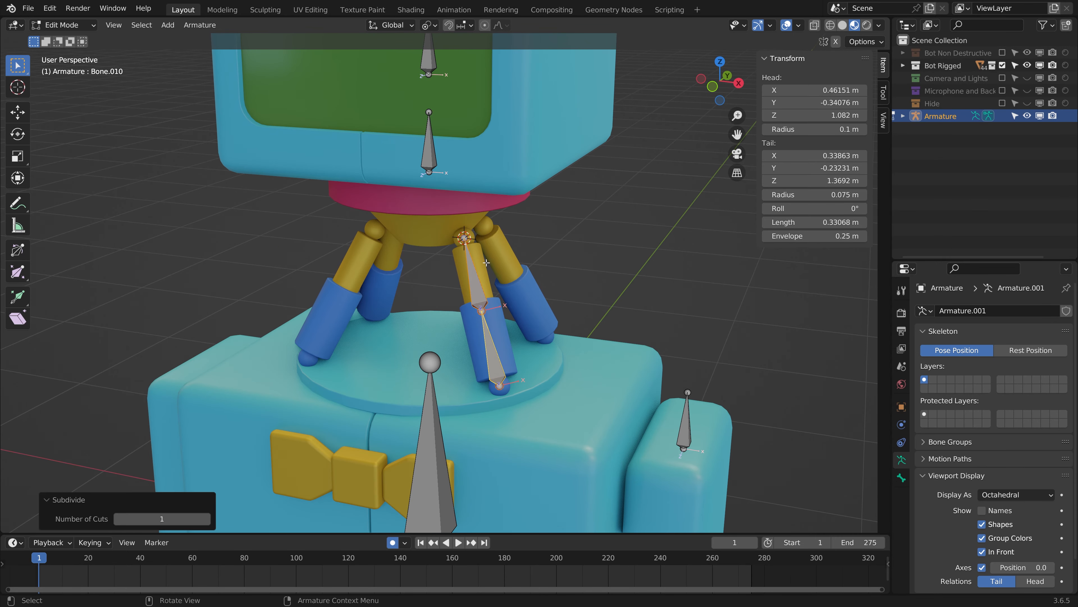
- Switch the direction of the upper leg bone so that it points down from the top joint
click(477, 291)
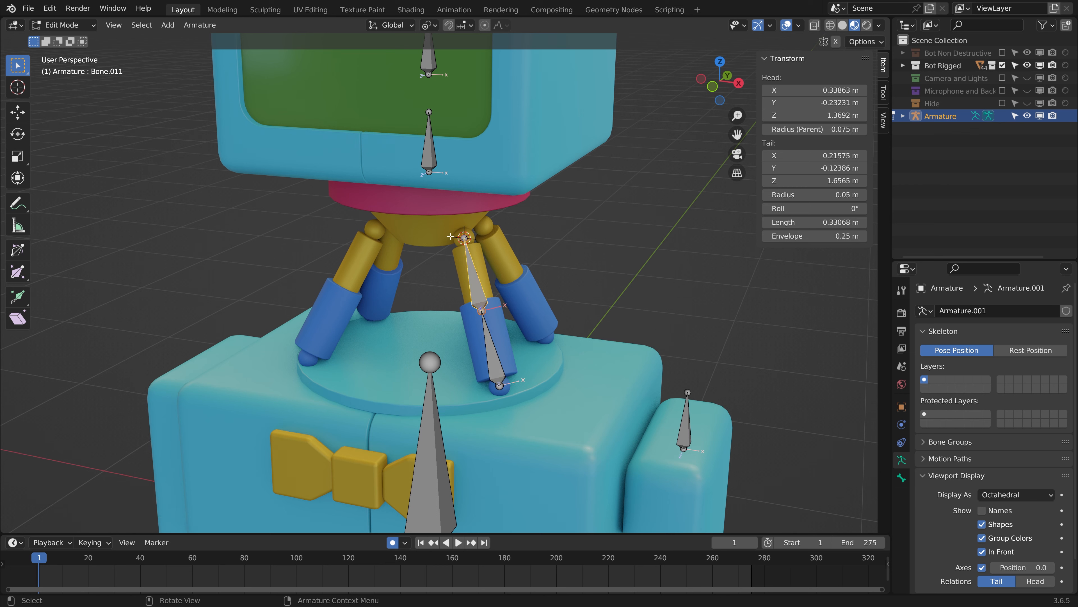
right_click(470, 274)
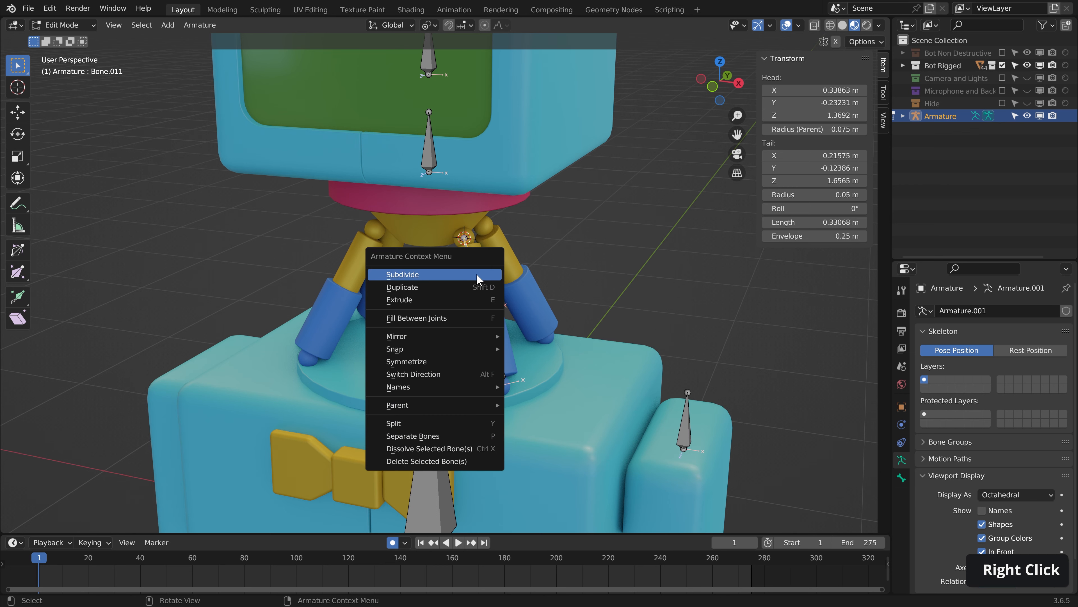
click(476, 372)
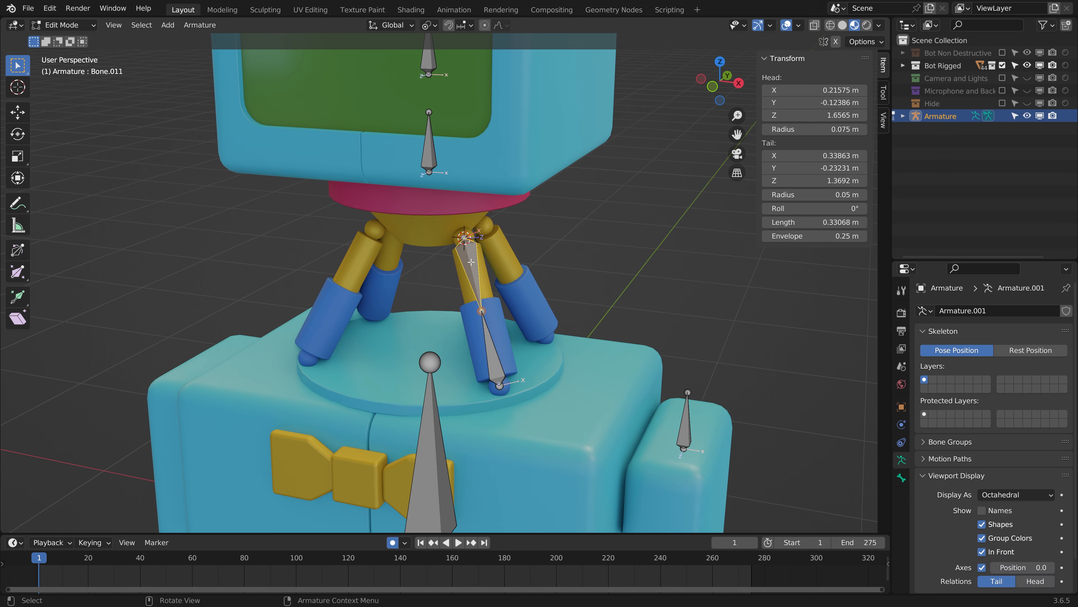
- Split the upper leg bone off from the lower leg bone
click(487, 342)
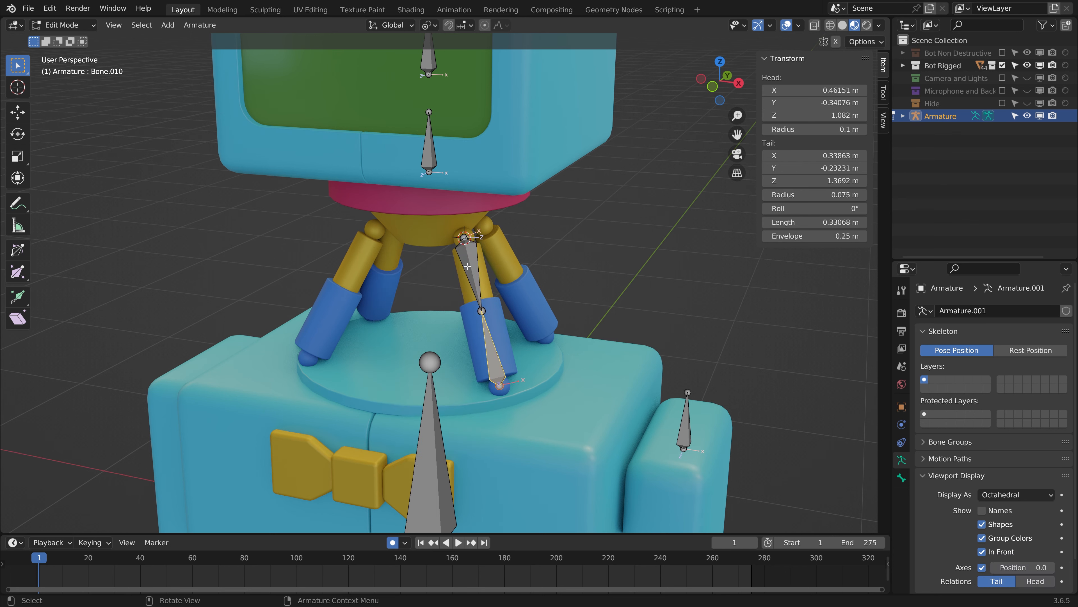
click(467, 266)
click(485, 314)
click(473, 272)
click(492, 349)
click(472, 266)
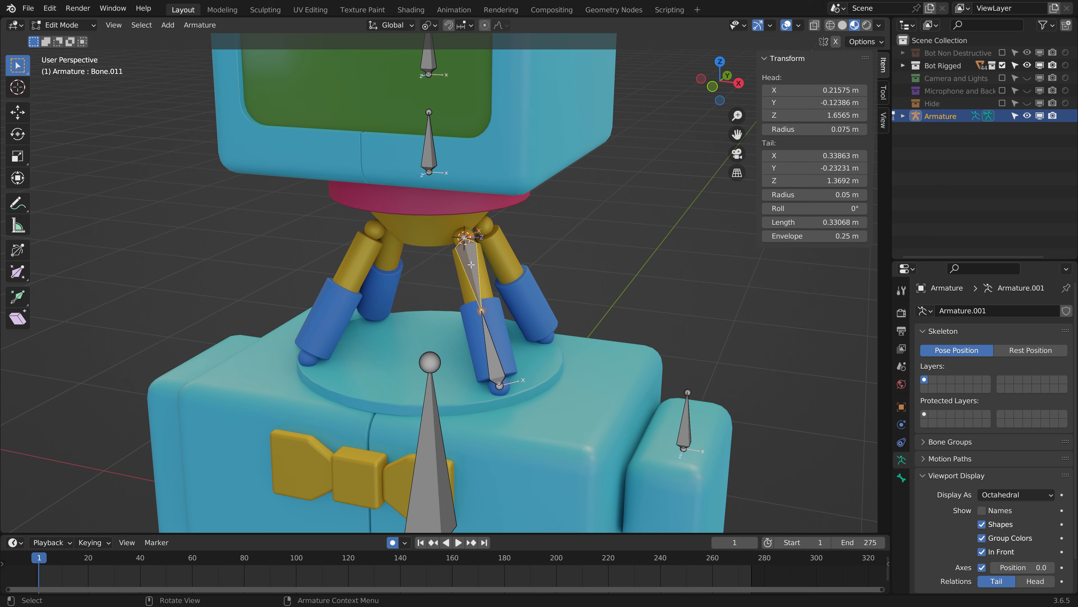
key(y)
- Set the pivot point to Individual Origins and scale both leg bones by about 0.465
shift+click(498, 329)
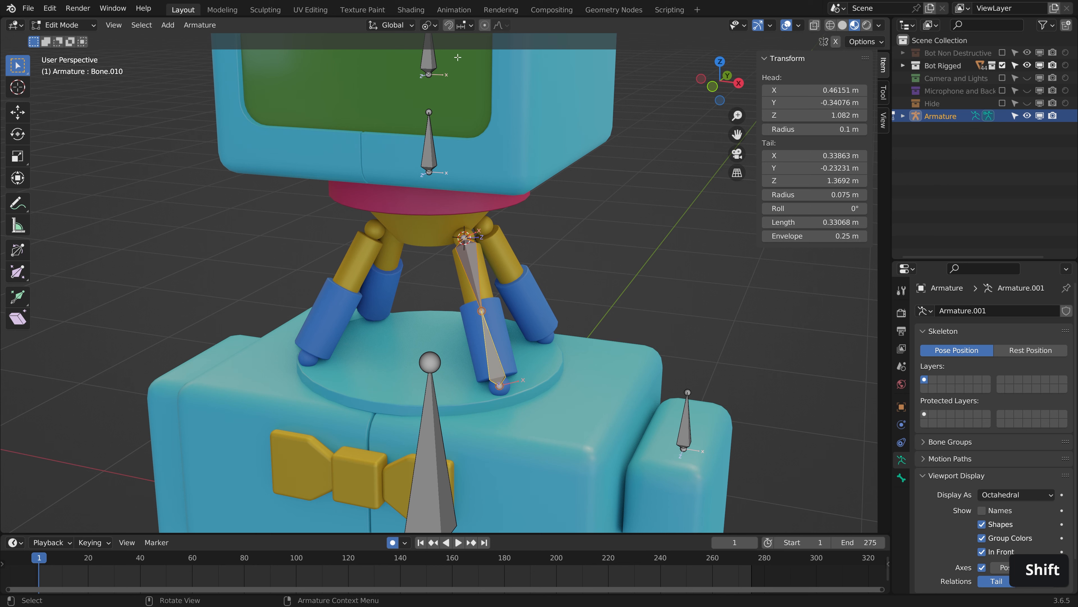
click(431, 26)
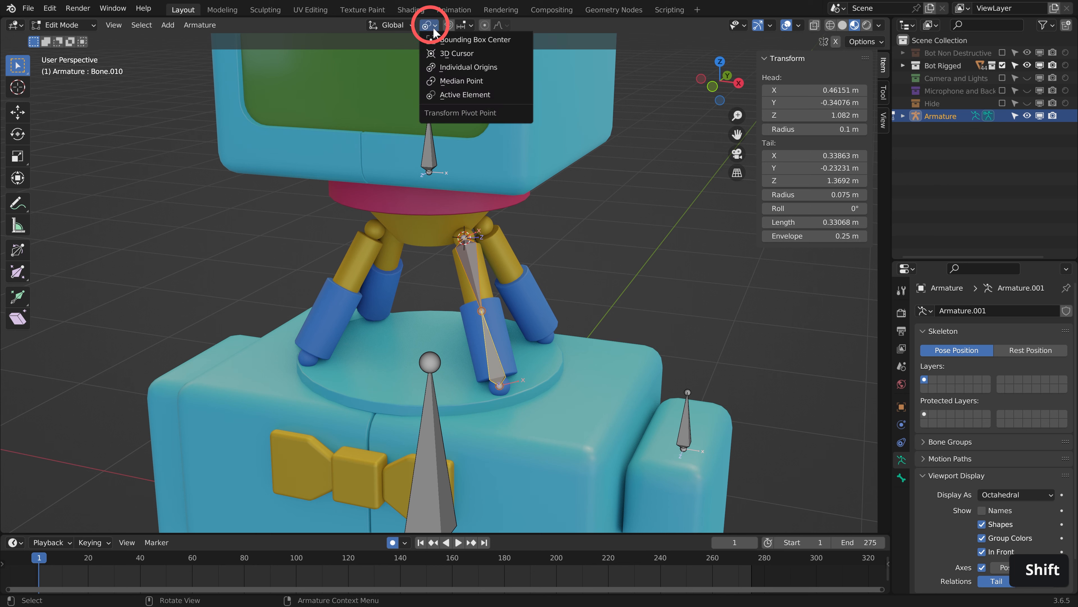
click(475, 69)
key(s)
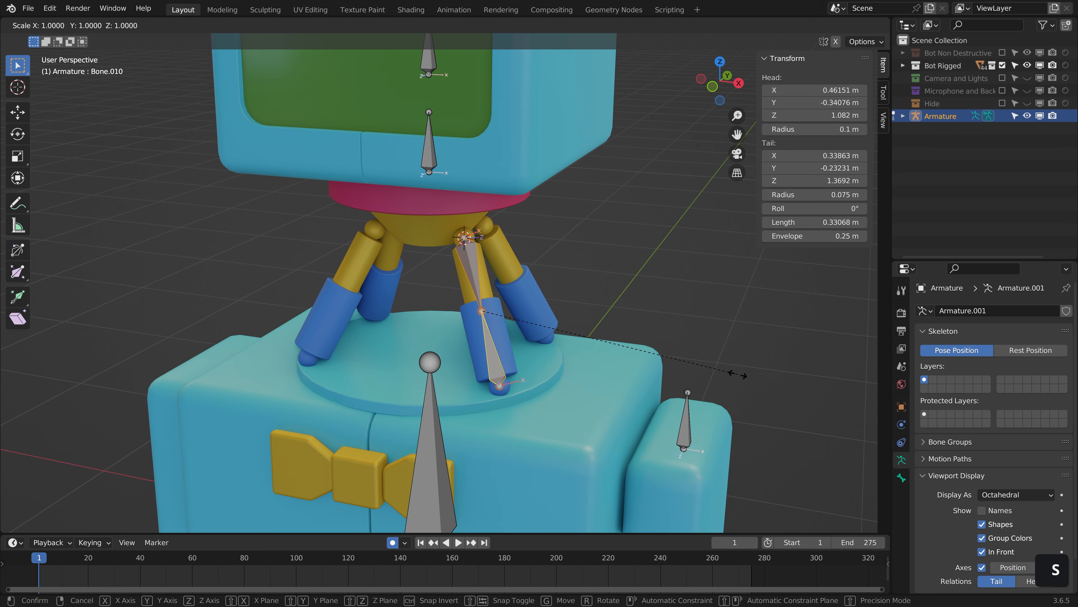
click(597, 352)
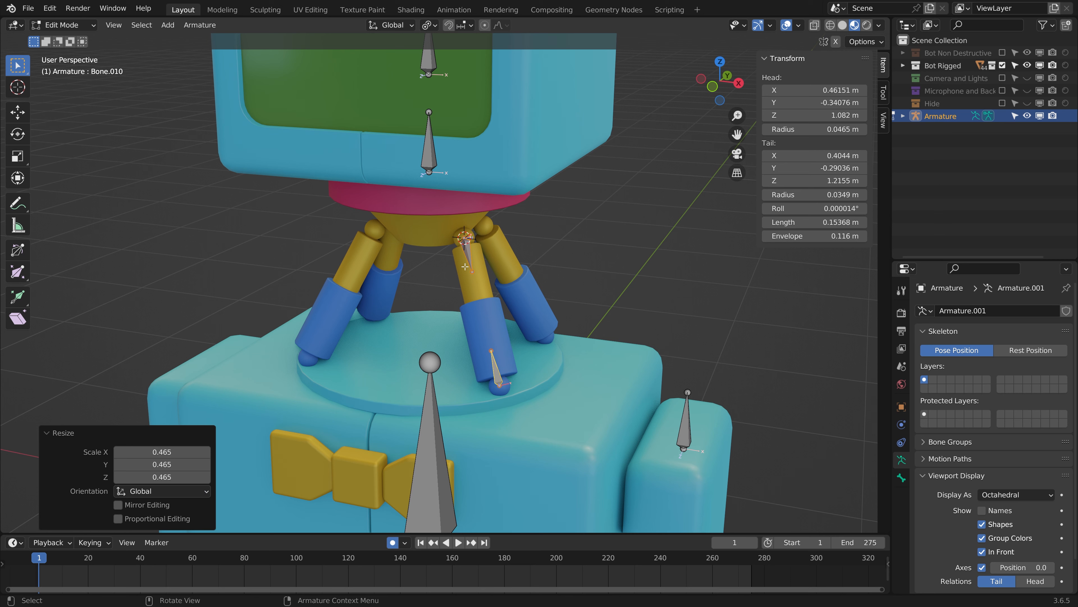
click(495, 369)
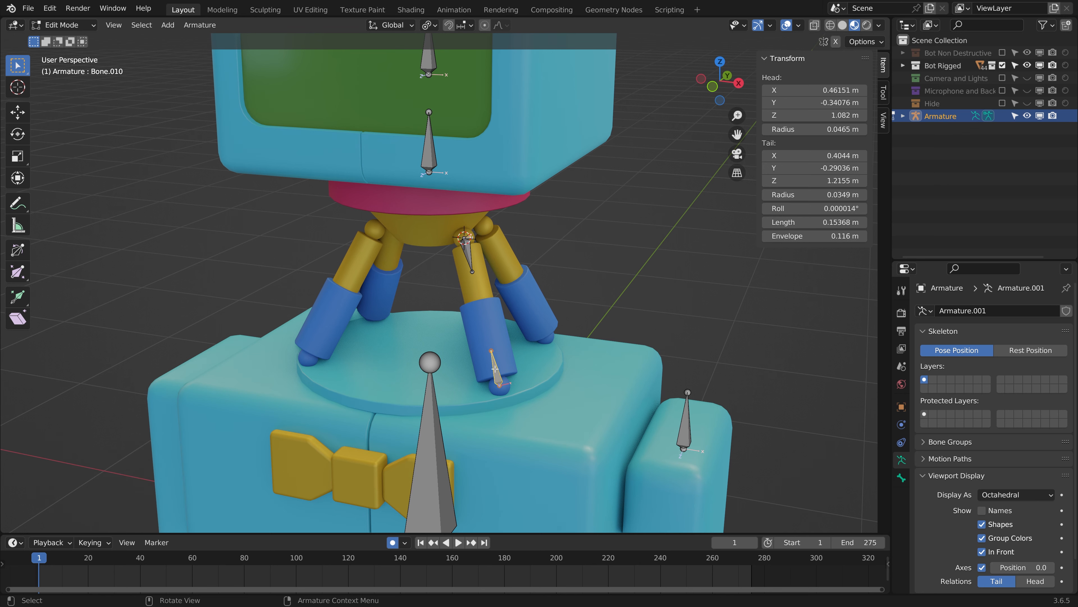
click(468, 257)
click(500, 373)
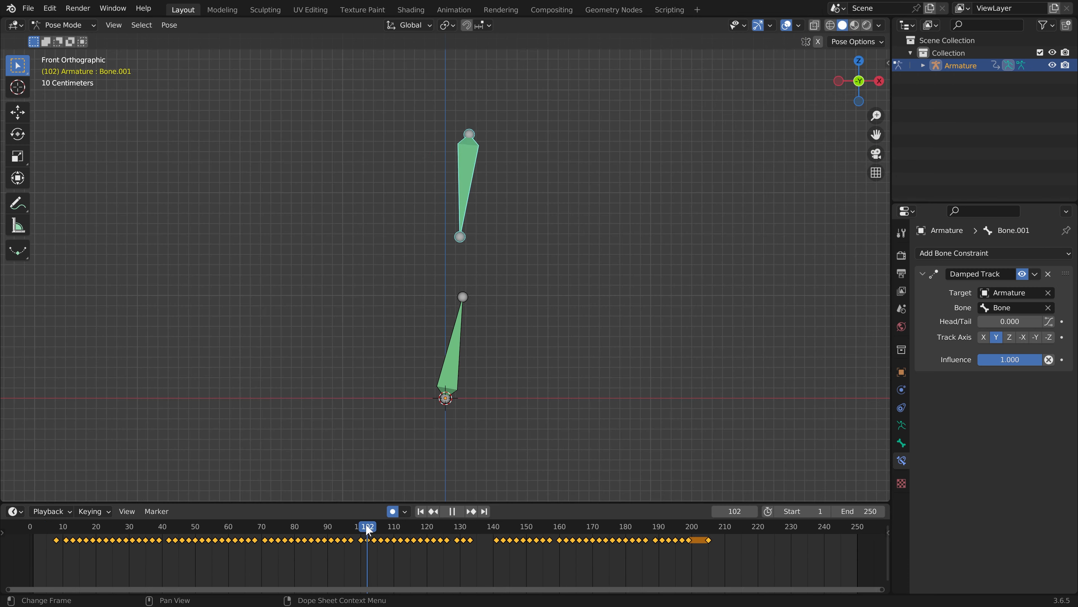
mouse_move(366, 524)
mouse_down()
mouse_move(377, 527)
mouse_move(349, 517)
mouse_move(383, 523)
mouse_move(364, 524)
mouse_up()
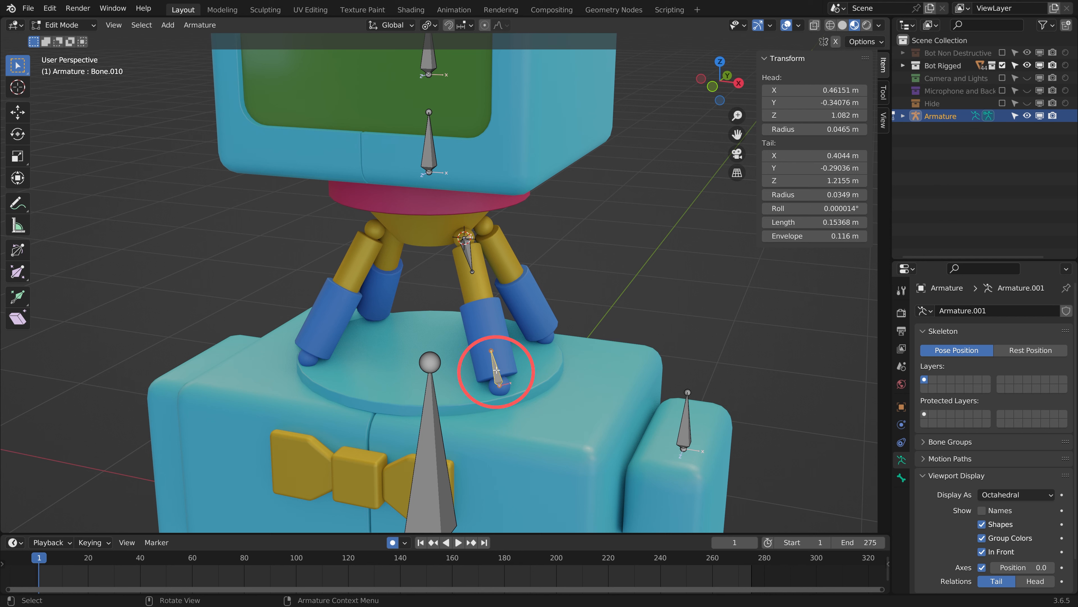
- Duplicate the lower leg bone in place and scale the copy by about 0.583
key(shift+d)
right_click(637, 211)
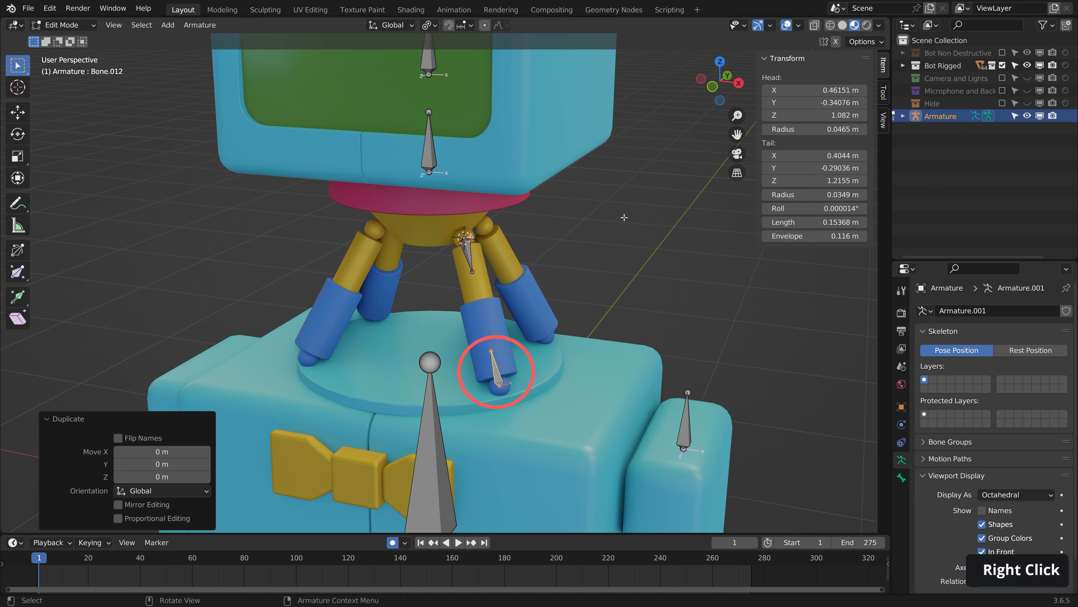
key(s)
click(561, 358)
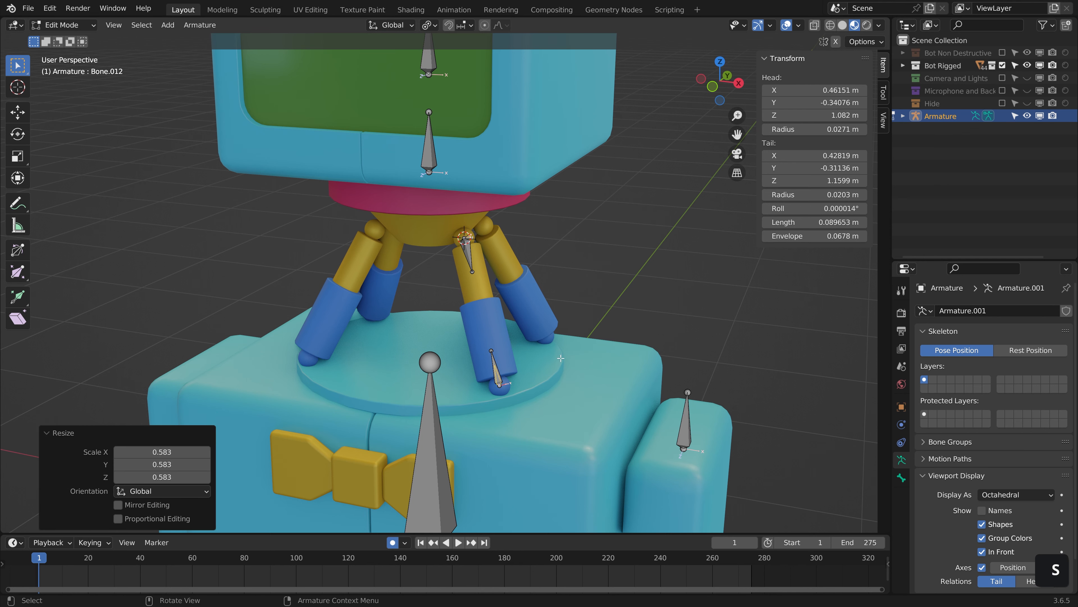
- Place the 3D cursor midway between the front and back blue leg cylinders on the robot's +X side
key(ctrl+Tab)
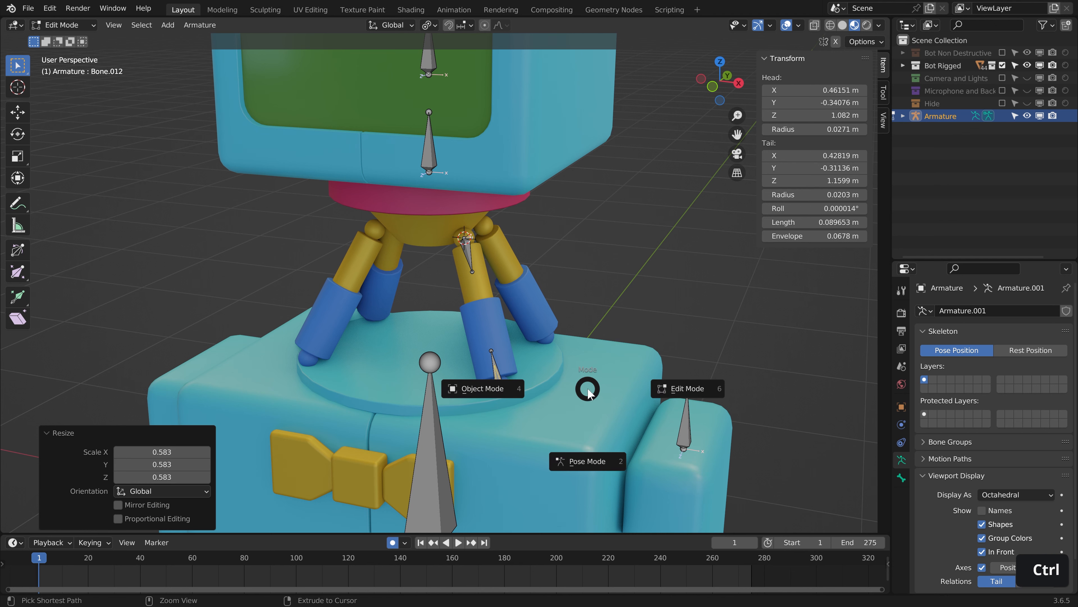
click(479, 393)
click(488, 331)
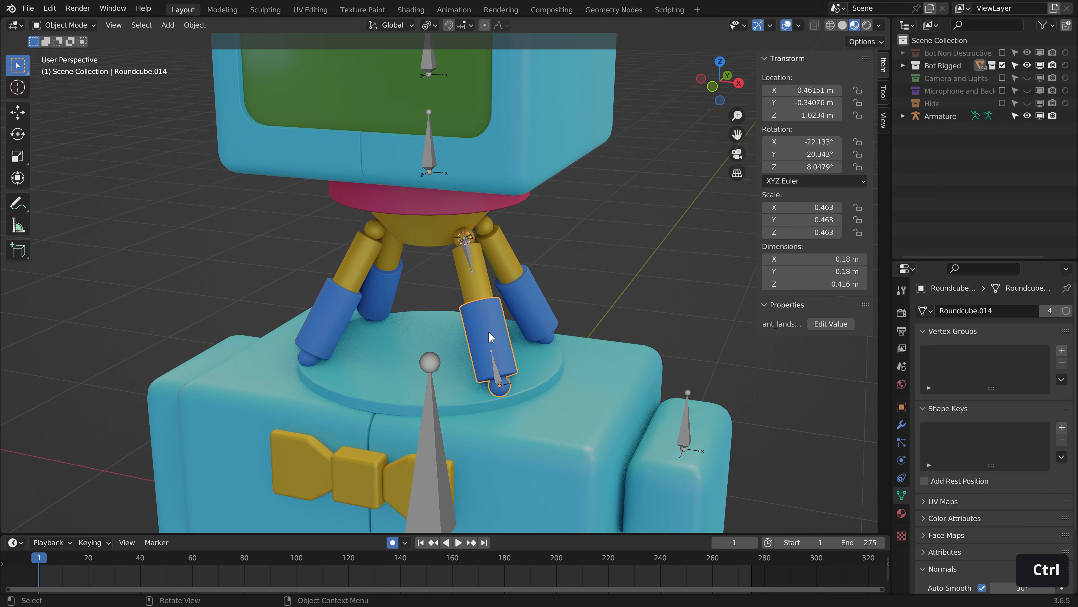
shift+click(532, 325)
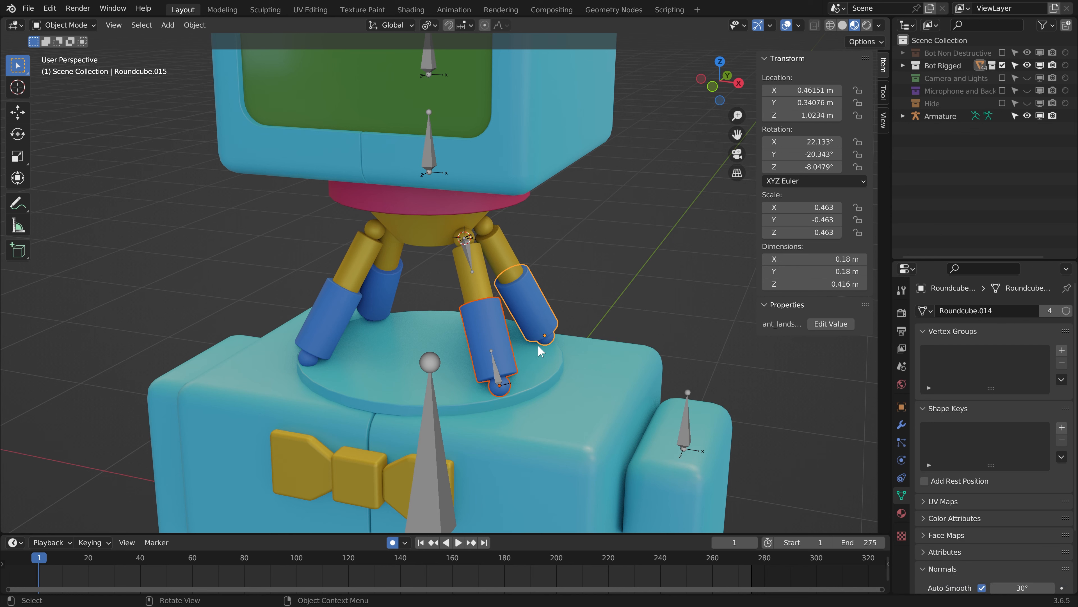
key(shift+s)
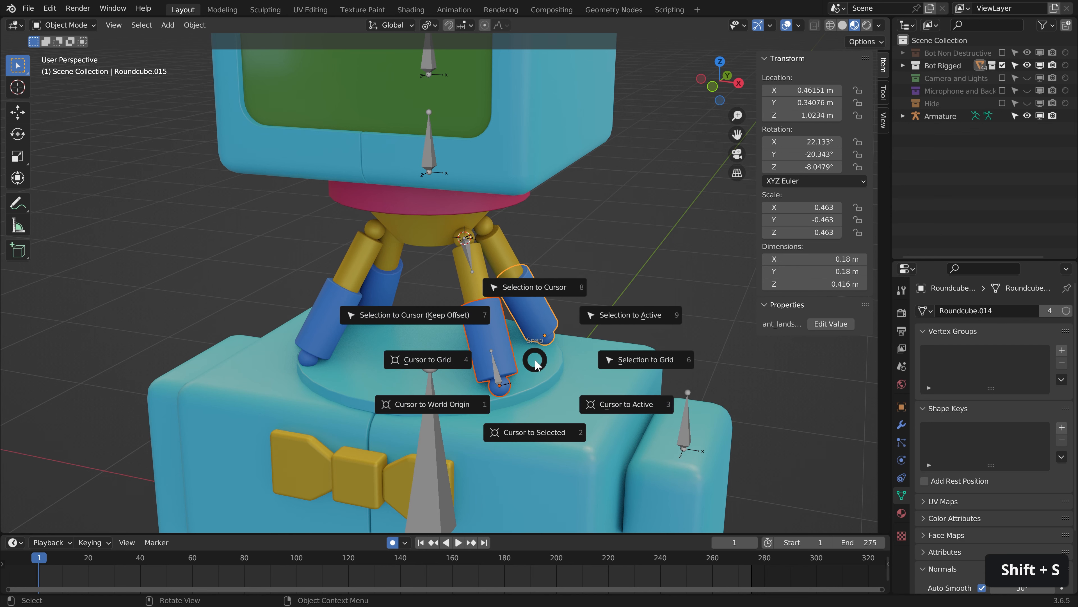
click(542, 425)
middle_drag(582, 384, 605, 381)
- Duplicate the front leg's bones in place and mirror the copy along Y around the 3D cursor onto the back leg
key(Tab)
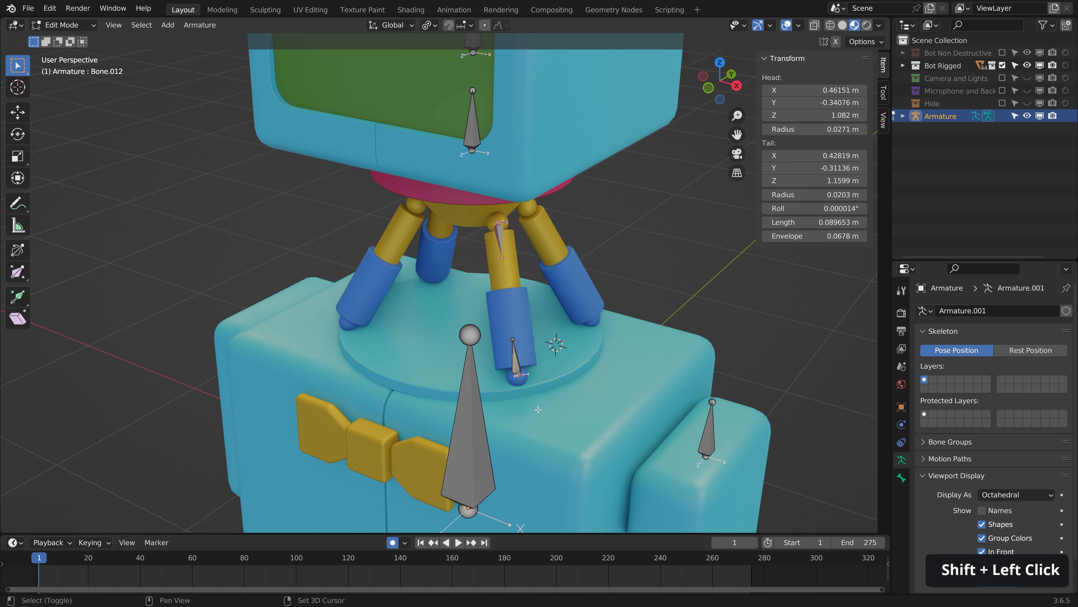
shift+drag(494, 316, 542, 411)
click(430, 25)
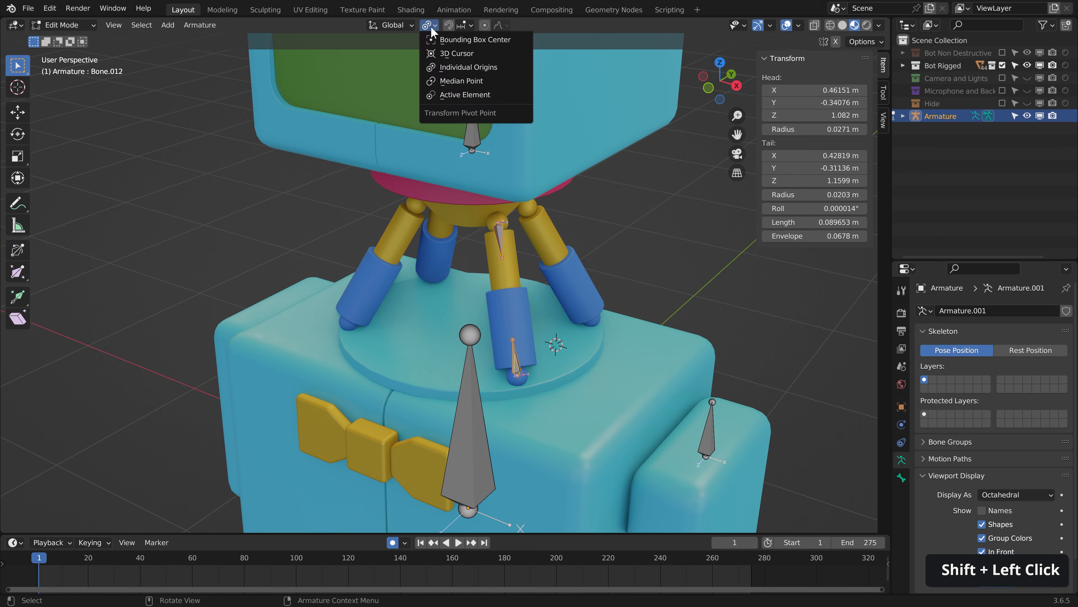
click(463, 54)
key(shift+d)
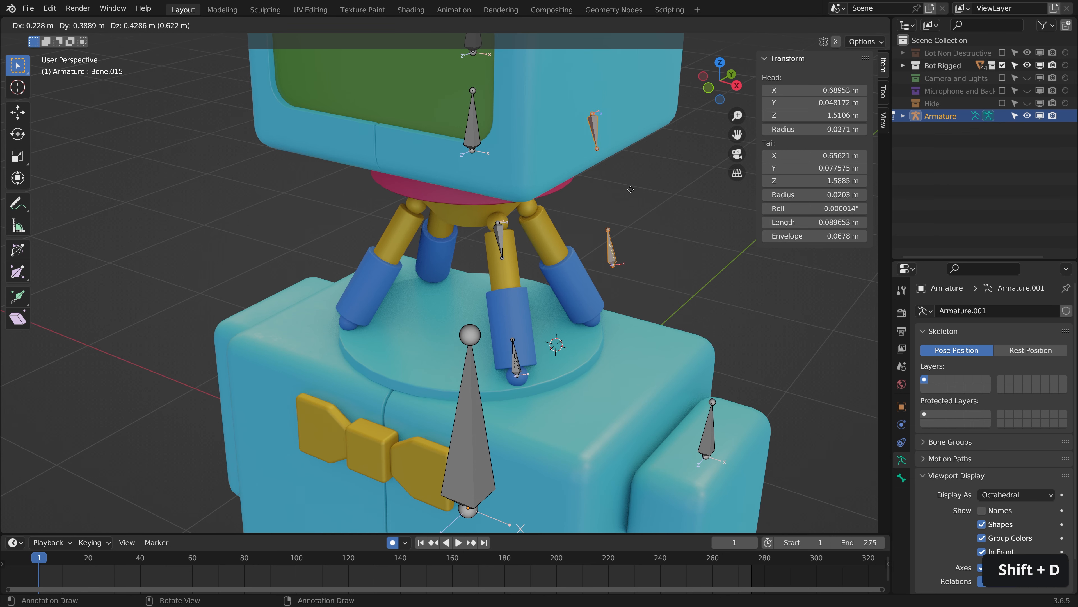
right_click(631, 188)
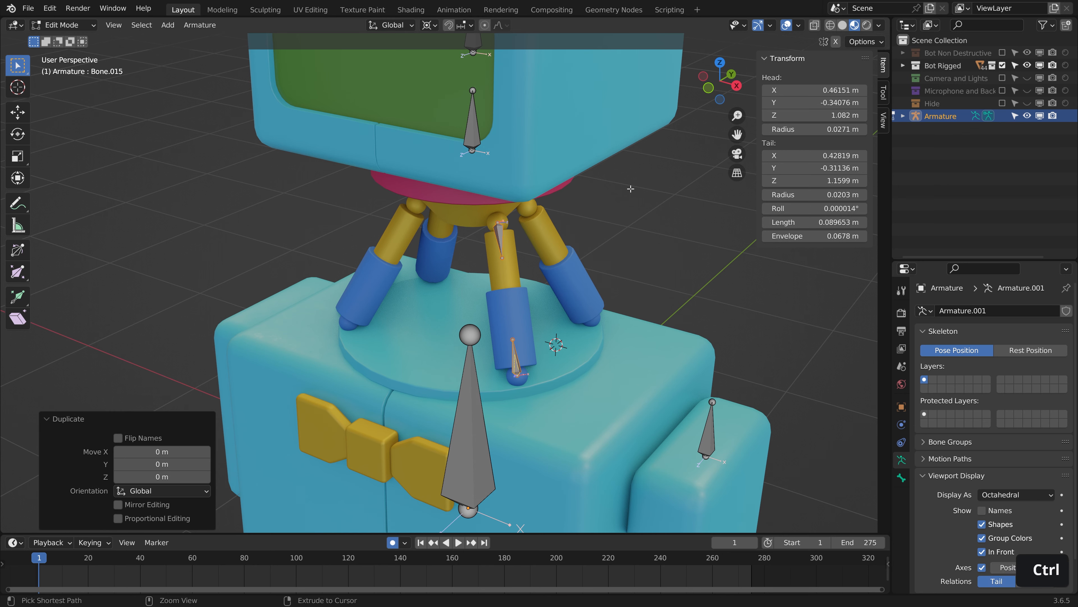
key(ctrl+m)
key(y)
click(630, 189)
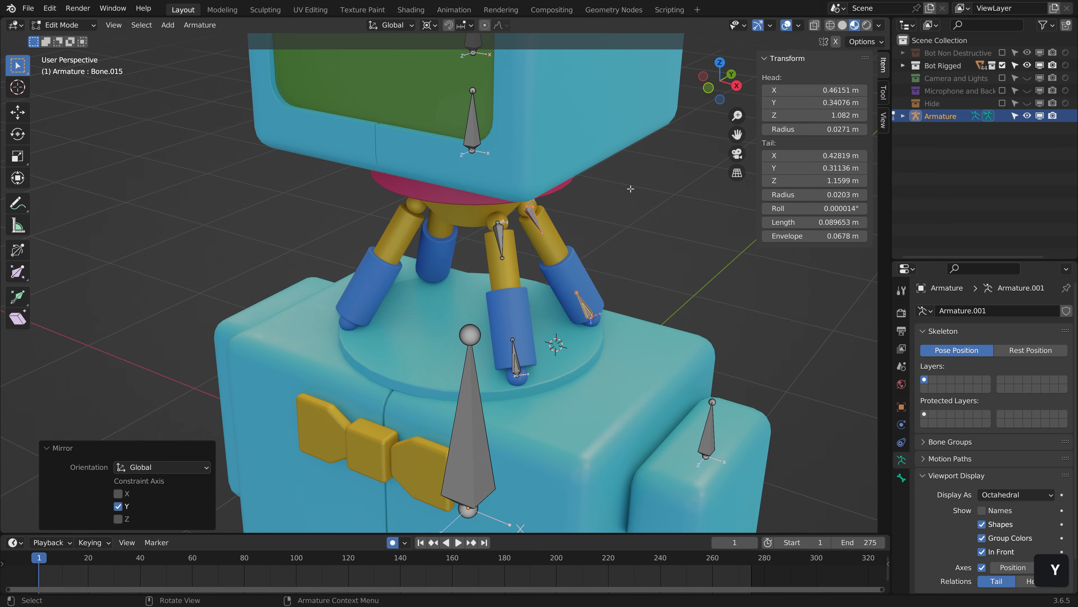
- Rename the large torso bone as Body
key(Tab)
scroll(529, 266, down, 5)
alt+middle_drag(530, 266, 589, 254)
scroll(556, 272, up, 1)
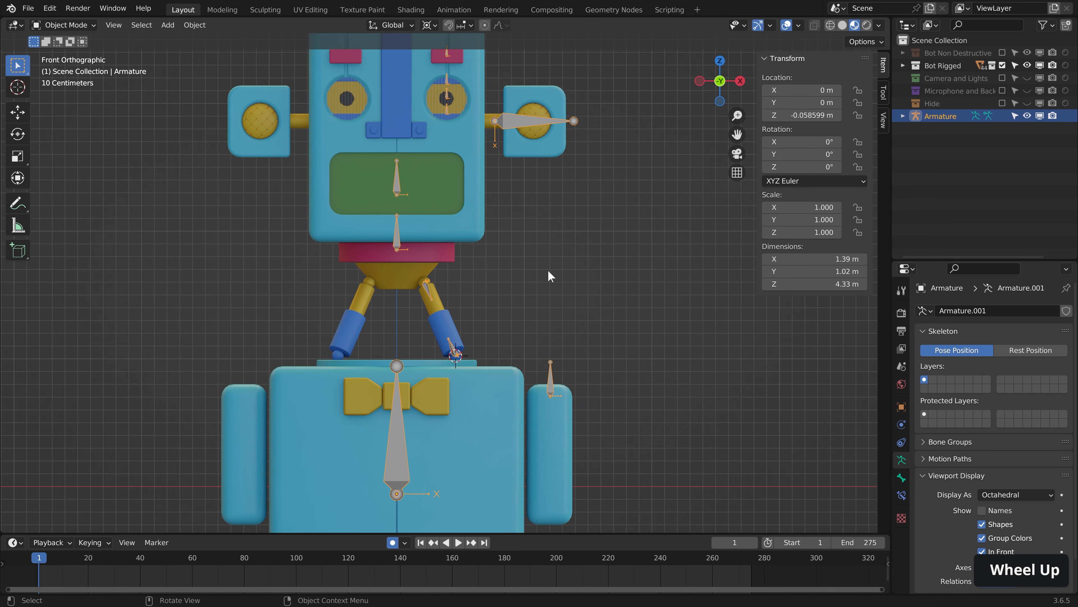
shift+middle_drag(440, 271, 455, 380)
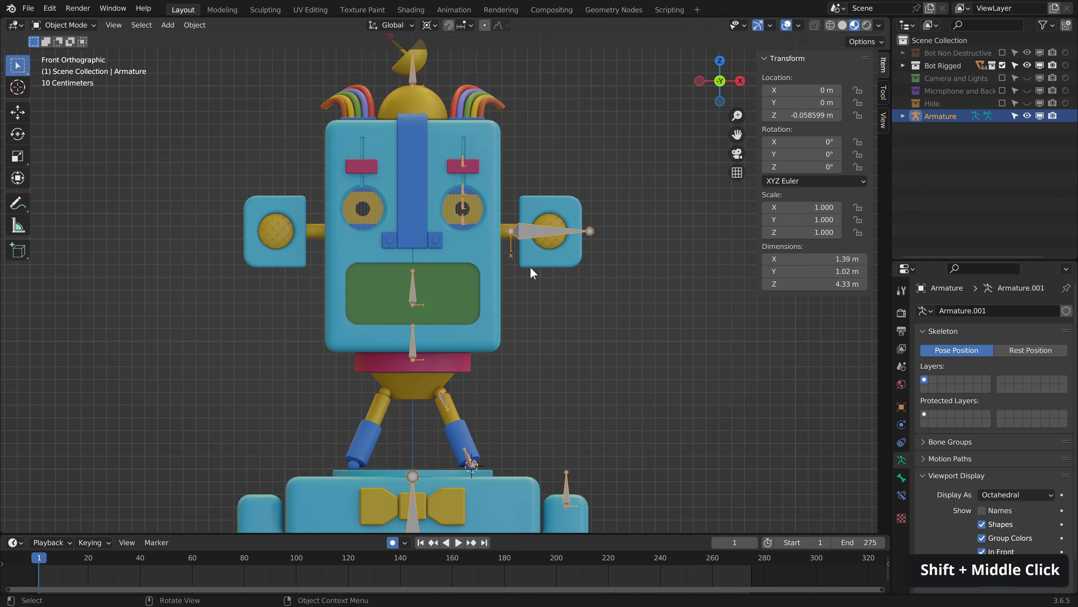
shift+scroll(581, 249, up, 1)
shift+middle_drag(556, 391, 572, 349)
shift+scroll(573, 317, down, 1)
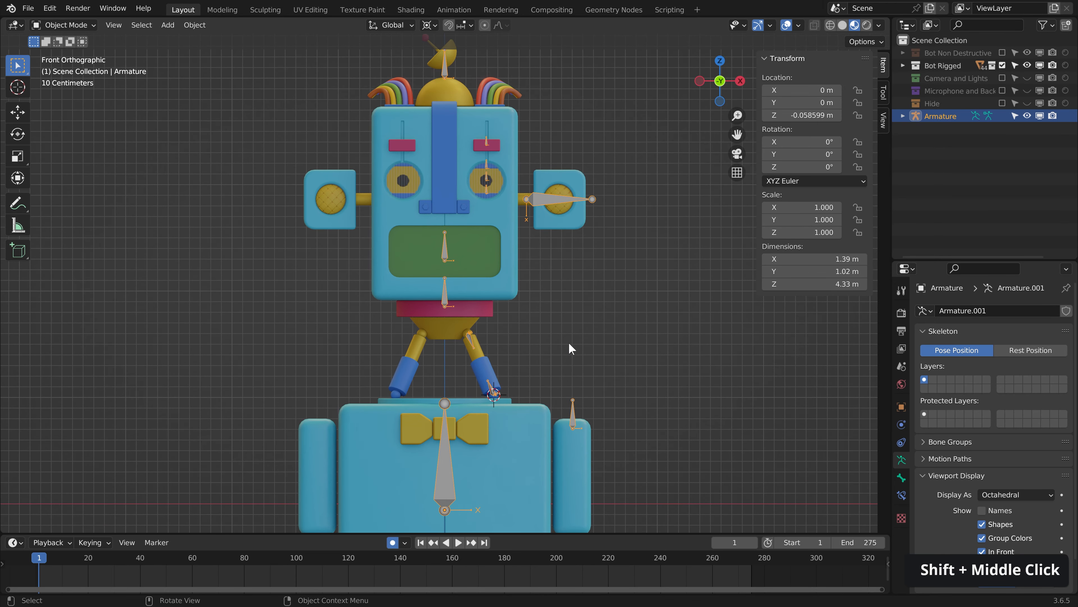
scroll(569, 351, down, 1)
key(Tab)
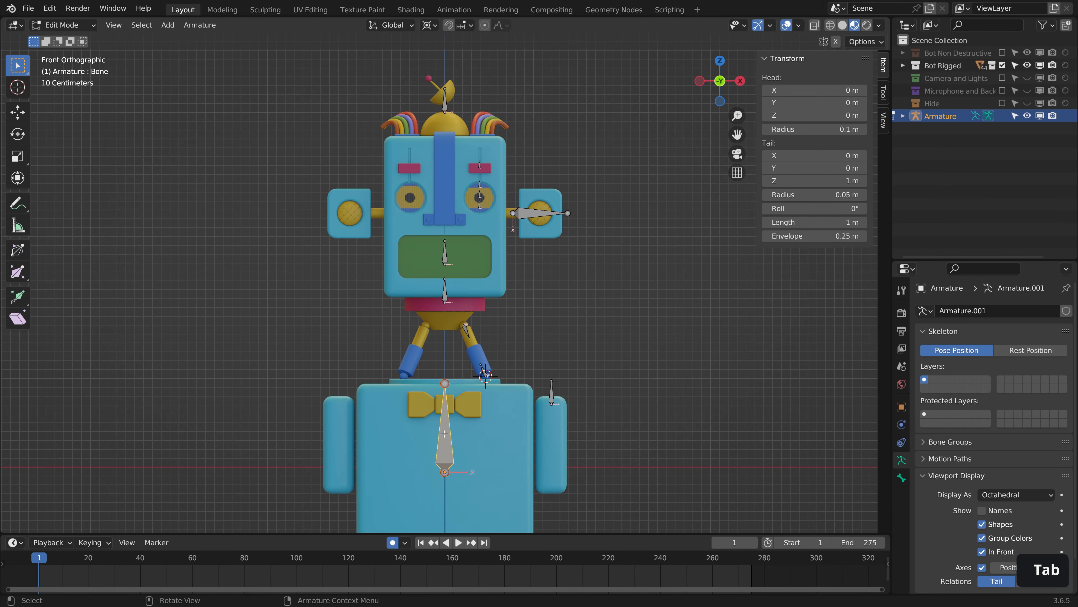
key(F2)
text(Body)
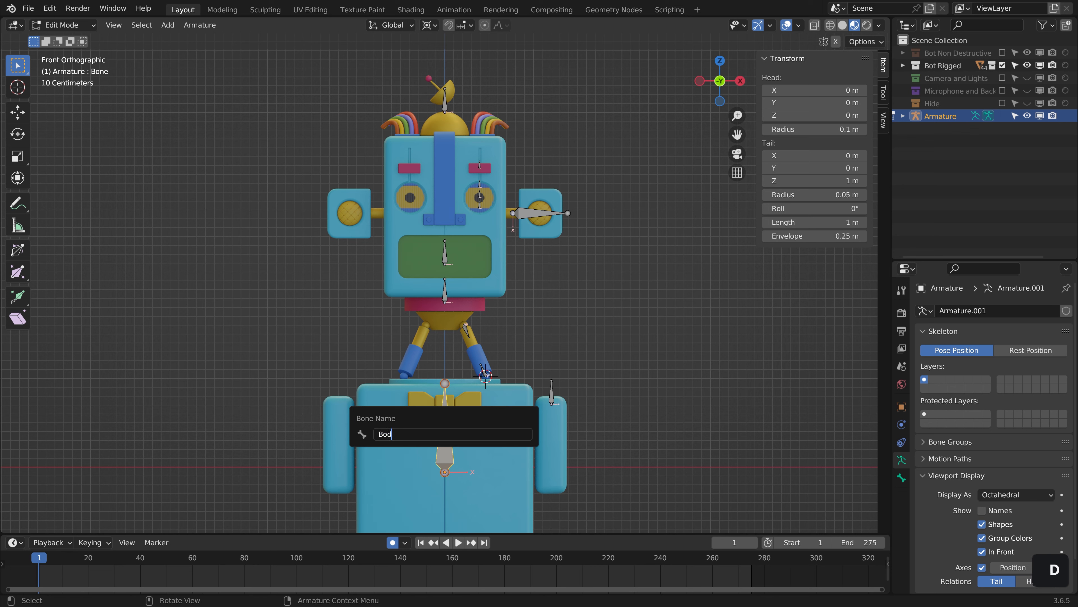
key(Return)
- Rename the bone at the base of the head as Head and the bone at the mouth as HeadOffset
click(444, 293)
key(F2)
text(Head)
key(Return)
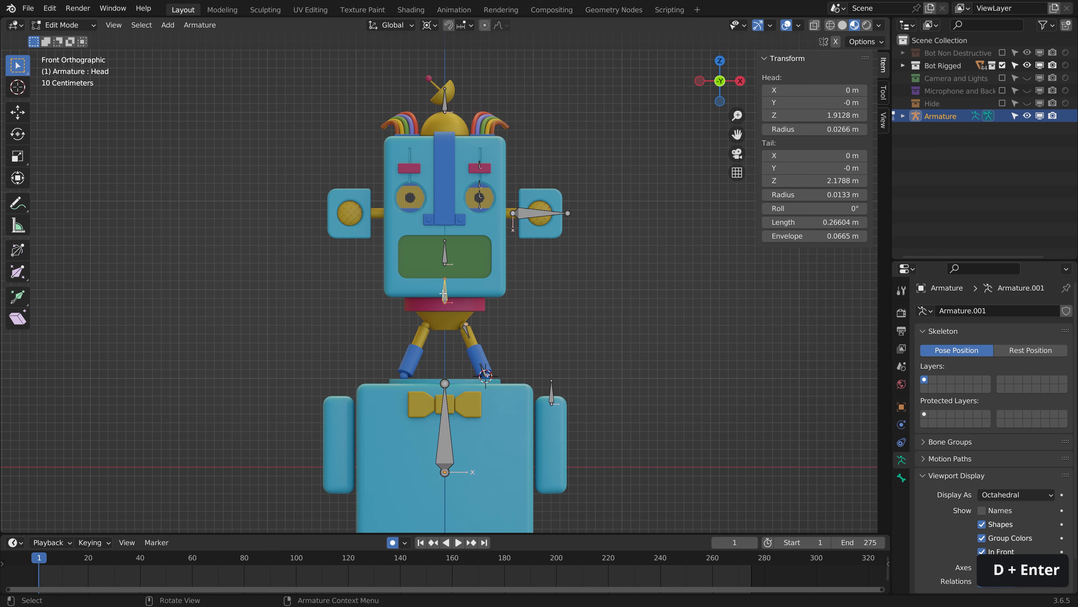
click(447, 256)
key(F2)
text(HeadOffset)
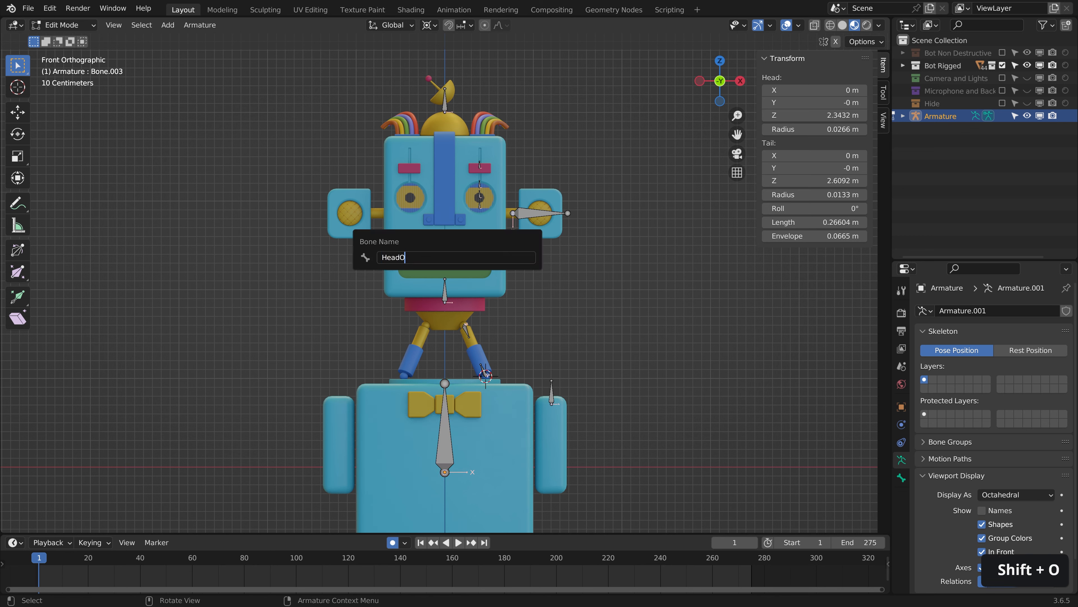
key(Return)
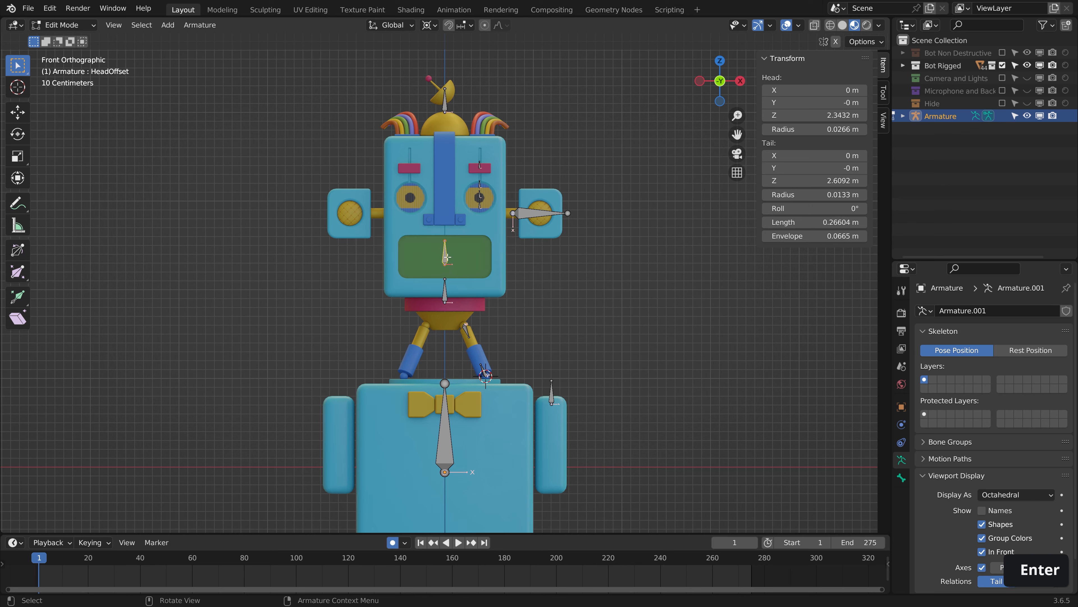
- Rename the antenna dish bone as Radar and the horizontal ear bone as Ear
click(443, 97)
key(F2)
text(Radar)
key(Return)
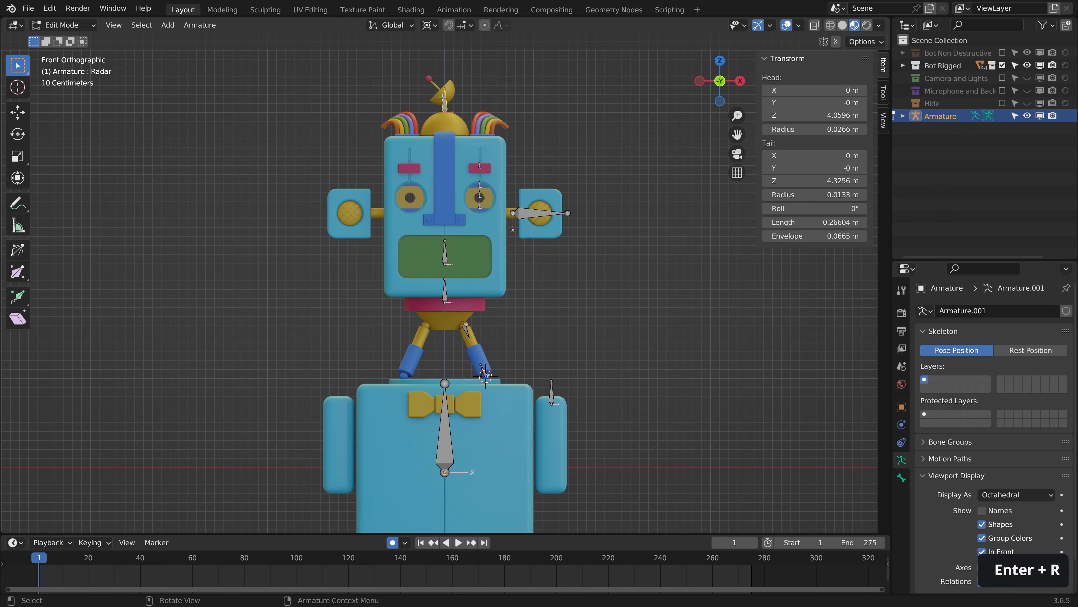
click(538, 212)
key(F2)
text(Ear)
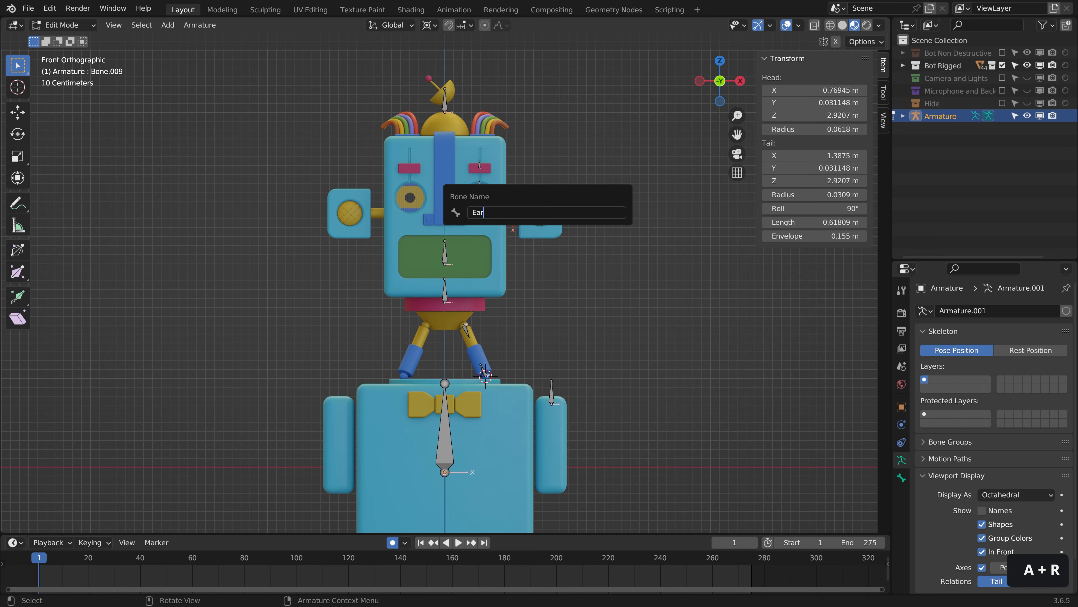
key(Return)
- Rename the bone at the top of the arm as Shoulder
click(551, 395)
key(F2)
text(Shoulder)
key(Return)
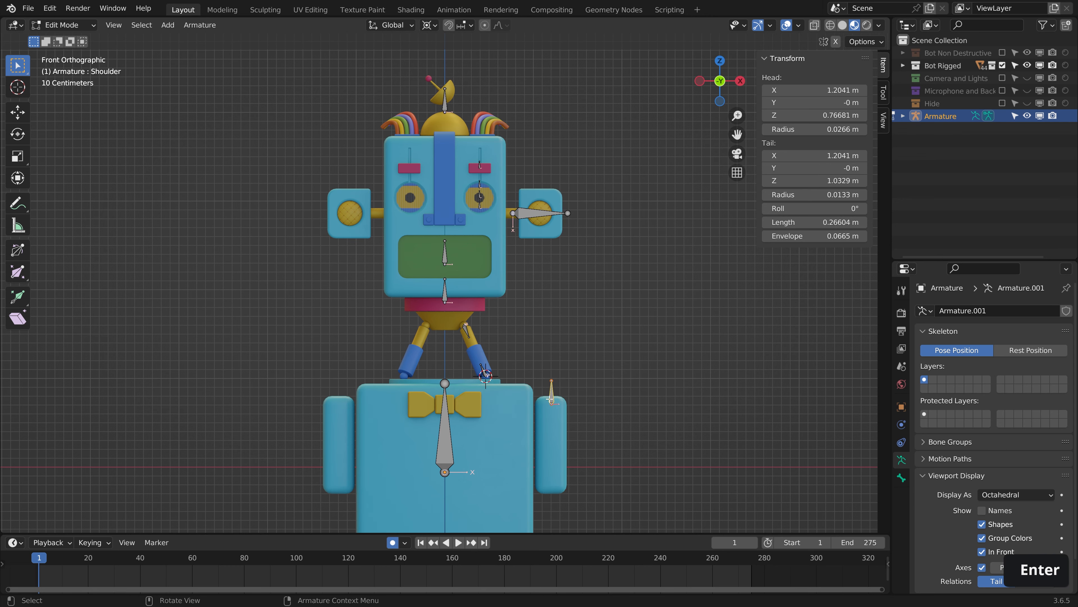
- Rename the upper eyelid bone as UpperLid
scroll(580, 277, up, 1)
shift+middle_drag(567, 169, 529, 429)
scroll(530, 429, up, 6)
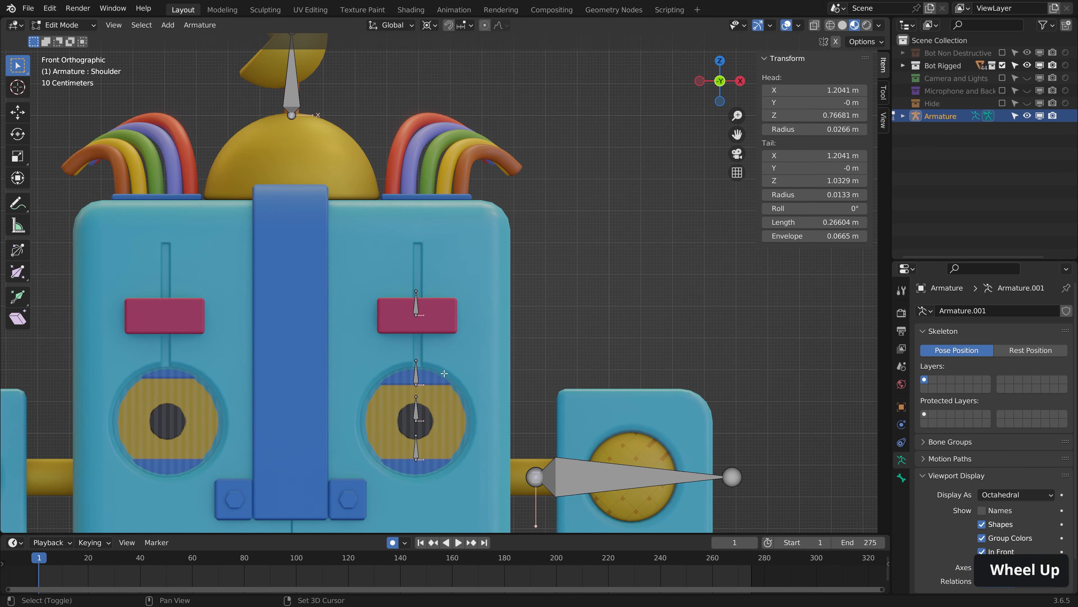
key(Return)
click(449, 340)
key(F2)
text(UpperLid)
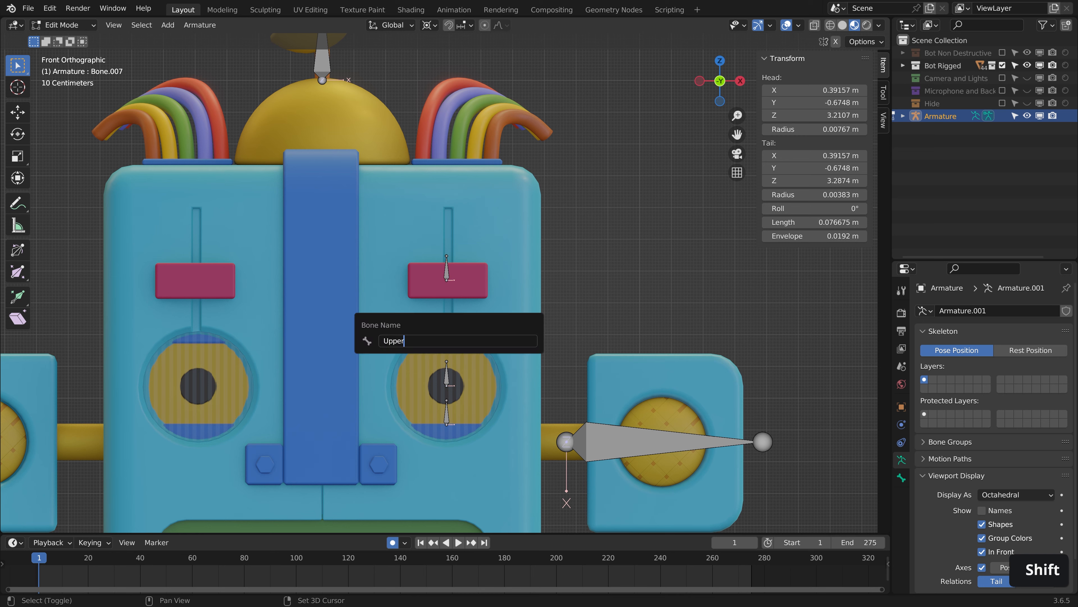
key(Return)
- Rename the bone at the center of the eye as Pupil and the lower eyelid bone as LowerLid
click(442, 374)
key(F2)
text(Pupil)
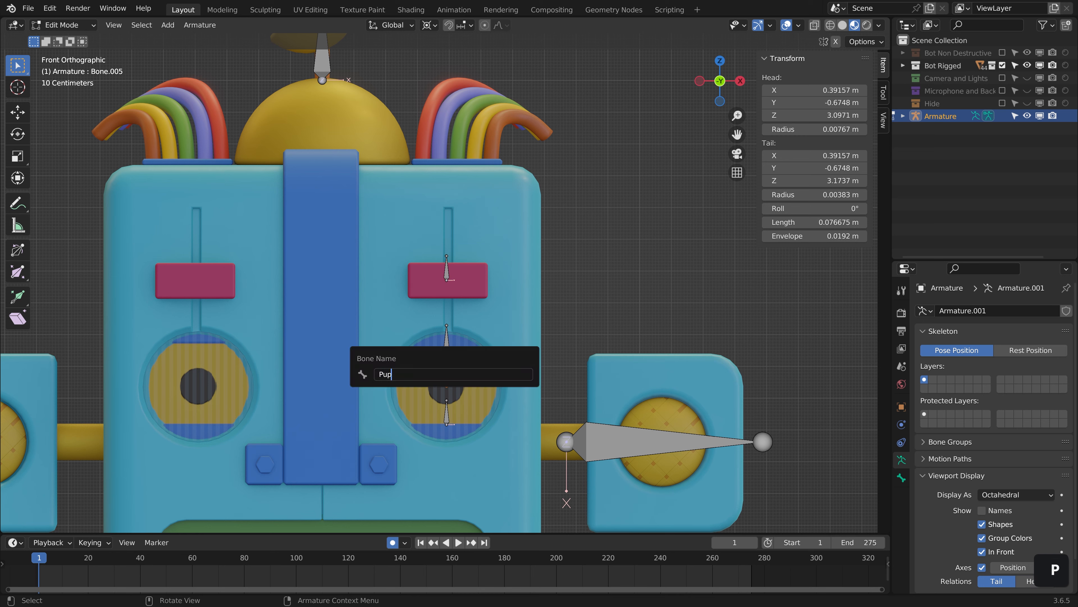
key(Return)
click(441, 418)
key(F2)
text(LowerLid)
key(Return)
scroll(388, 336, down, 6)
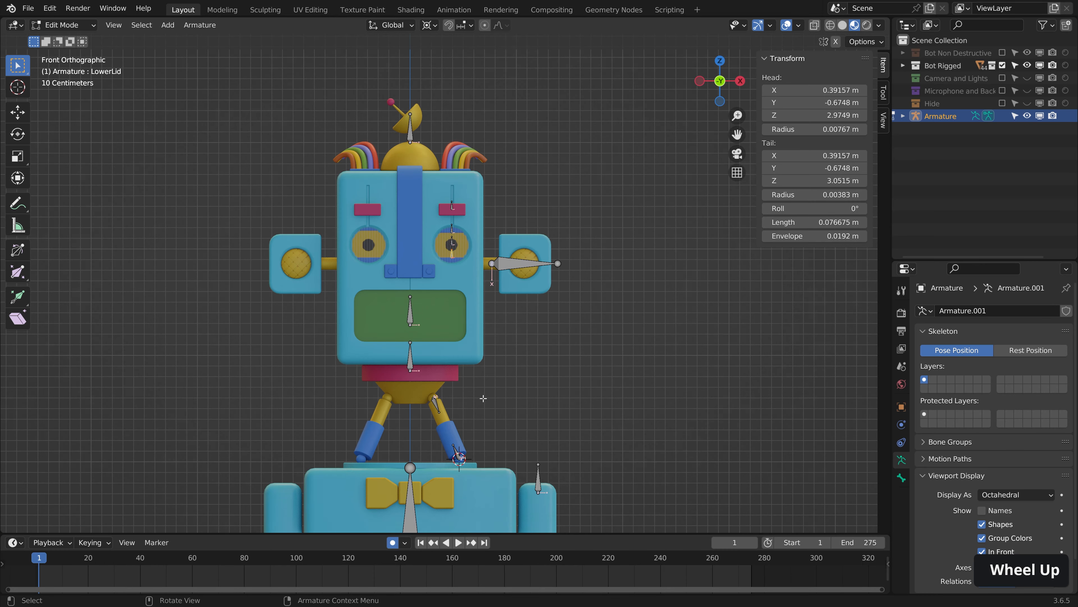
shift+drag(388, 335, 463, 424)
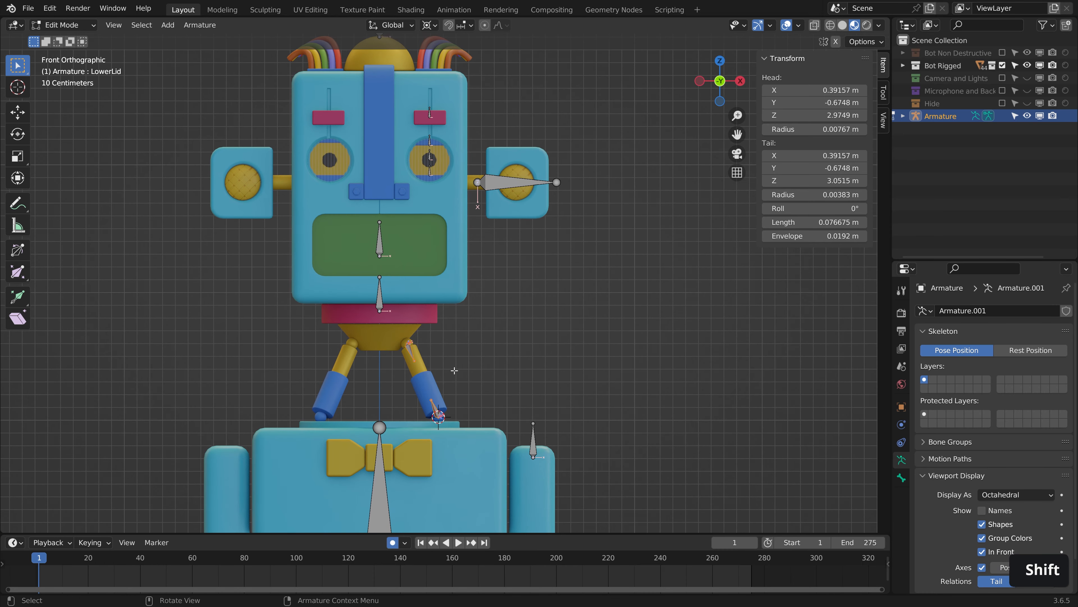
middle_drag(460, 370, 445, 374)
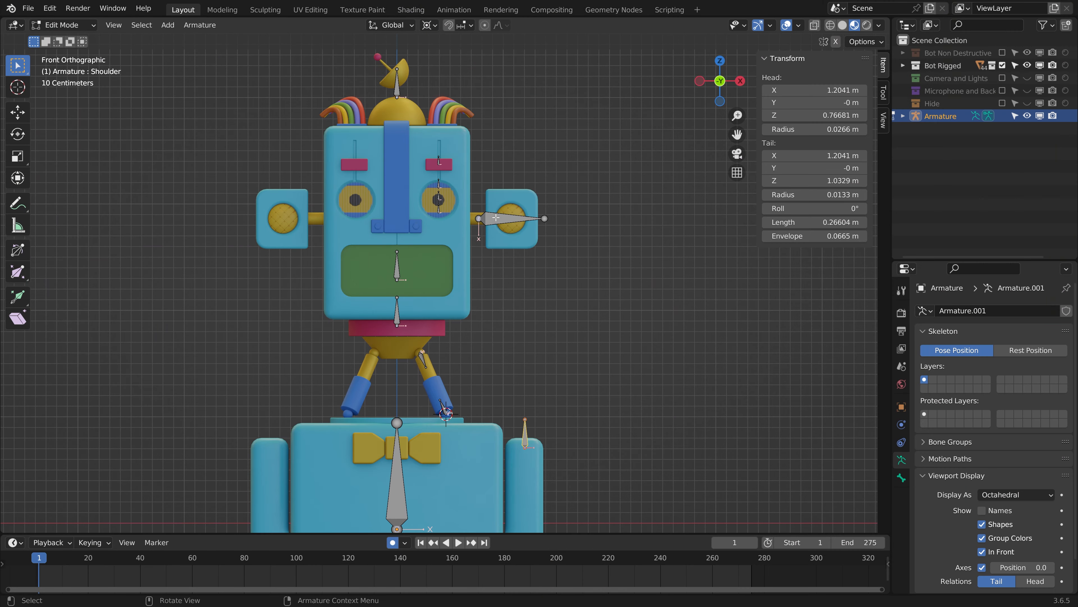
click(496, 231)
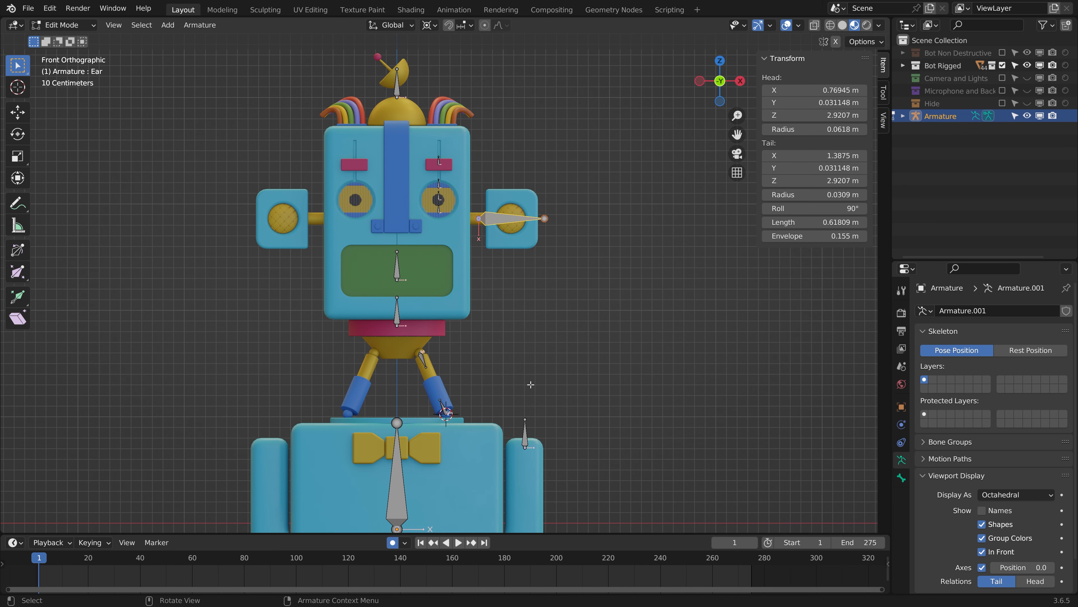
shift+middle_drag(528, 402, 533, 365)
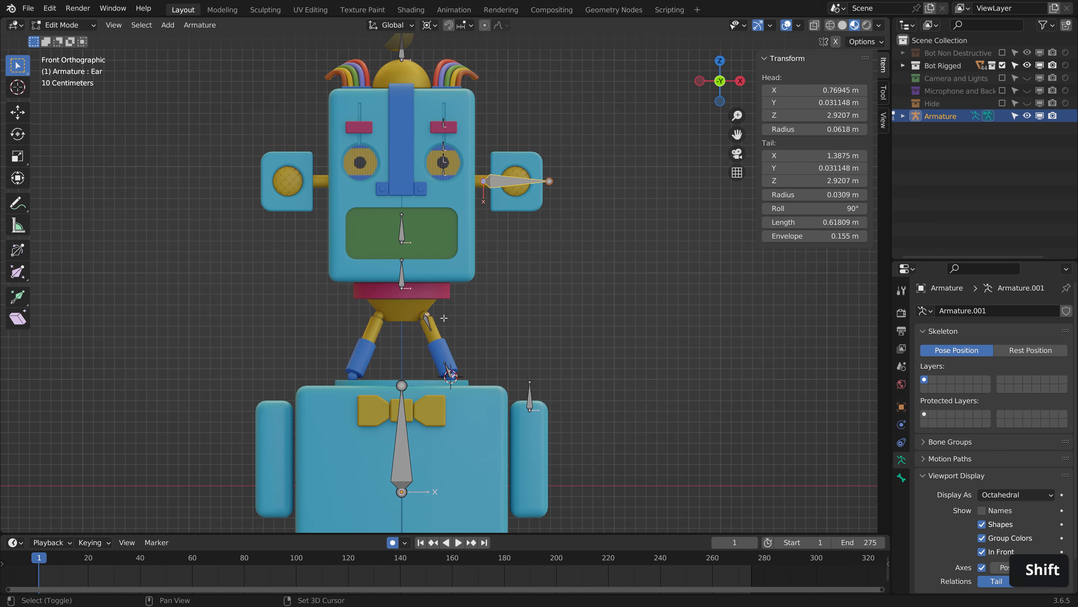
- Parent the Head bone to the Body bone with Keep Offset
scroll(444, 317, up, 2)
click(398, 301)
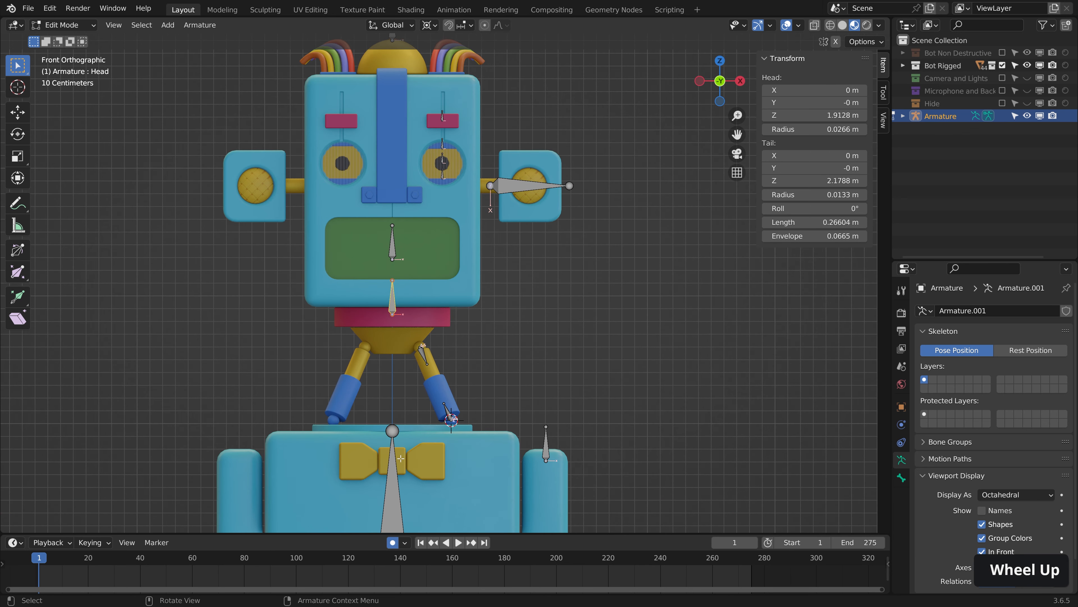
shift+click(391, 485)
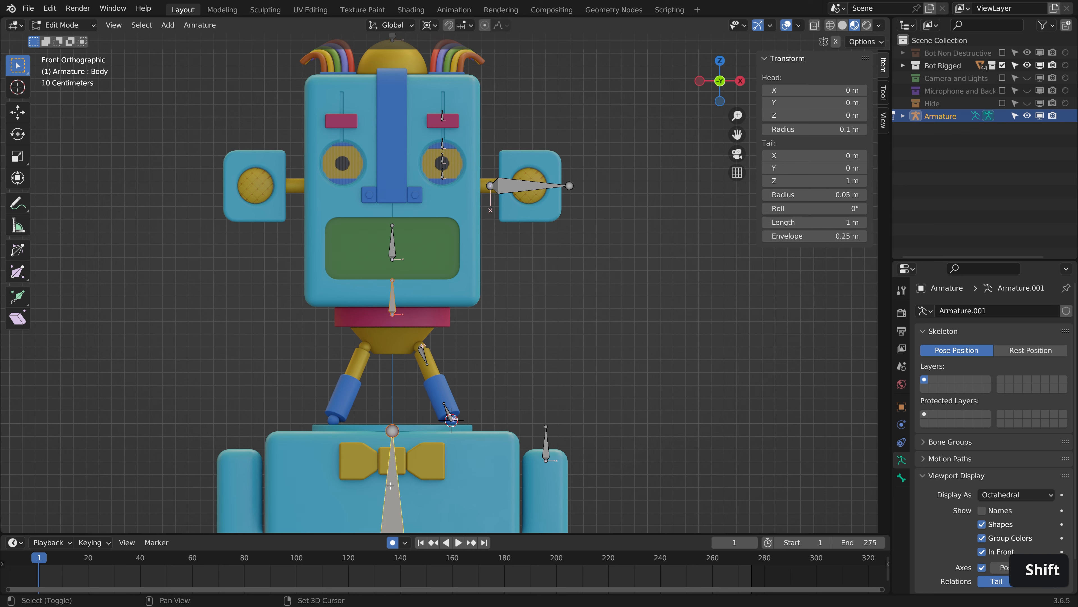
key(ctrl+p)
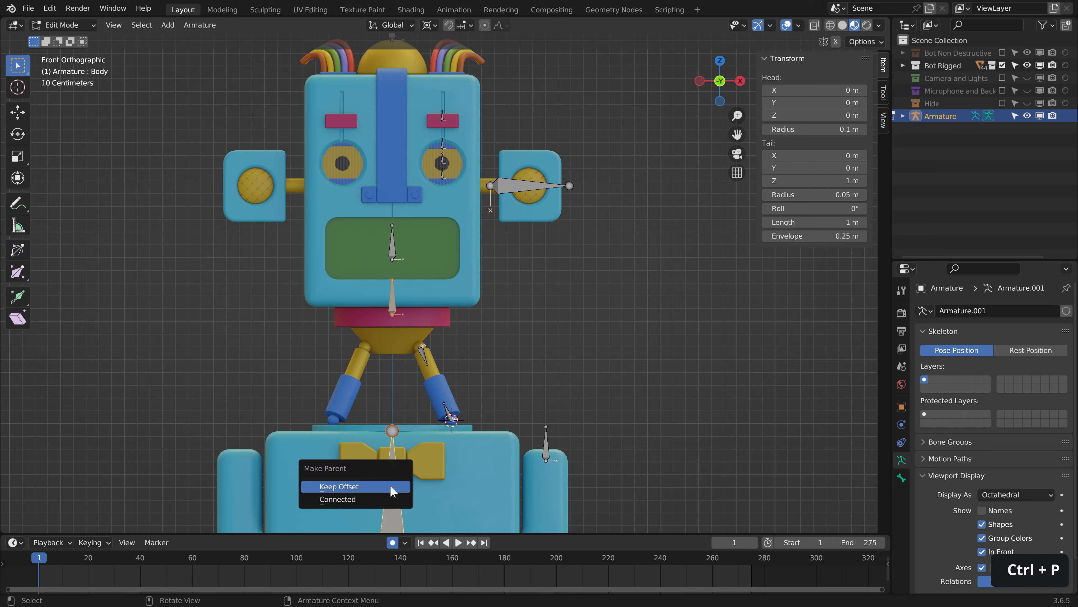
click(346, 486)
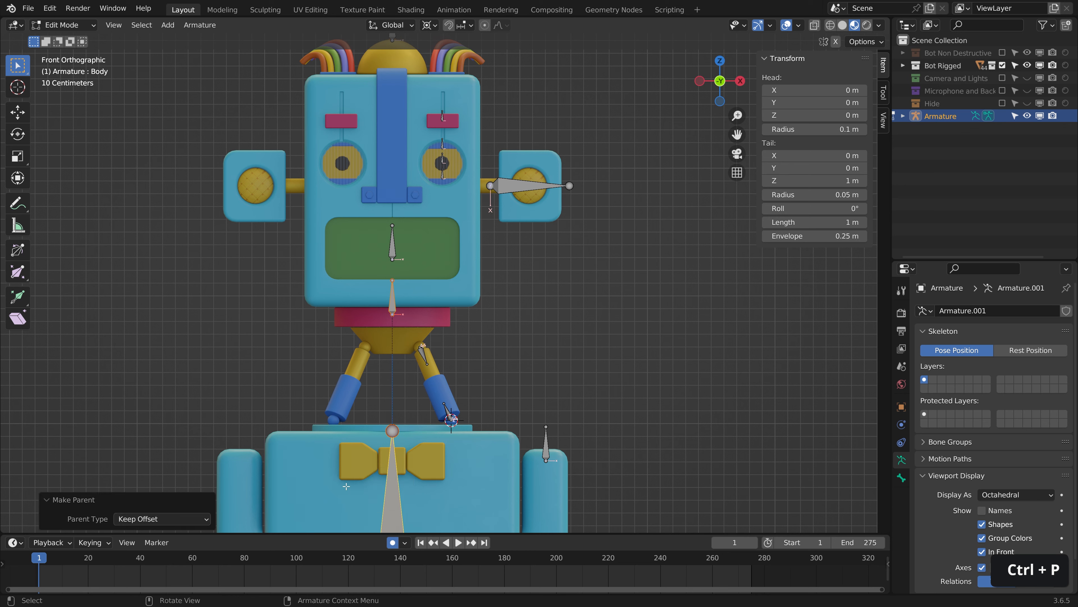
- Parent the HeadOffset bone to the Head bone with Keep Offset
click(393, 237)
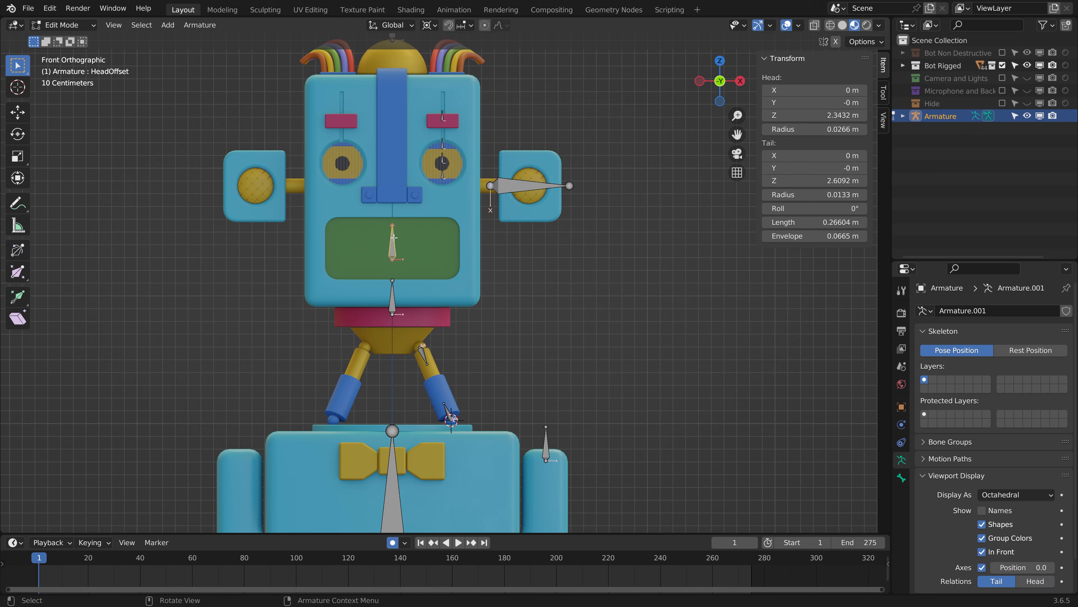
shift+click(391, 300)
key(ctrl+p)
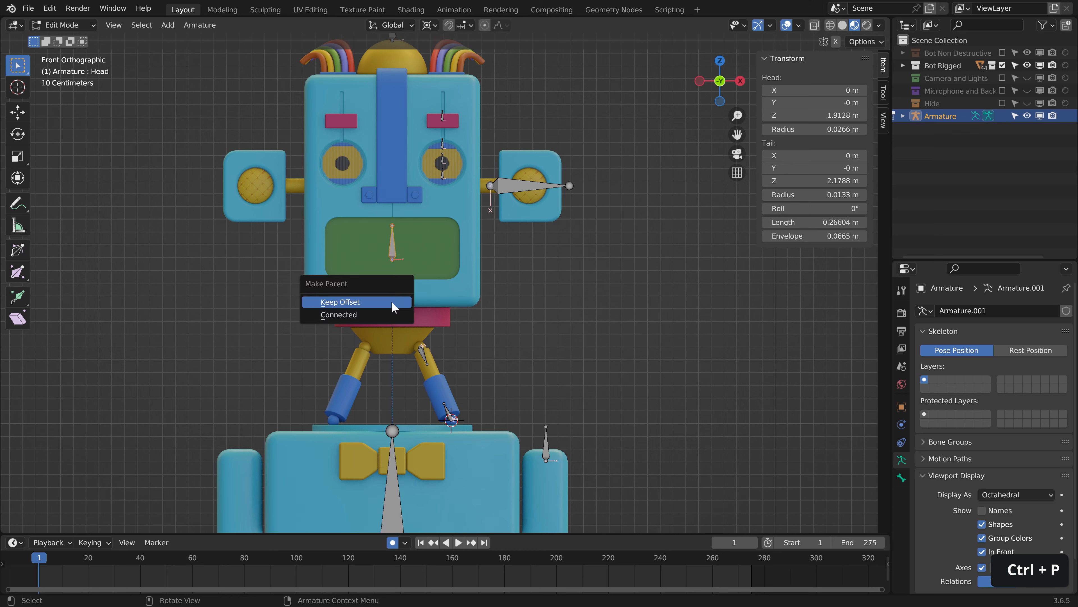
click(391, 300)
- Parent the Shoulder bone to the Body bone with Keep Offset
click(547, 450)
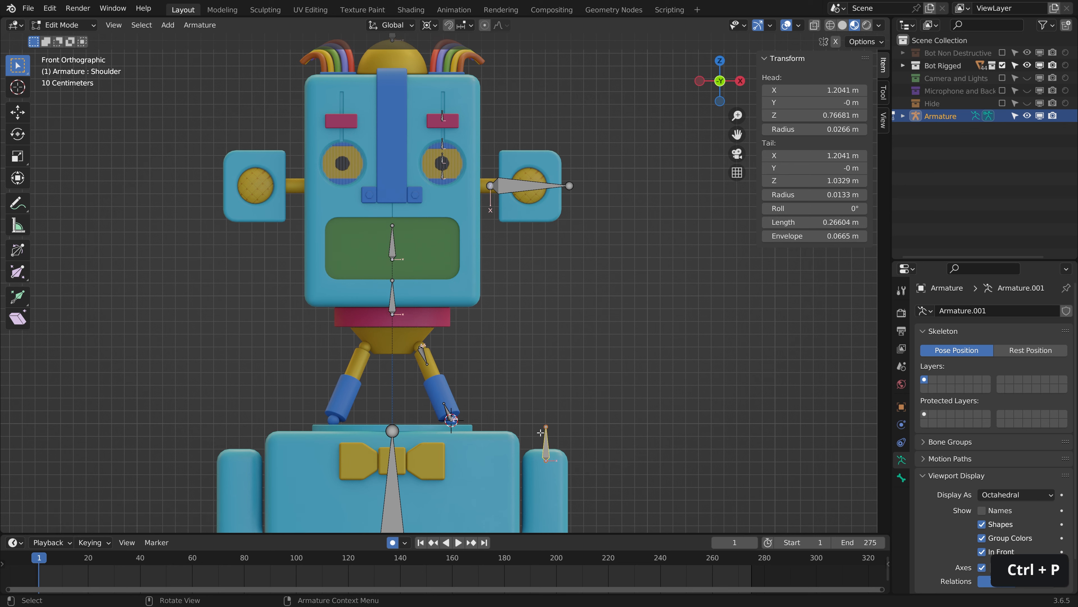
shift+click(385, 475)
key(ctrl+p)
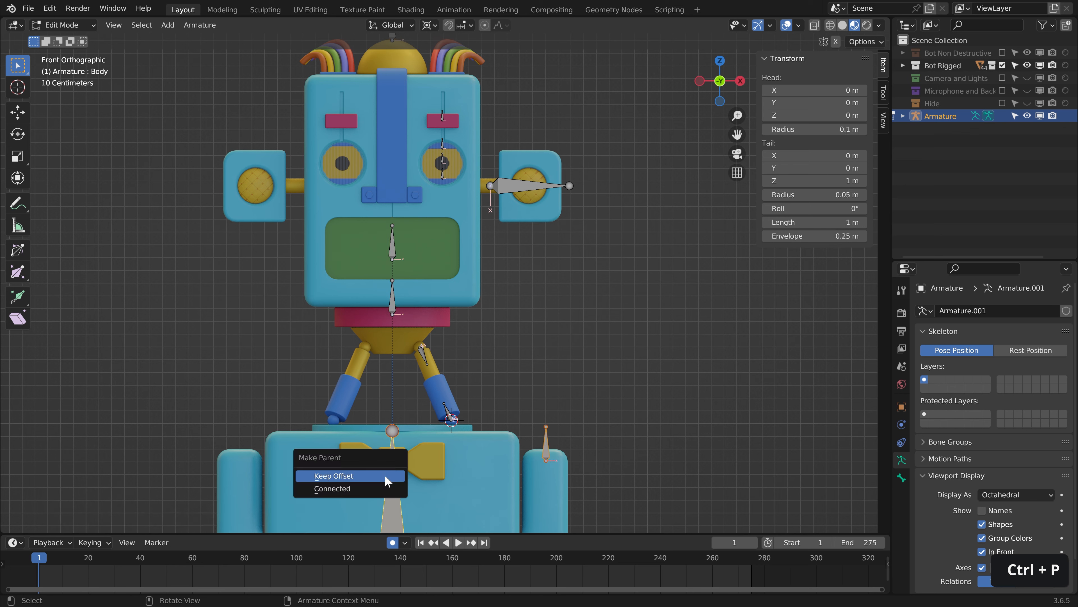
click(385, 475)
- Parent the brow, eyelid, pupil, ear and Radar bones to the HeadOffset bone with Keep Offset
drag(422, 99, 473, 206)
shift+click(511, 184)
shift+middle_drag(510, 159, 514, 233)
shift+click(414, 101)
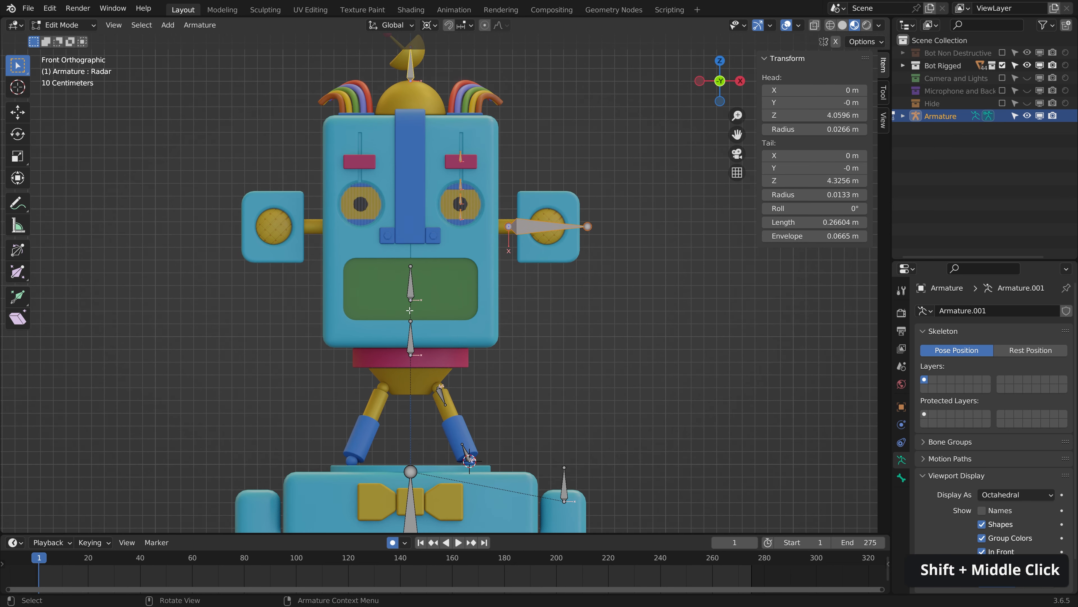
shift+click(410, 287)
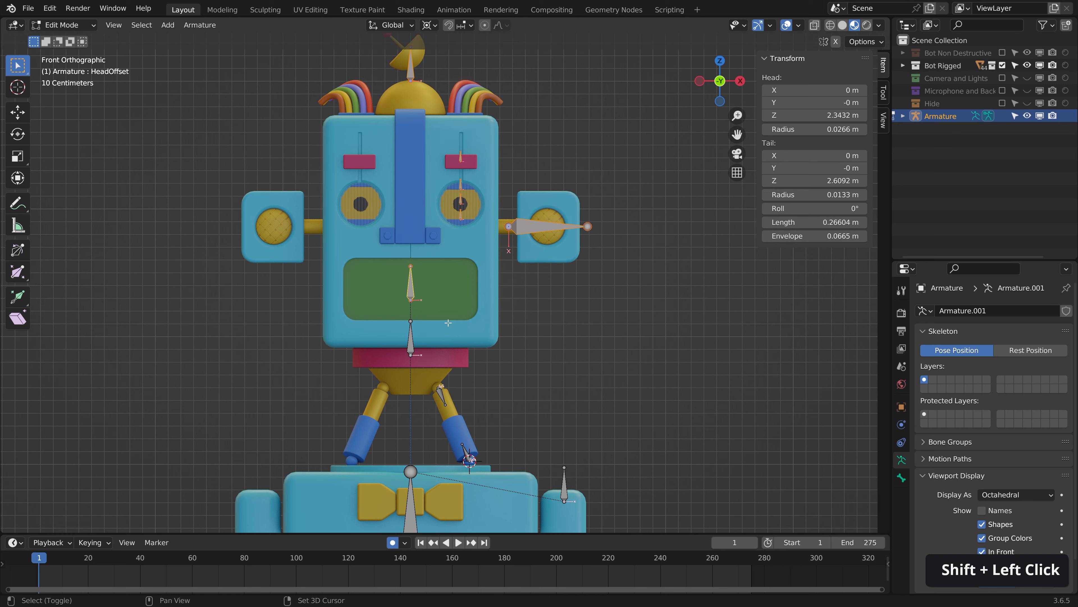
key(ctrl+p)
click(402, 276)
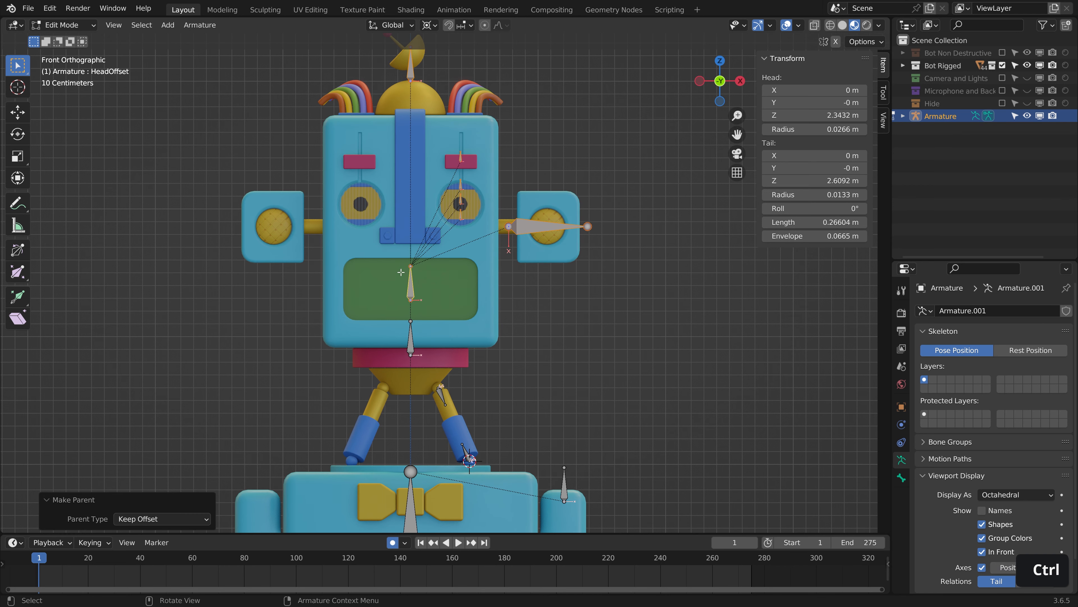
- Parent the two upper piston bones below the neck to the Head bone with Keep Offset
shift+middle_drag(403, 272, 542, 280)
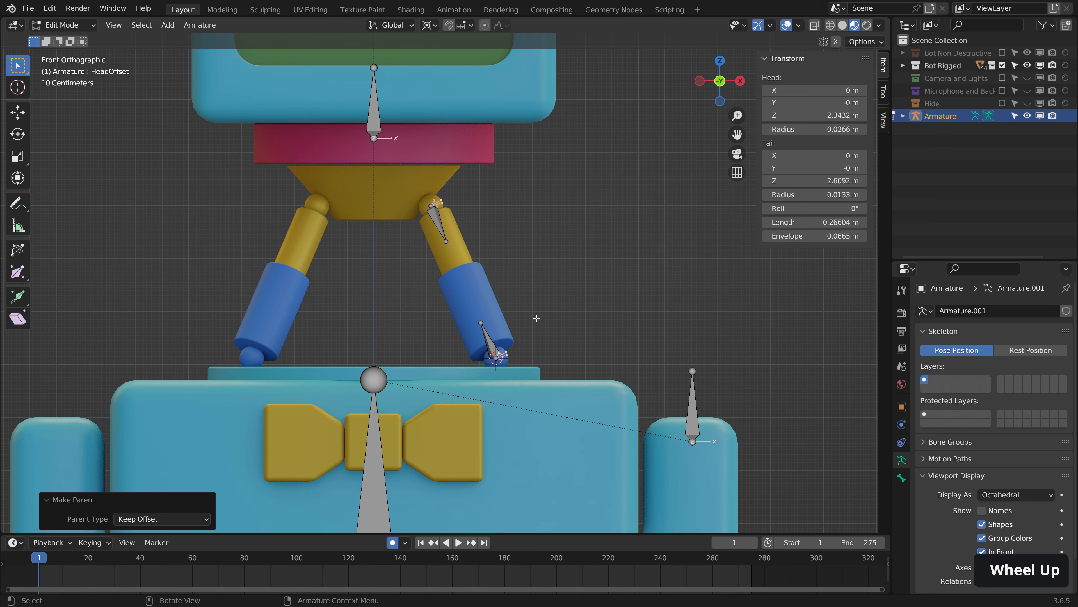
middle_drag(536, 318, 512, 334)
click(477, 214)
shift+click(493, 211)
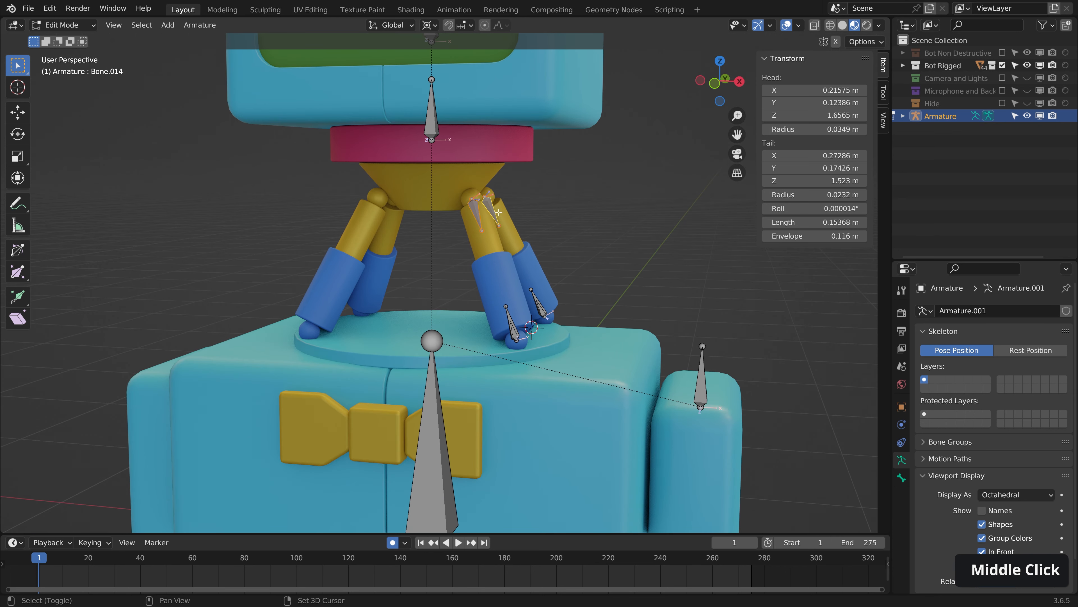
shift+click(432, 110)
shift+middle_drag(478, 72, 477, 158)
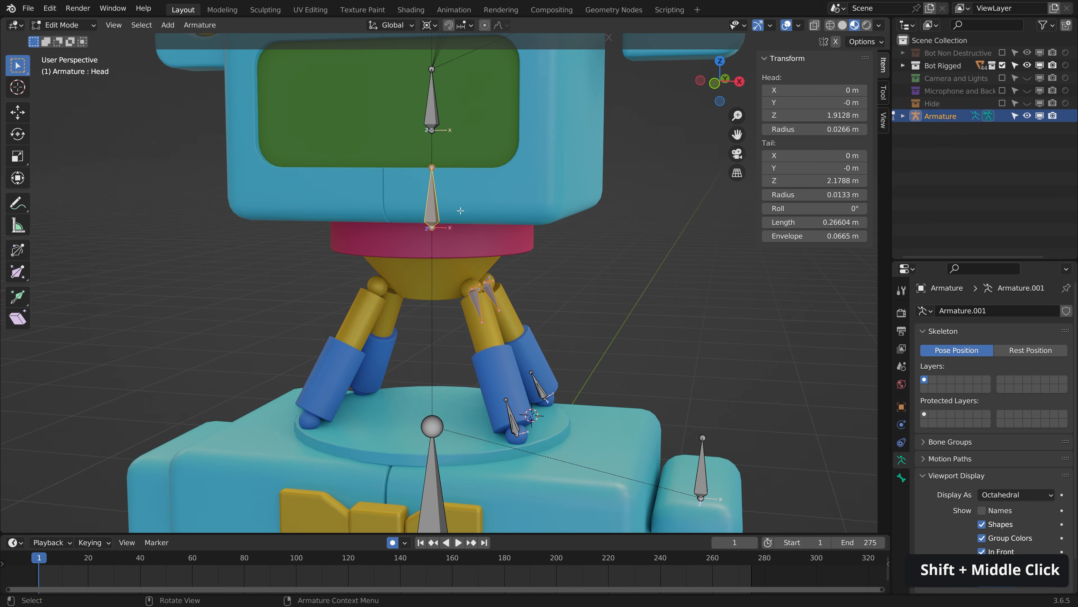
key(ctrl+p)
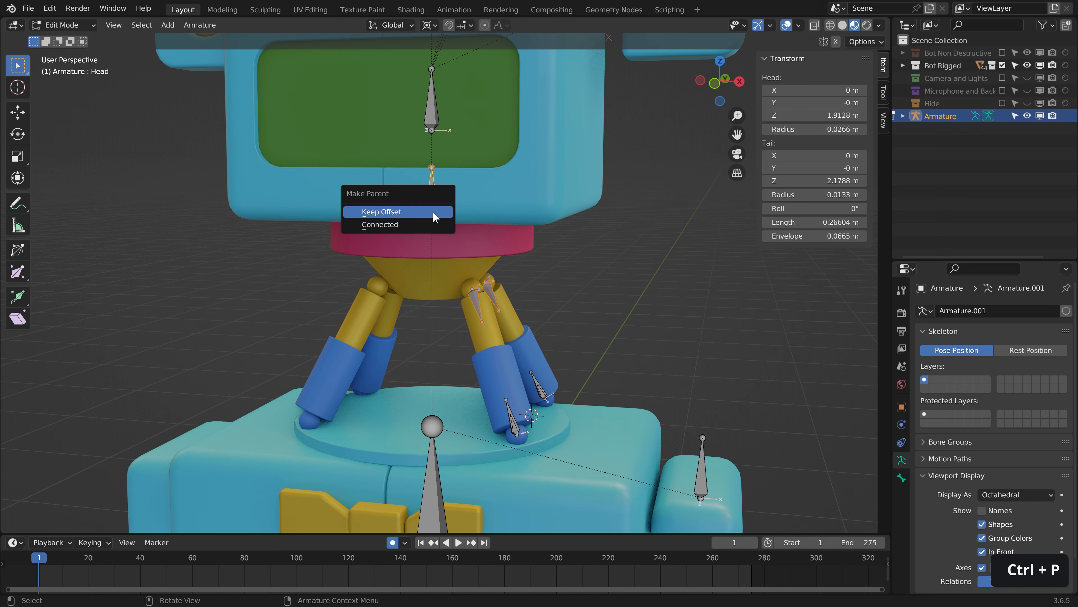
click(433, 211)
- Parent the two lower piston bones on top of the torso to the Body bone with Keep Offset
shift+middle_drag(433, 211, 403, 109)
click(477, 303)
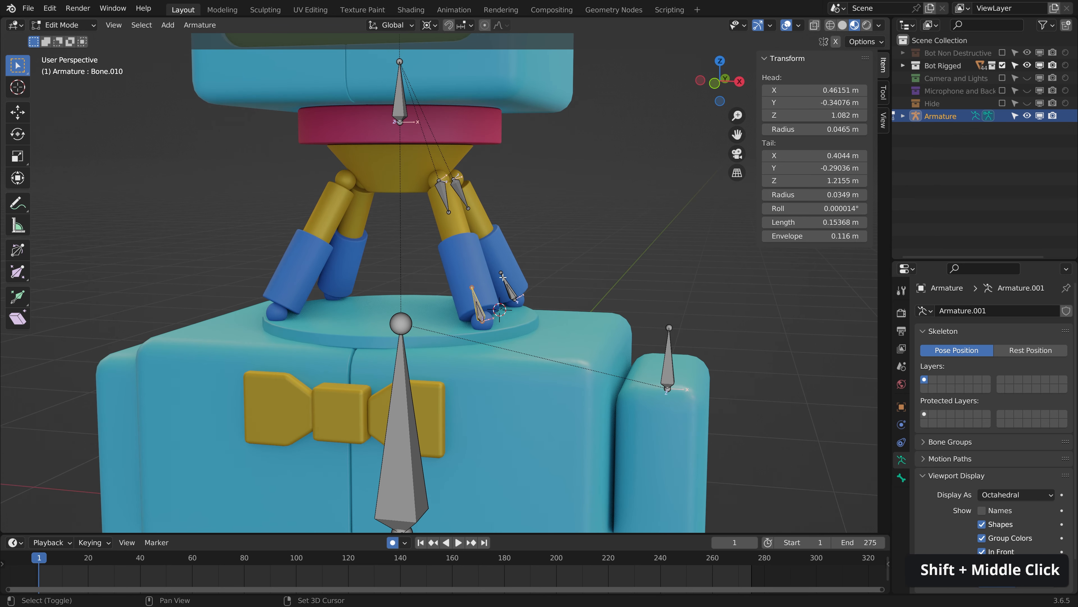
shift+click(503, 276)
shift+click(395, 403)
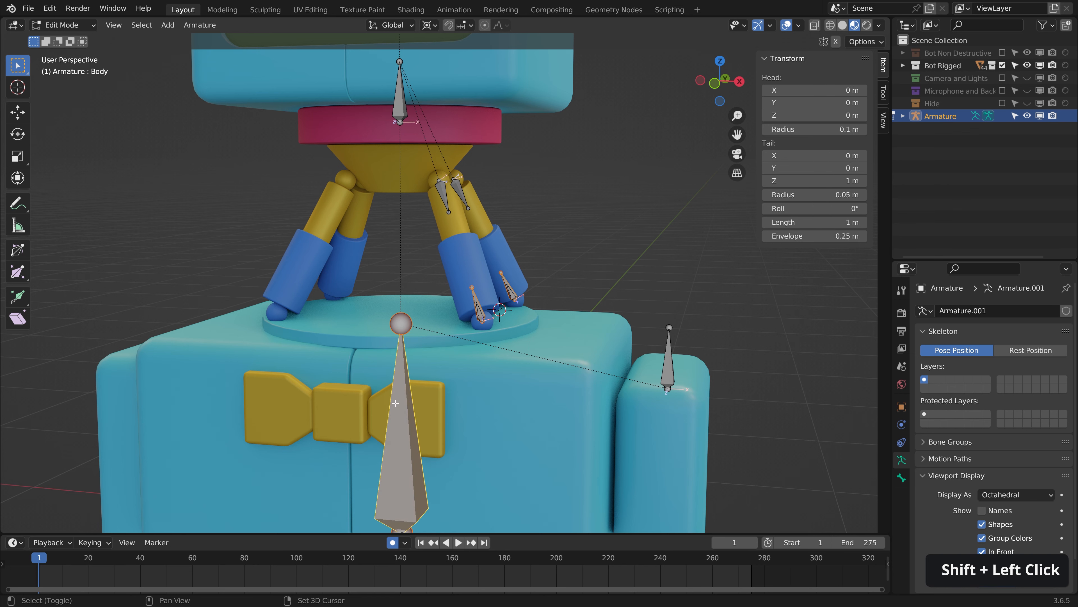
key(ctrl+p)
click(397, 403)
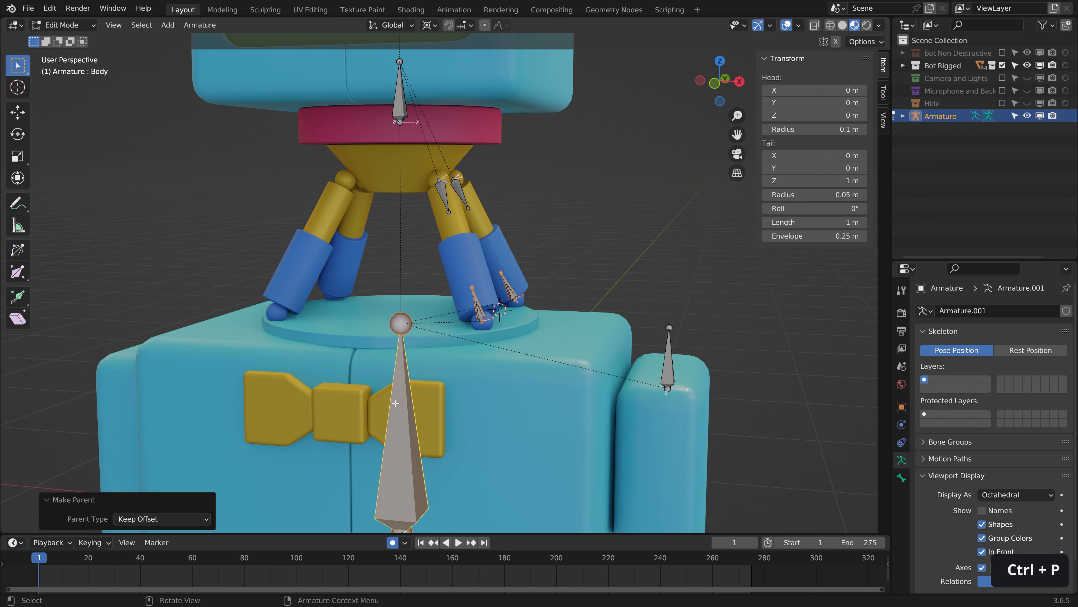
- Parent the short bone at the base of the front piston to the longer overlapping bone with Keep Offset
scroll(494, 393, up, 5)
click(514, 326)
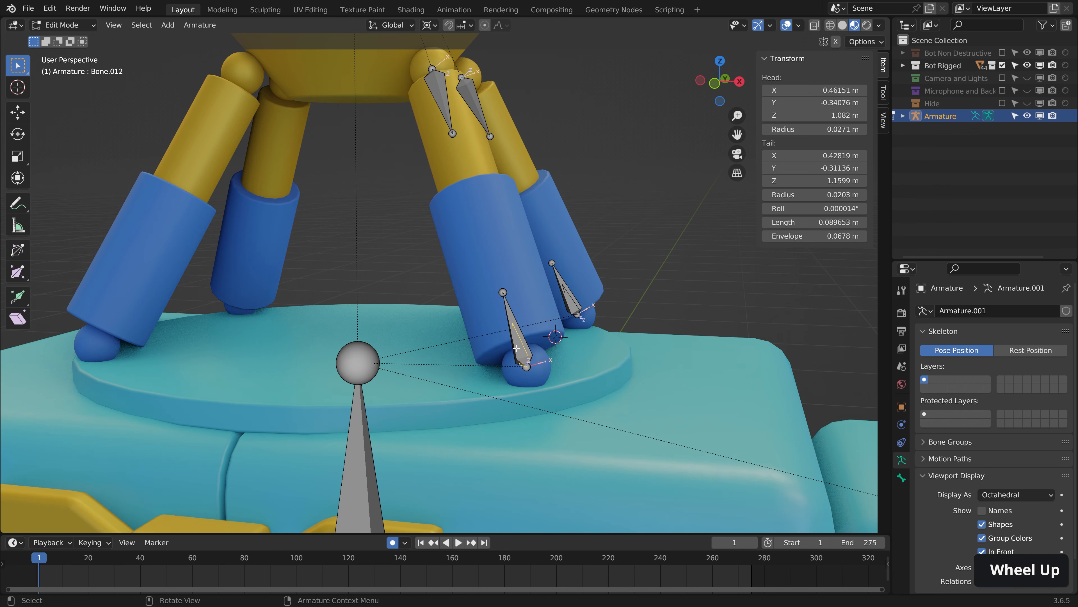
shift+click(504, 291)
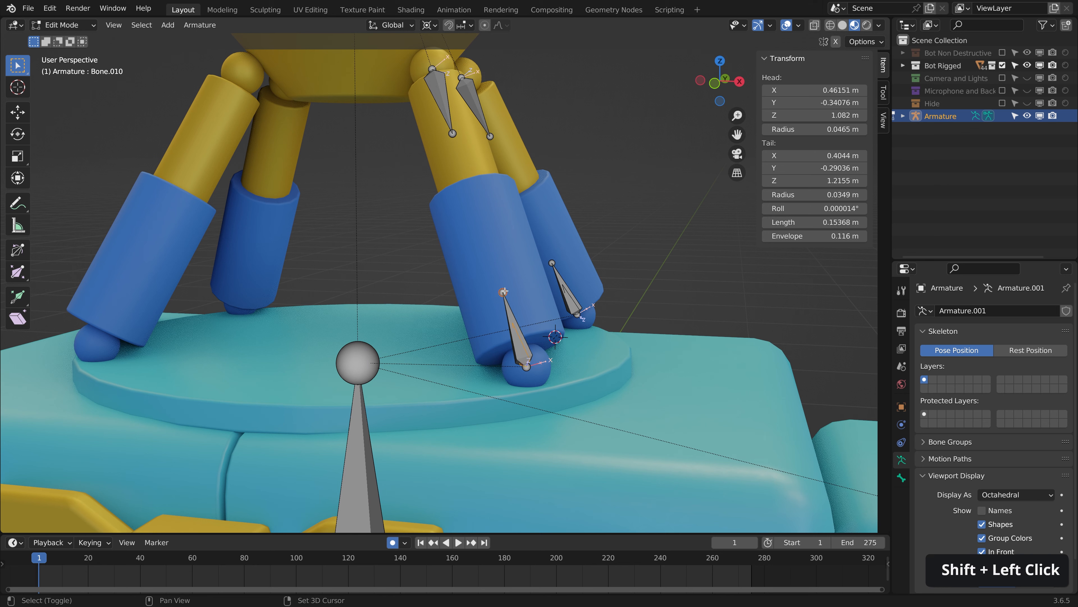
shift+click(517, 316)
key(ctrl+p)
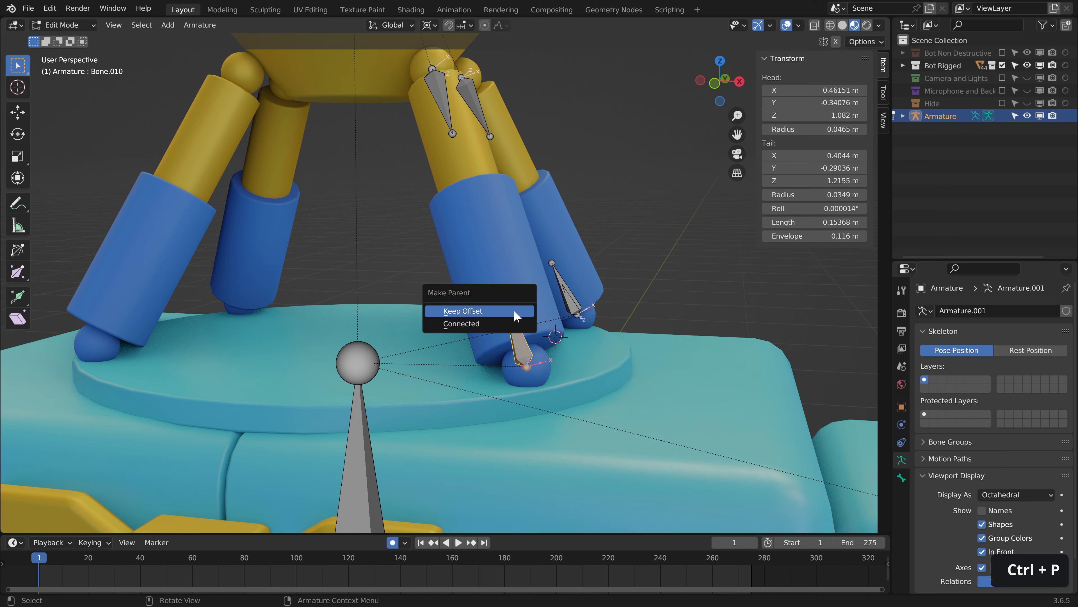
click(516, 316)
- Parent the short bone at the base of the rear piston to its longer overlapping bone with Keep Offset
click(549, 302)
click(560, 281)
key(ctrl+p)
click(560, 281)
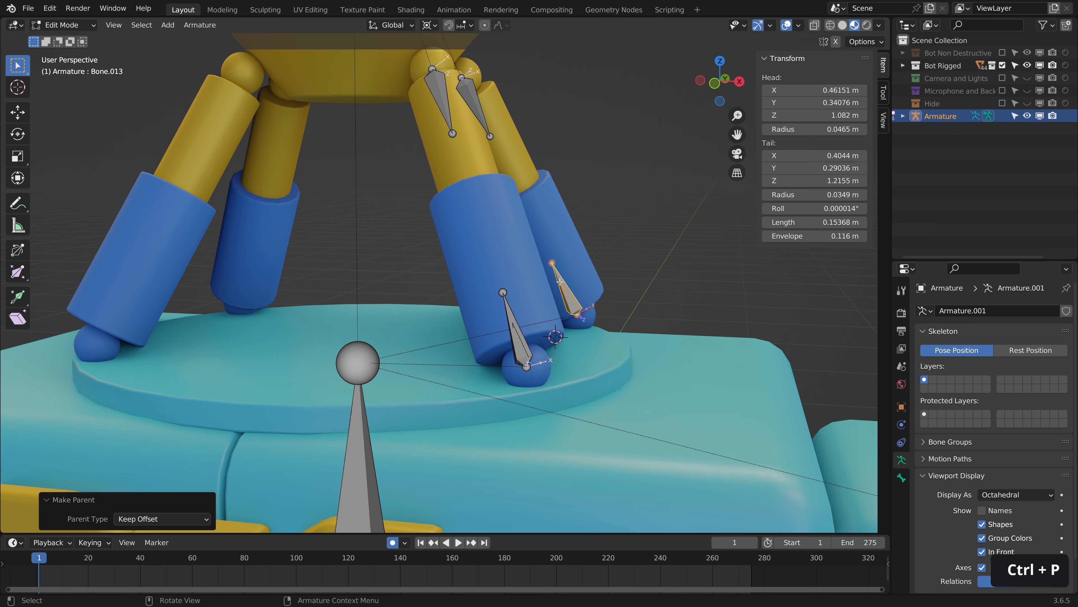
- Batch rename all bones on the robot's left side, adding the suffix _L with Set Name
scroll(562, 199, down, 3)
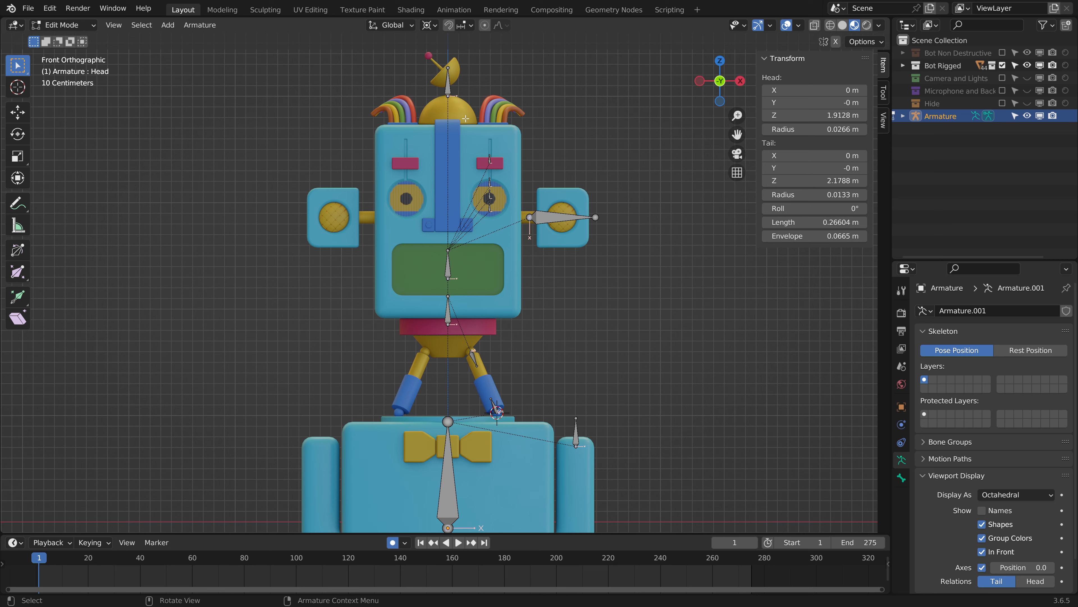
drag(469, 98, 641, 494)
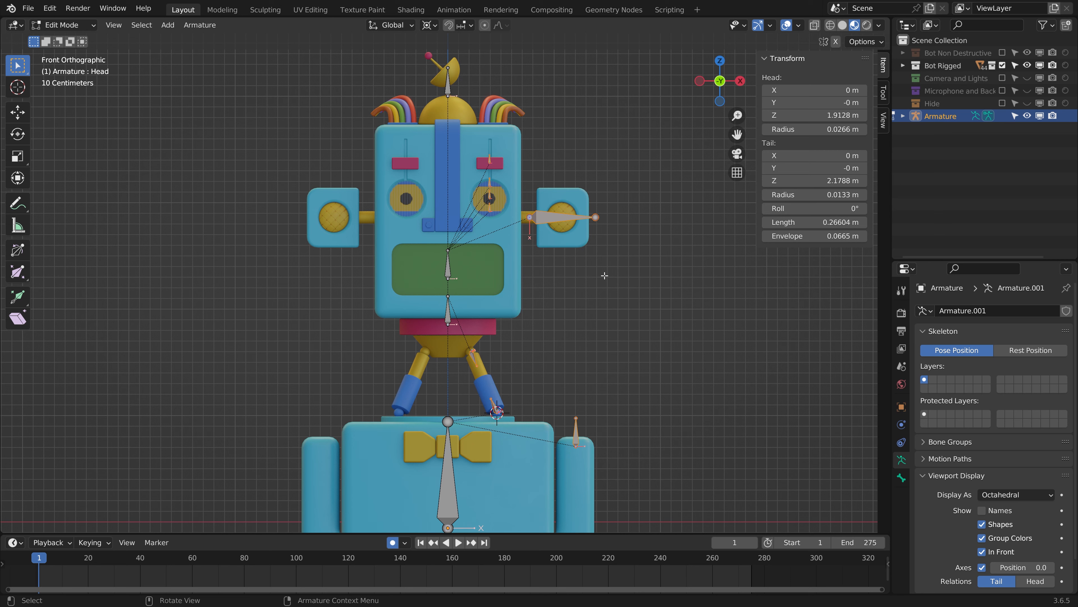
key(ctrl+F2)
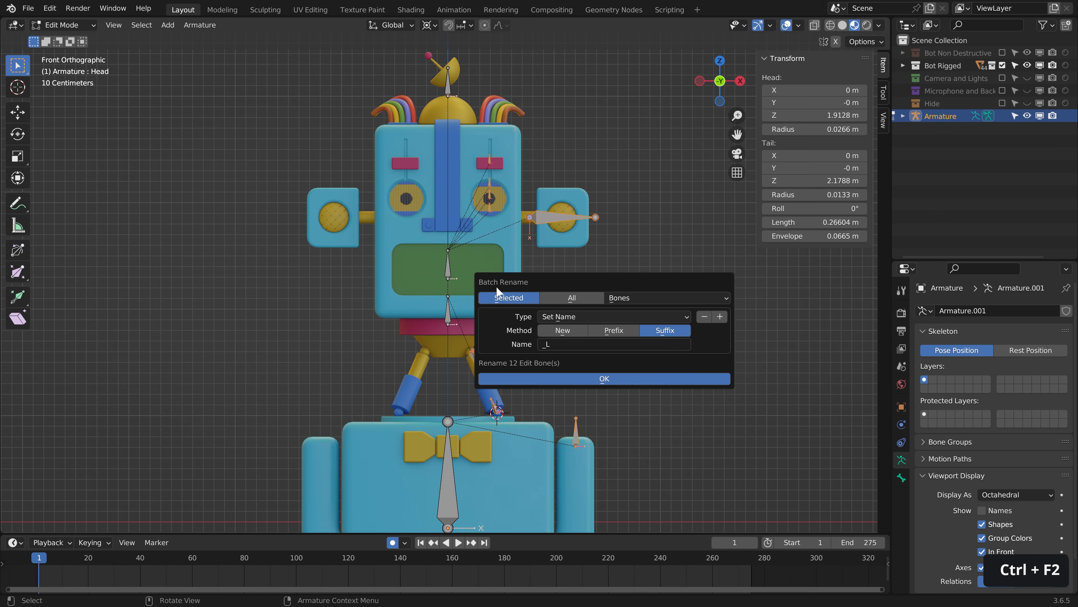
click(620, 298)
click(624, 297)
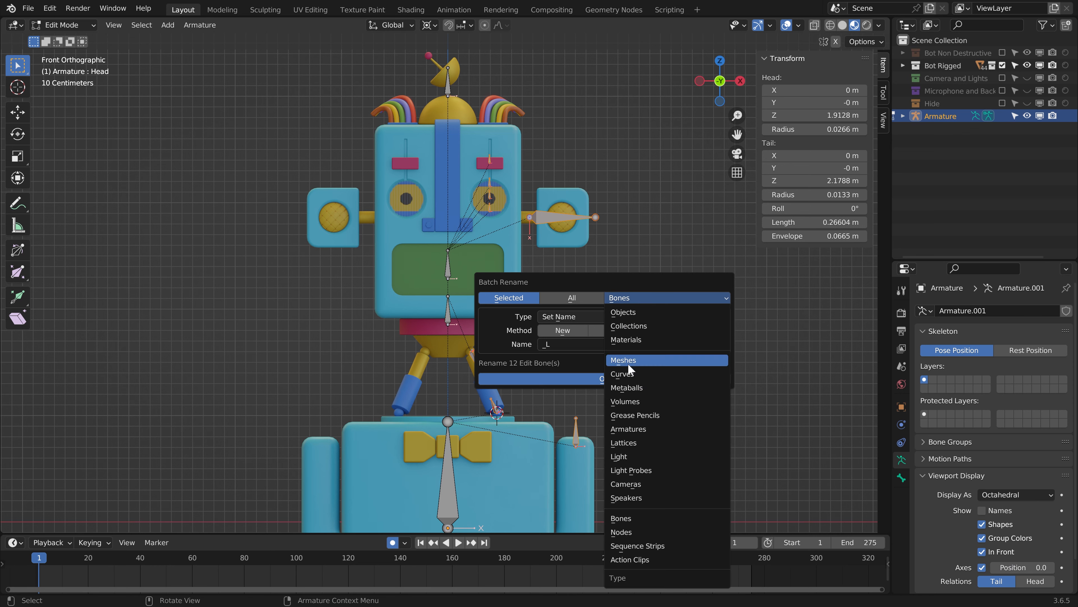
click(571, 316)
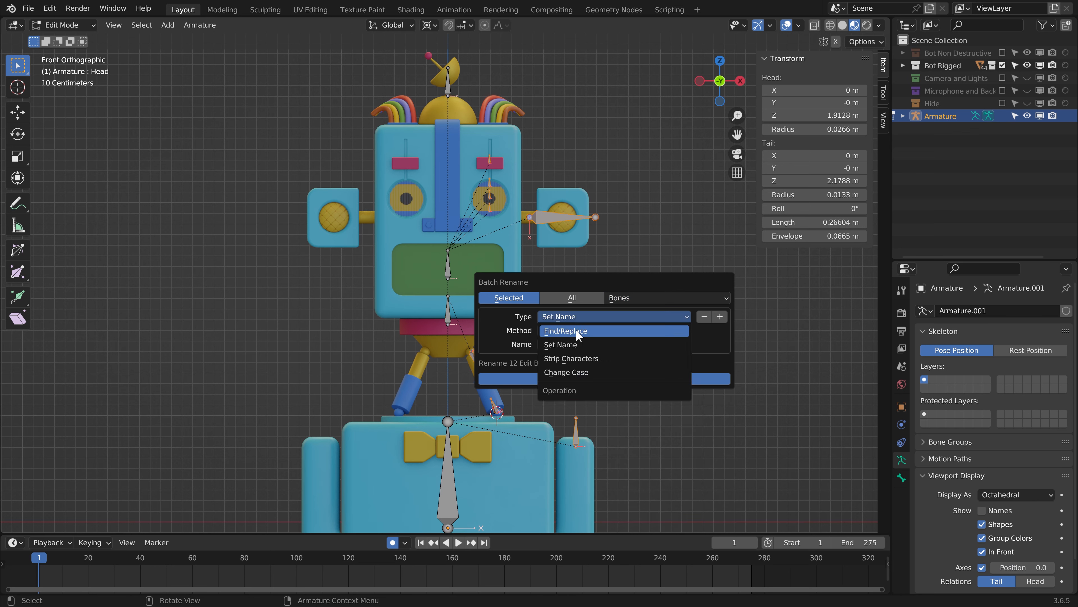
click(574, 331)
click(571, 317)
click(562, 345)
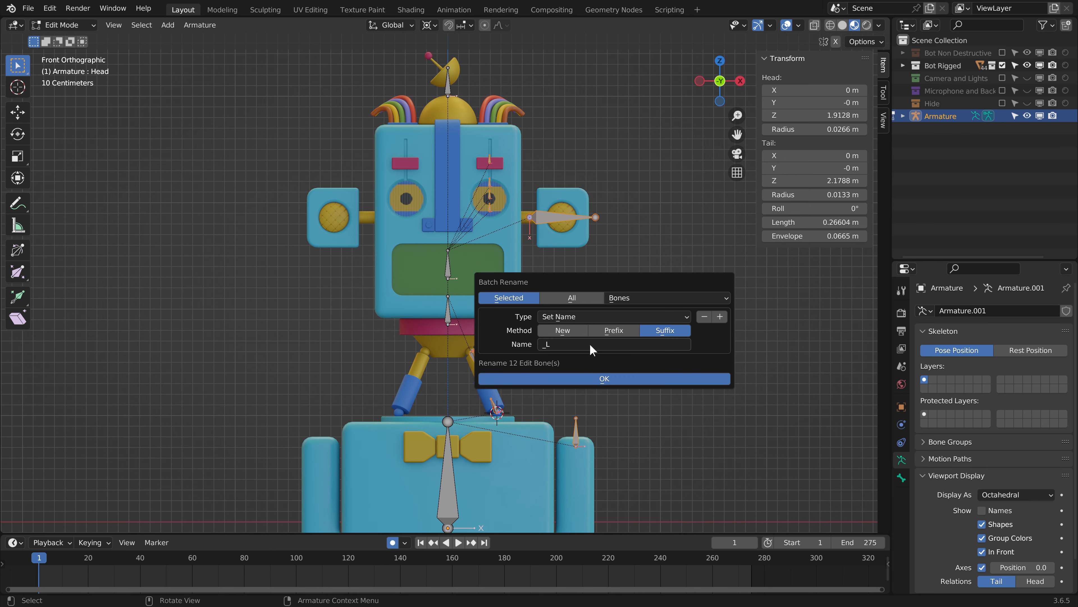
click(546, 344)
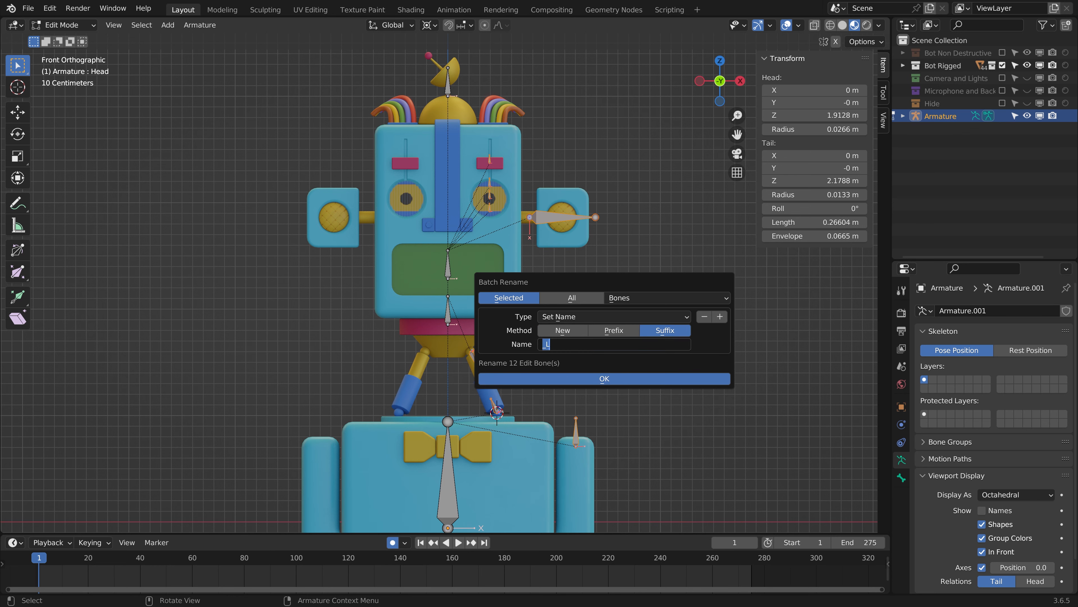
text(_L)
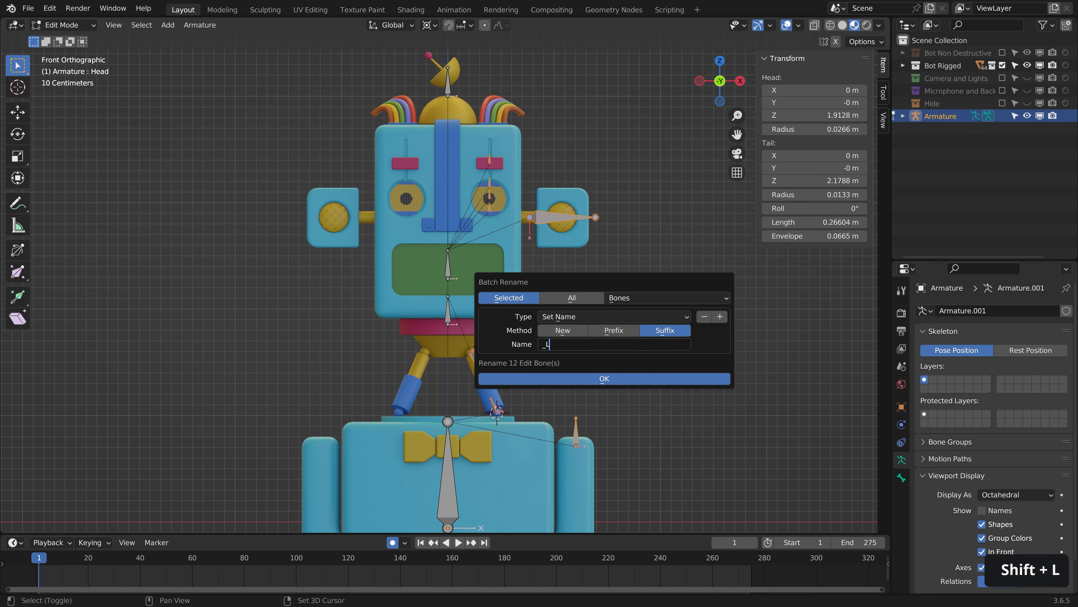
click(565, 380)
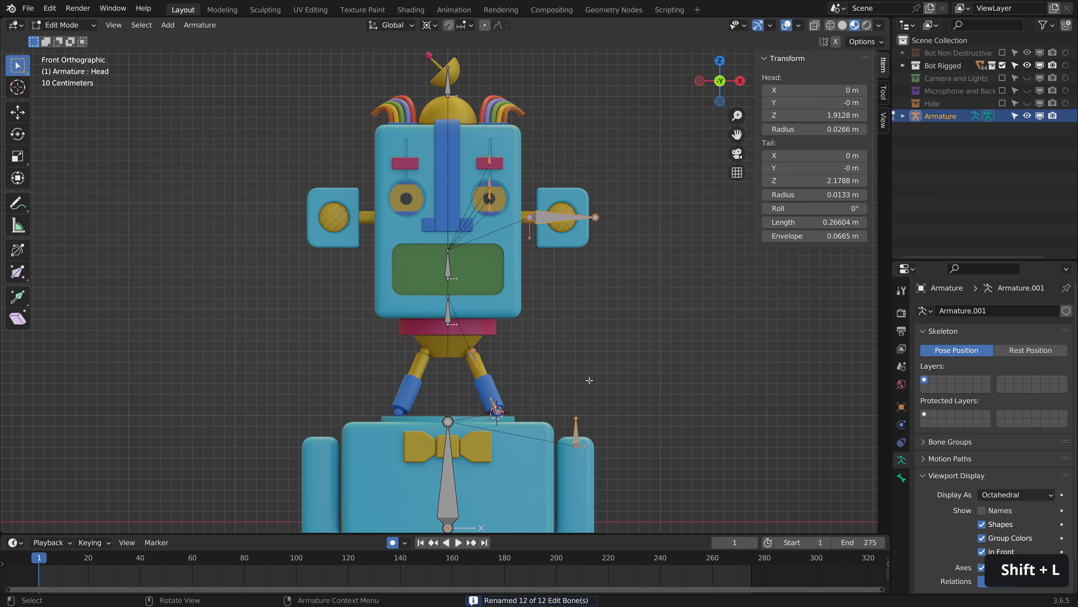
- Check the names of the renamed shoulder, ear, eye and brow bones
click(574, 431)
click(567, 218)
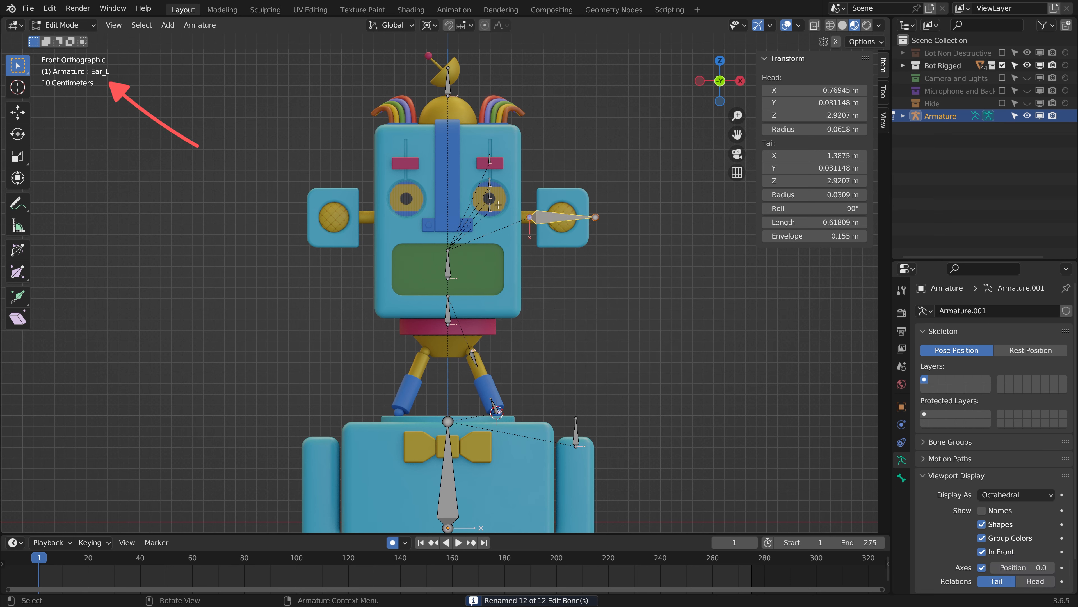
click(493, 197)
click(492, 168)
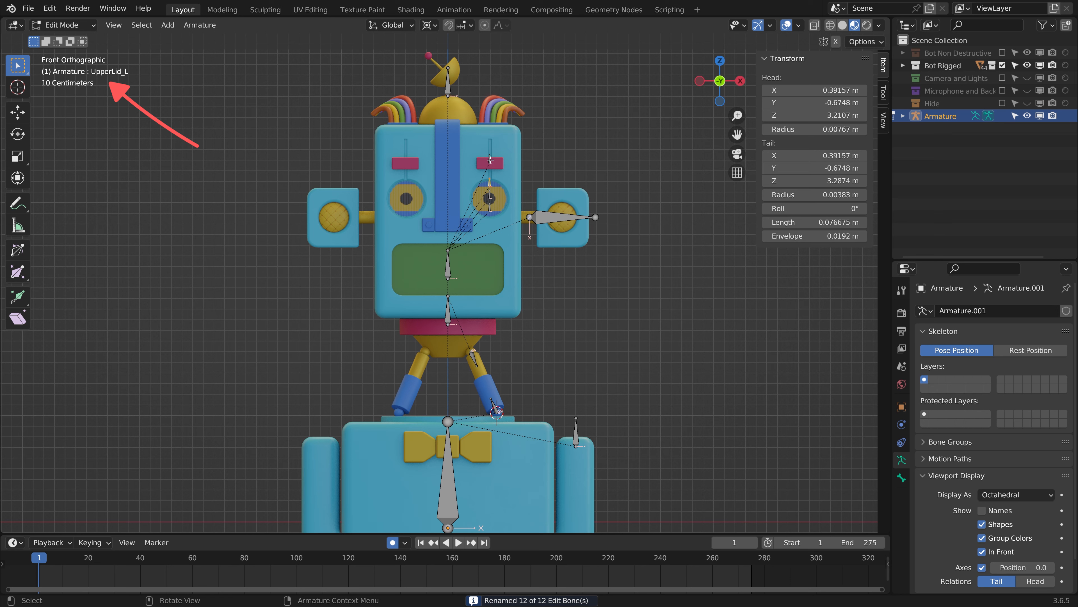
click(490, 160)
- Symmetrize all _L bones to the opposite side of the robot, and switch the armature to Pose Mode
drag(638, 93, 461, 503)
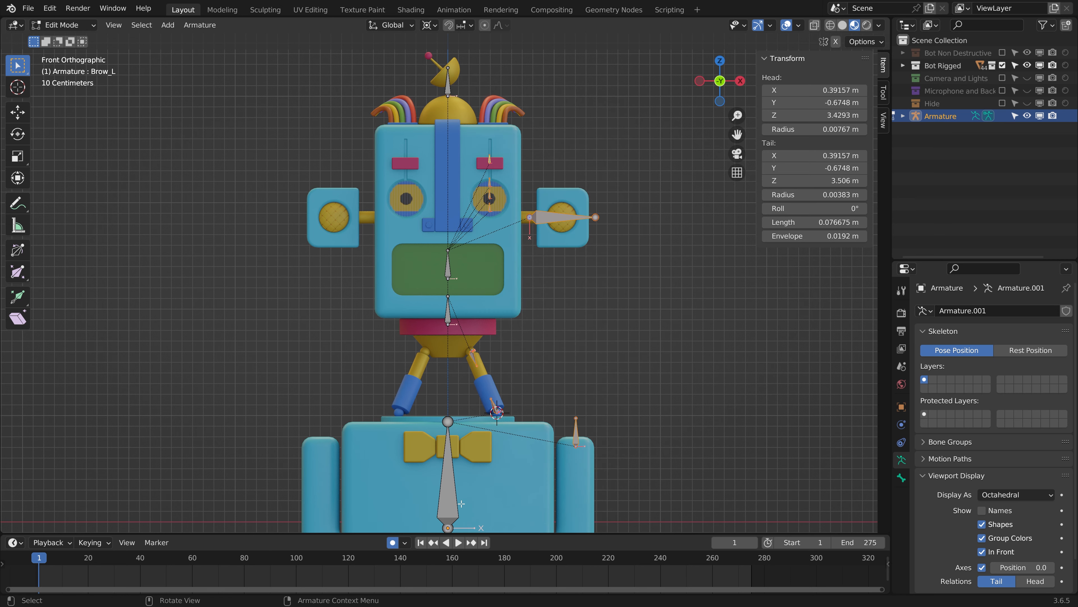
click(203, 25)
click(268, 213)
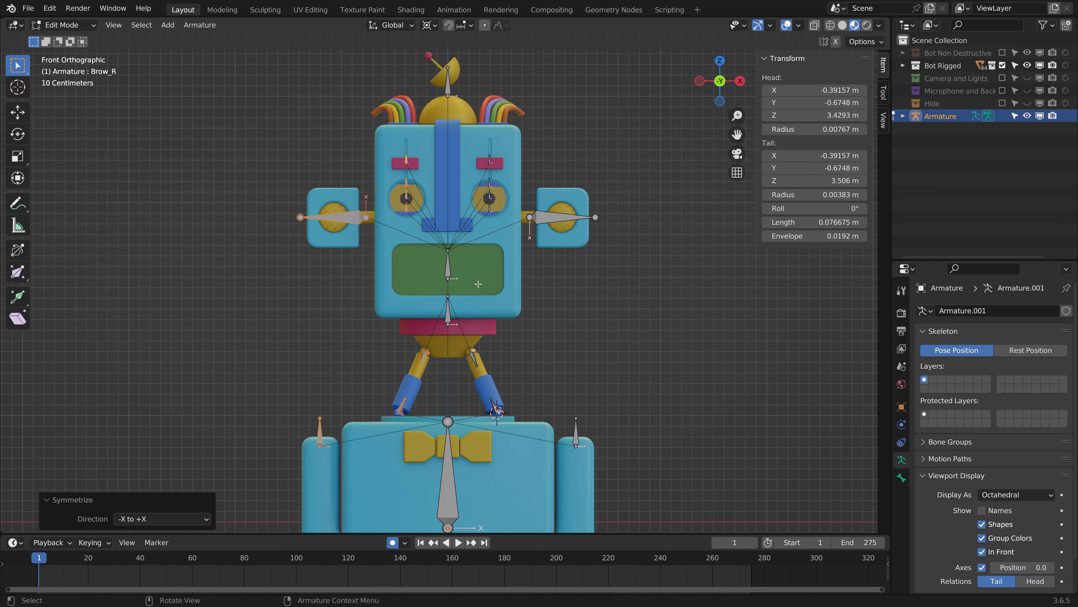
key(ctrl)
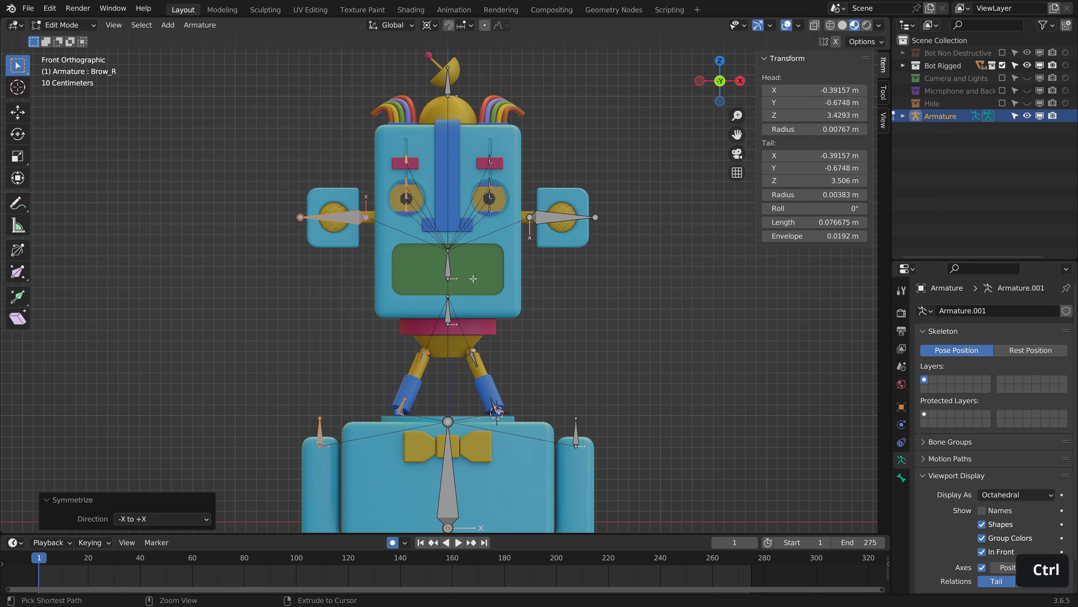
key(ctrl+Tab)
click(494, 349)
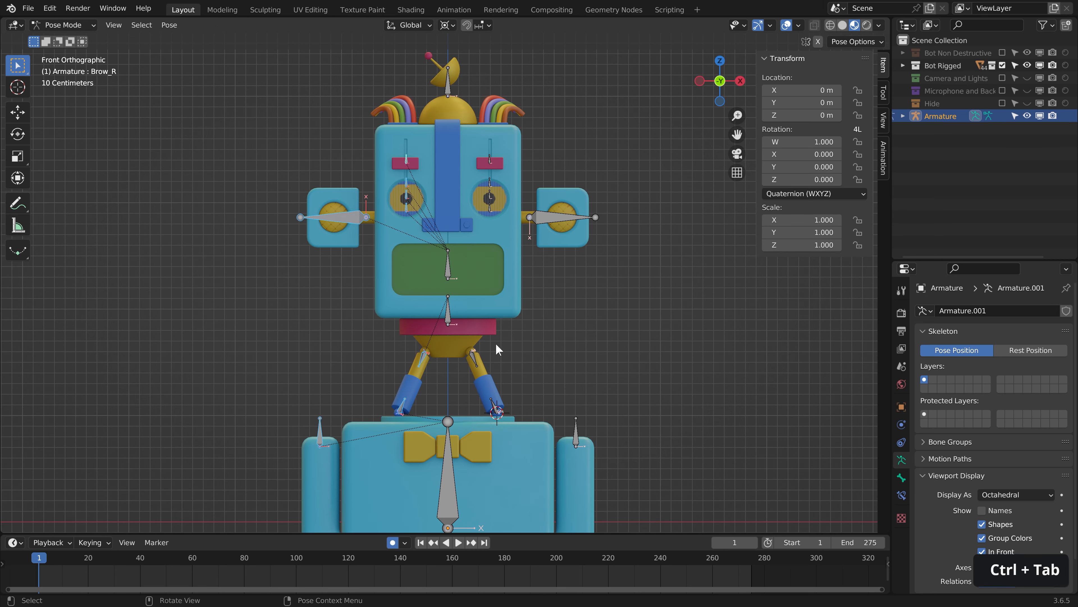
- Try to rotate the HeadOffset bone in the front view
click(445, 264)
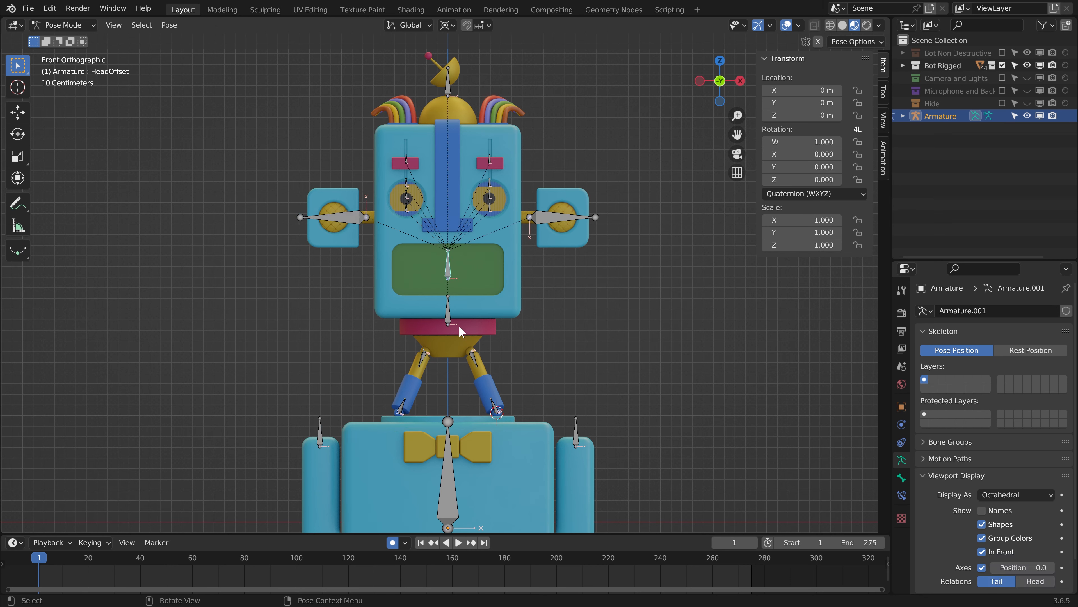
key(r)
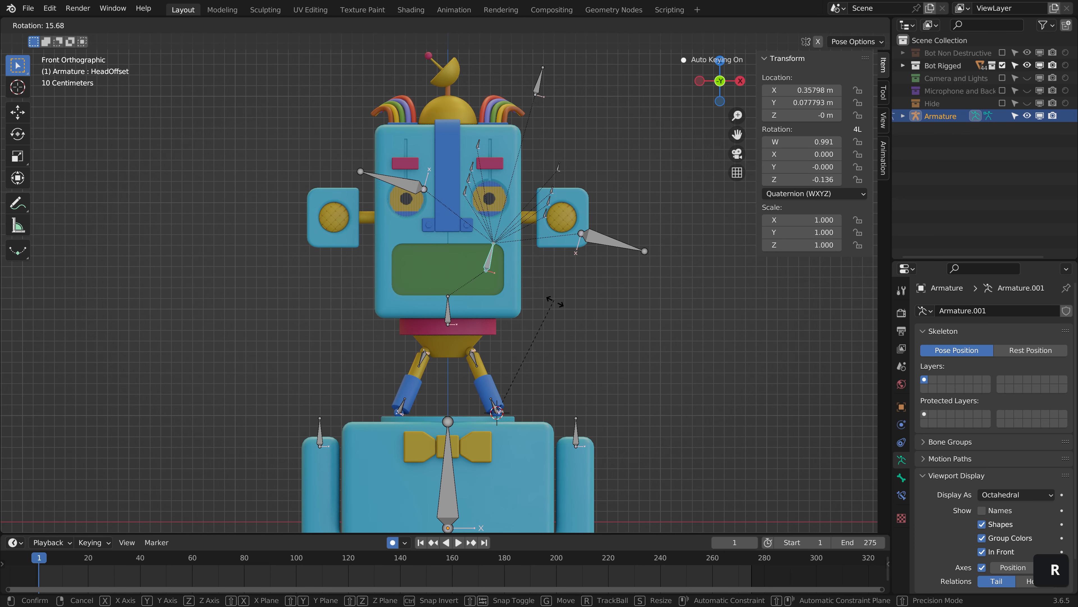
right_click(541, 282)
- Select the Head bone and switch the transform pivot point away from the 3D cursor
click(448, 312)
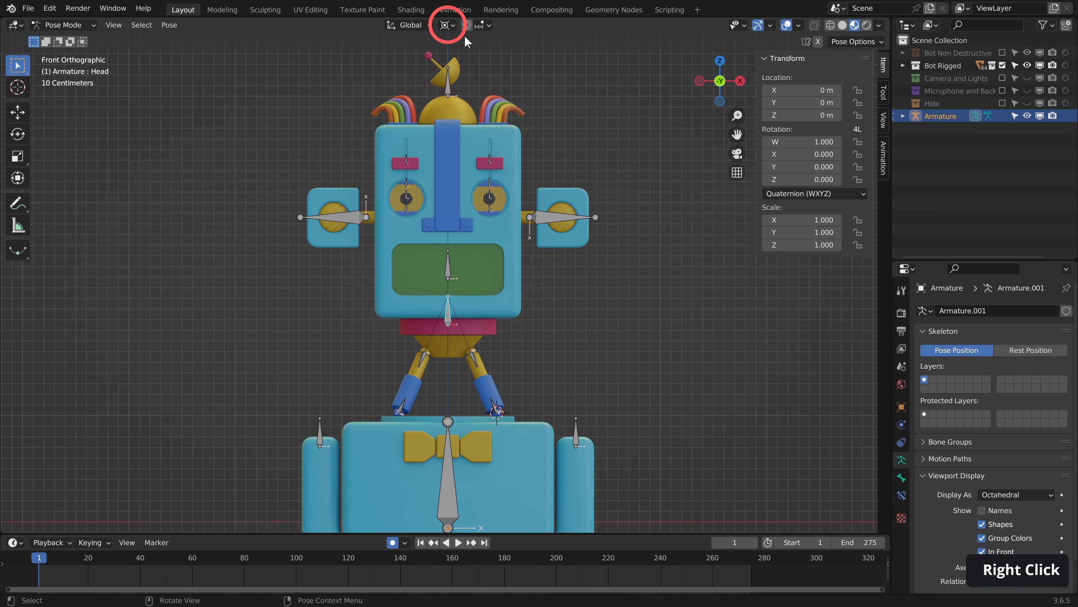
click(448, 26)
click(494, 99)
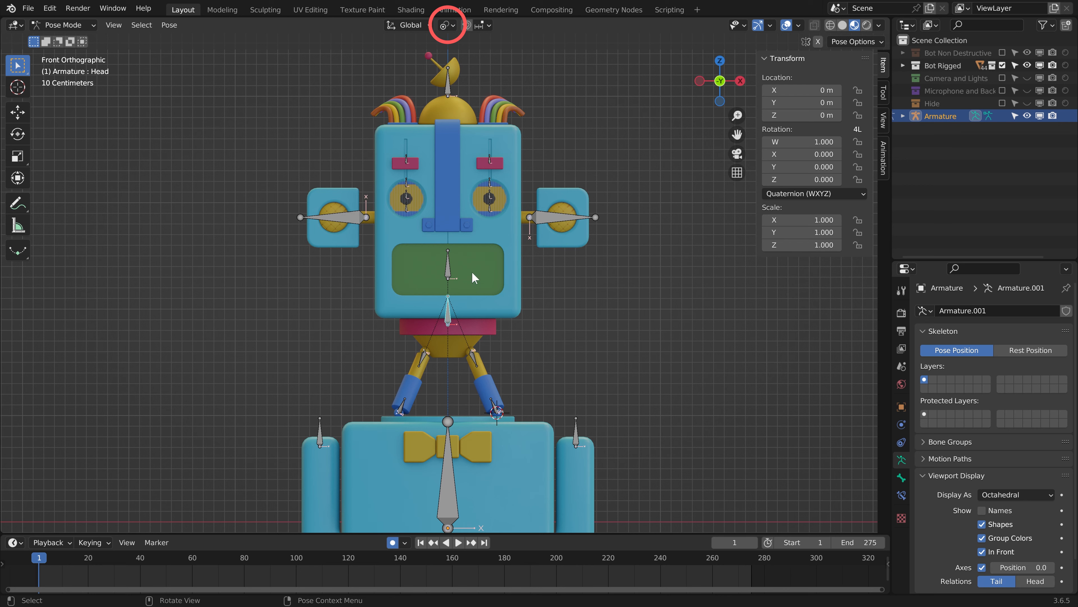
- Test-rotate the Head and HeadOffset bones and test-move the Body bone in the front view, cancelling each transform
key(r)
right_click(525, 313)
click(448, 271)
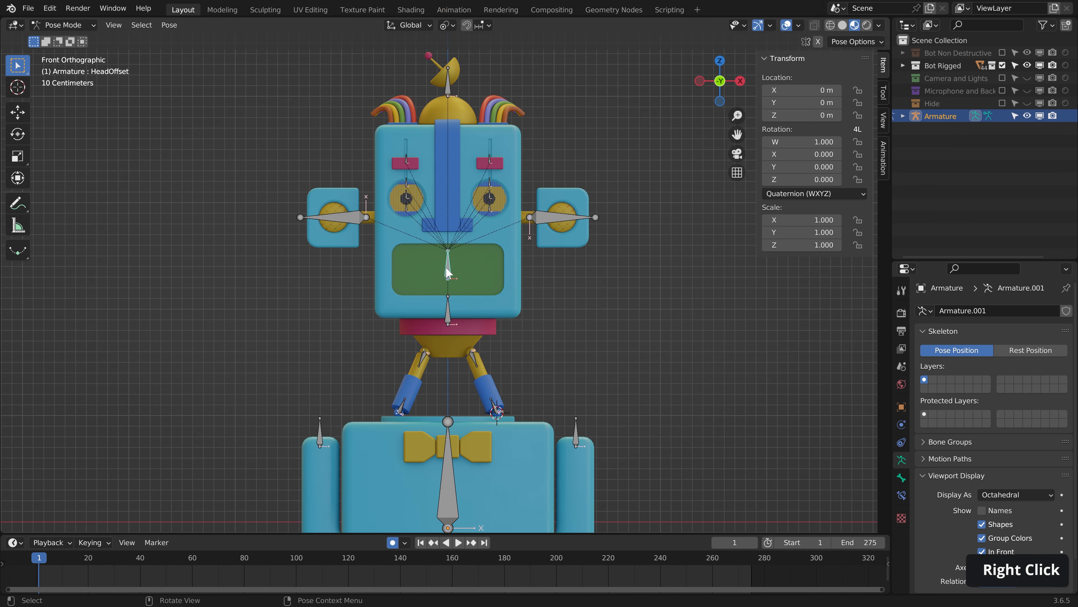
key(r)
right_click(440, 273)
click(446, 471)
key(g)
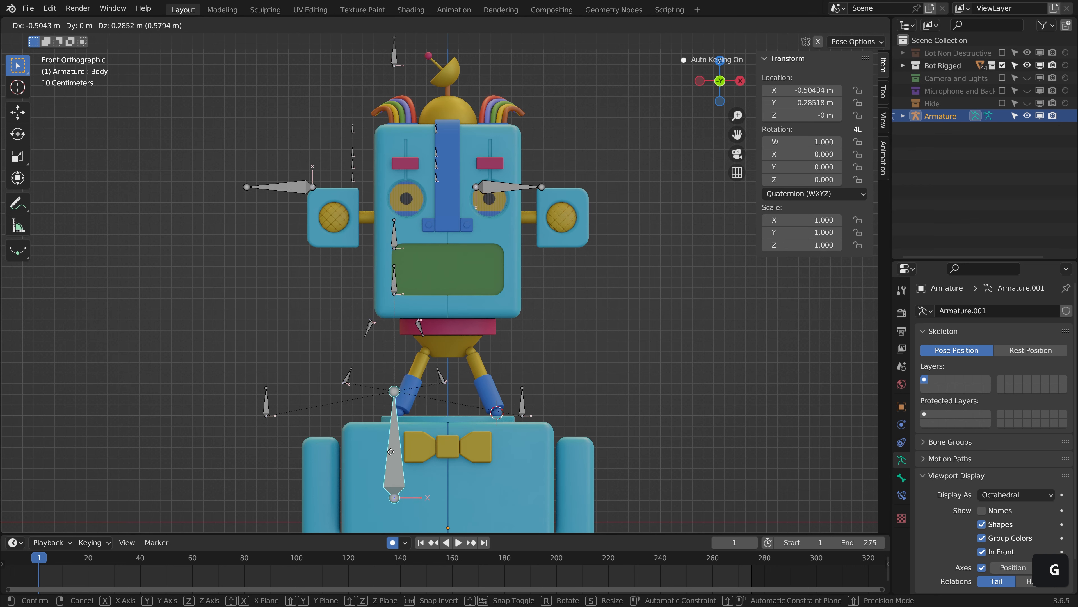
right_click(443, 458)
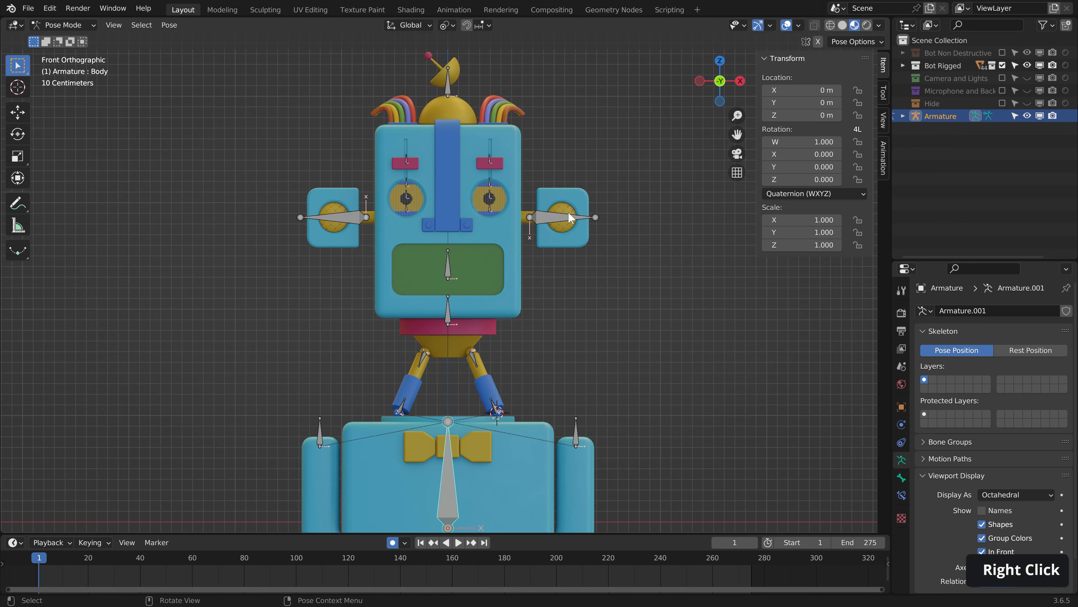
- Enable X-axis mirroring for the pose and test it by rotating Ear_L and moving Shoulder_L, cancelling both transforms
click(568, 229)
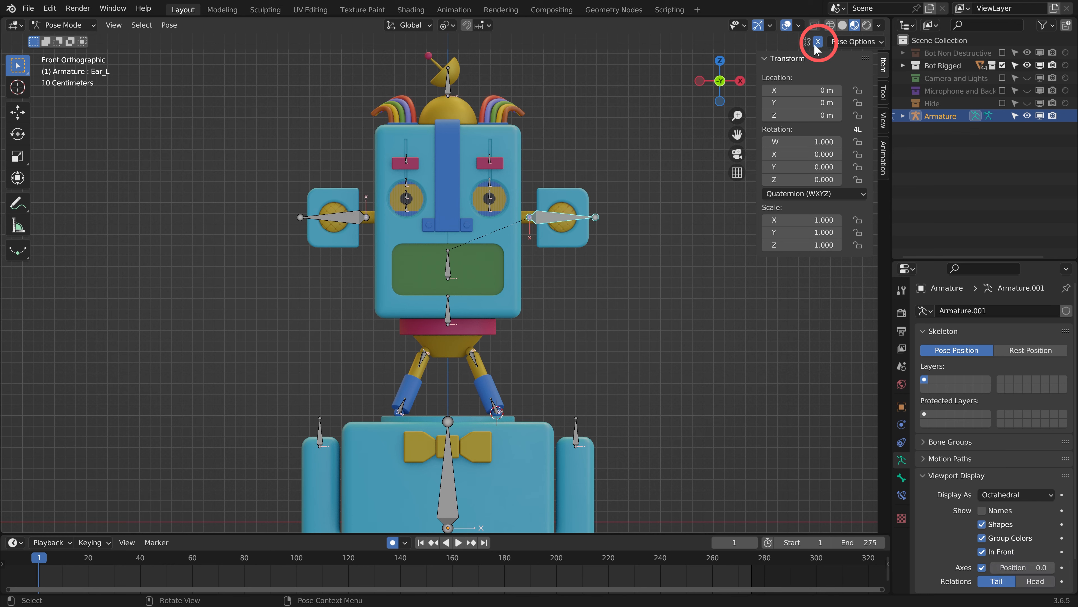
key(r)
right_click(620, 316)
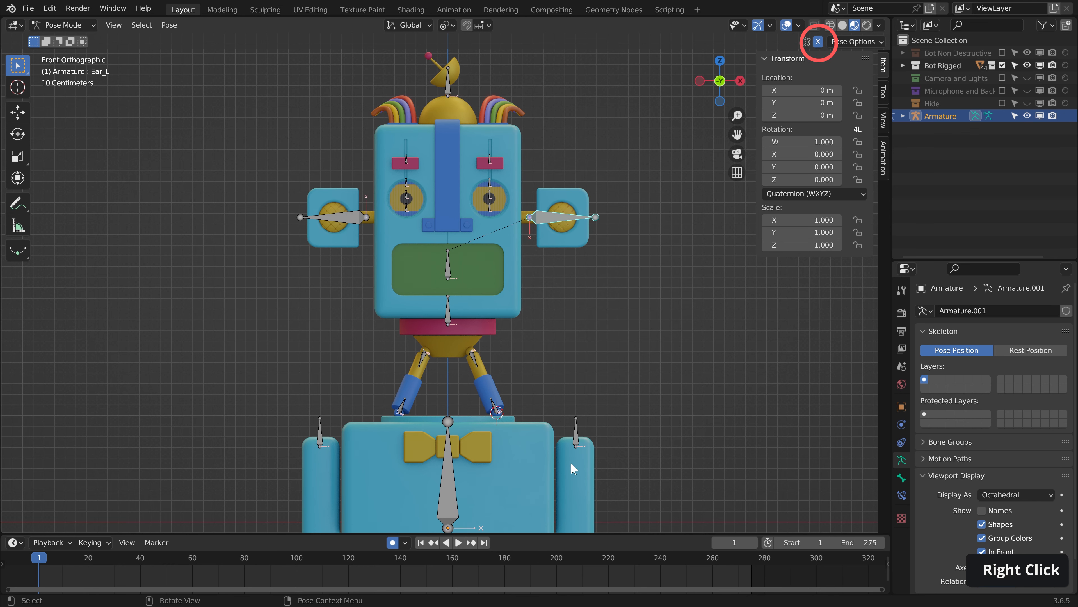
click(576, 440)
key(g)
right_click(578, 428)
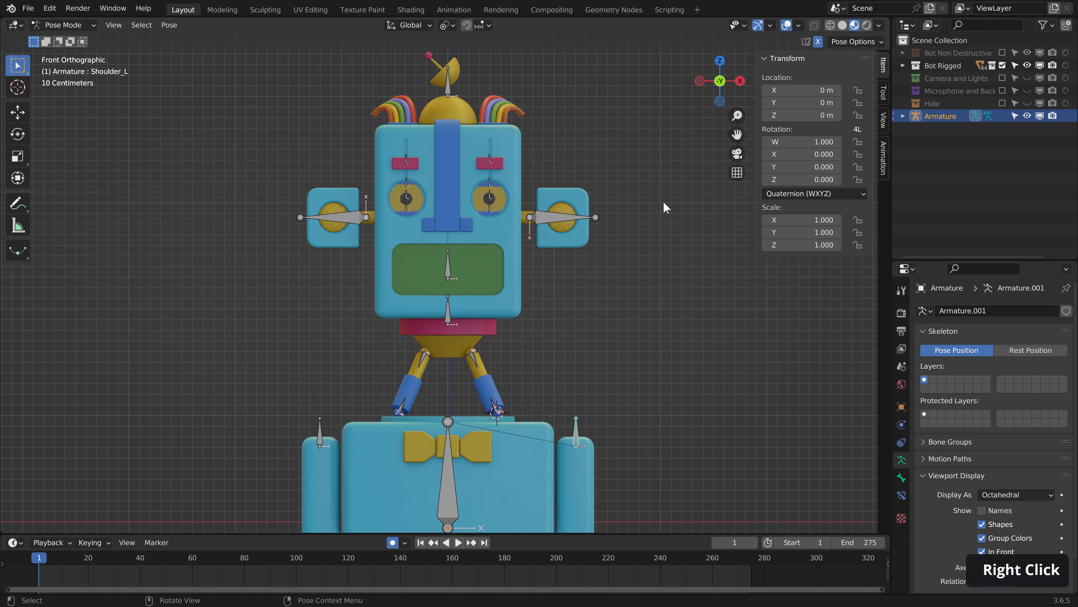
click(536, 217)
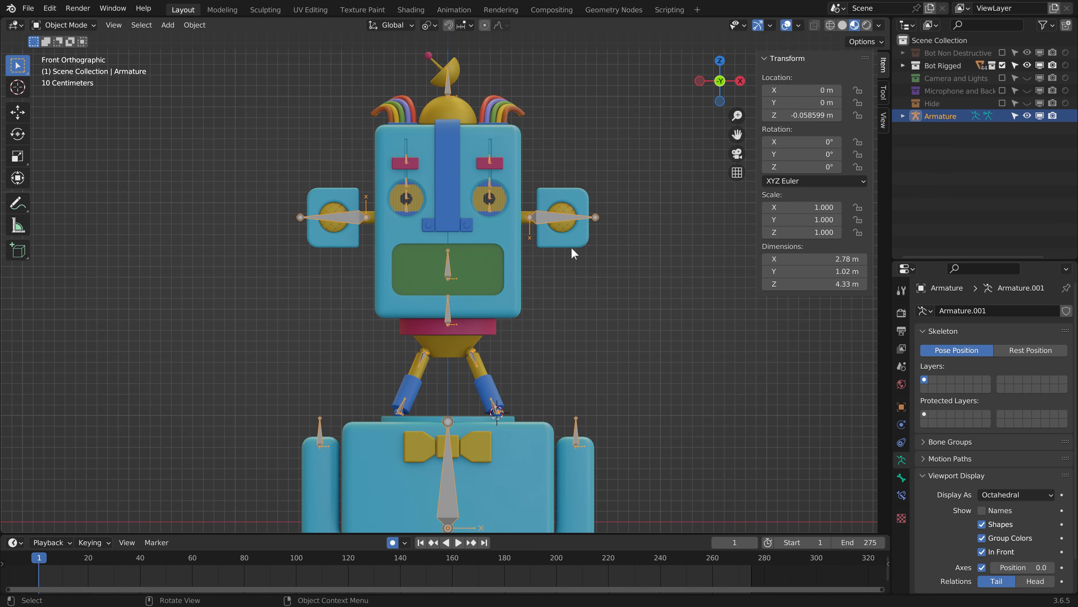
- Parent the torso, neck base disc and bow tie meshes to the armature's Body bone using the Bone option
middle_drag(602, 315, 602, 274)
click(470, 318)
shift+click(456, 352)
shift+click(531, 335)
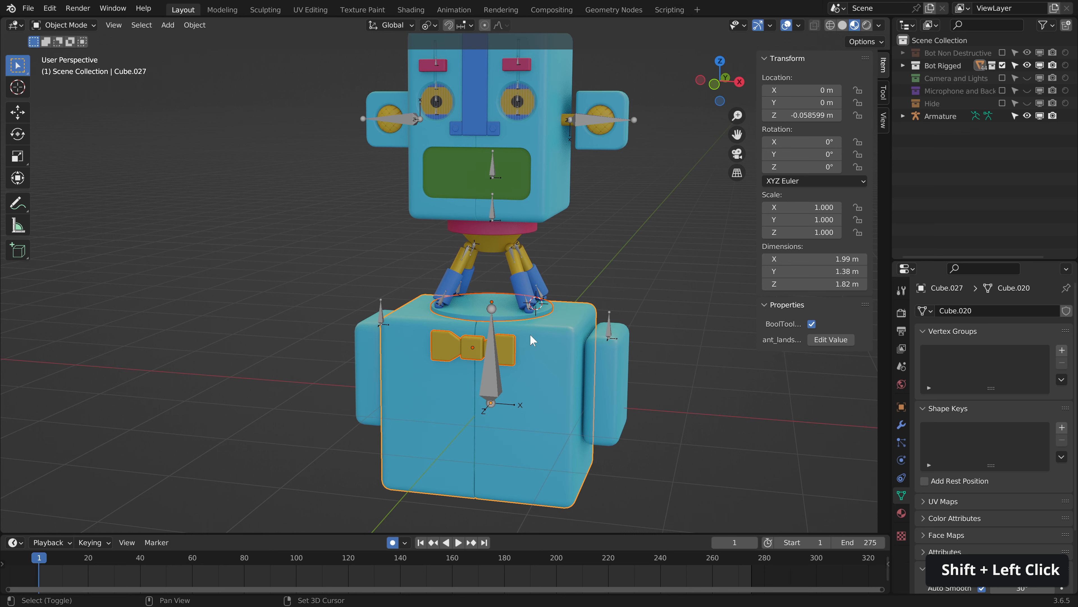
shift+click(508, 400)
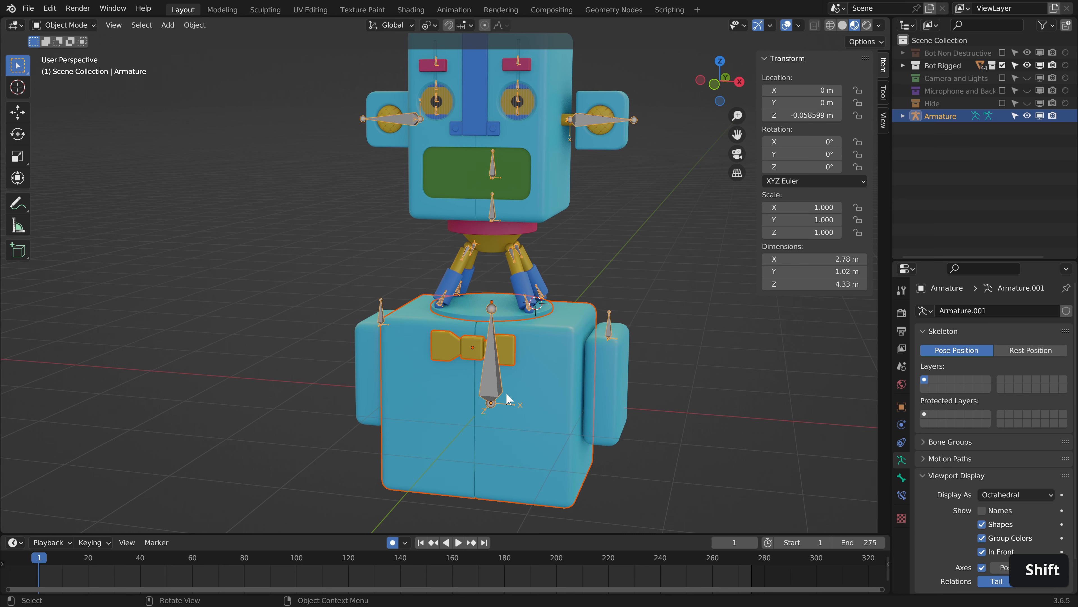
key(Tab)
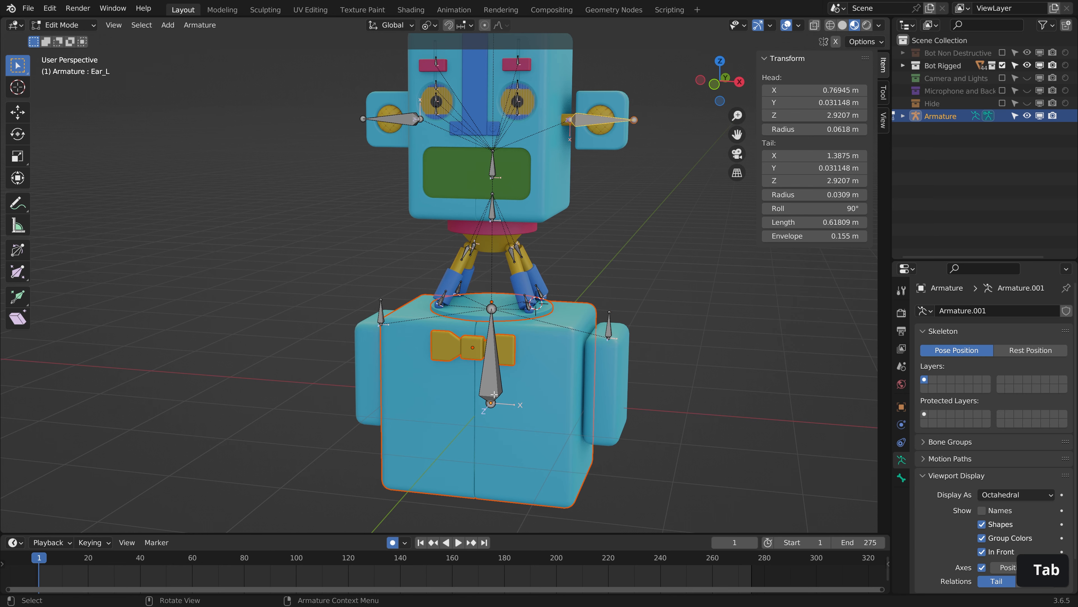
click(495, 362)
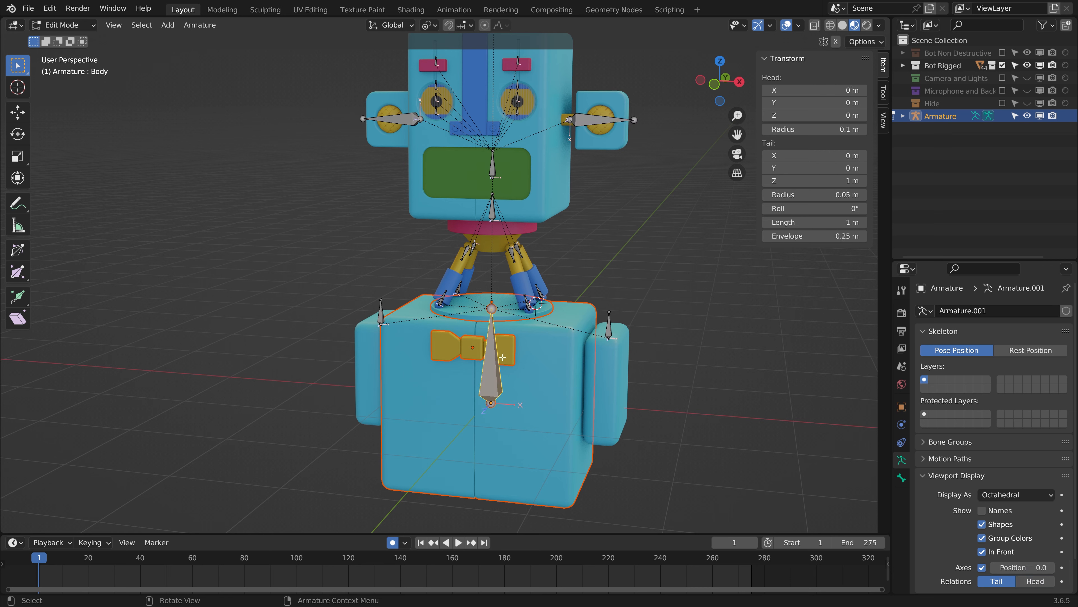
key(ctrl+Tab)
click(424, 350)
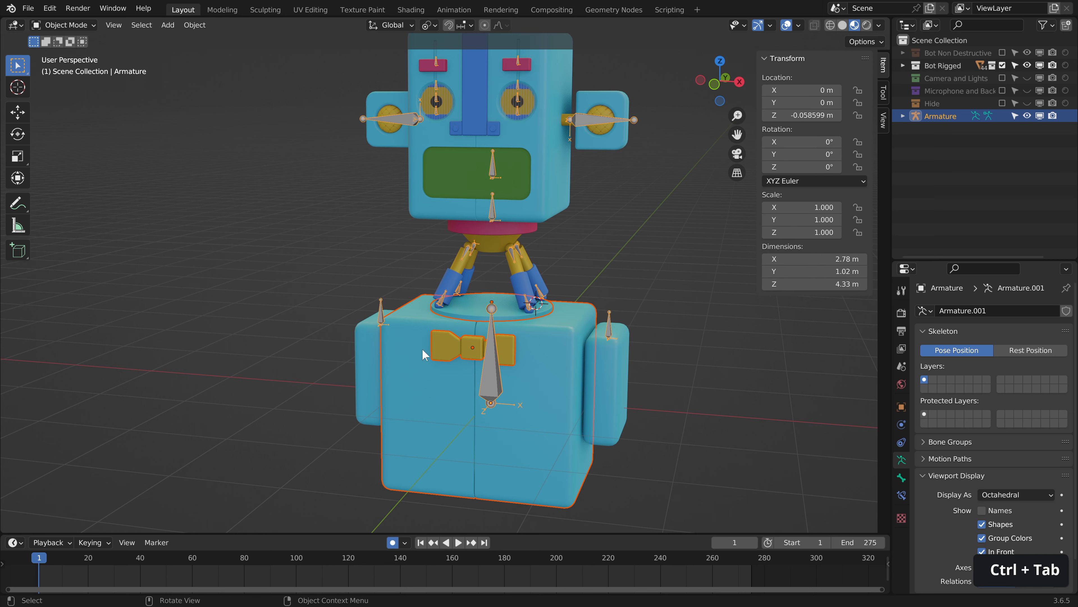
key(ctrl+p)
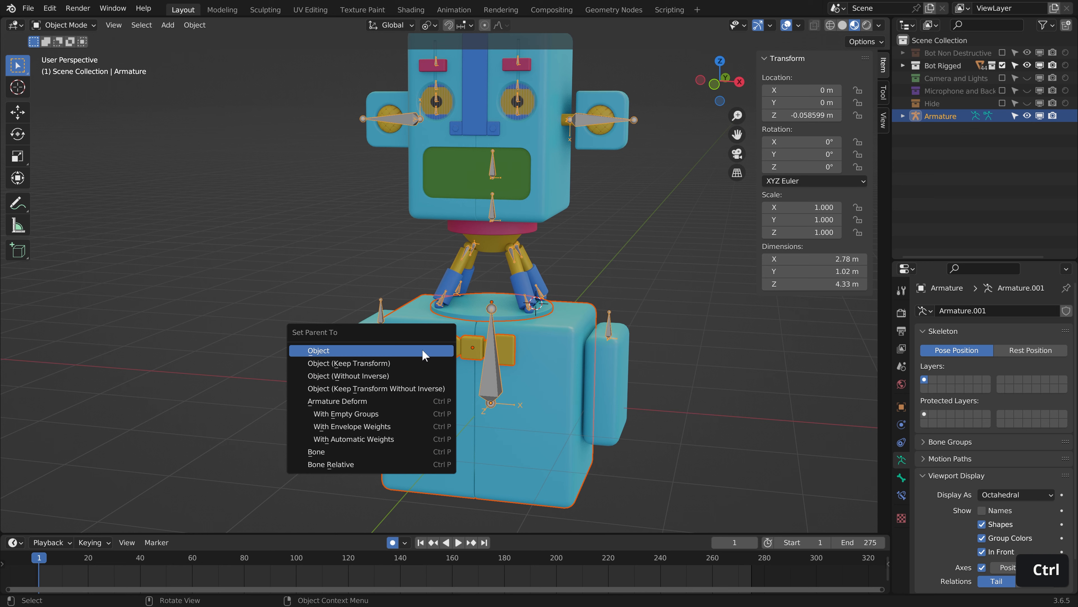
click(378, 453)
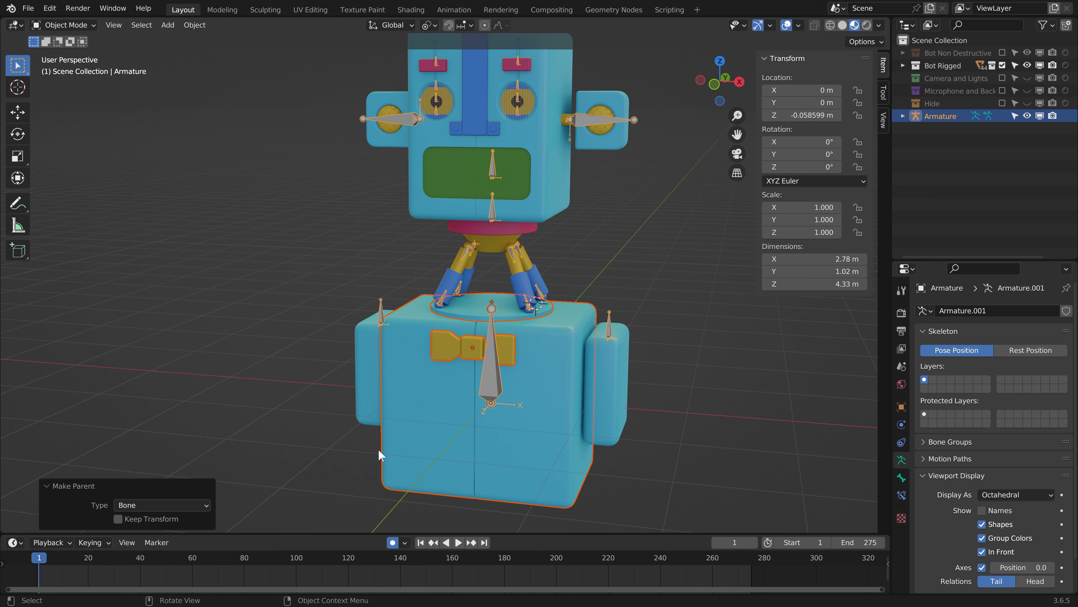
- Parent the robot's left arm mesh to the Shoulder_L bone using the Bone option
key(ctrl+Tab)
click(620, 354)
key(ctrl+Tab)
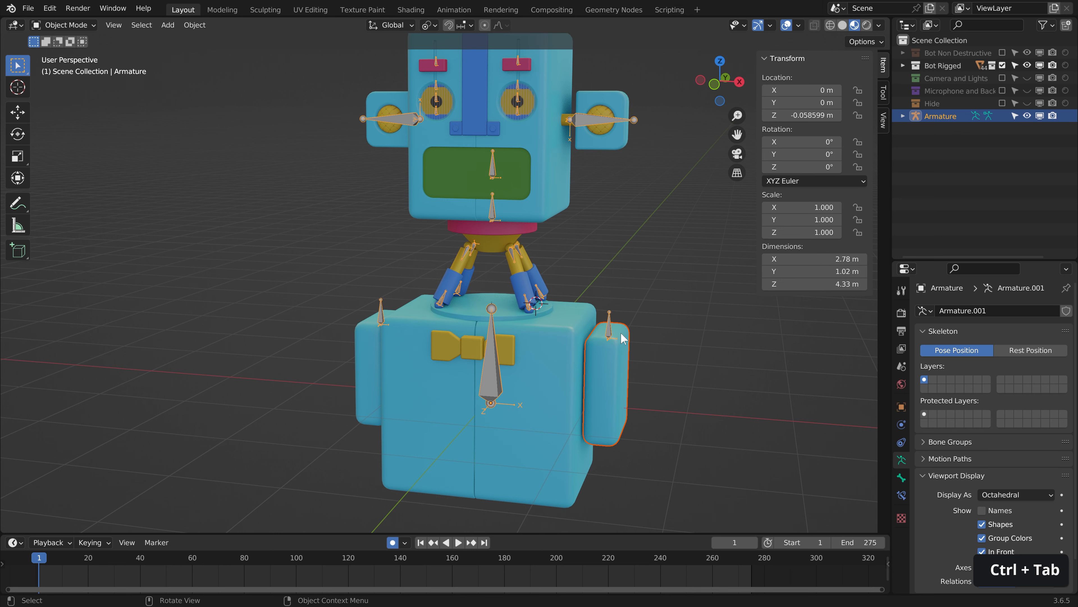
key(ctrl+p)
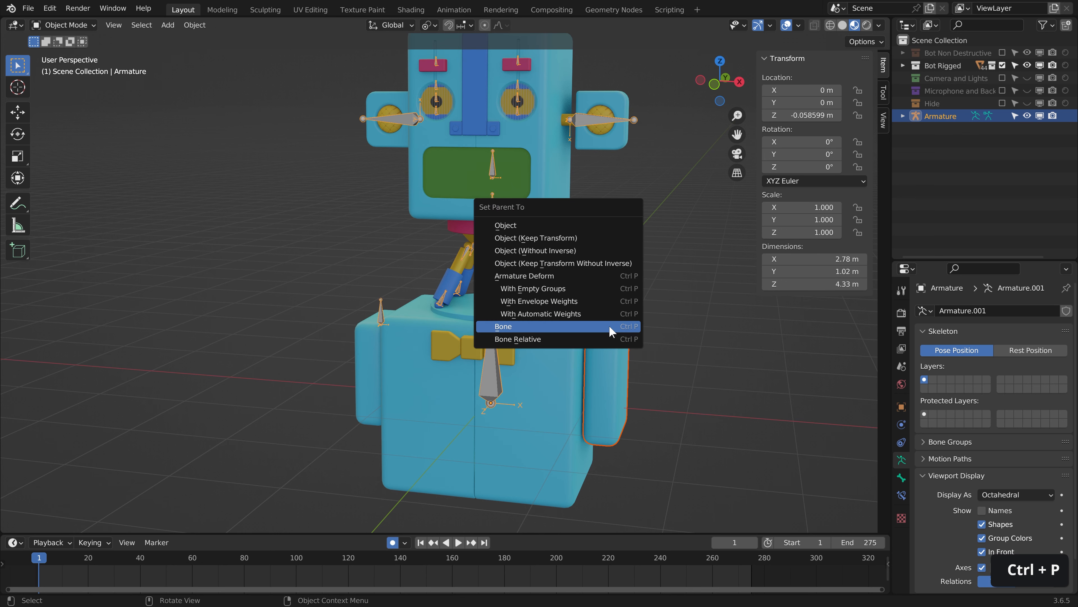
click(613, 329)
- Parent the robot's right arm mesh to the shoulder bone on that side using the Bone option
click(381, 317)
shift+click(381, 317)
key(Tab)
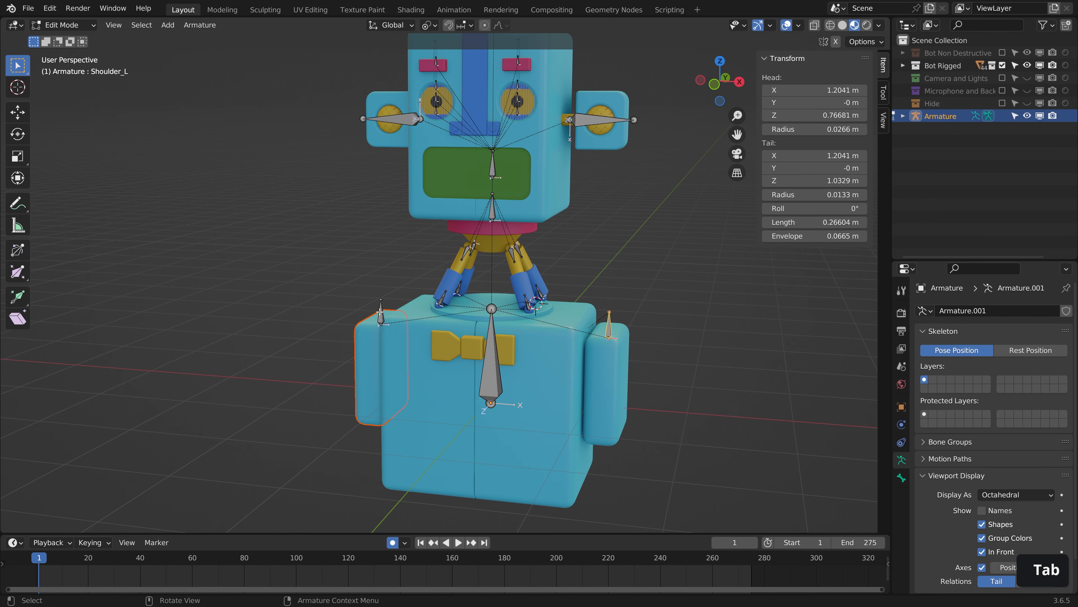
click(381, 314)
key(Tab)
key(ctrl+p)
click(381, 316)
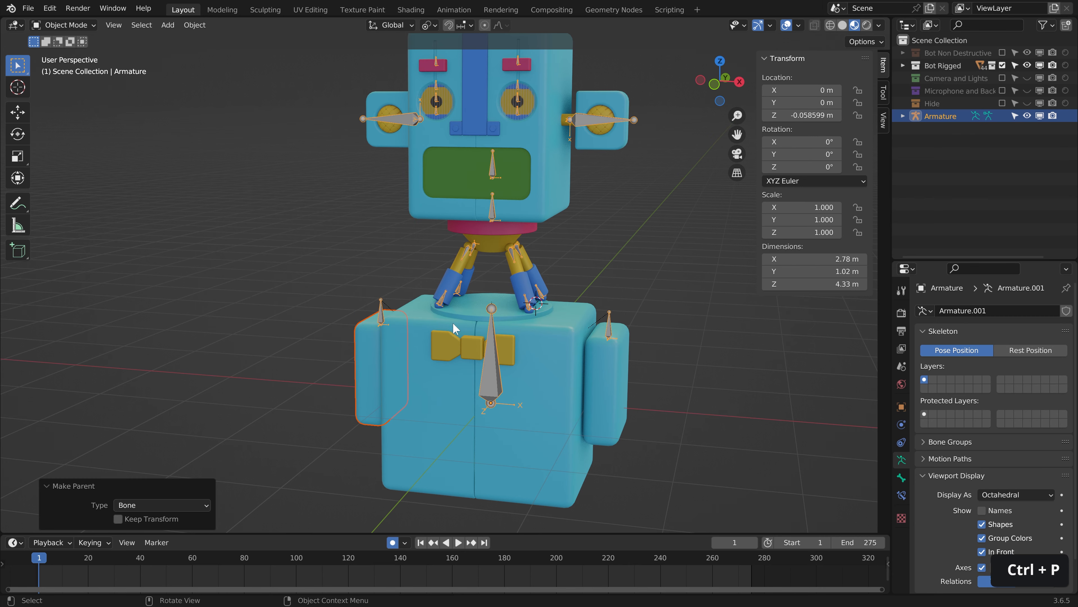
middle_drag(452, 322, 580, 301)
scroll(552, 314, up, 3)
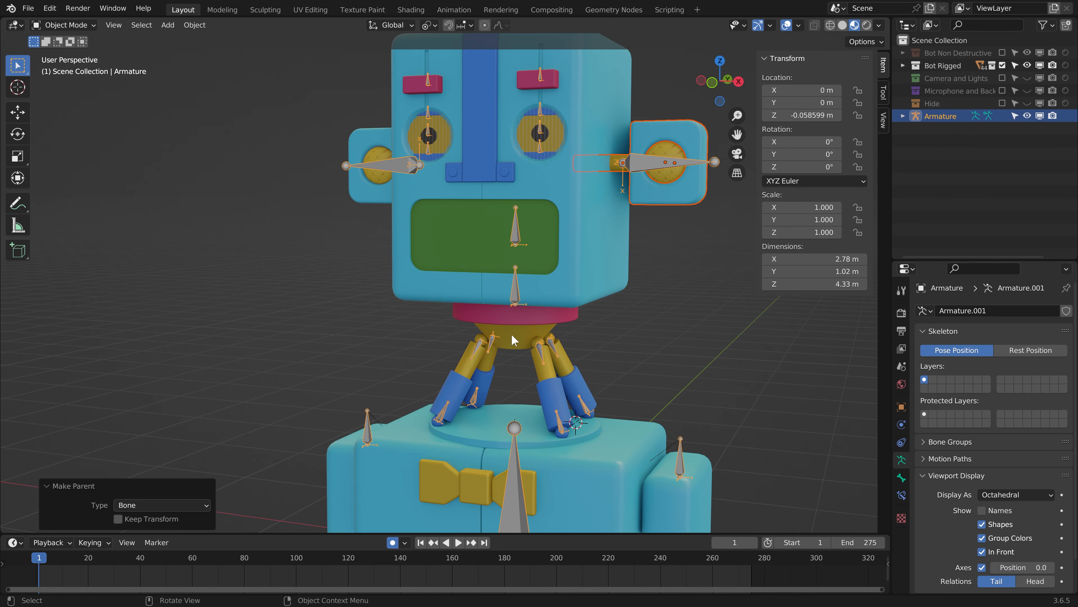
click(512, 333)
shift+click(531, 327)
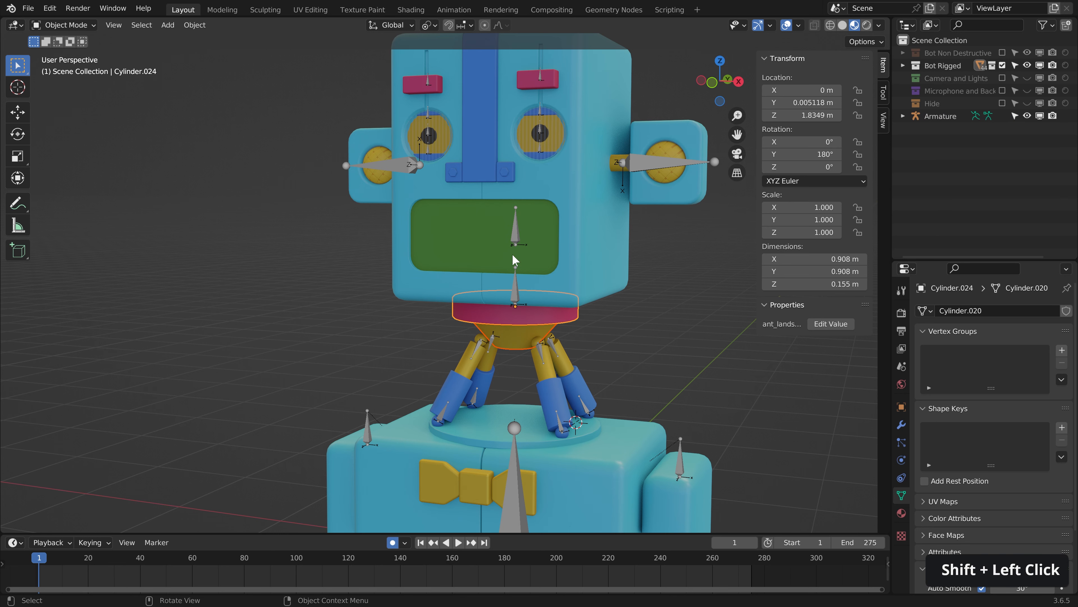
scroll(373, 132, down, 4)
drag(272, 77, 661, 286)
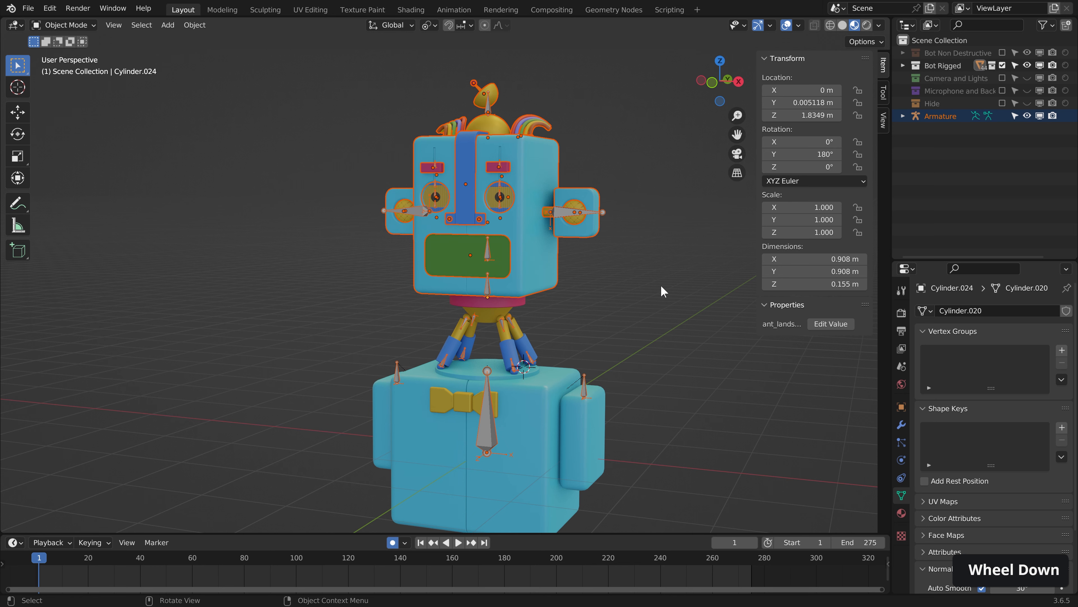
- Parent the yellow cone and pink disc beneath the robot's head to the Head bone using the Bone option
click(493, 313)
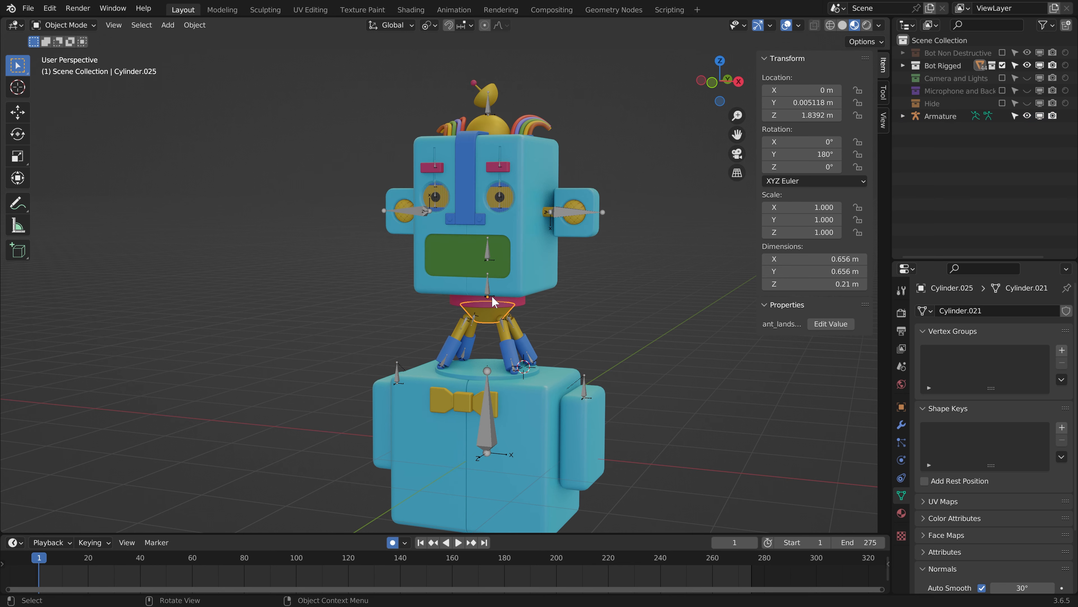
shift+click(491, 297)
scroll(538, 335, up, 4)
shift+click(528, 294)
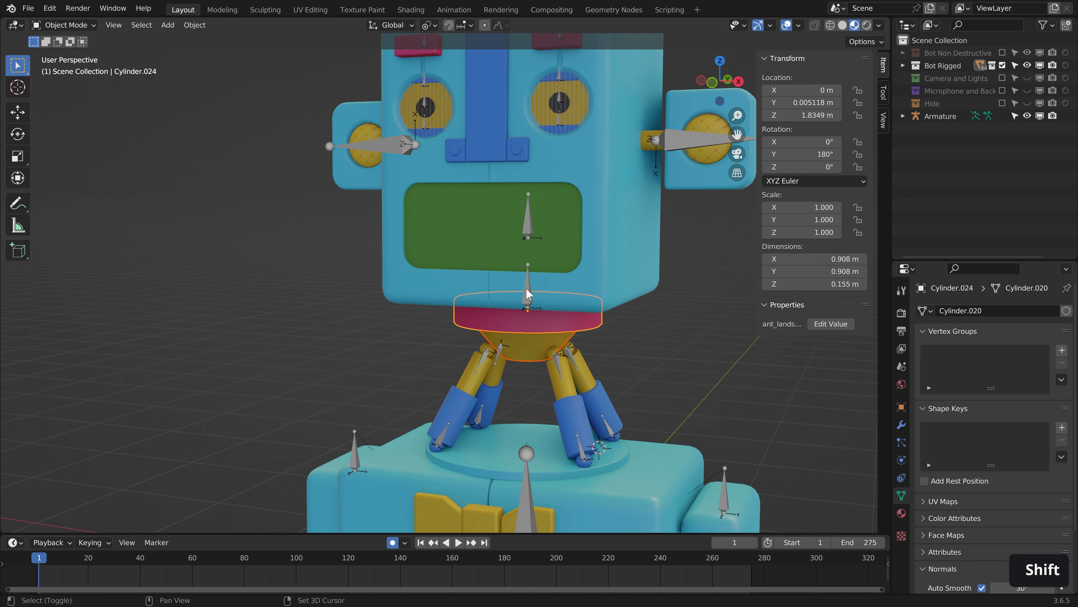
key(Tab)
click(541, 278)
key(Tab)
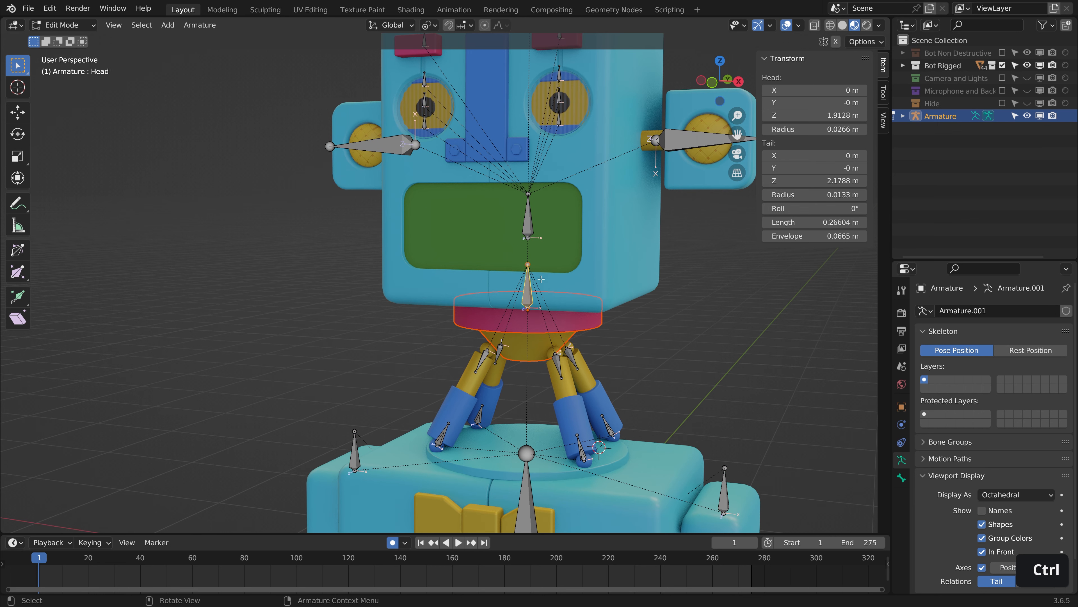
key(ctrl+p)
click(538, 281)
- In the front view, parent all the head, face, ear and antenna meshes to the HeadOffset bone using the Bone option
alt+middle_drag(580, 289, 539, 317)
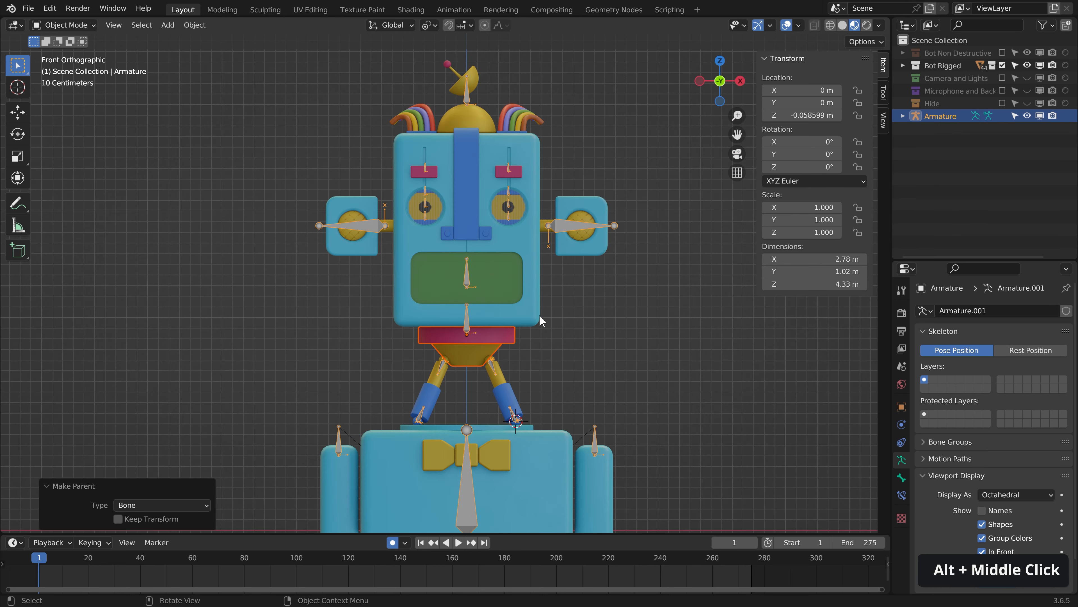
click(474, 194)
drag(302, 318, 646, 59)
key(Tab)
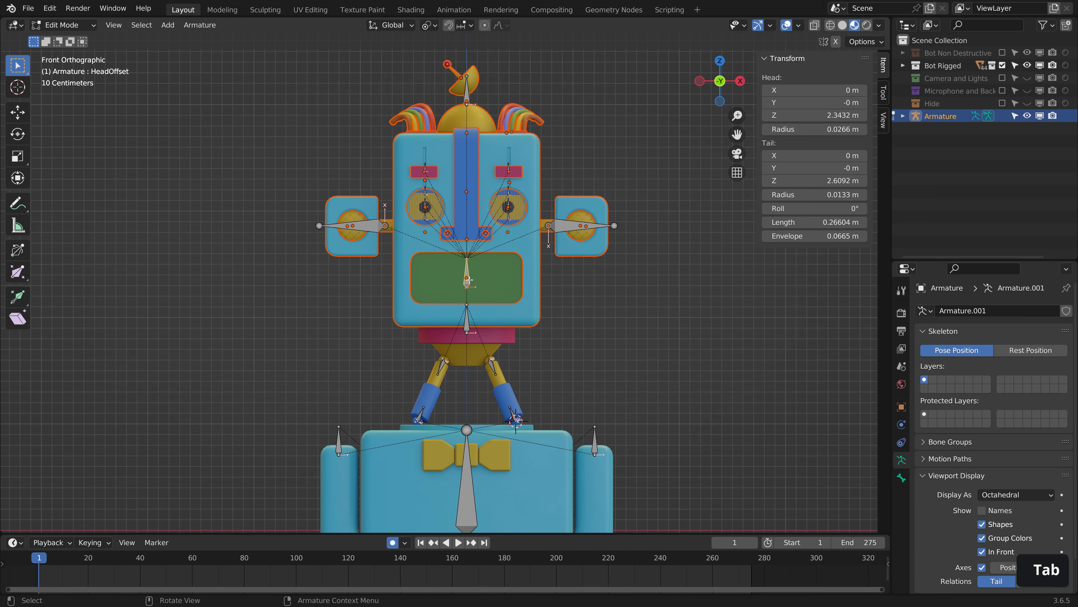
key(ctrl+Tab)
key(ctrl+p)
click(518, 281)
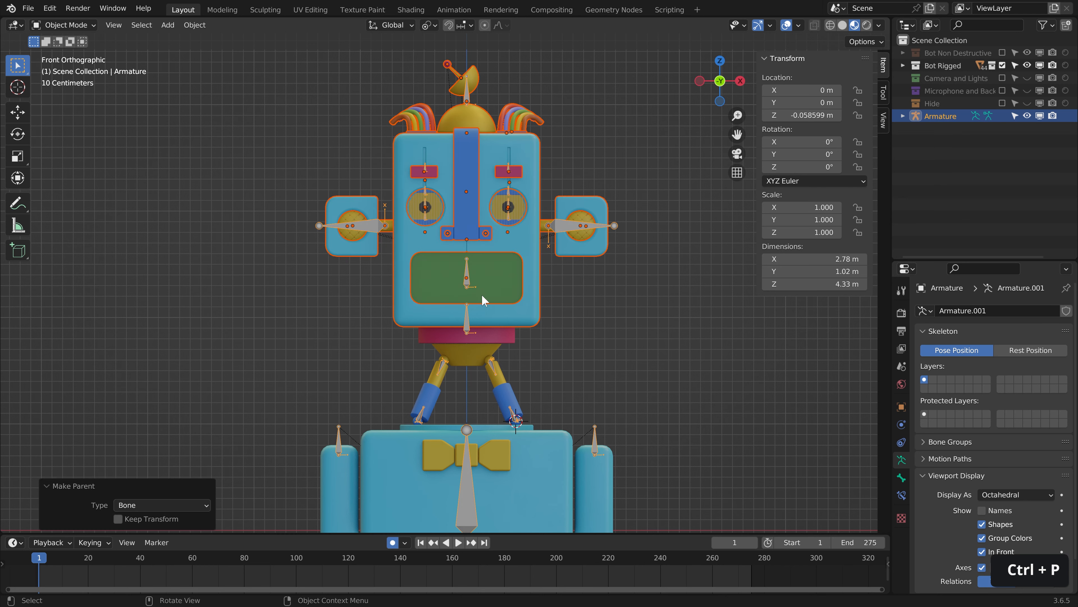
- Test the head parenting in Pose Mode by moving and rotating the Head bone, cancelling both transforms
key(ctrl+Tab)
key(g)
right_click(535, 324)
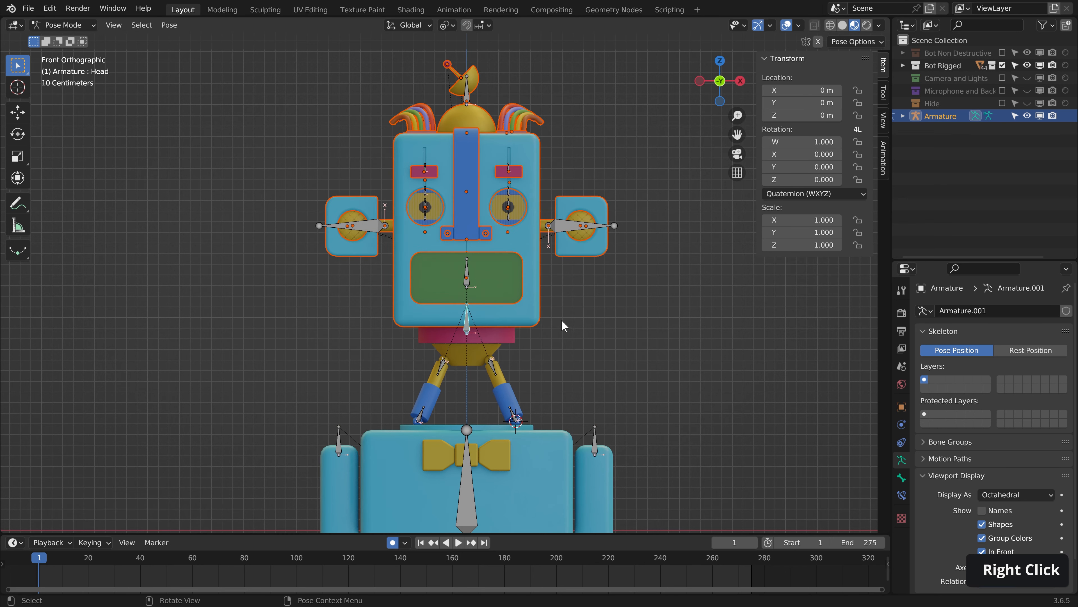
key(r)
right_click(472, 284)
- Test-rotate the HeadOffset bone around the global Z axis and cancel the rotation
click(468, 281)
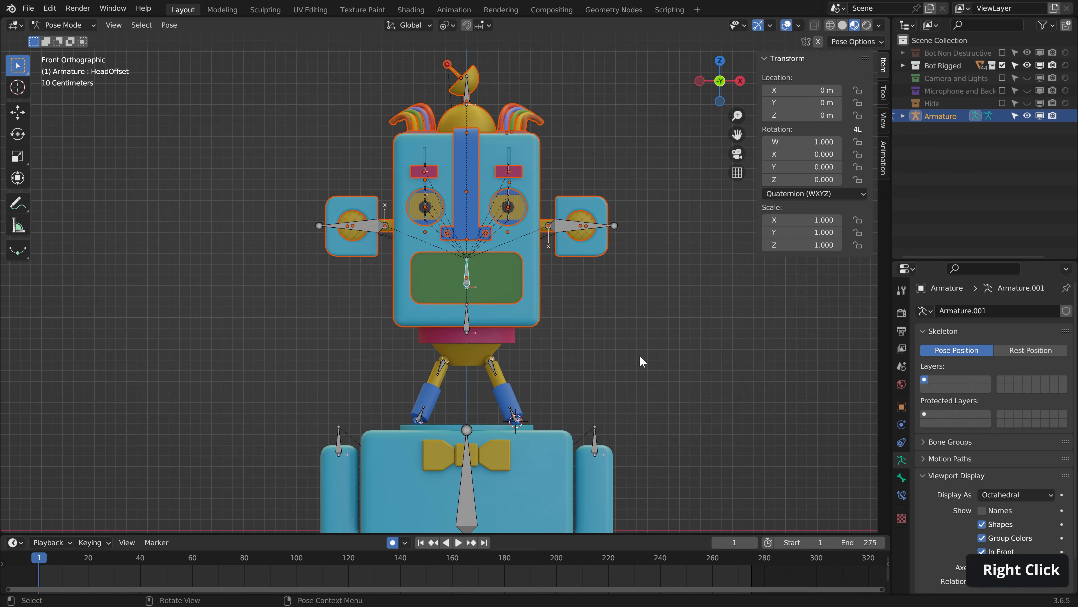
key(r)
key(z)
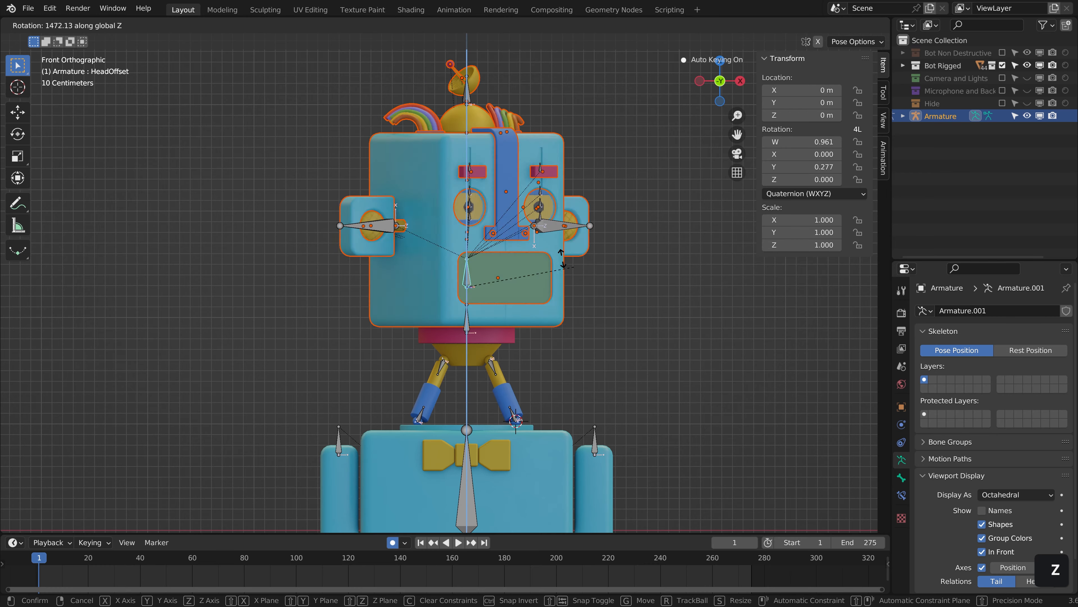
right_click(552, 294)
- Parent the radar dish, its rod and its pink ball to the Radar bone using the Bone option
key(ctrl+Tab)
shift+middle_drag(531, 225, 535, 313)
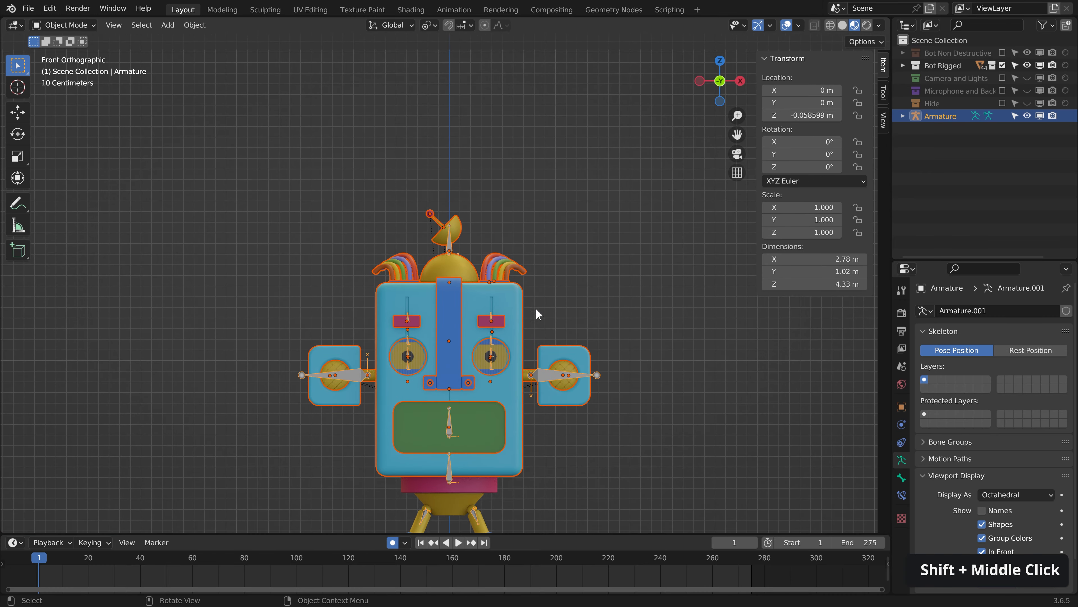
scroll(534, 313, up, 3)
click(458, 192)
shift+click(425, 169)
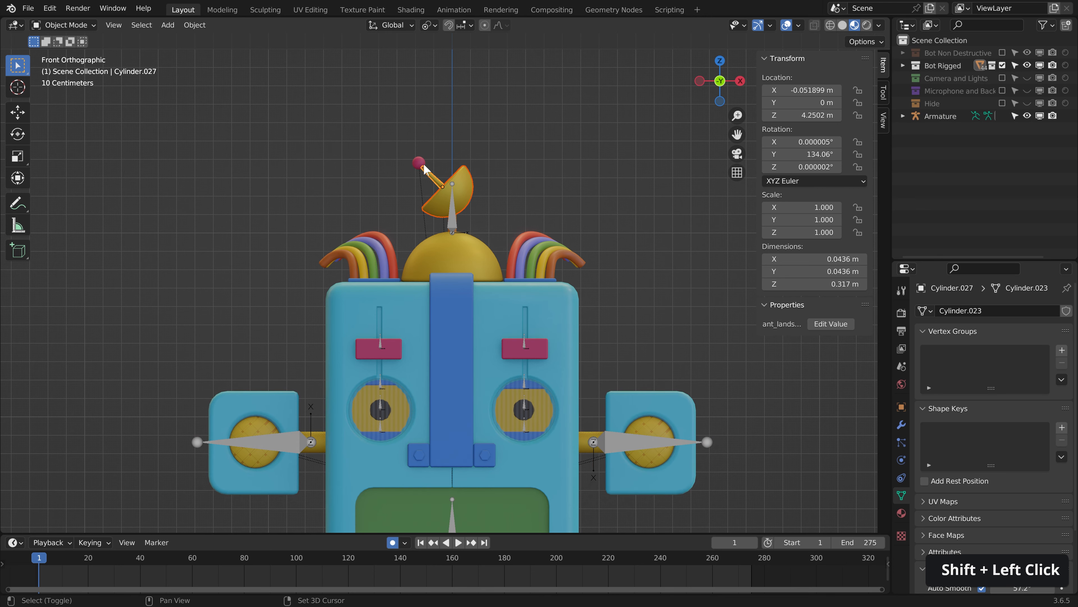
shift+click(418, 163)
shift+click(455, 221)
key(ctrl+Tab)
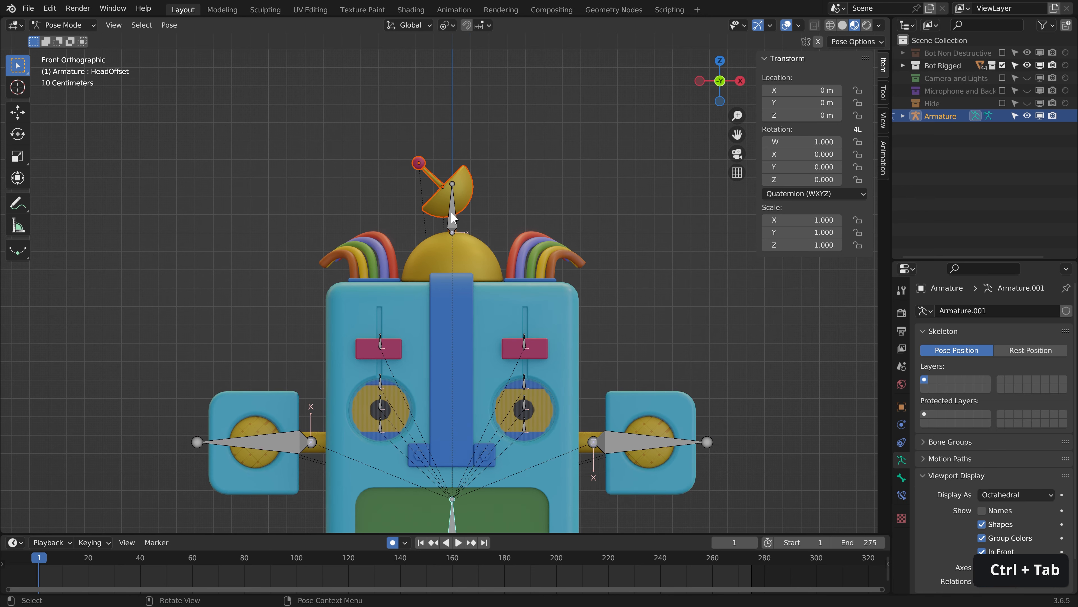
shift+click(459, 195)
key(Tab)
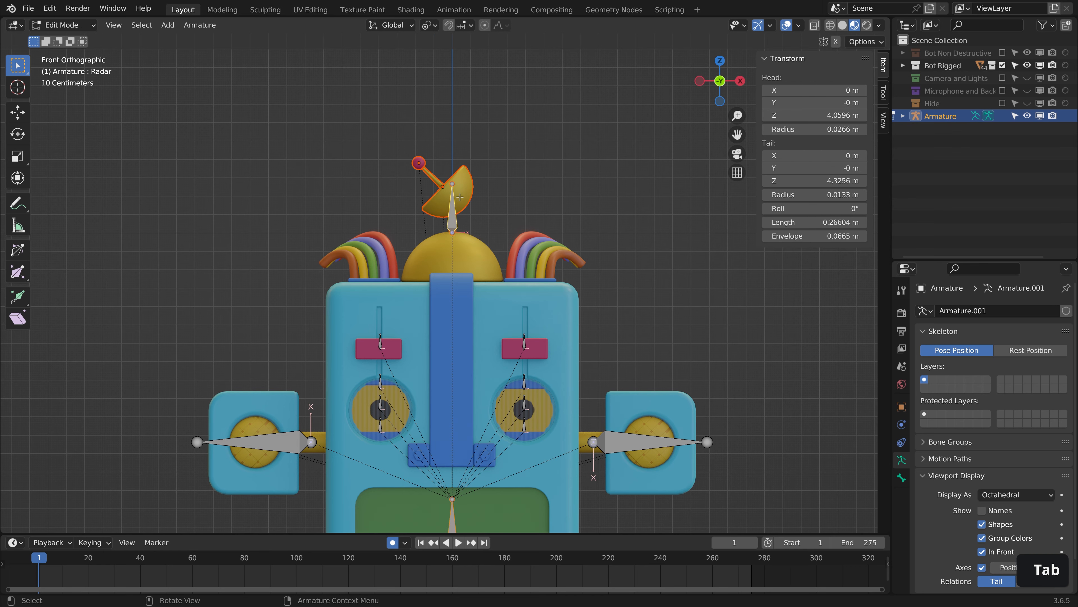
key(ctrl+p)
click(506, 176)
- Parent the left ear's rod, blue block and yellow disc to the Ear_L bone using the Bone option
shift+middle_drag(573, 295, 508, 128)
click(524, 272)
shift+click(583, 254)
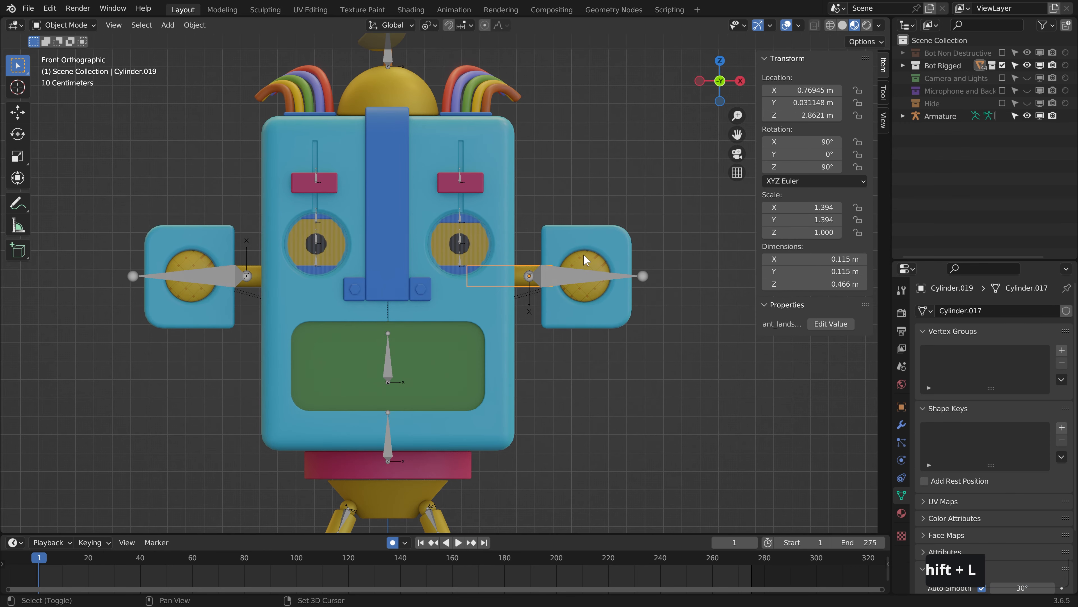
shift+click(621, 294)
shift+click(641, 276)
key(Tab)
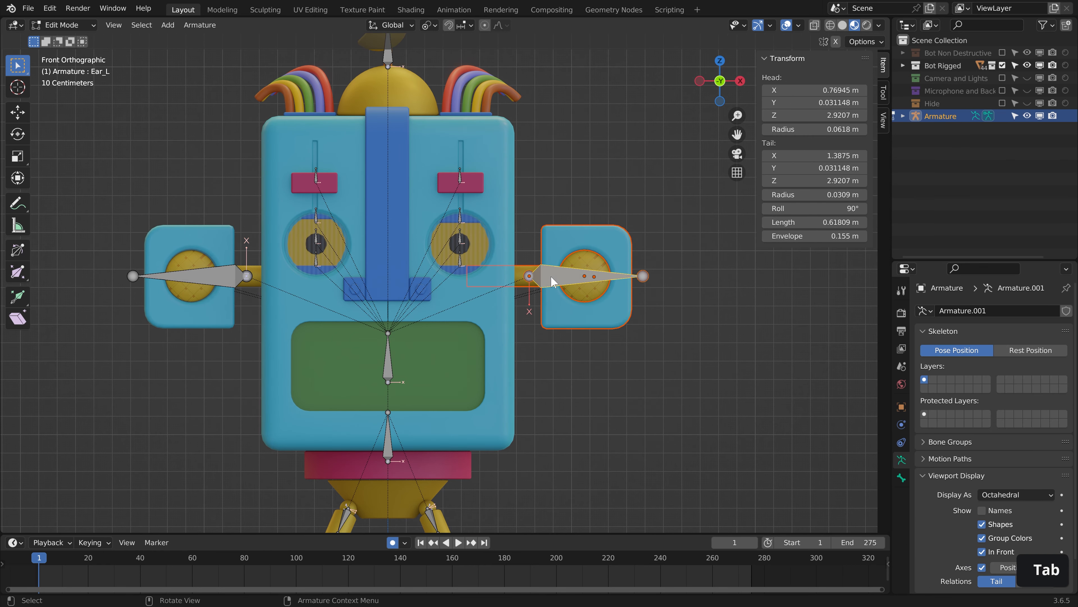
key(Tab)
key(ctrl+p)
click(551, 275)
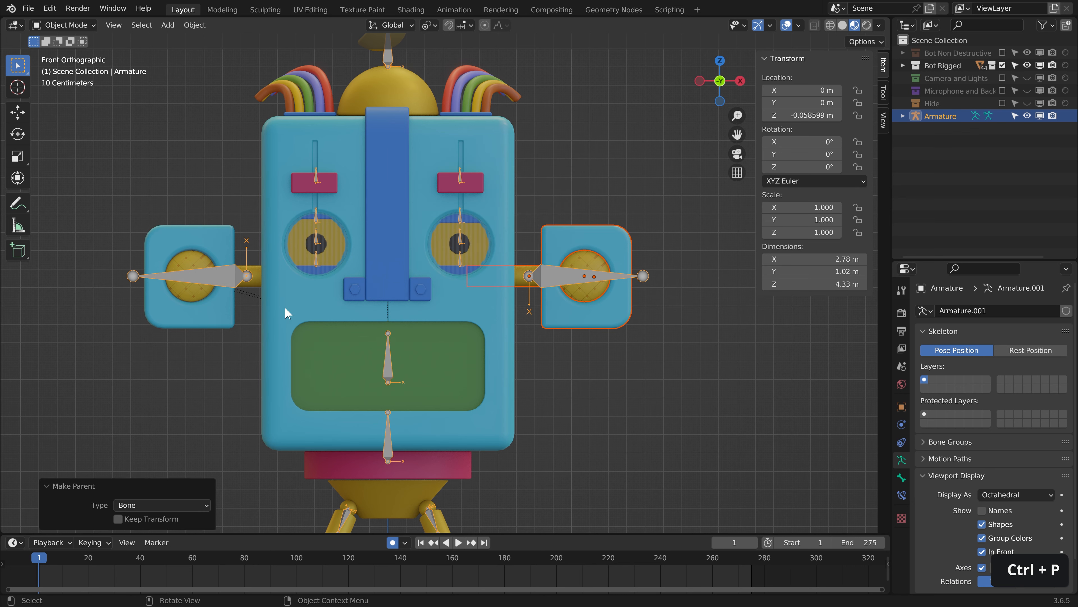
- Parent the right ear's block, disc and rod to the matching right ear bone using the Bone option
click(173, 319)
shift+click(193, 255)
shift+click(254, 278)
shift+click(220, 278)
key(Tab)
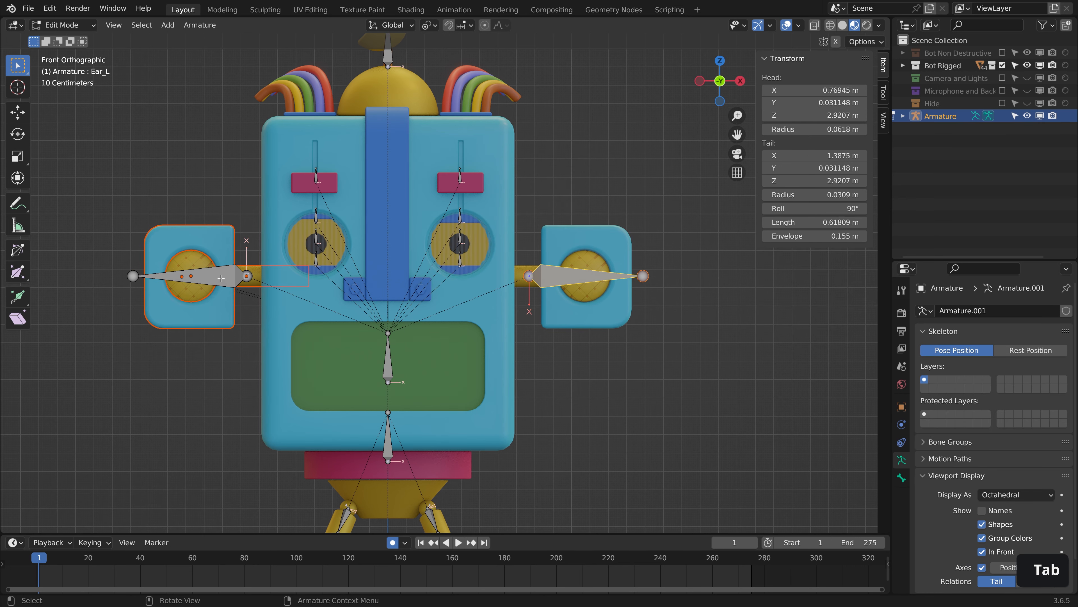
click(221, 278)
key(Tab)
key(ctrl+p)
click(198, 274)
- Parent the pink left eyebrow to the left eyebrow bone using the Bone option
scroll(476, 182, up, 2)
shift+middle_drag(476, 182, 484, 230)
click(484, 231)
shift+click(463, 227)
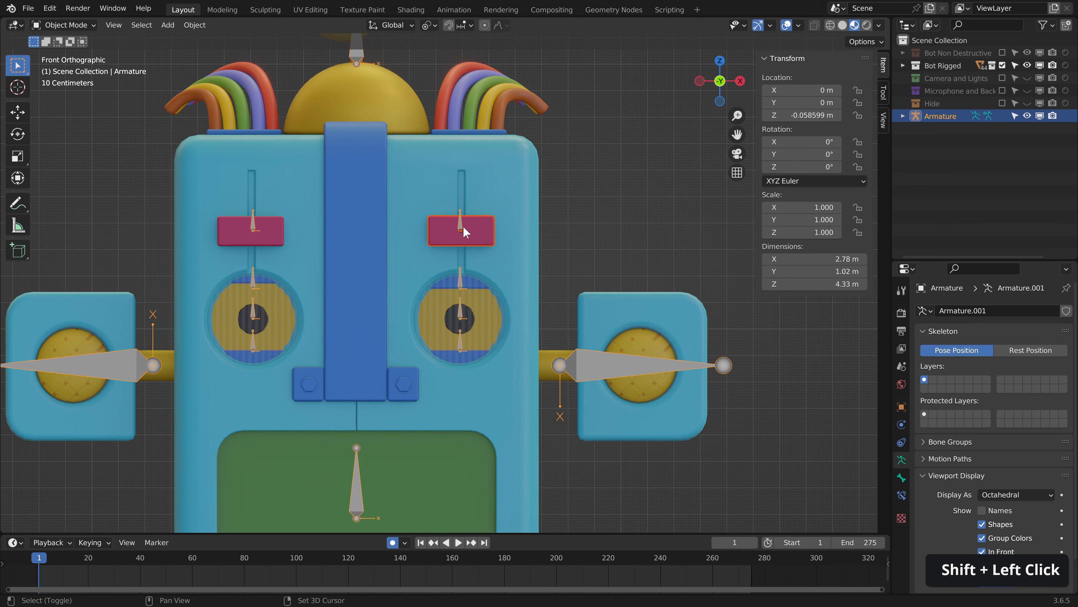
key(Tab)
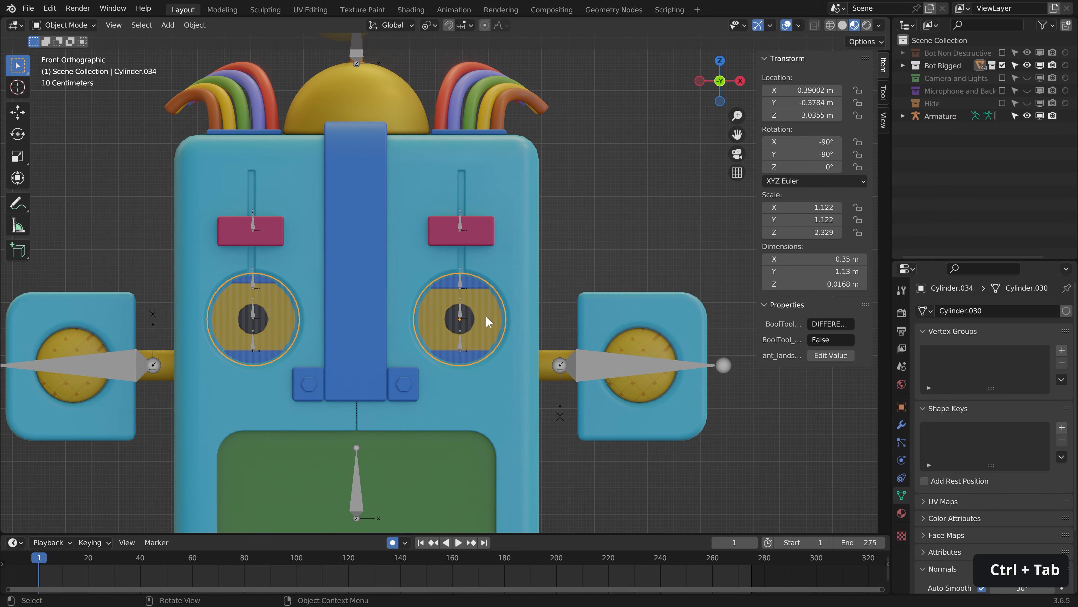
- Hide the round lens mesh covering both eyes and parent the left pupil to the Pupil_L bone using the Bone option
key(h)
click(470, 328)
shift+click(461, 311)
key(Tab)
click(460, 311)
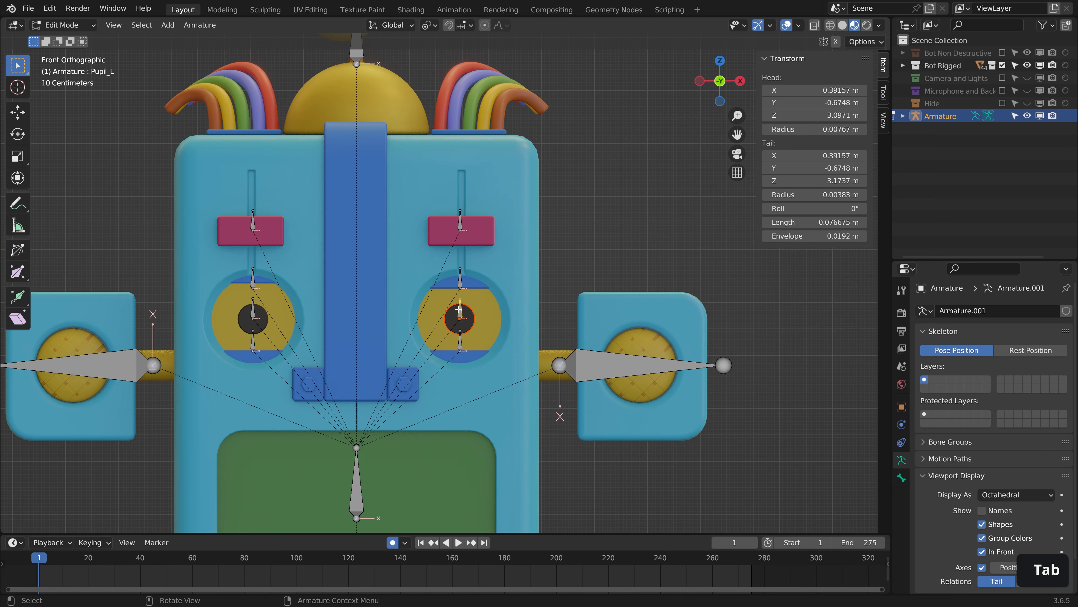
key(Tab)
key(ctrl+p)
click(472, 337)
- Parent the left lower eyelid to the left lower lid bone using the Bone option
click(478, 364)
shift+click(462, 345)
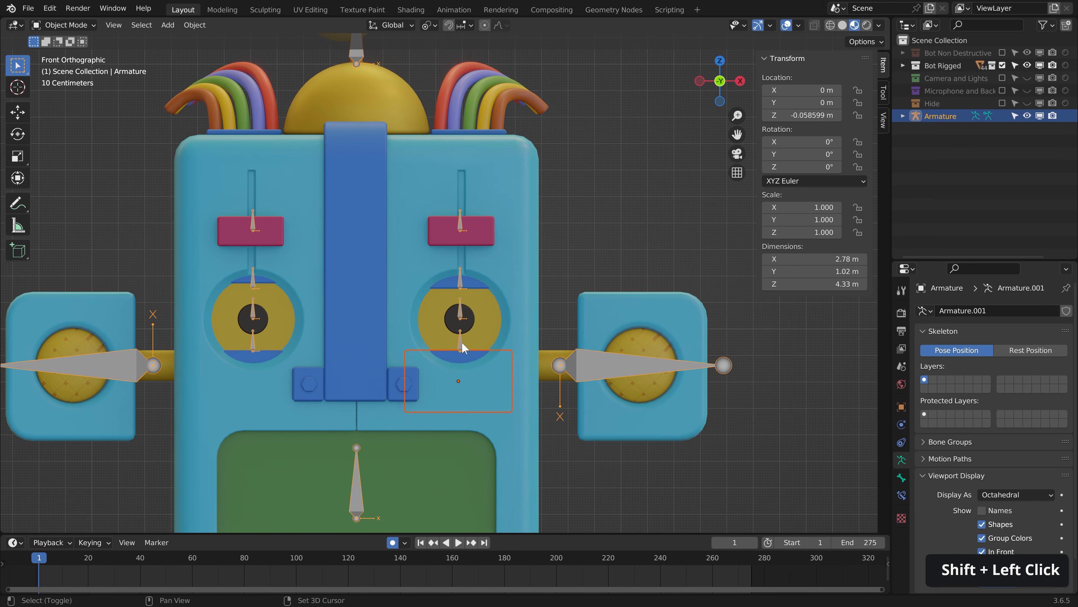
key(Tab)
click(461, 346)
key(Tab)
key(ctrl+p)
click(461, 343)
- Try to parent the left upper eyelid to the UpperLid_L bone using the Bone option
click(475, 286)
shift+click(462, 281)
key(Tab)
click(463, 282)
key(Tab)
key(ctrl+p)
click(464, 282)
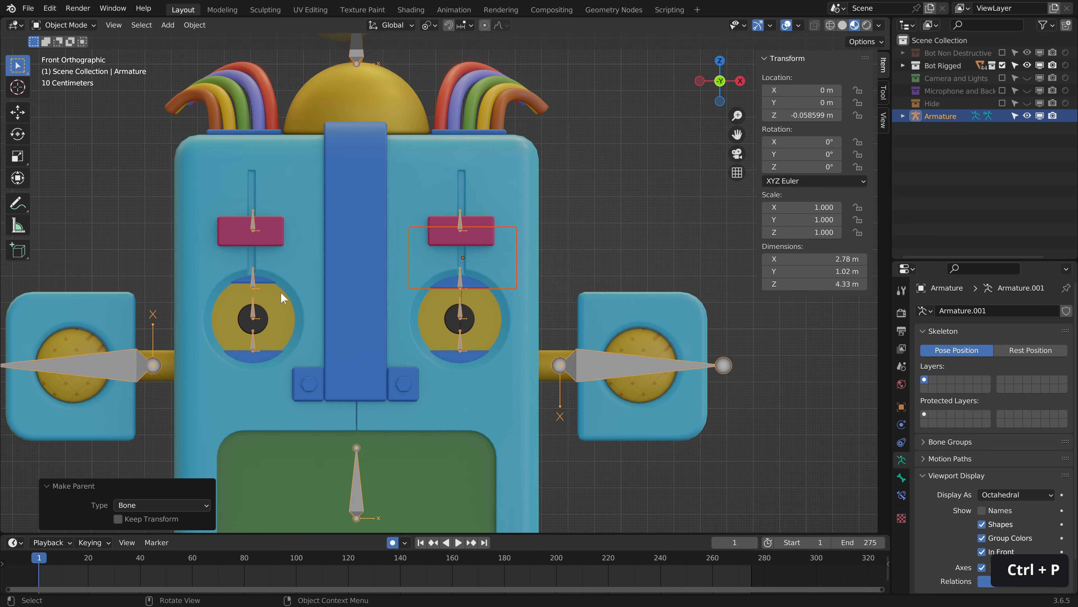
- Parent the right upper eyelid to the UpperLid_R bone using the Bone option
click(272, 285)
shift+click(250, 282)
key(Tab)
click(253, 285)
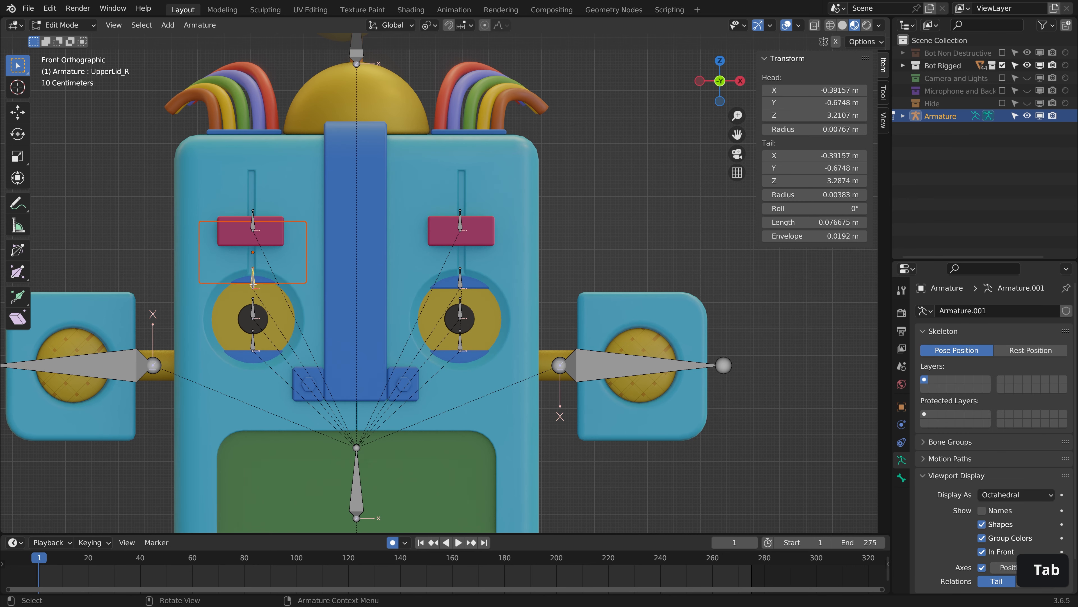
key(Tab)
key(ctrl+p)
click(255, 289)
- Parent the right lower eyelid to the right lower lid bone using the Bone option
click(259, 347)
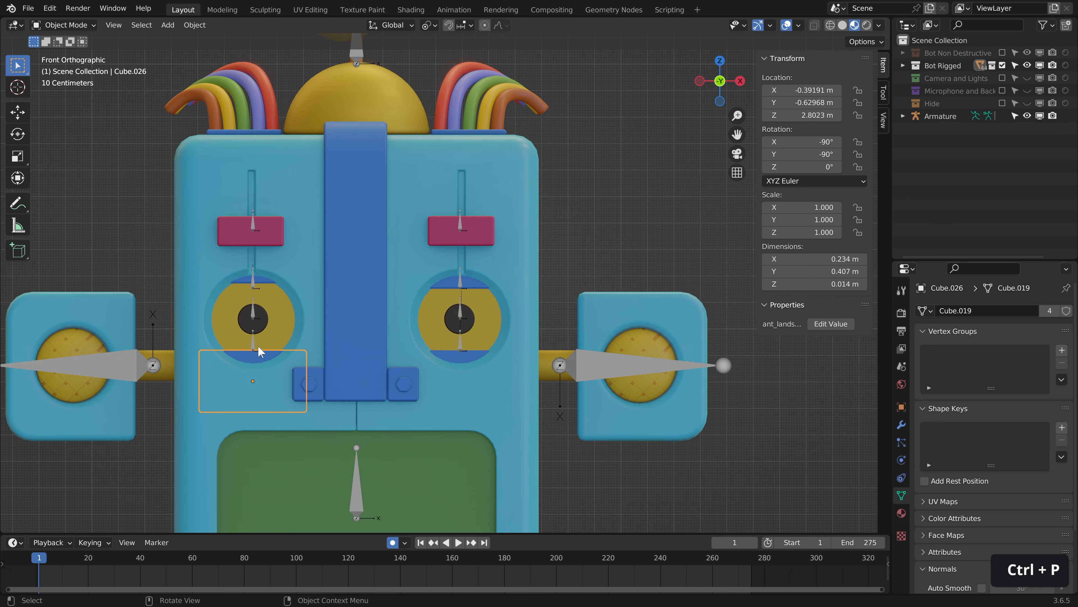
shift+click(251, 339)
key(Tab)
click(252, 340)
key(Tab)
key(ctrl+p)
click(253, 340)
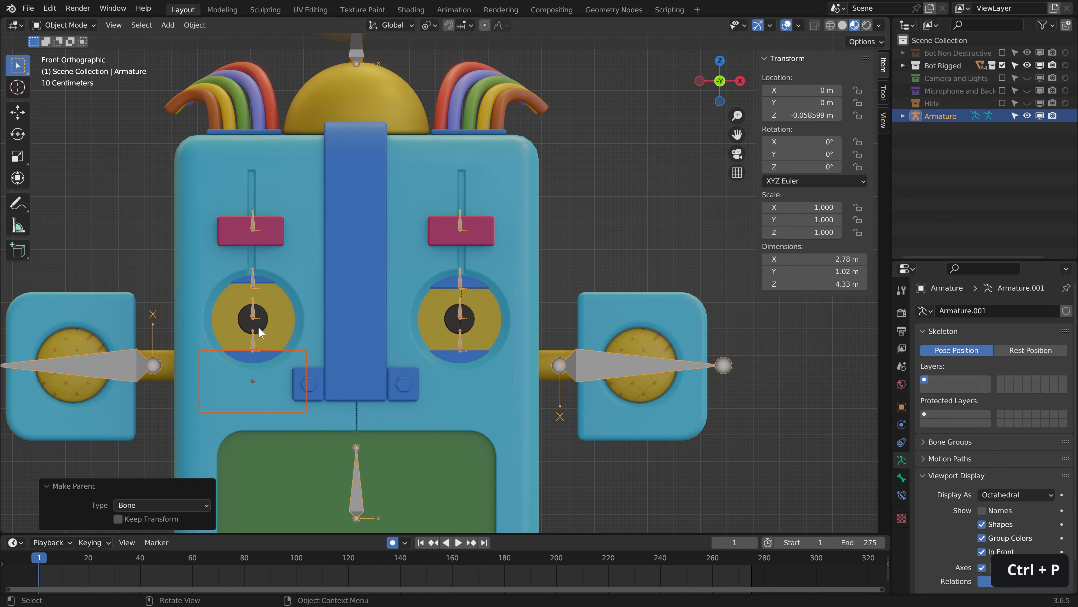
- Parent the right pupil to the Pupil_R bone using the Bone option
click(258, 325)
shift+click(251, 313)
key(Tab)
click(252, 313)
- Switch the armature to Pose Mode and test-move the Head bone, cancelling the move
key(ctrl+Tab)
scroll(334, 314, down, 4)
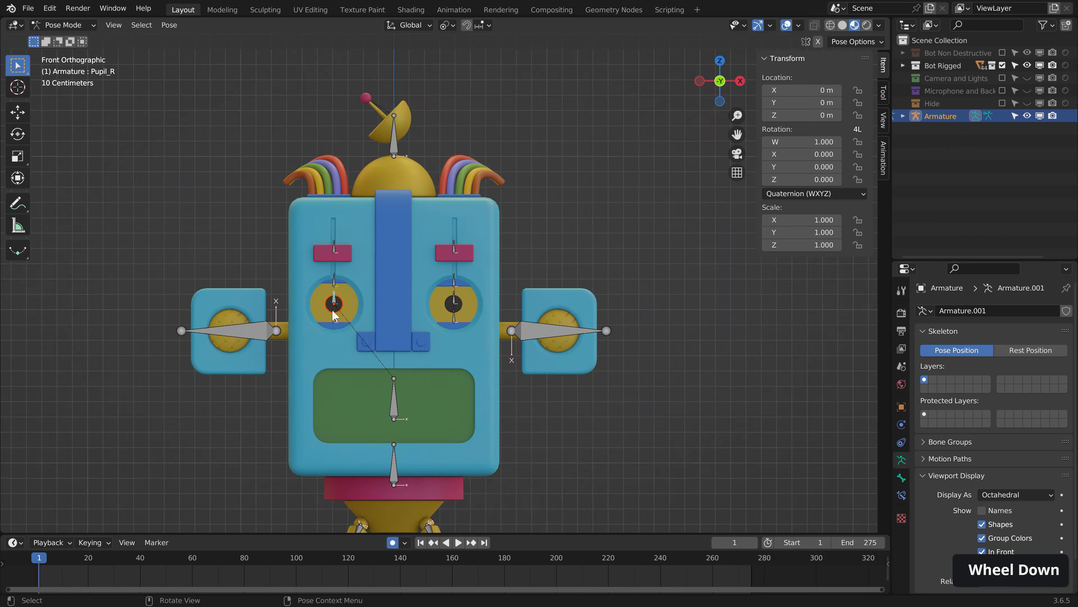
shift+middle_drag(400, 338, 385, 294)
shift+click(386, 395)
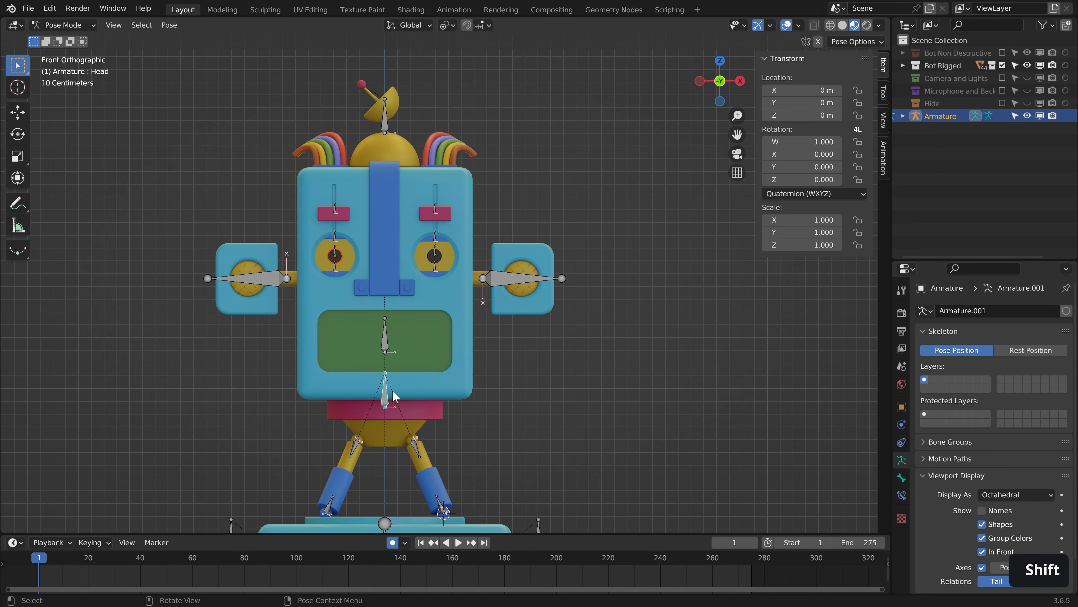
key(g)
right_click(407, 375)
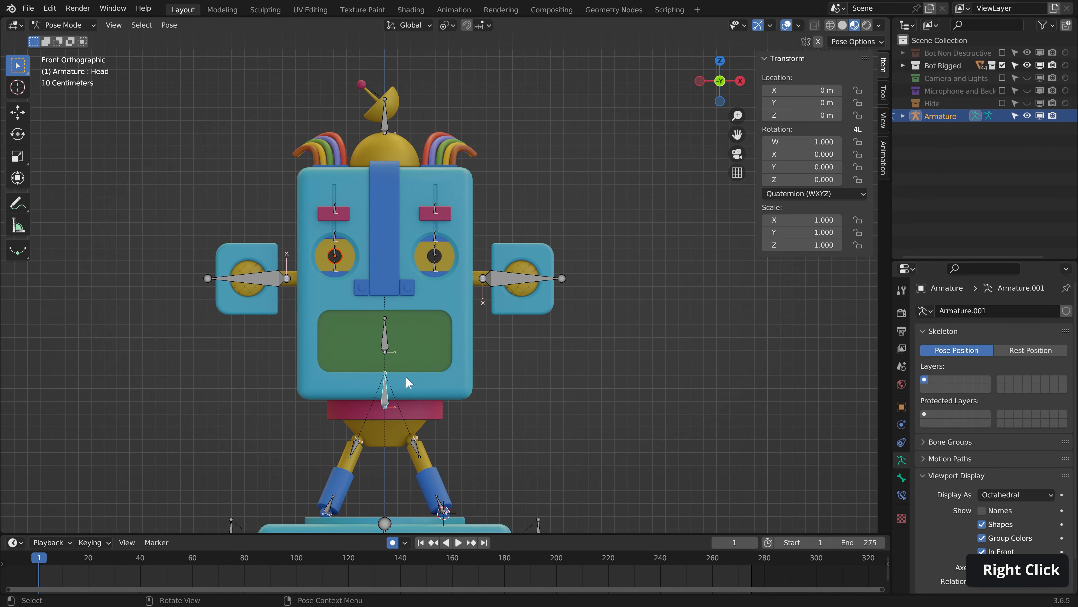
- Test-move the HeadOffset, Ear_L and left eye bones in Pose Mode, cancelling each move
click(386, 343)
key(g)
right_click(378, 299)
click(484, 282)
key(g)
right_click(443, 272)
click(435, 252)
click(437, 236)
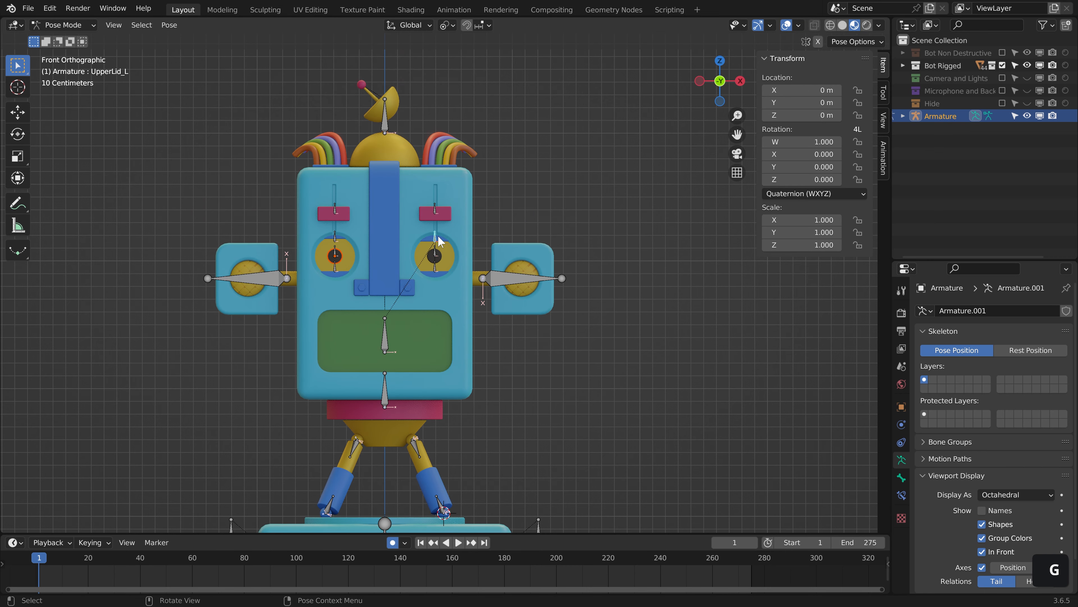
- Back in Object Mode, parent the left upper eyelid to the UpperLid_L bone again using the Bone option
key(ctrl+Tab)
scroll(457, 236, up, 4)
shift+click(438, 255)
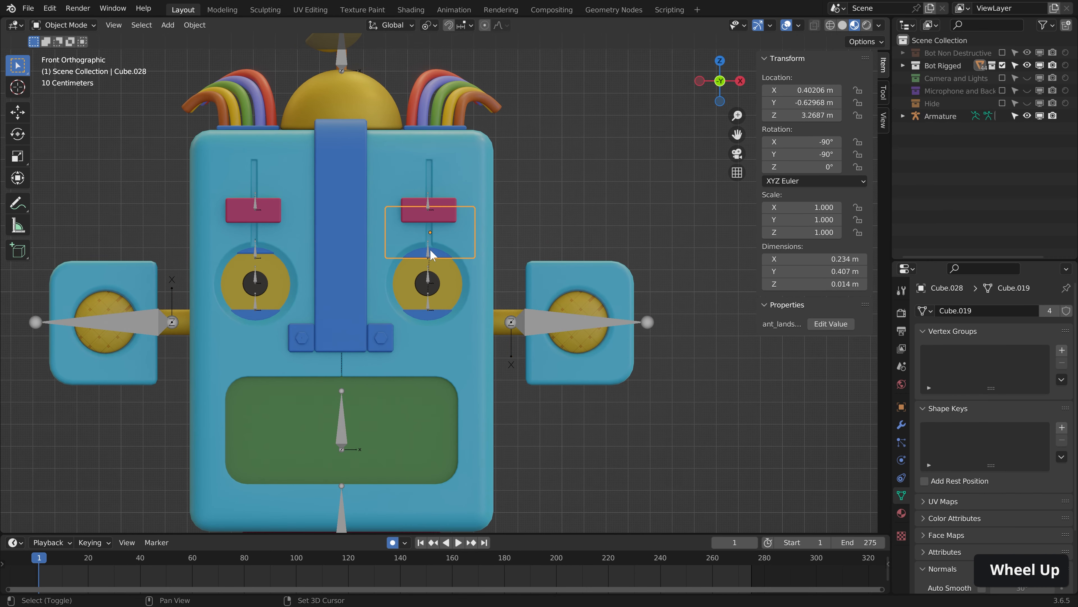
shift+click(428, 255)
key(Tab)
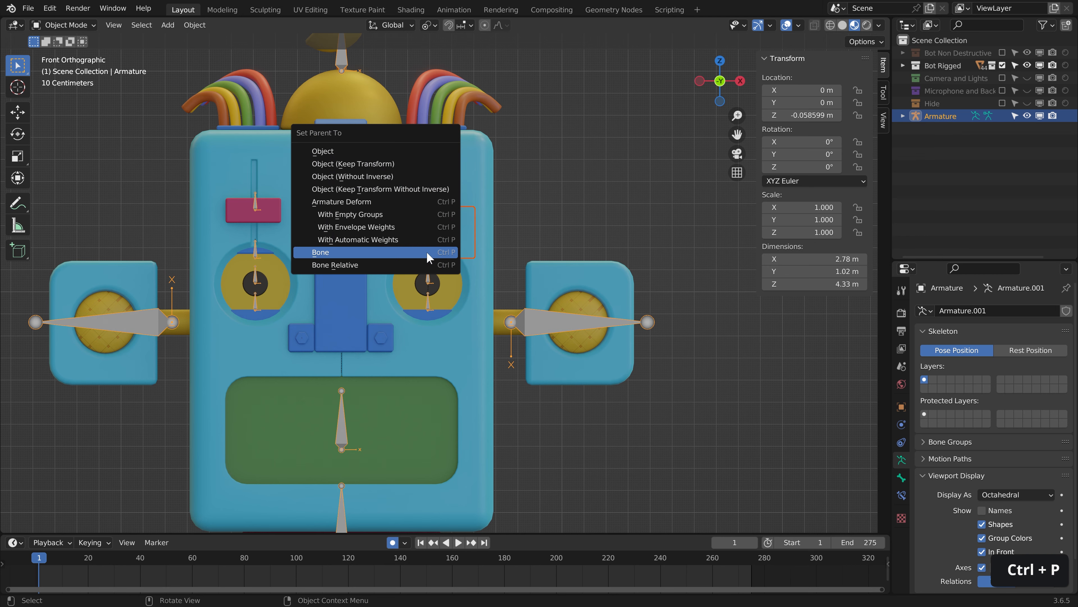
click(426, 251)
- Test-move the left upper and lower eyelid bones in Pose Mode, cancelling both moves
key(ctrl+Tab)
key(g)
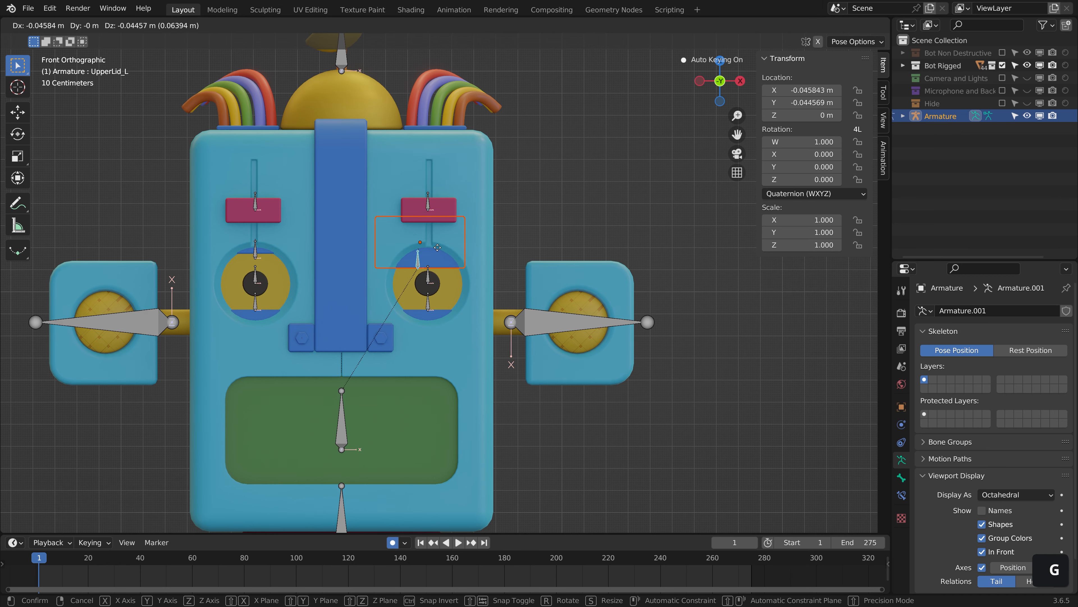
right_click(424, 284)
click(427, 302)
key(g)
right_click(434, 308)
- In Object Mode, parent the front-left yellow neck rod to its upper bone using the Bone option
key(ctrl+Tab)
scroll(460, 281, down, 3)
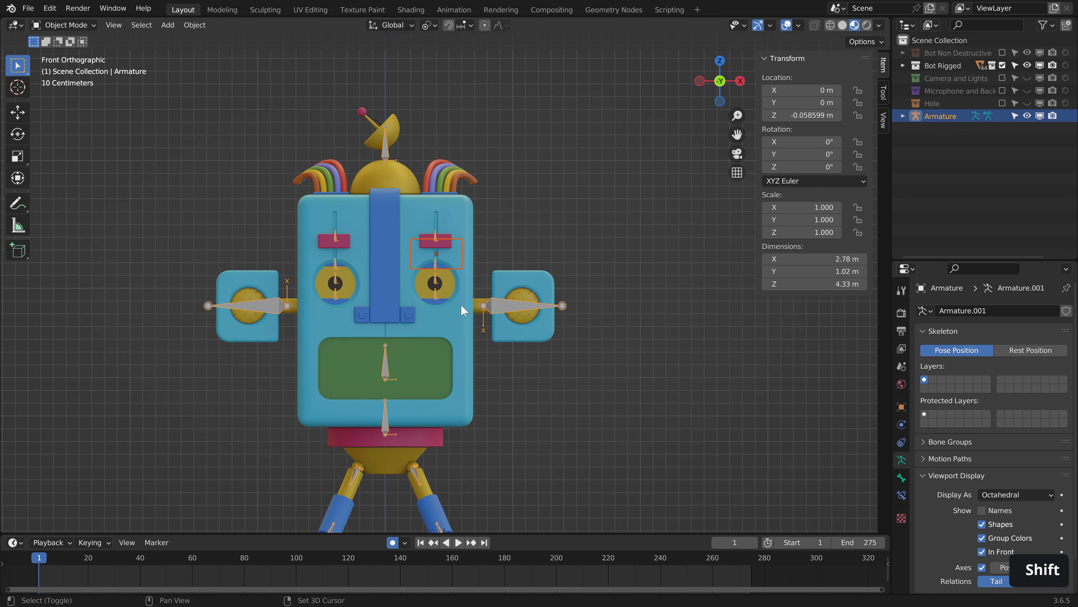
shift+middle_drag(461, 303, 461, 218)
scroll(467, 217, up, 1)
middle_drag(489, 215, 444, 217)
middle_drag(474, 373, 476, 397)
shift+middle_drag(476, 398, 517, 343)
scroll(514, 357, up, 3)
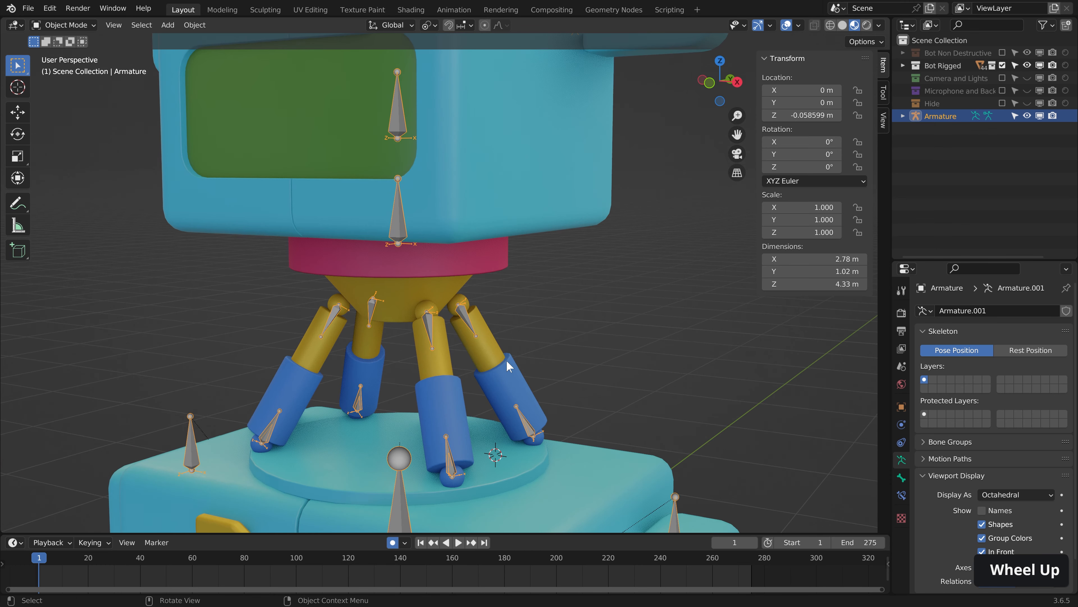
click(446, 356)
shift+click(429, 326)
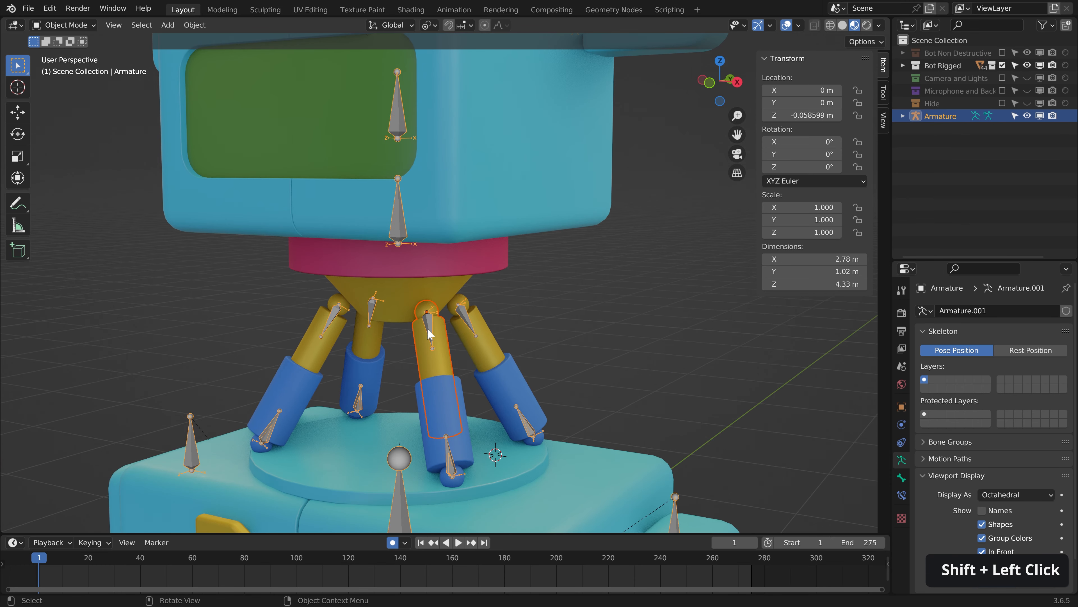
key(shift+Tab)
key(Tab)
key(ctrl+p)
click(429, 324)
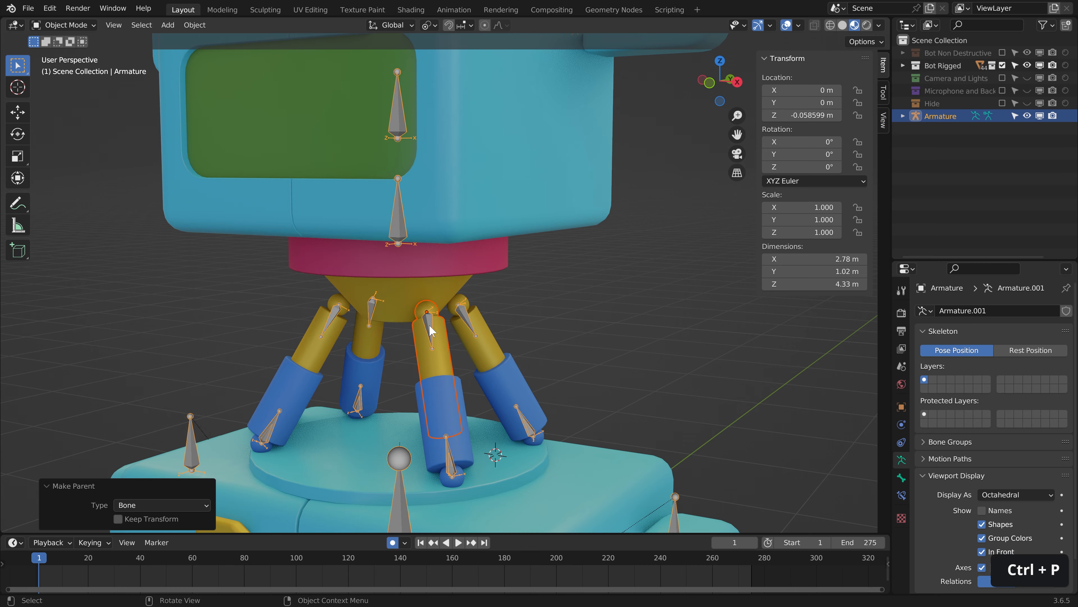
- Parent the rear-left, front-right and rear-right yellow neck rods to their own upper bones using the Bone option
click(471, 323)
shift+click(469, 316)
key(ctrl+p)
click(466, 314)
click(334, 314)
shift+click(333, 312)
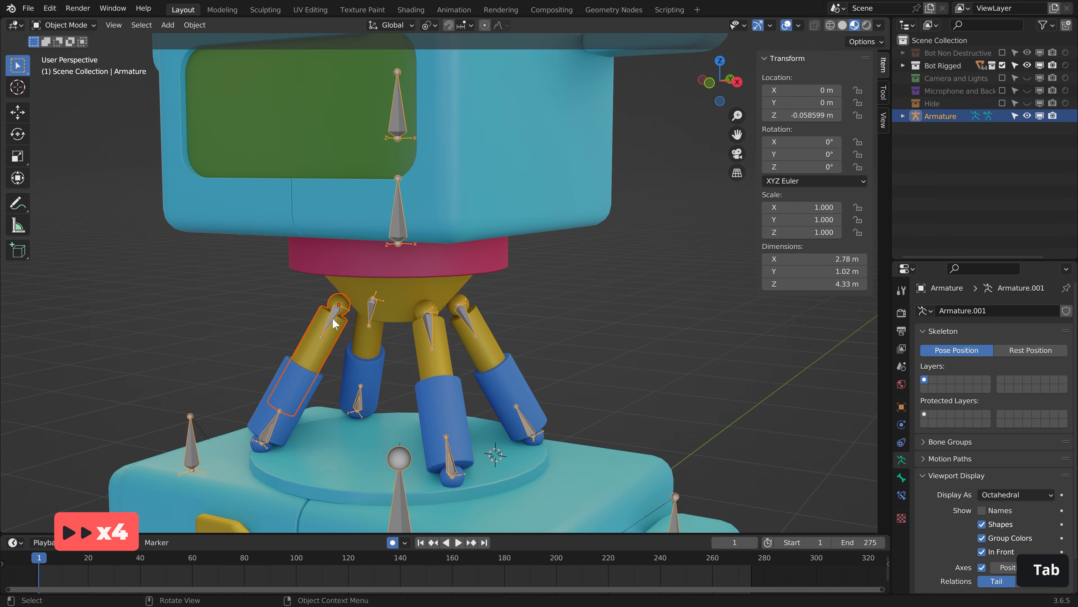
key(ctrl+p)
click(372, 318)
shift+click(370, 311)
- Parent the rear-left blue neck sleeve to its lower bone using the Bone option
middle_drag(370, 314, 447, 441)
scroll(448, 440, up, 3)
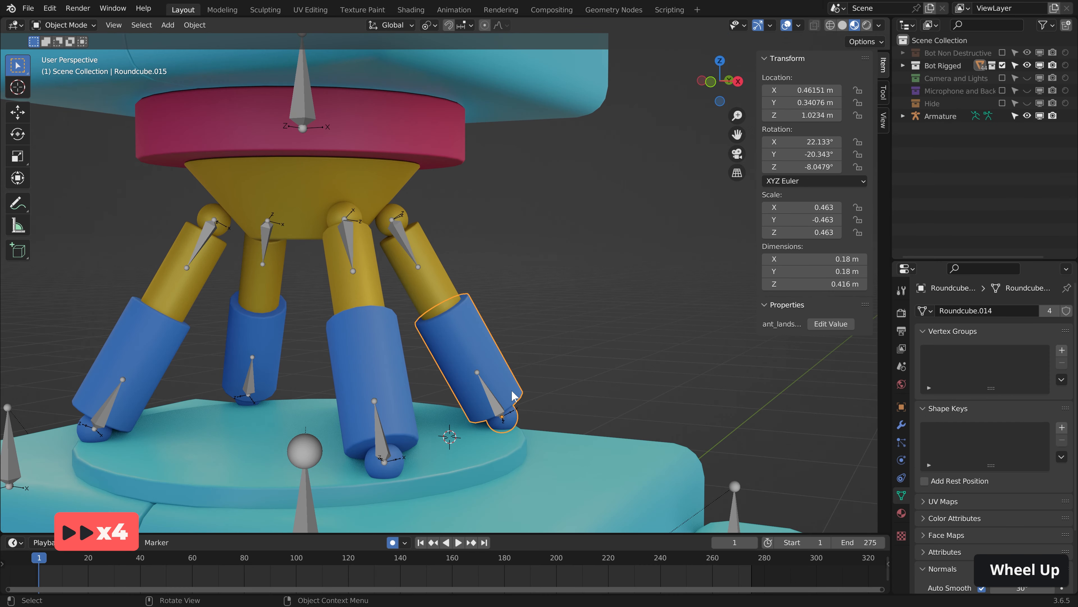
key(Tab)
key(ctrl+p)
key(ctrl+Tab)
- Parent the front-left and rear-right blue neck sleeves to their own lower bones using the Bone option
click(382, 382)
shift+click(382, 437)
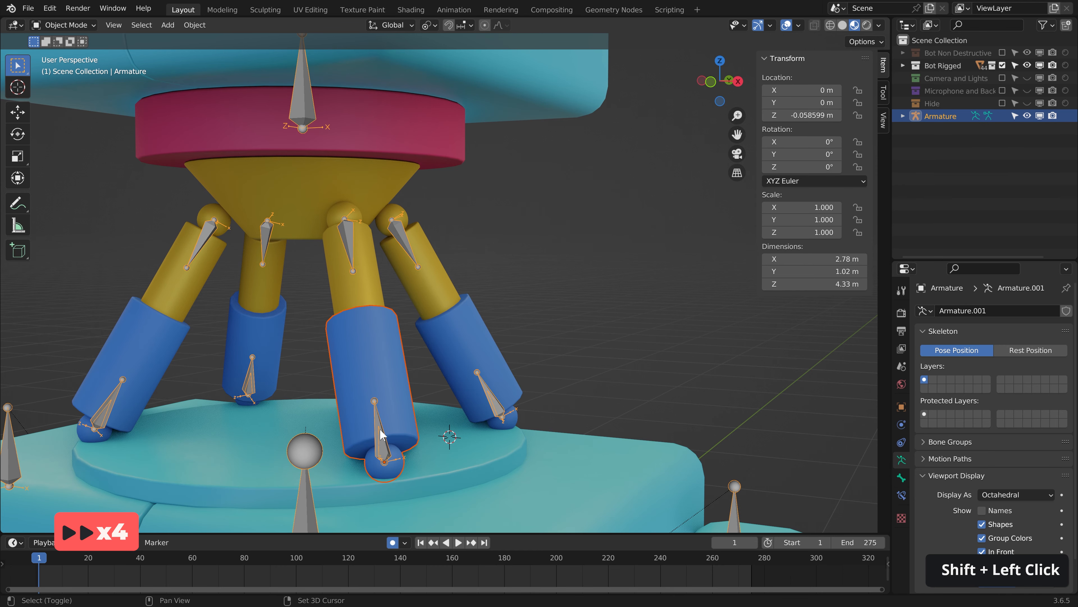
key(Tab)
key(ctrl+p)
key(Tab)
key(ctrl+p)
click(383, 343)
click(255, 346)
shift+click(252, 380)
key(Tab)
- Test the neck rig by transforming the Head bone in Pose Mode from the front view, cancelling the change
right_click(414, 271)
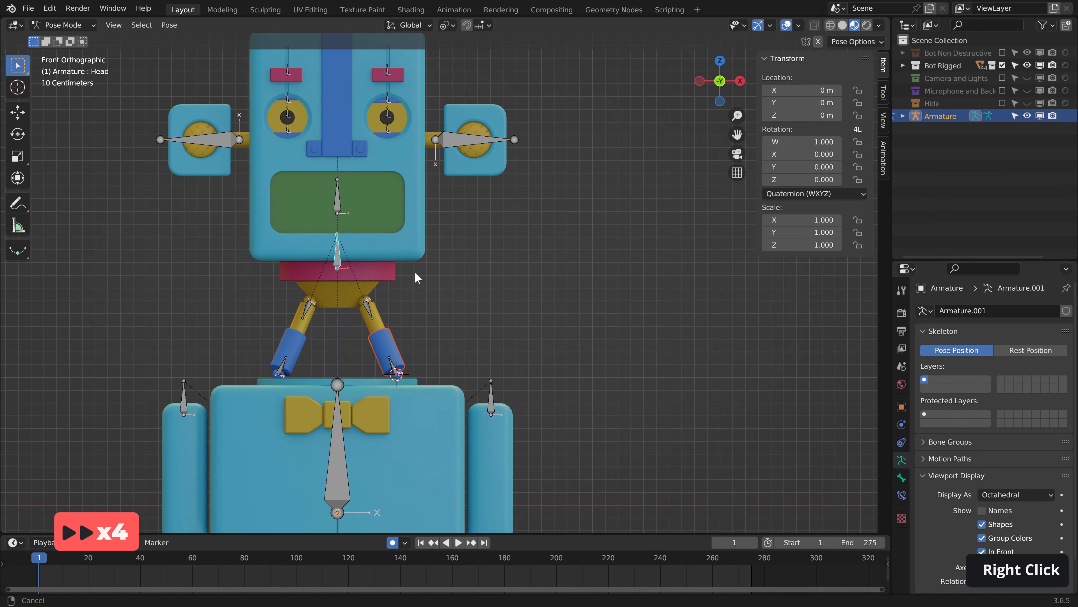
middle_drag(415, 272, 504, 282)
scroll(561, 255, down, 4)
scroll(527, 272, down, 3)
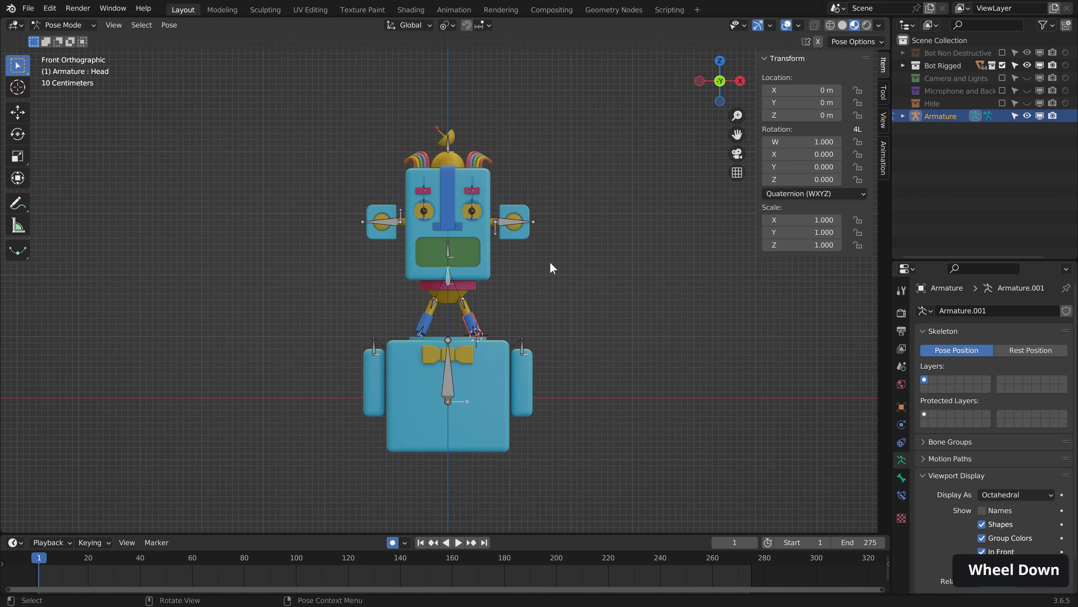
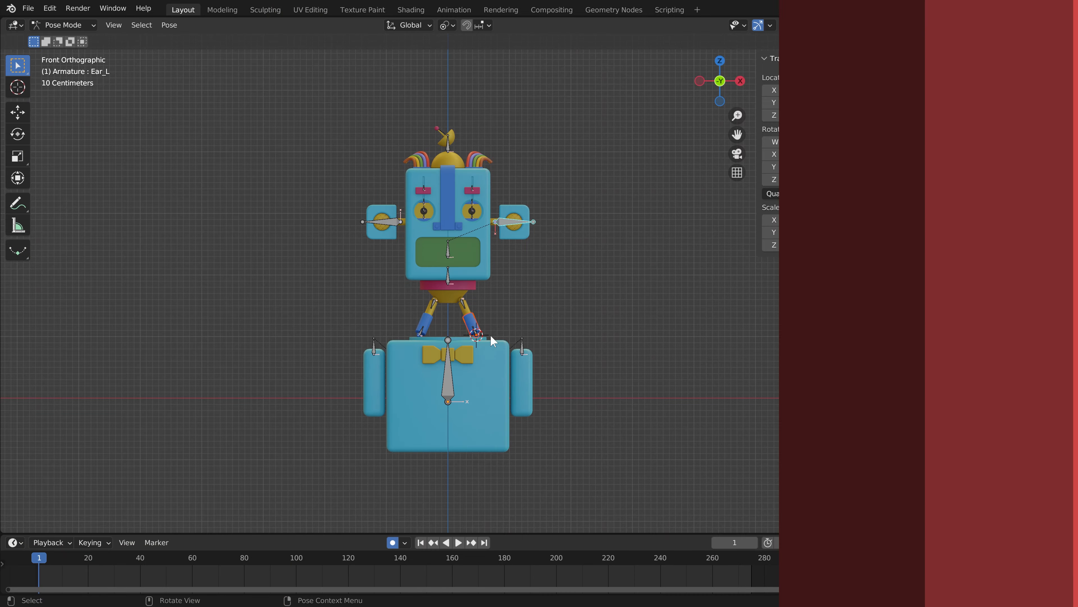
- Test-rotate the Ear_L bone around its local Y axis and cancel the rotation
middle_drag(492, 340, 569, 297)
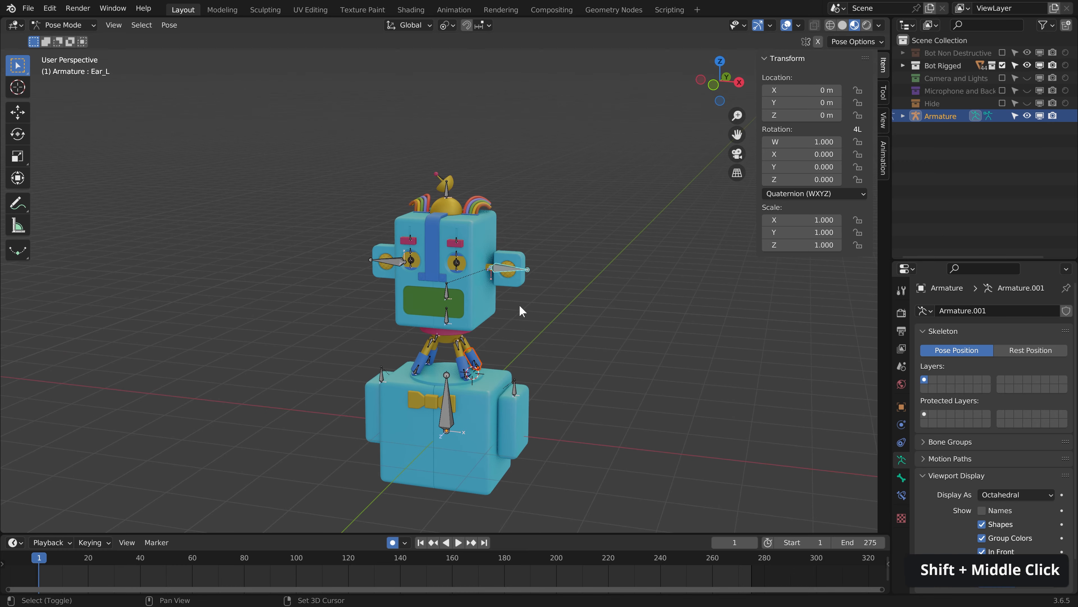
scroll(573, 293, up, 2)
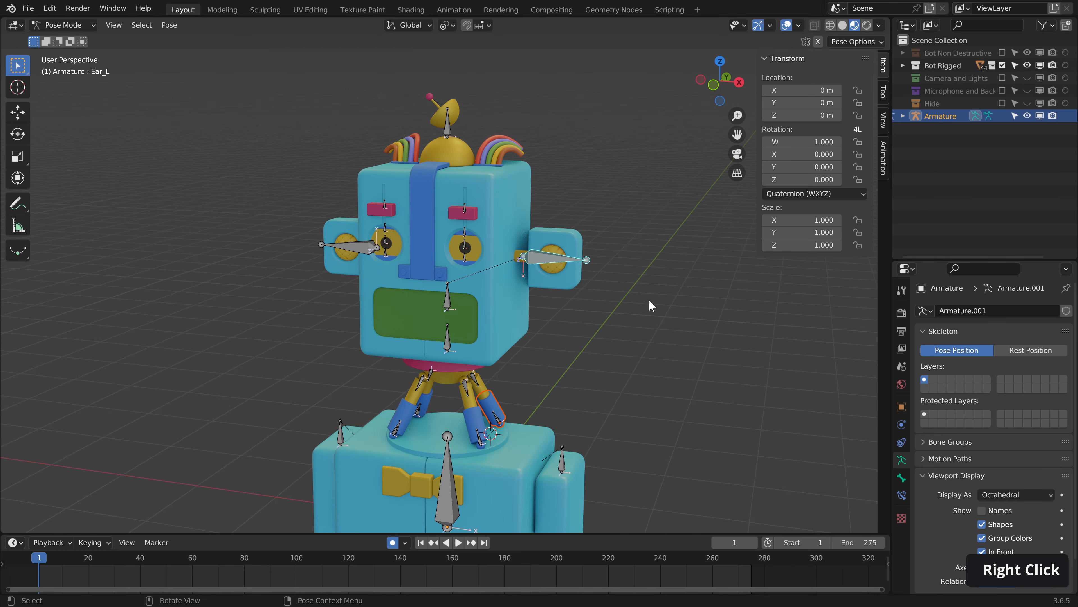
shift+middle_drag(571, 340, 610, 294)
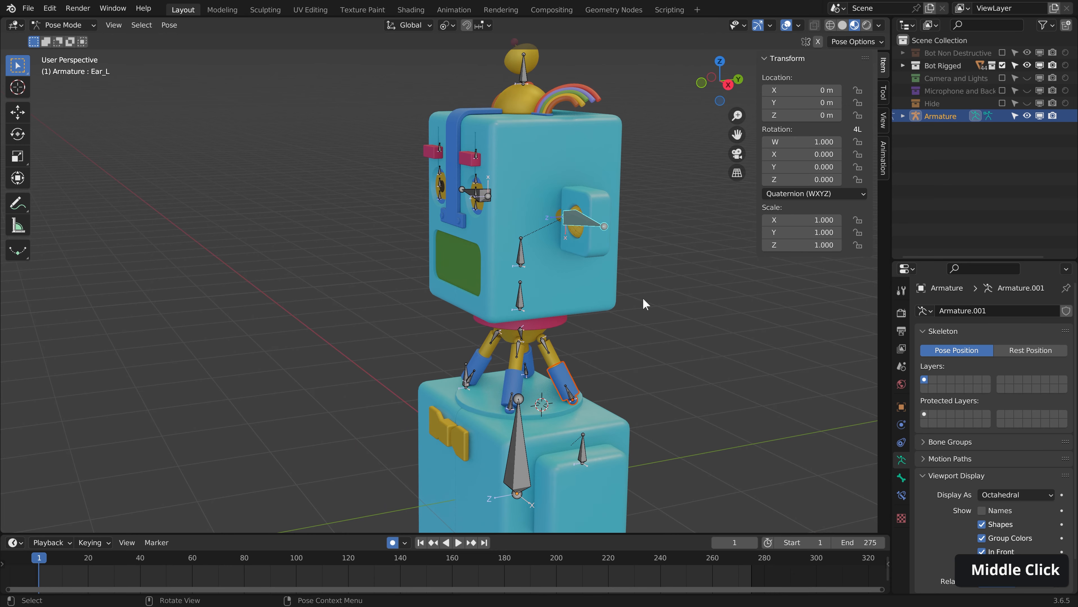
mouse_move(643, 303)
middle_down()
mouse_move(715, 296)
mouse_move(602, 260)
mouse_move(551, 279)
mouse_move(625, 277)
mouse_move(645, 294)
middle_up()
key(r)
key(y)
key(y)
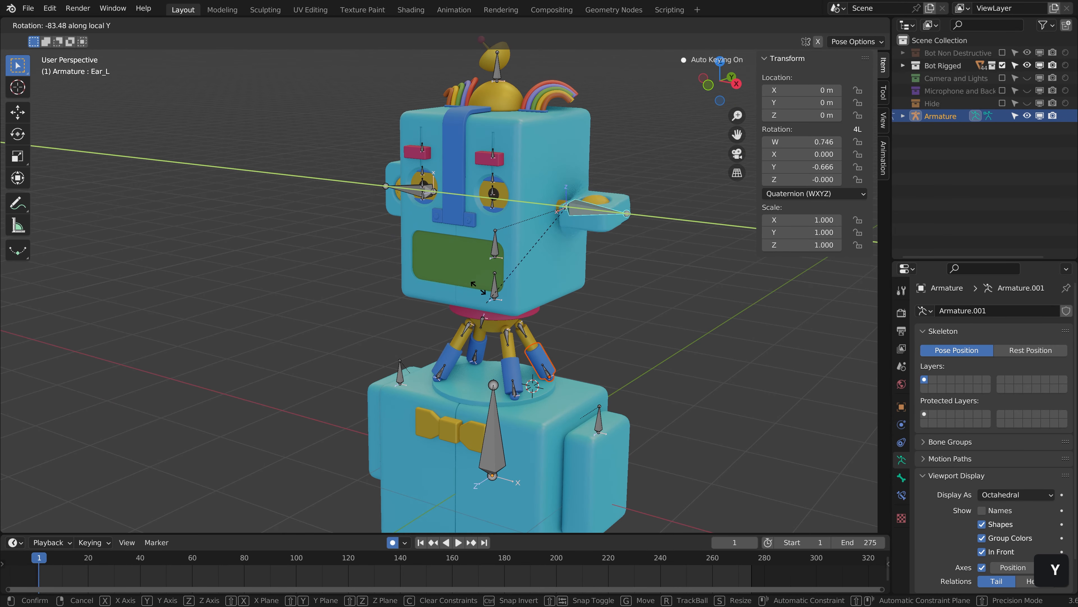
right_click(505, 271)
- Add a Limit Rotation bone constraint to the Ear_L bone
middle_drag(504, 271, 535, 277)
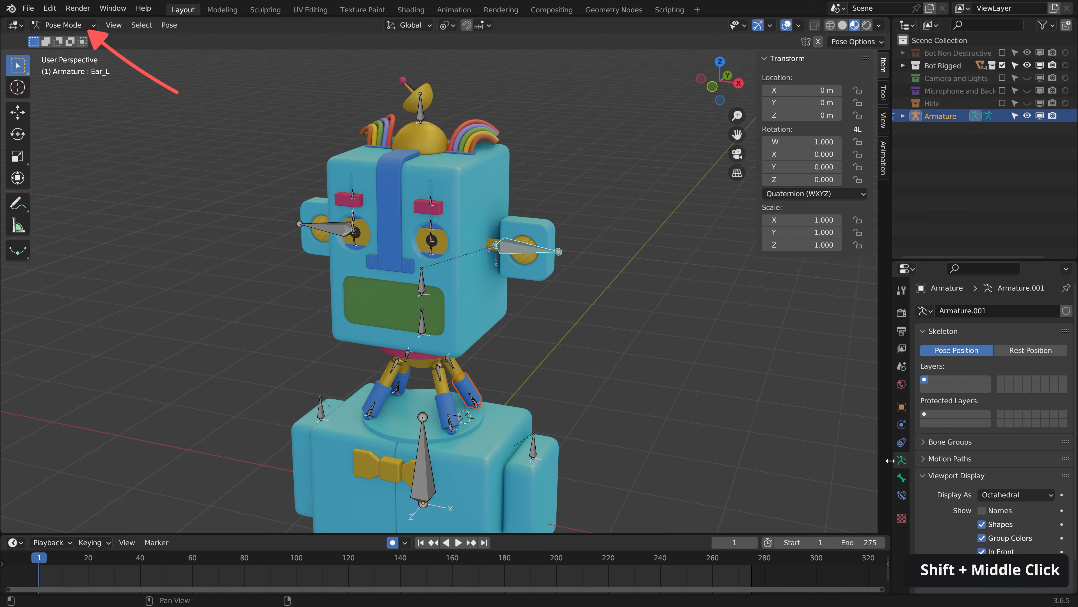
click(903, 493)
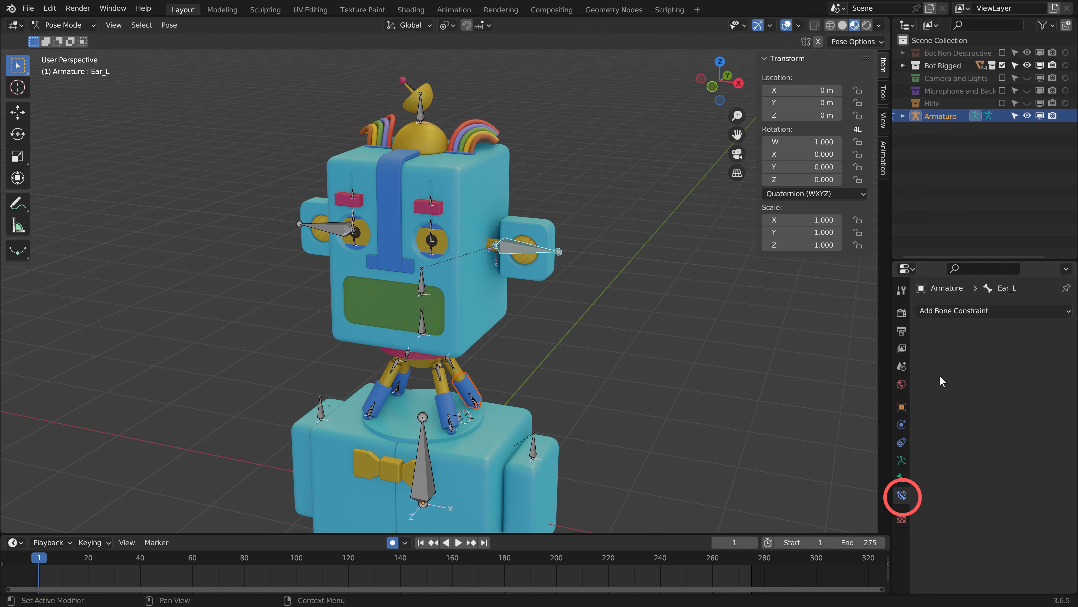
click(959, 311)
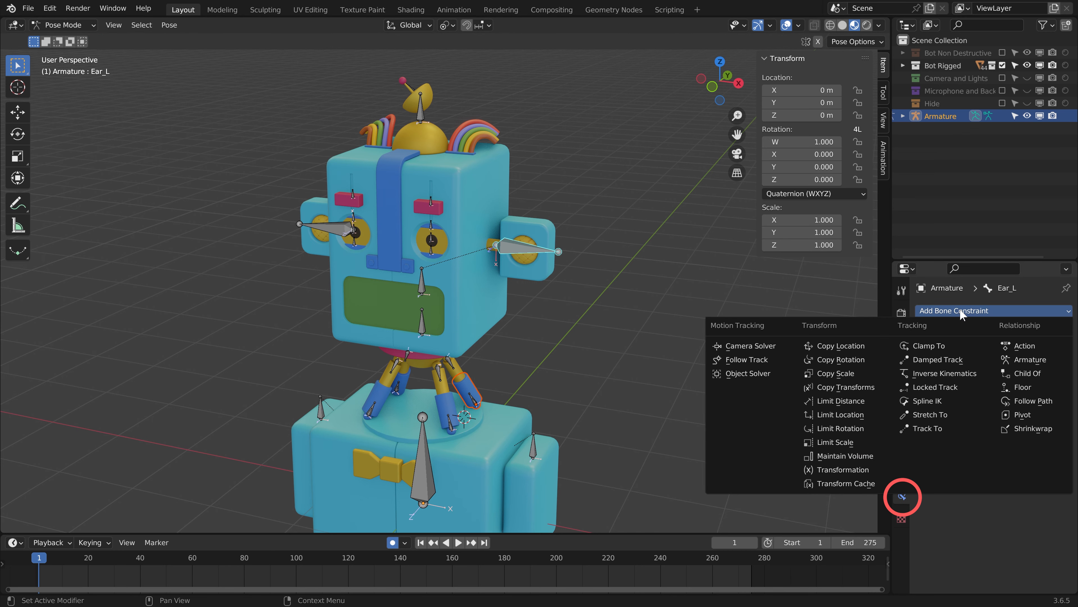
click(865, 427)
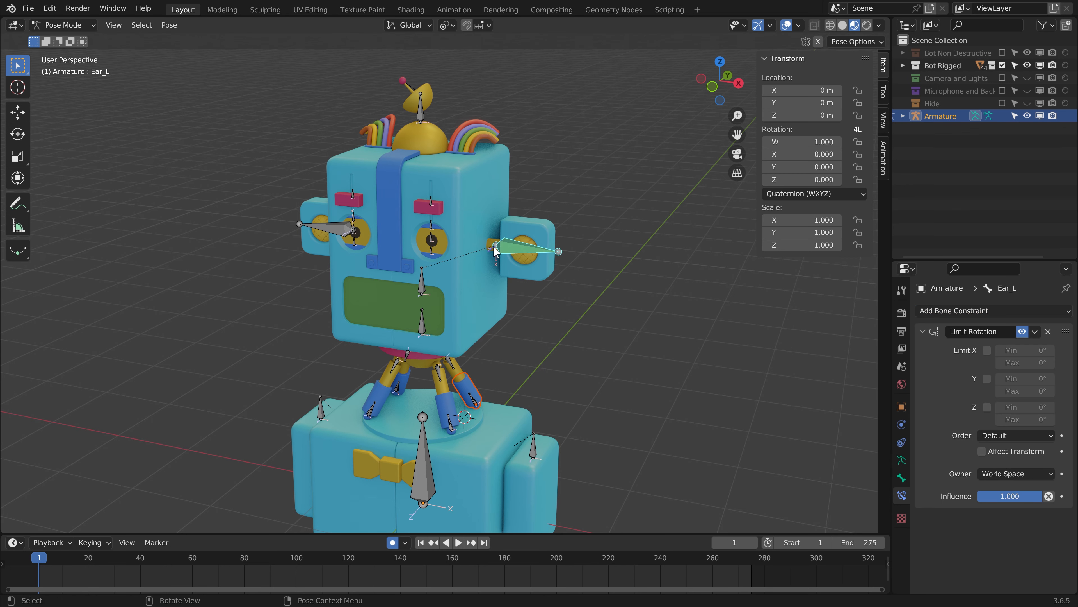
- Enable Limit X and Limit Z on Ear_L's Limit Rotation constraint and set its owner to Local Space
click(987, 350)
click(987, 407)
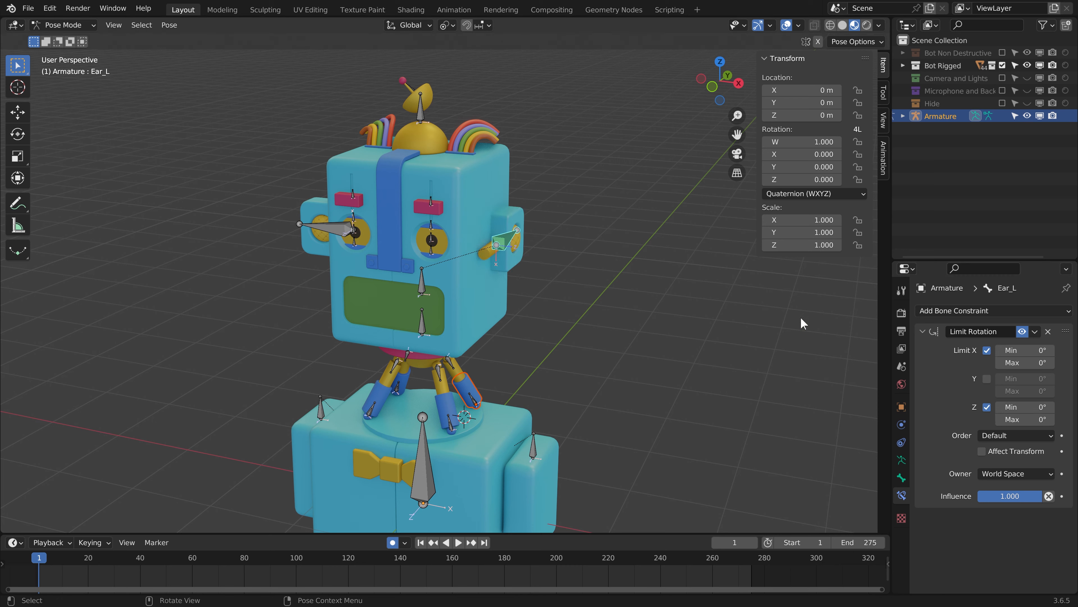
click(1008, 470)
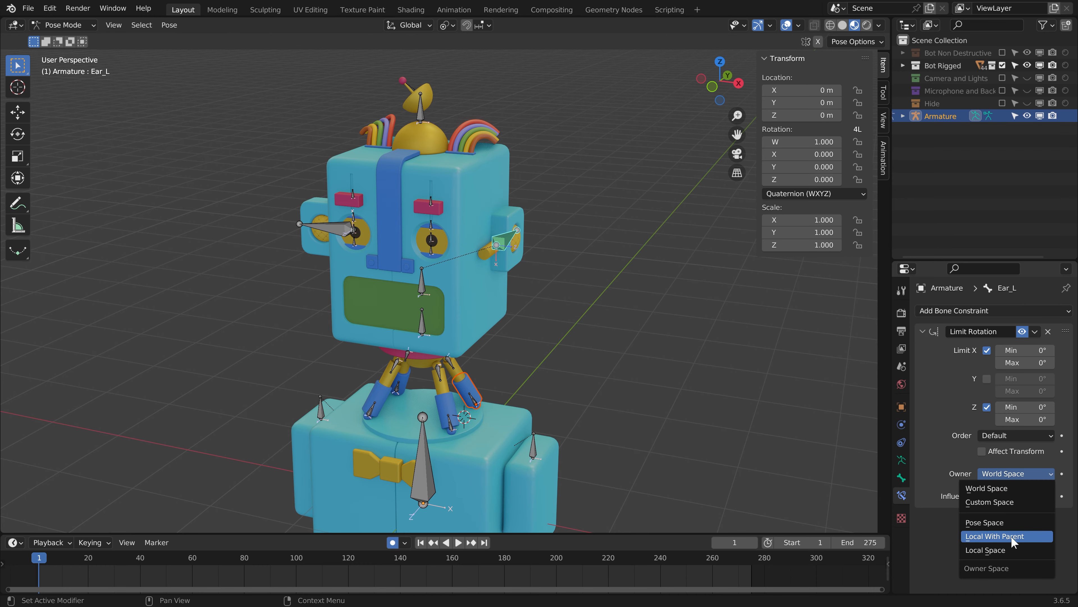
click(1014, 551)
- Test-rotate the Ear_L bone freely from several angles to check its constrained rotation
middle_drag(414, 325, 569, 299)
key(r)
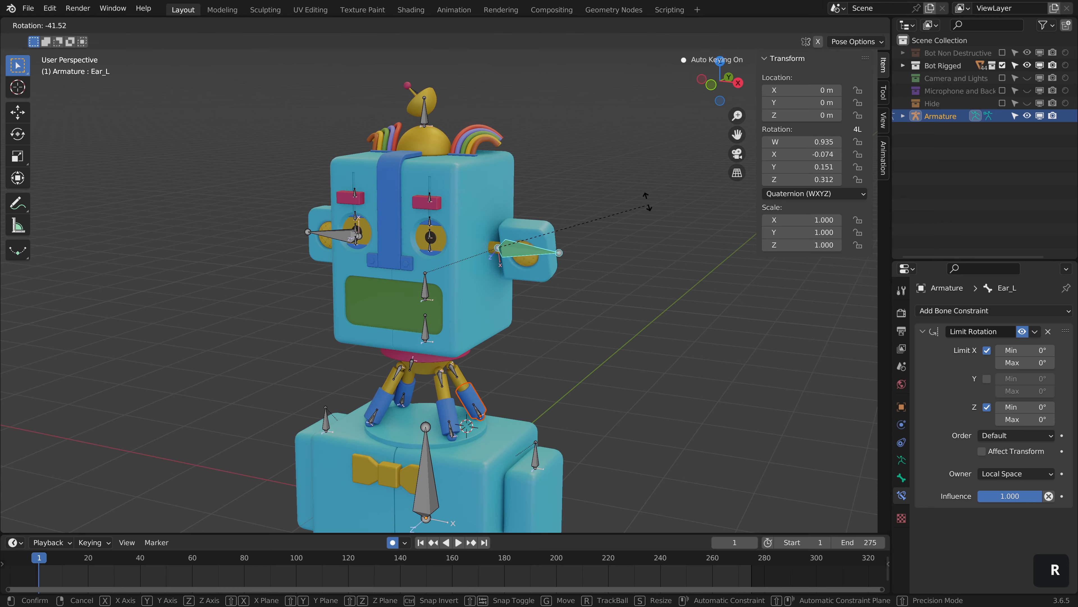
click(618, 337)
middle_drag(618, 336, 688, 272)
key(r)
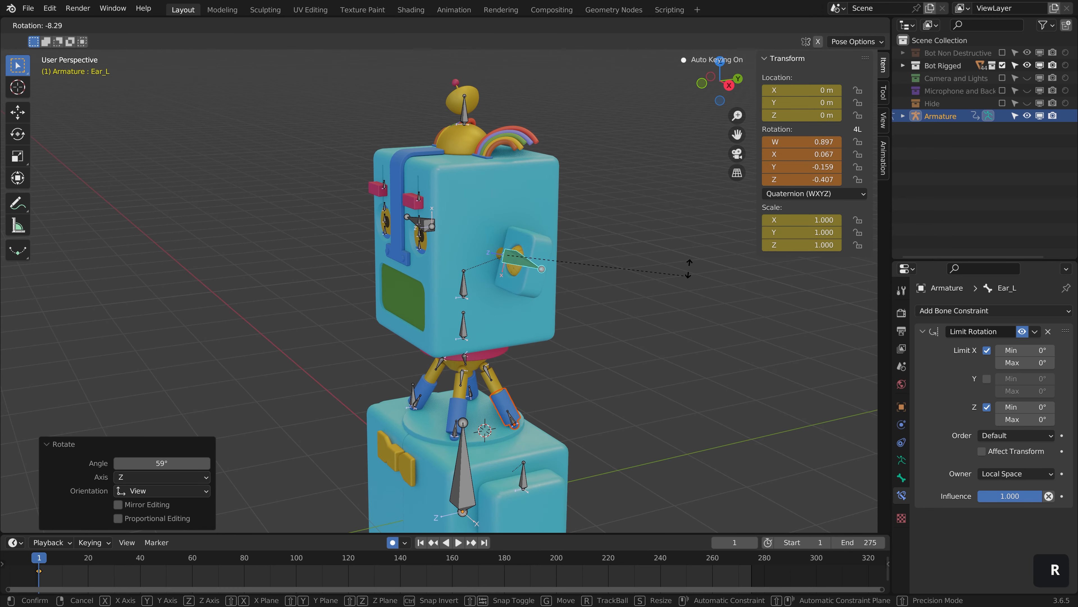
click(387, 220)
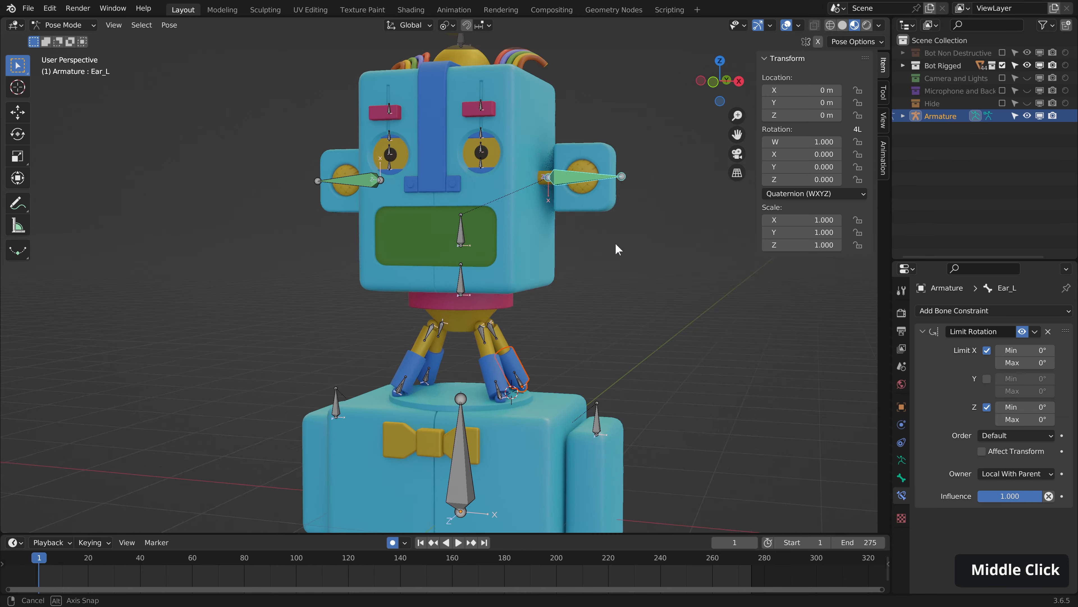
- Add a Damped Track constraint to Bone.010_L at the base of the front neck piston, targeting Bone.011_L
middle_drag(618, 248, 645, 325)
scroll(621, 231, up, 6)
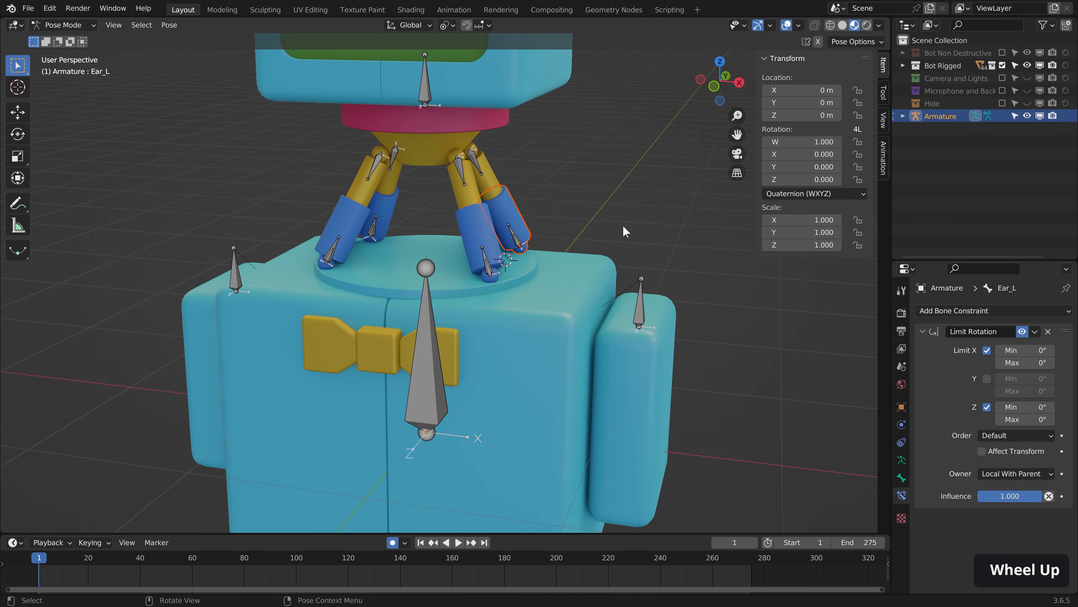
shift+middle_drag(641, 242, 614, 298)
scroll(615, 298, up, 2)
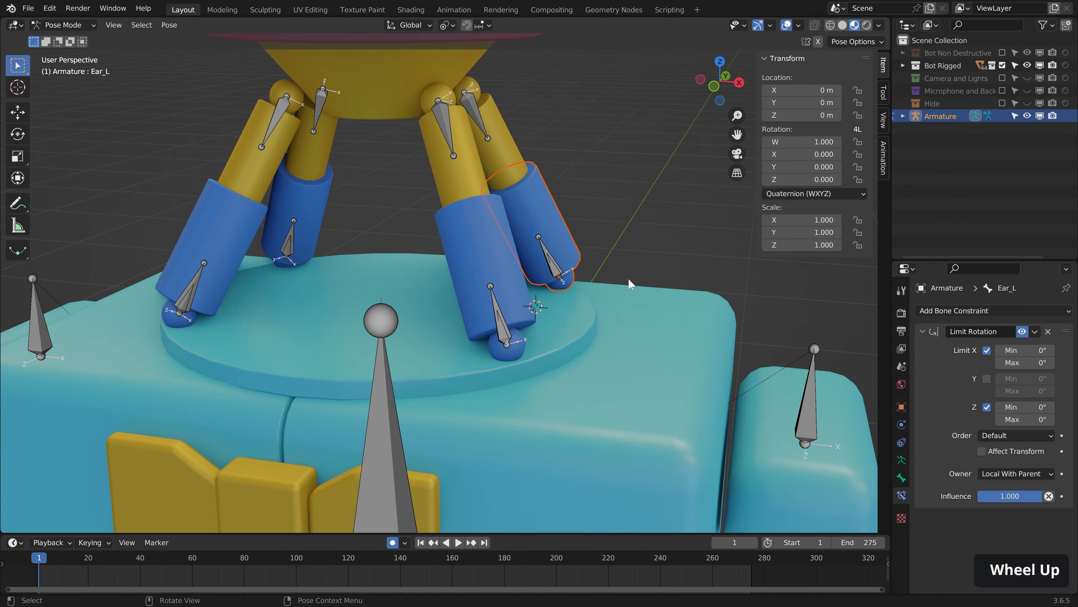
shift+scroll(616, 277, up, 3)
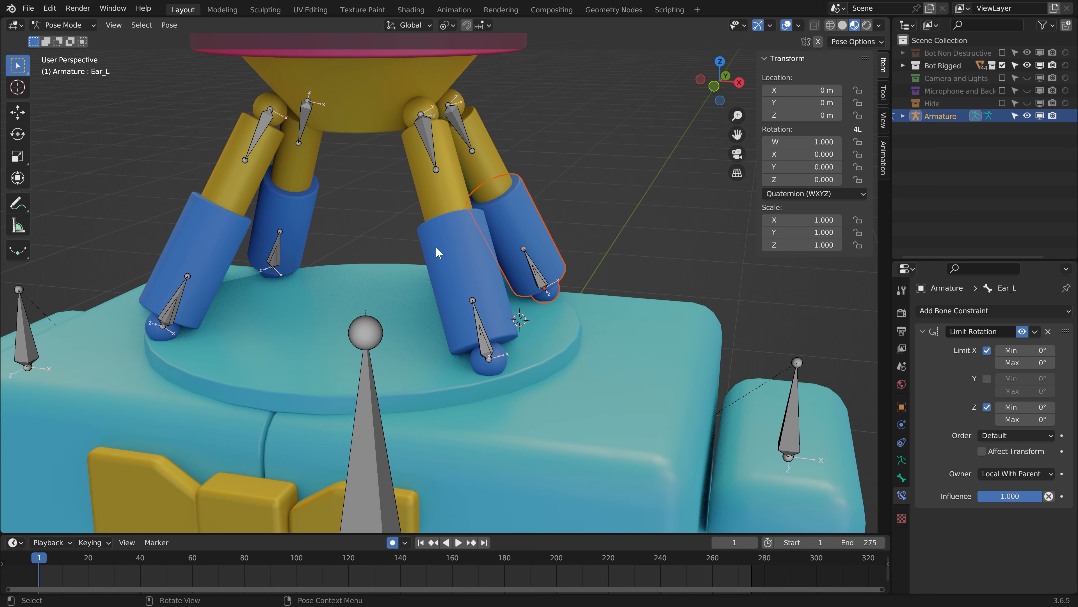
click(479, 324)
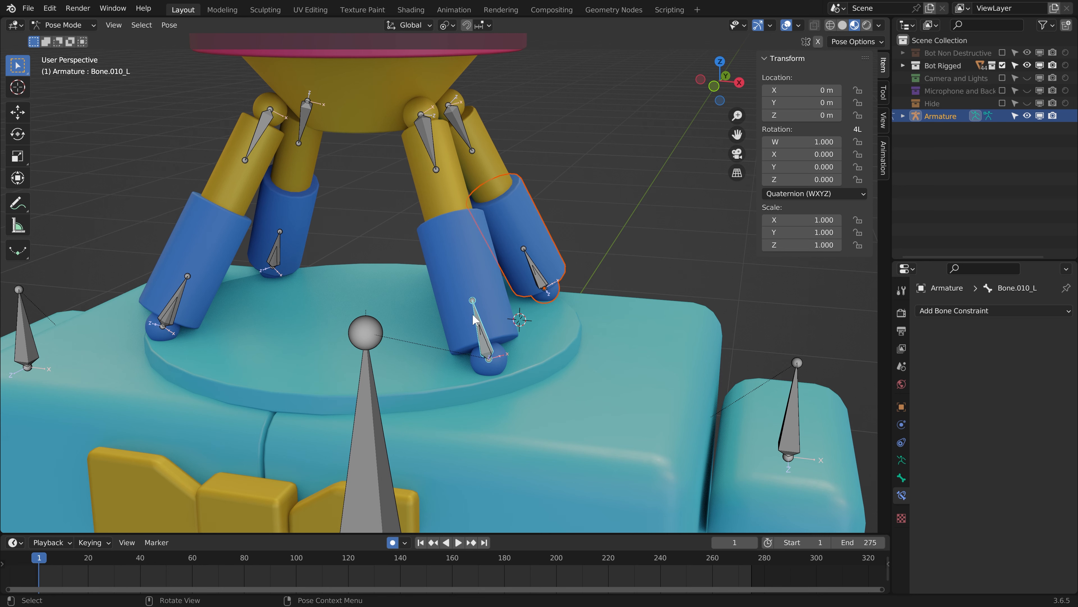
click(428, 123)
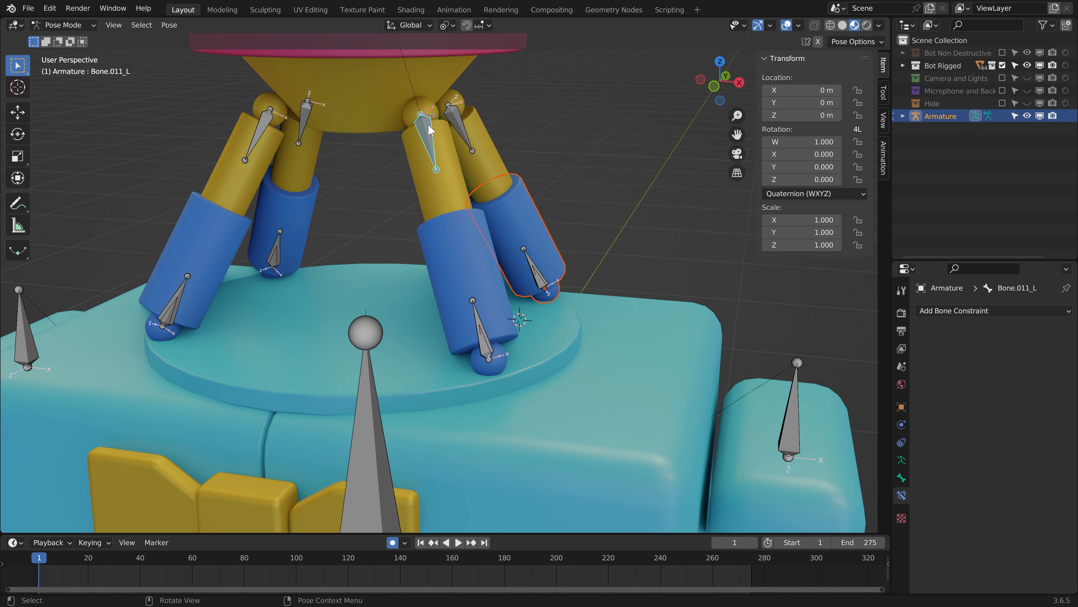
shift+click(477, 318)
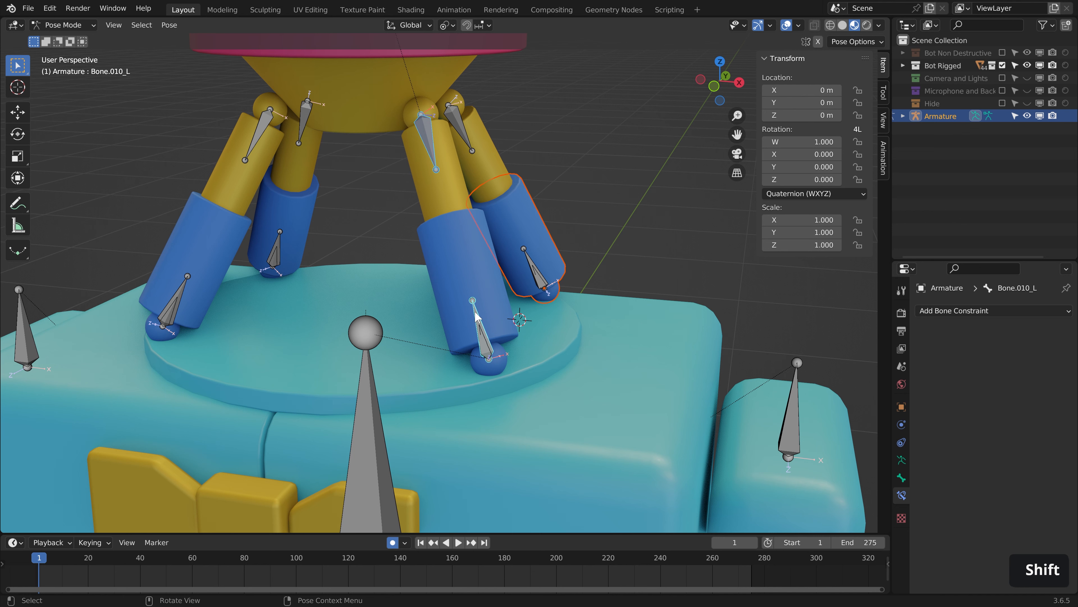
key(ctrl+shift+c)
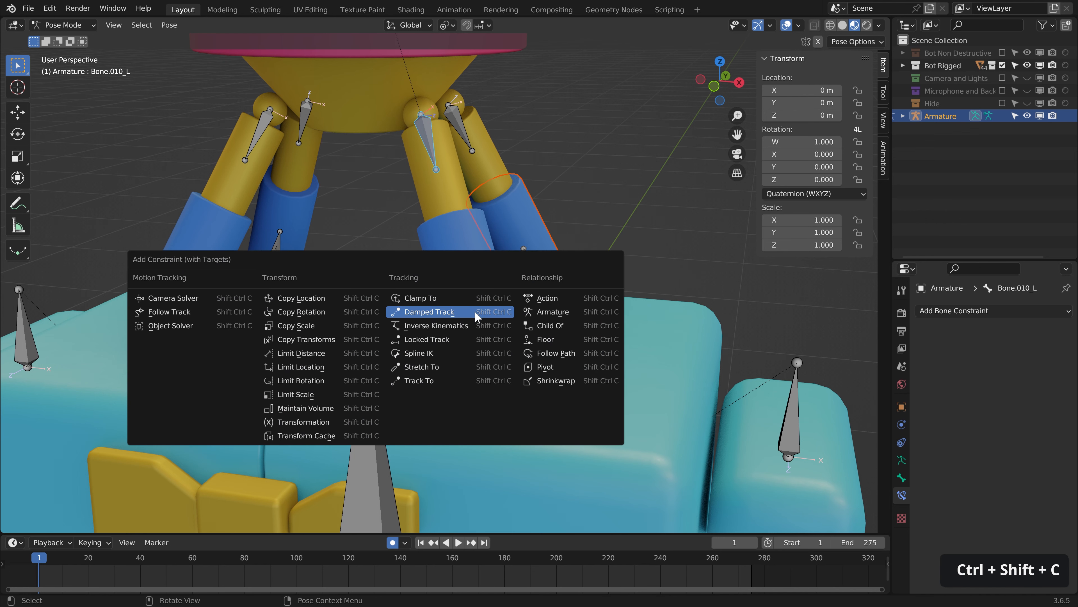
click(459, 315)
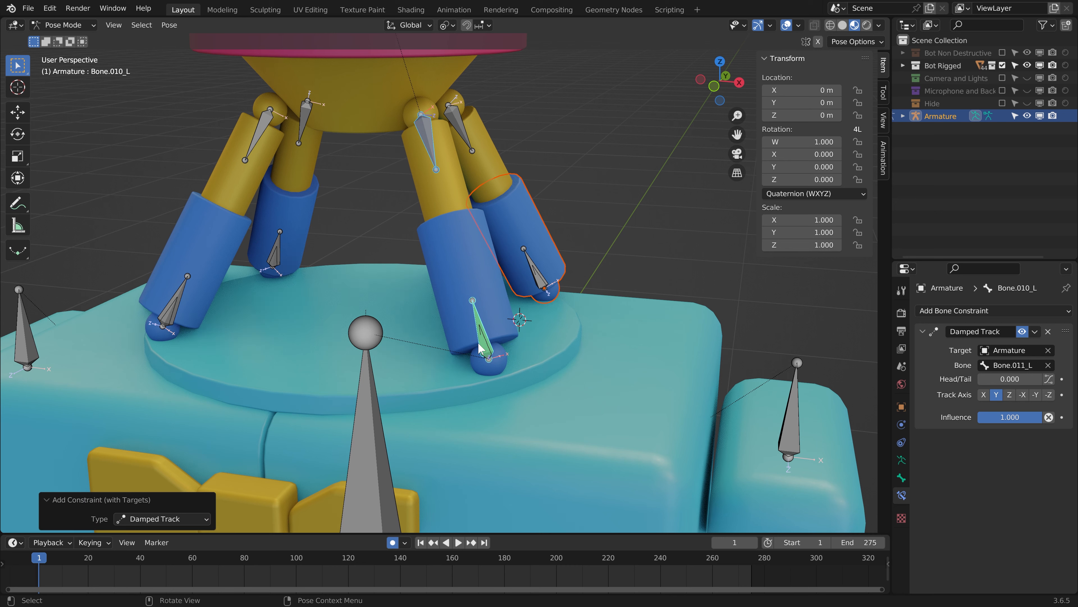
- Add a Damped Track constraint to the upper piston bone, Bone.011_L, with Bone.012_L at the piston's base as the target
click(481, 335)
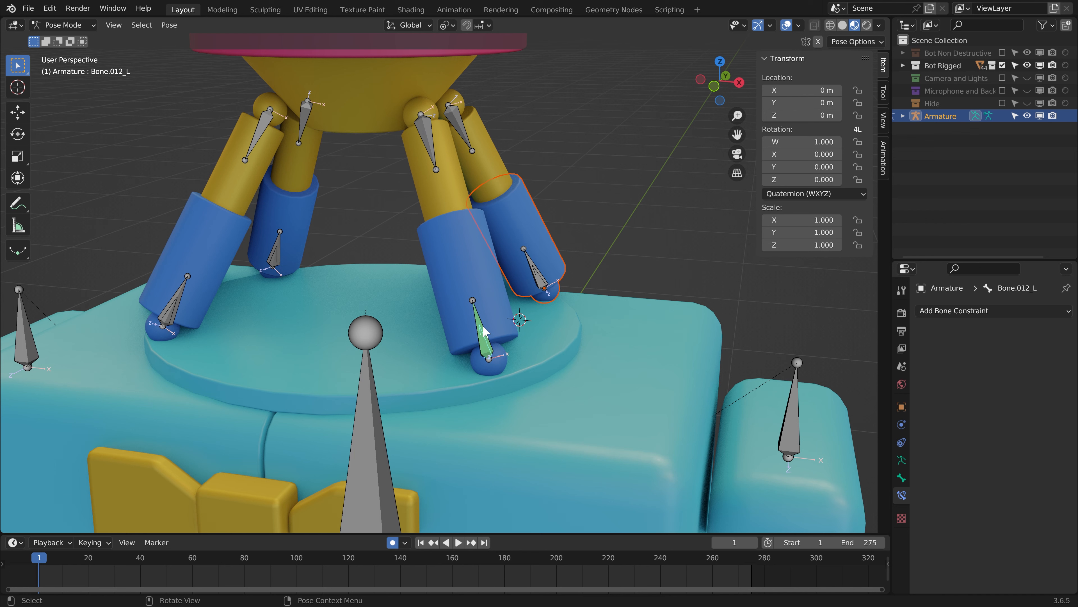
shift+click(430, 147)
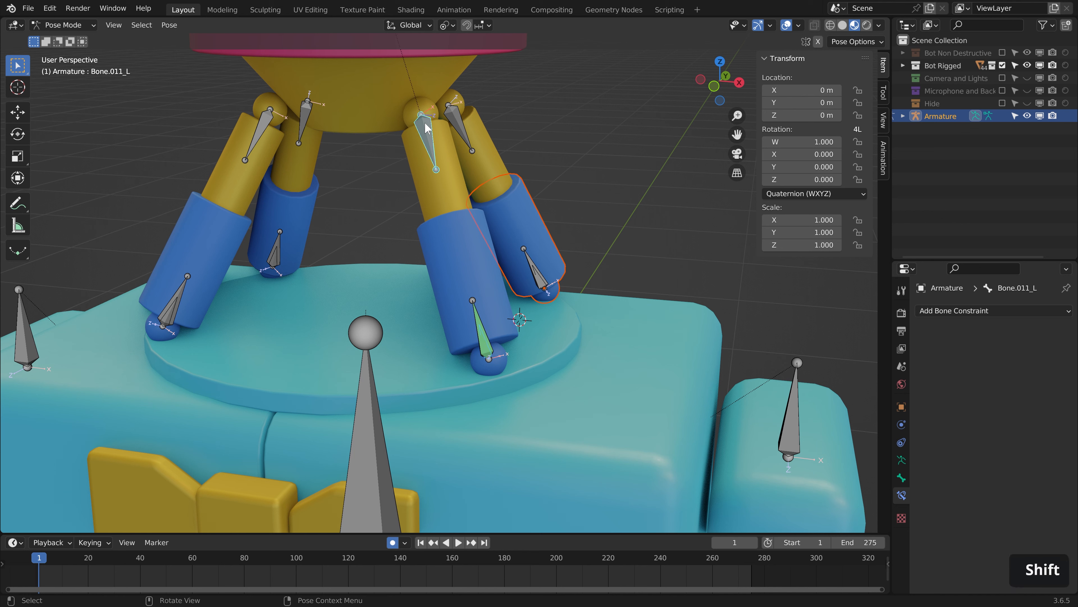
key(ctrl+shift+c)
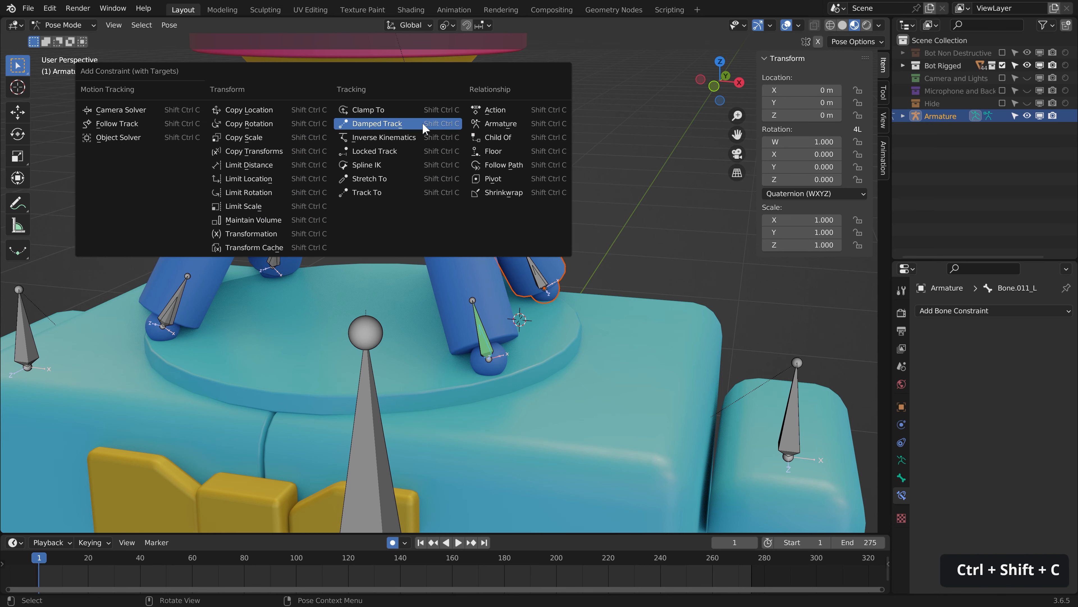
click(425, 128)
- Try rotating the Head bone to test how the constrained neck piston follows it
scroll(419, 112, down, 4)
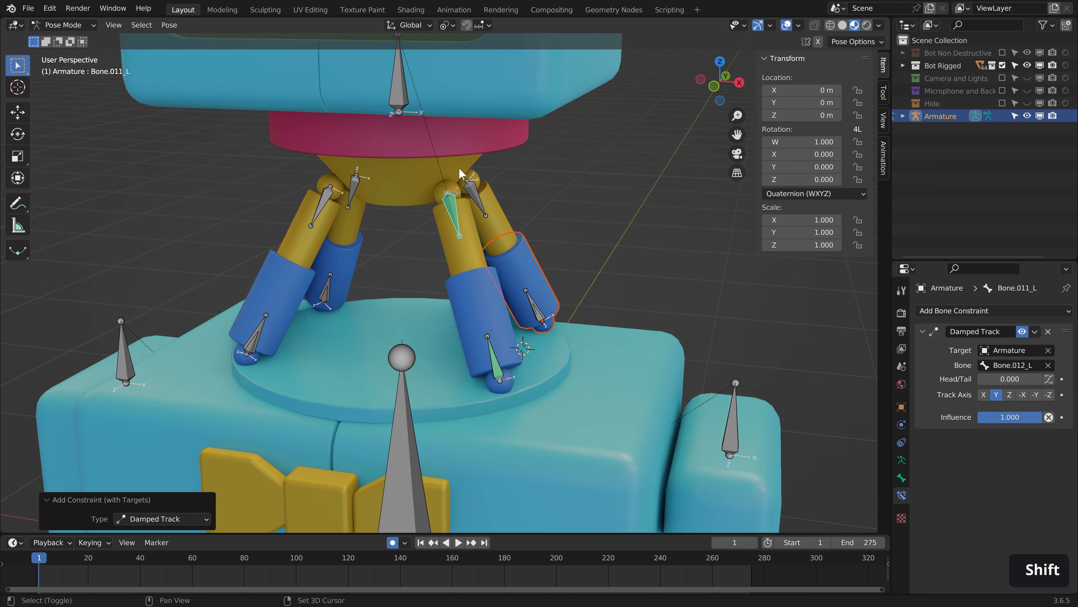
click(406, 102)
key(r)
key(Escape)
- Add Damped Track constraints to the rear _L piston, making Bone.013_L track Bone.014_L and Bone.014_L track Bone.015_L
scroll(424, 156, up, 3)
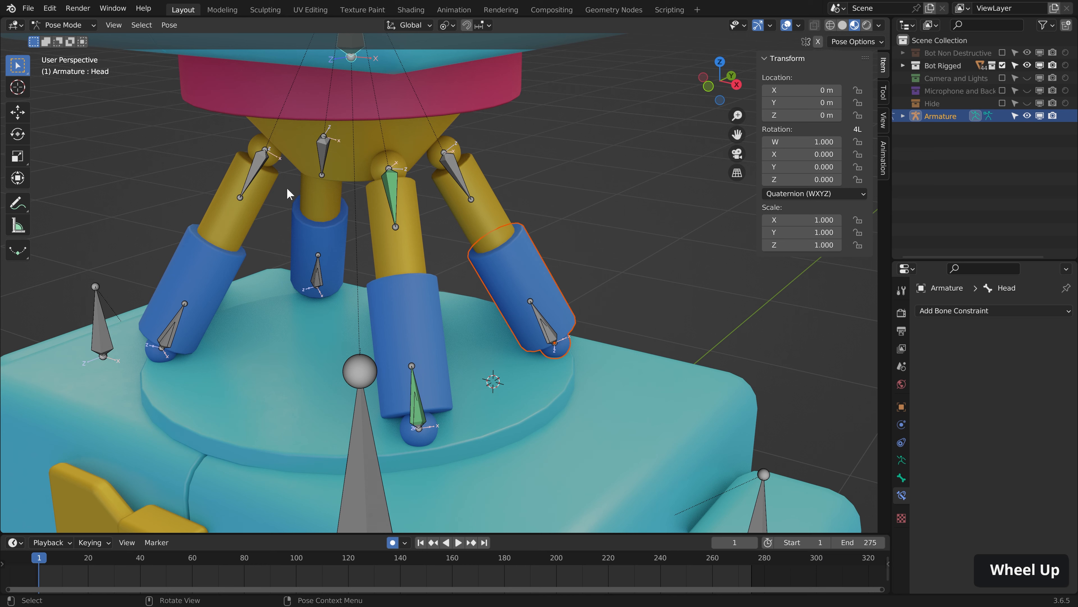
click(551, 320)
click(454, 177)
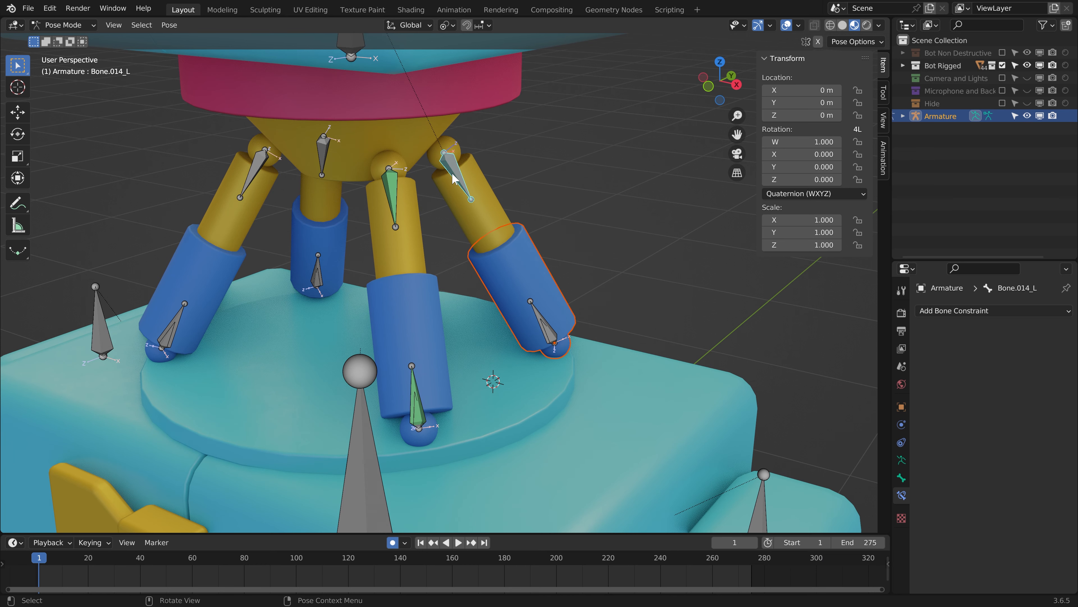
shift+click(534, 313)
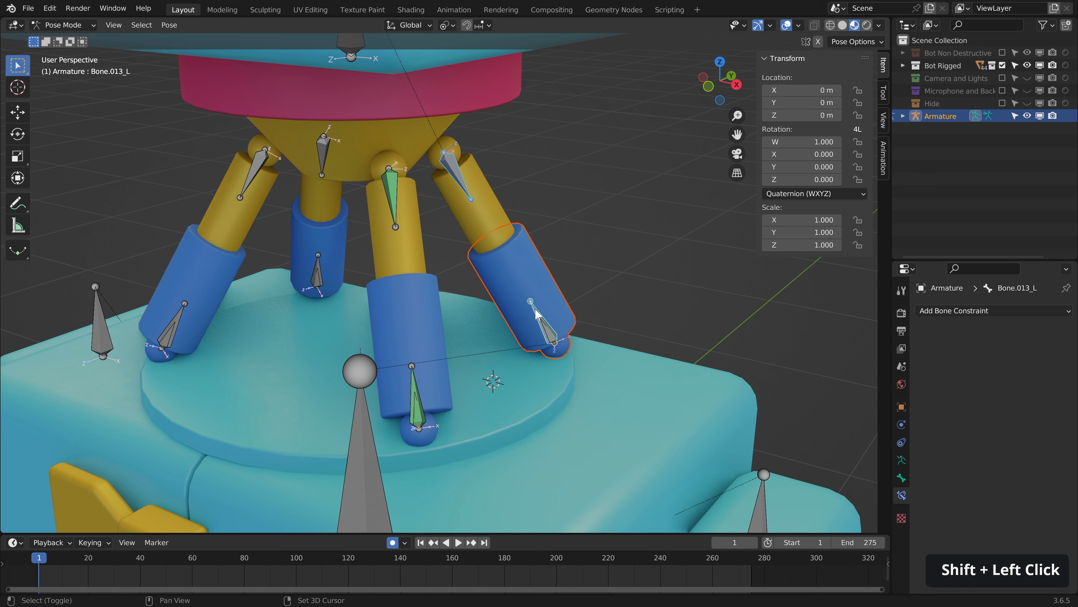
key(ctrl+shift+c)
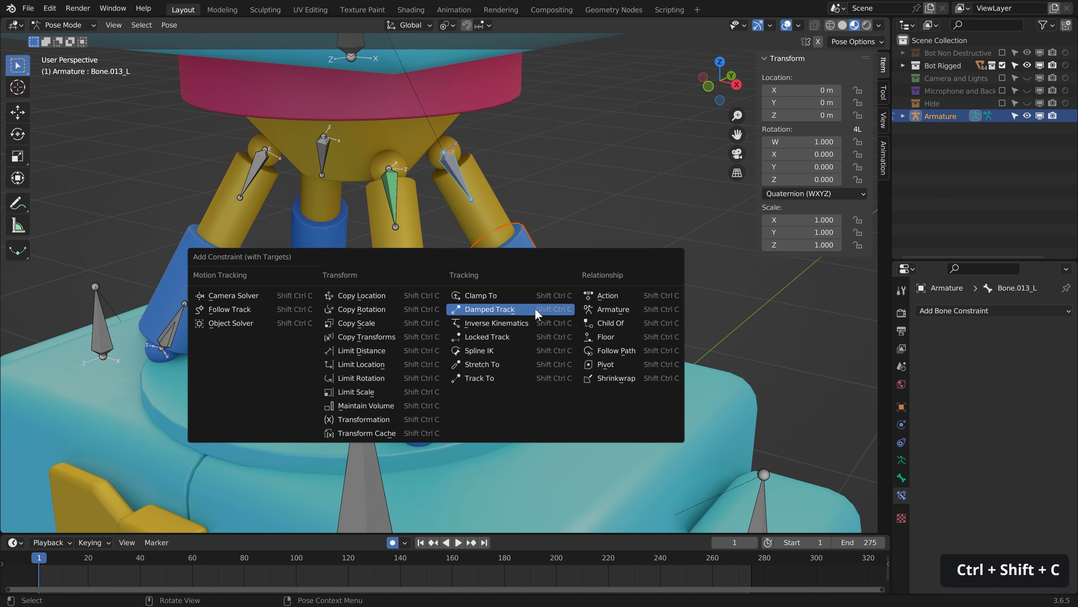
click(536, 313)
shift+click(453, 166)
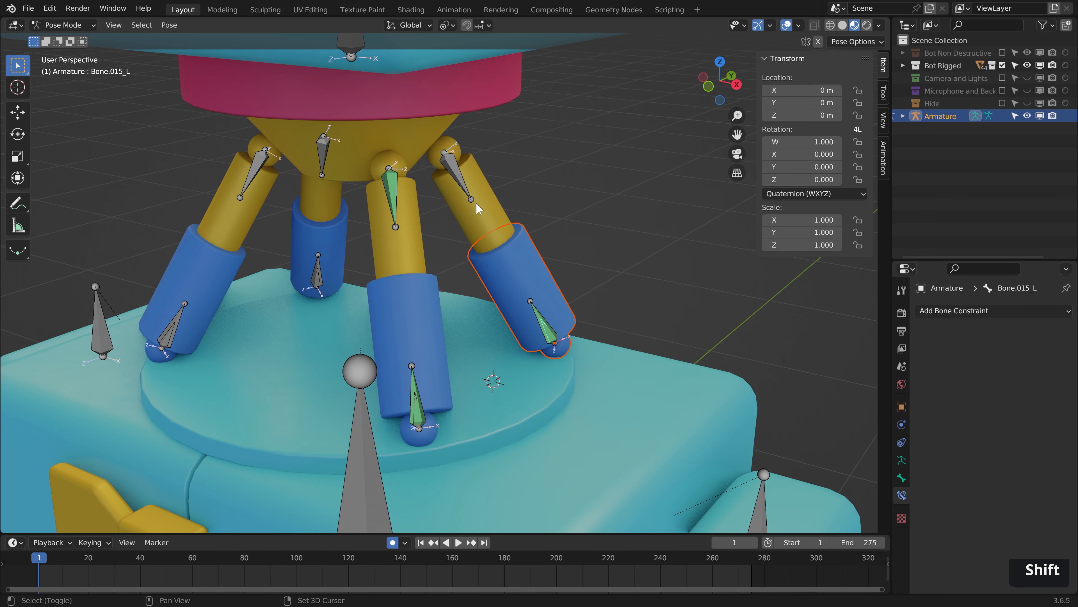
key(ctrl+shift+c)
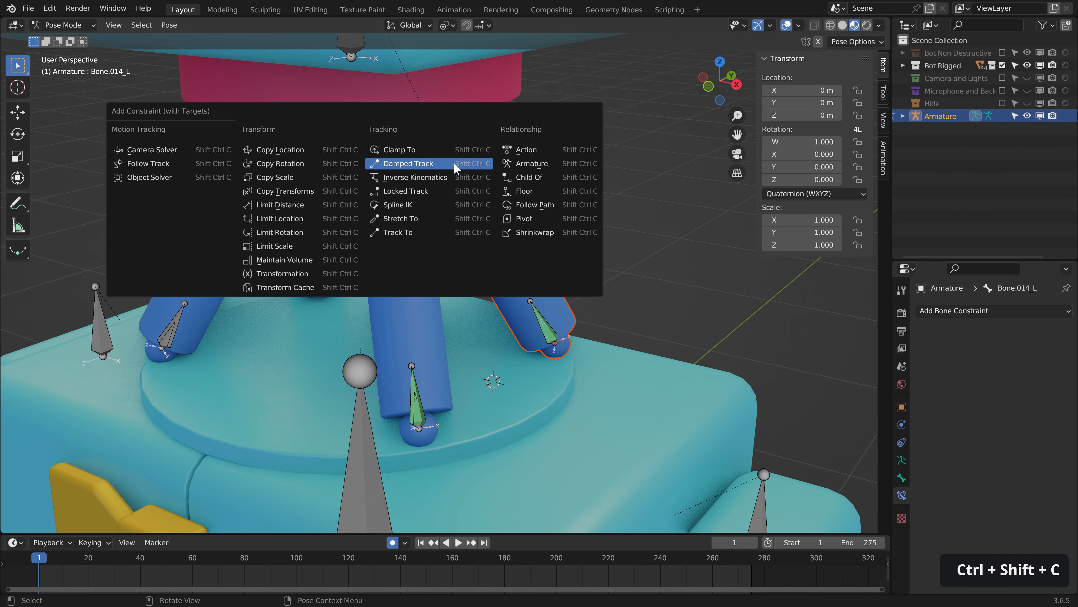
click(454, 163)
- Add Damped Track constraints to the front _R neck piston's bones, with Bone.011_R tracking Bone.012_R
shift+middle_drag(425, 242, 516, 257)
shift+middle_drag(516, 257, 587, 257)
click(338, 342)
shift+click(420, 191)
key(ctrl+shift+c)
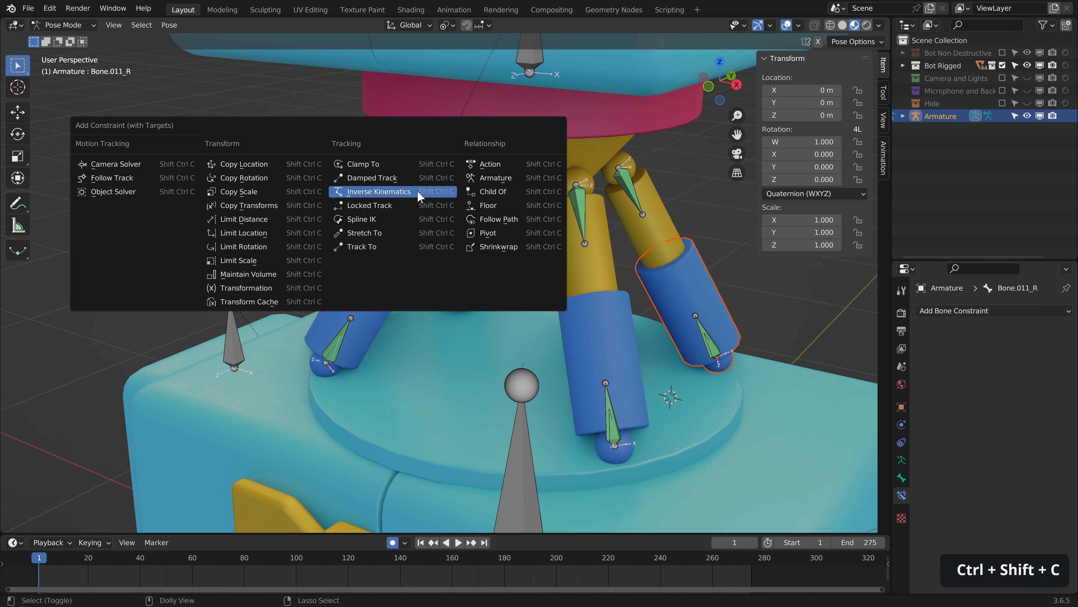
click(419, 180)
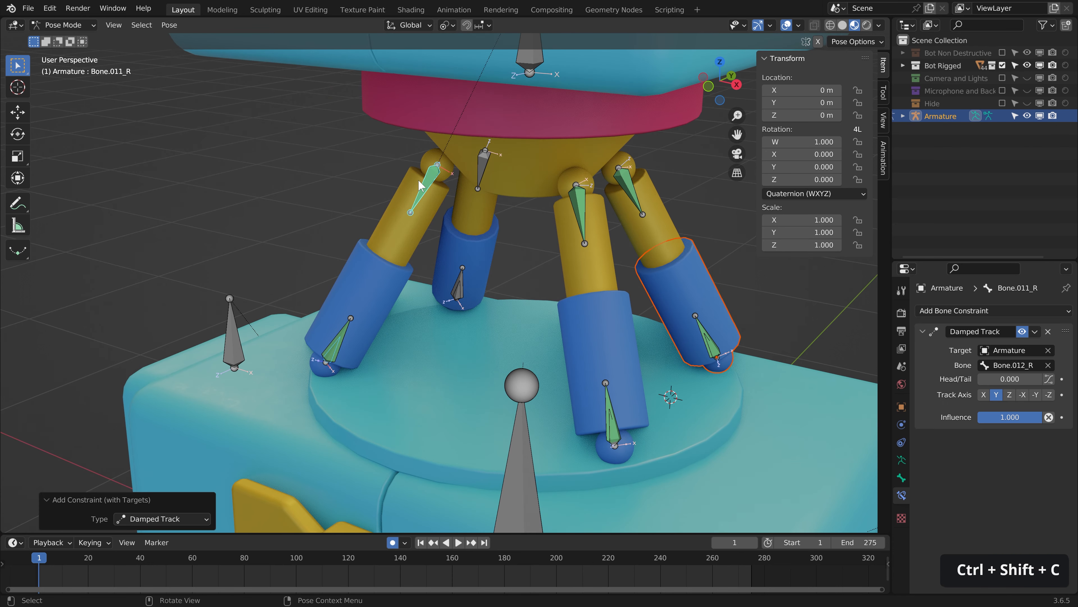
- Add Damped Track constraints to the rear _R piston, making Bone.013_R track Bone.014_R and Bone.014_R track Bone.015_R
click(459, 284)
shift+click(481, 171)
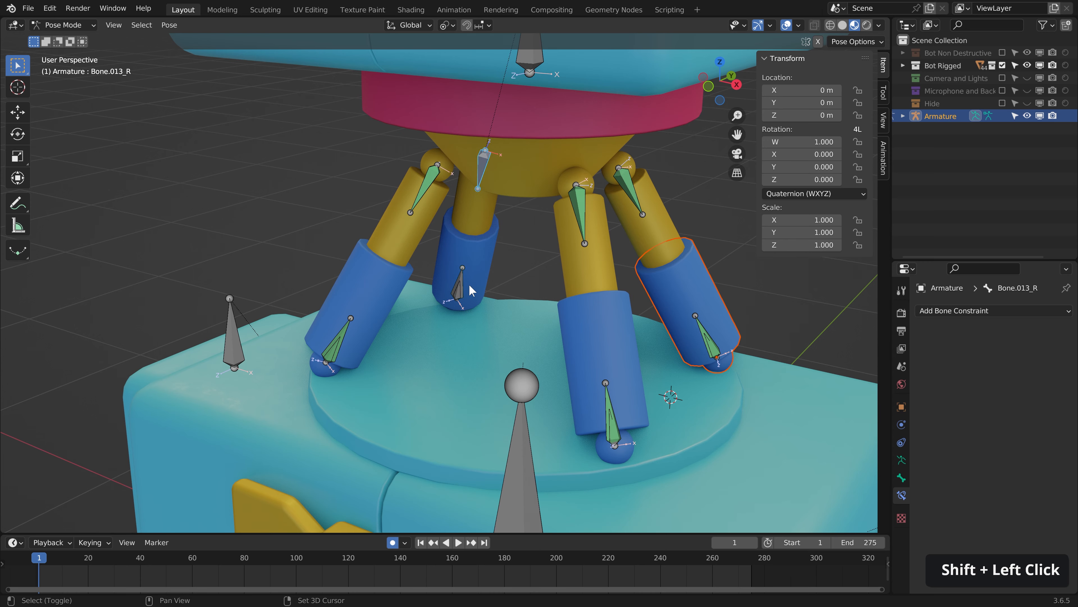
key(ctrl+shift+c)
click(463, 274)
click(459, 290)
shift+click(487, 157)
key(ctrl+shift+c)
click(488, 157)
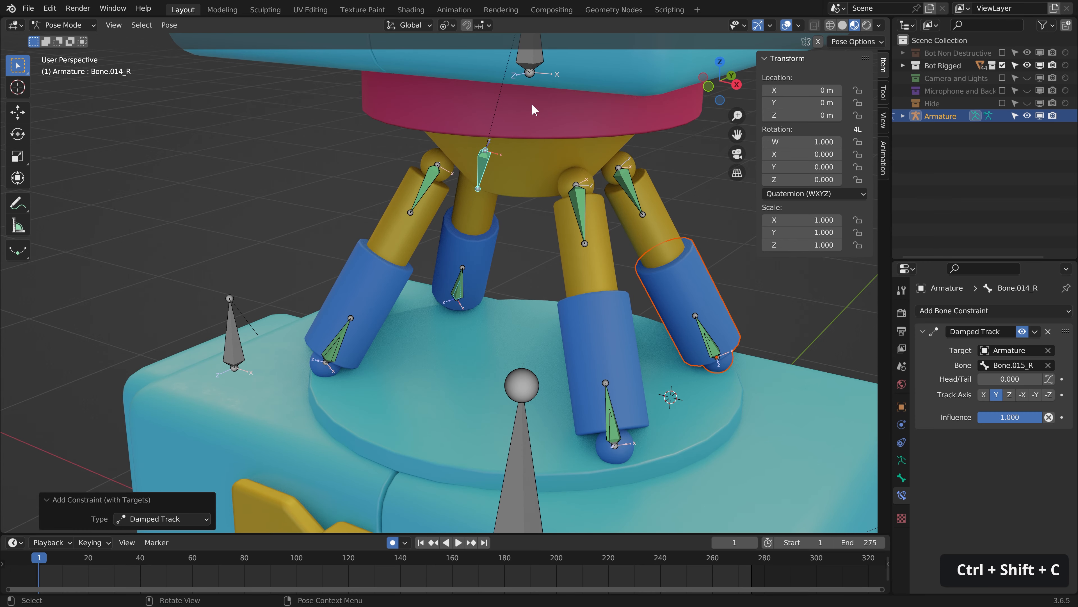
- Look at the robot from the front, try rotating the Radar bone and clear its rotation
click(531, 73)
scroll(535, 85, down, 4)
alt+middle_click(561, 100)
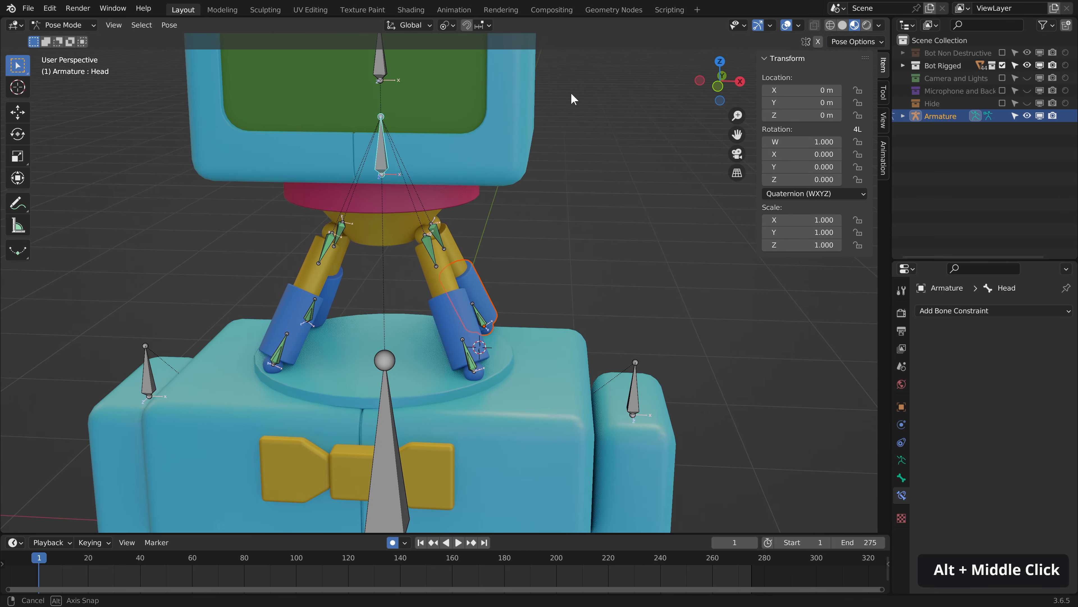
key(KP_1)
click(442, 111)
key(r)
key(alt+r)
scroll(691, 283, up, 2)
scroll(690, 284, down, 2)
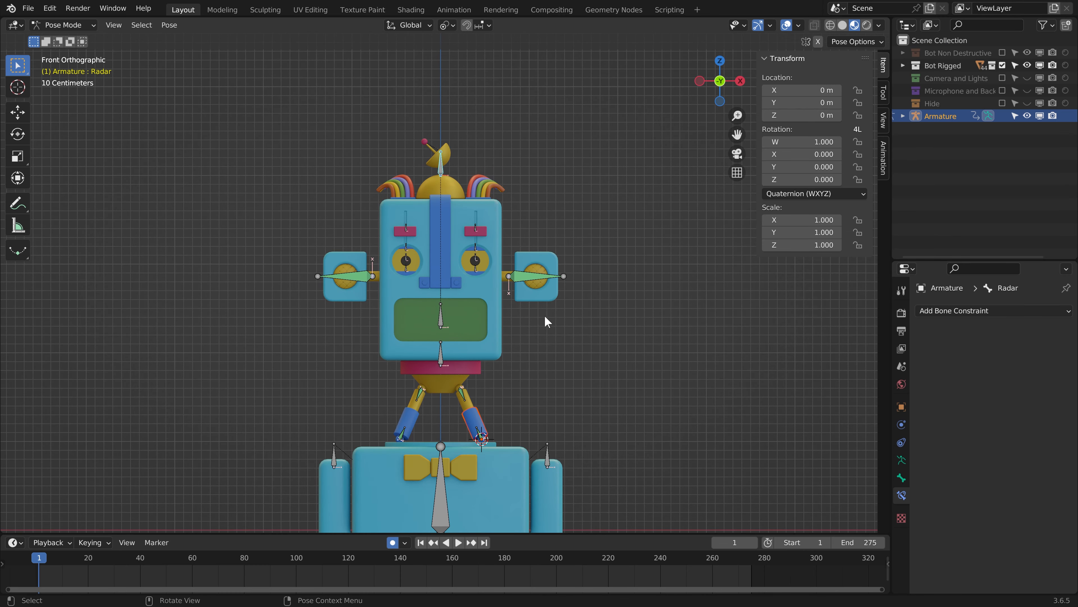
- Insert a location, rotation and scale keyframe for the Head bone at frame 1
click(478, 259)
click(451, 361)
key(i)
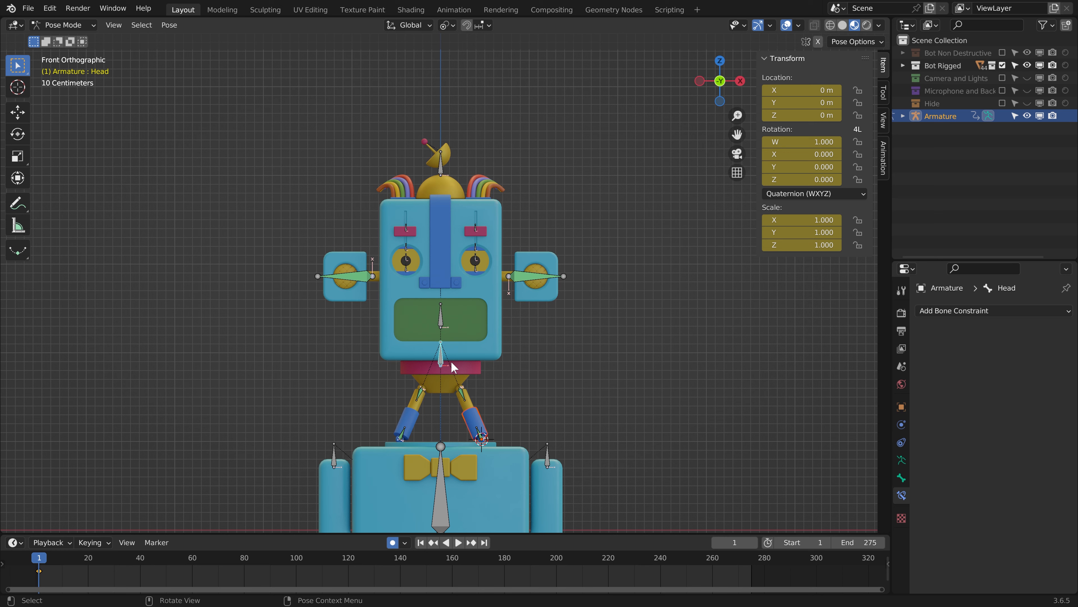
- Change the rotation mode of all the armature's bones to XYZ Euler
click(446, 310)
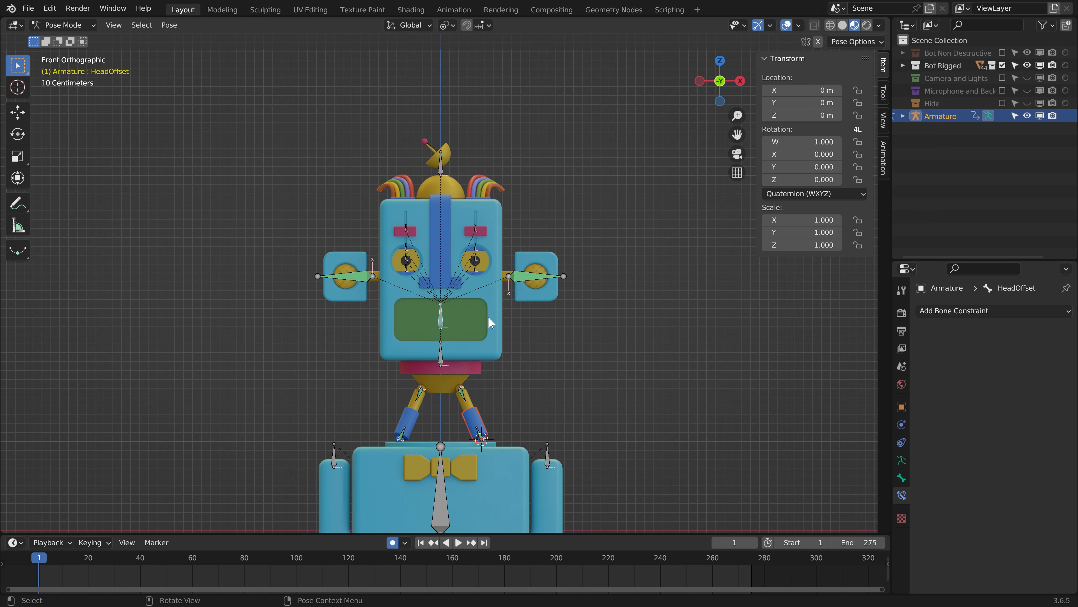
key(a)
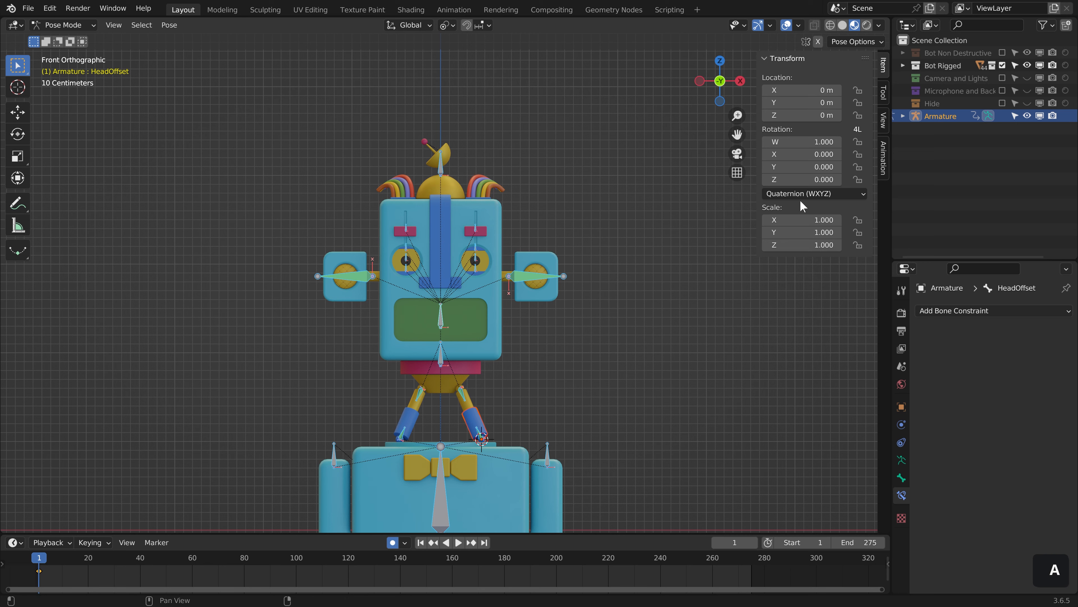
key(alt)
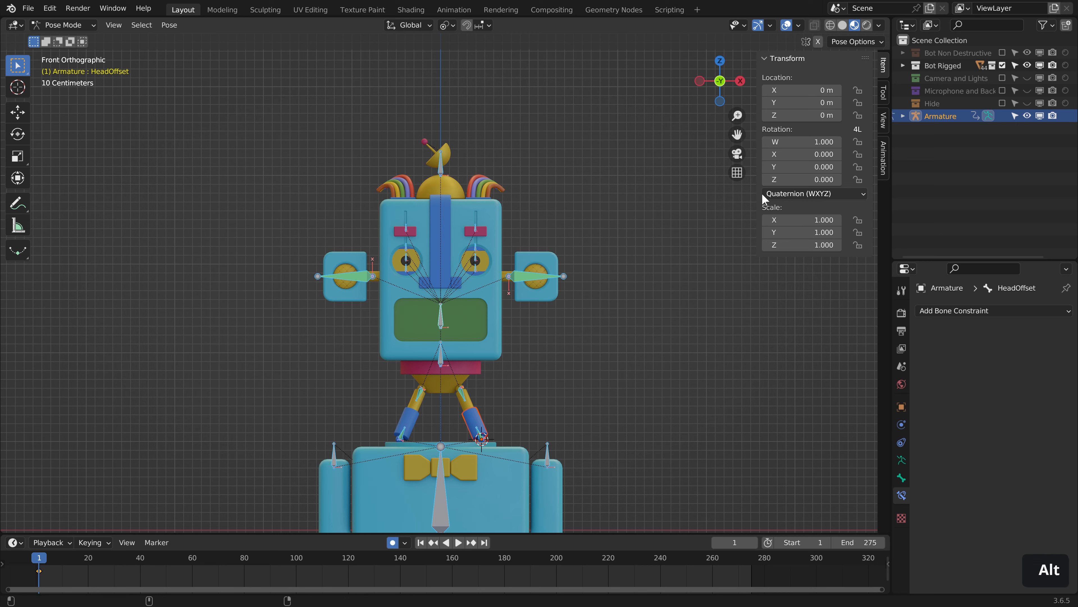
alt+click(800, 192)
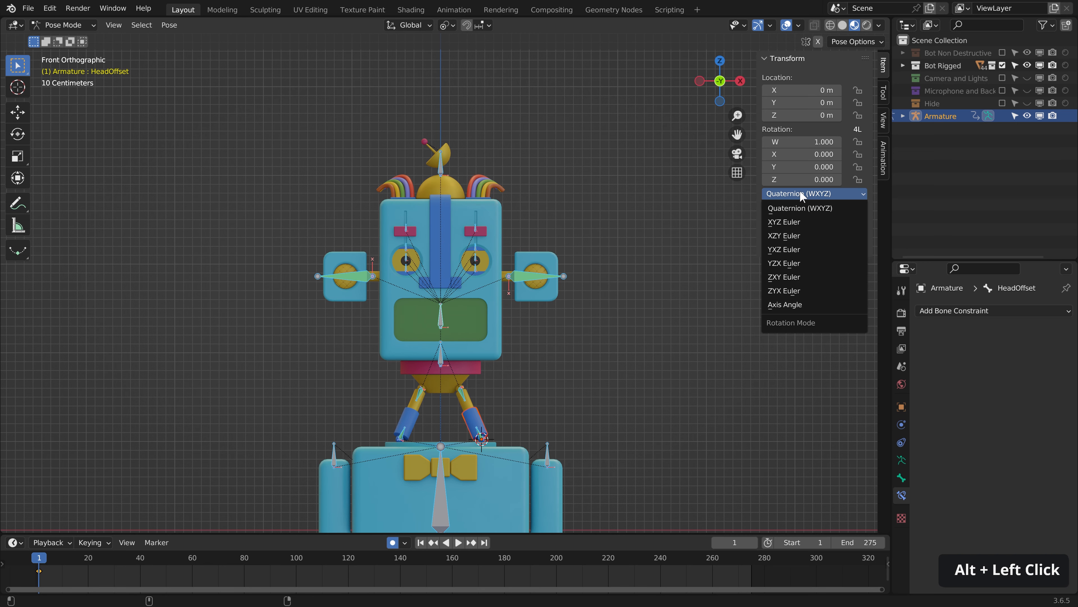
alt+click(802, 222)
- Try spinning the Radar bone around its Y axis to 3259° and undo the rotation
click(444, 167)
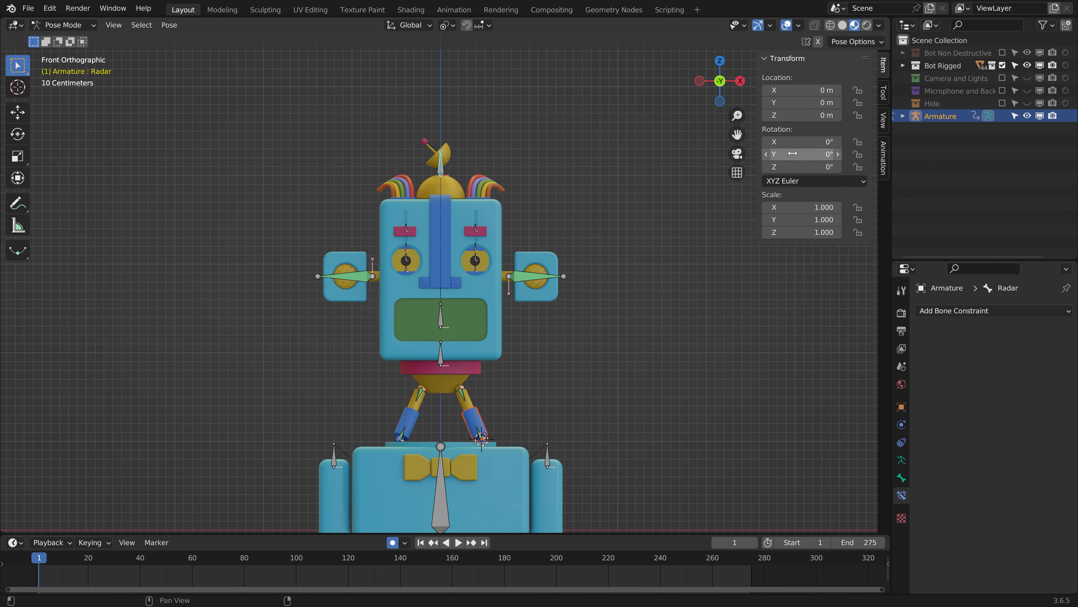
drag(793, 153, 877, 154)
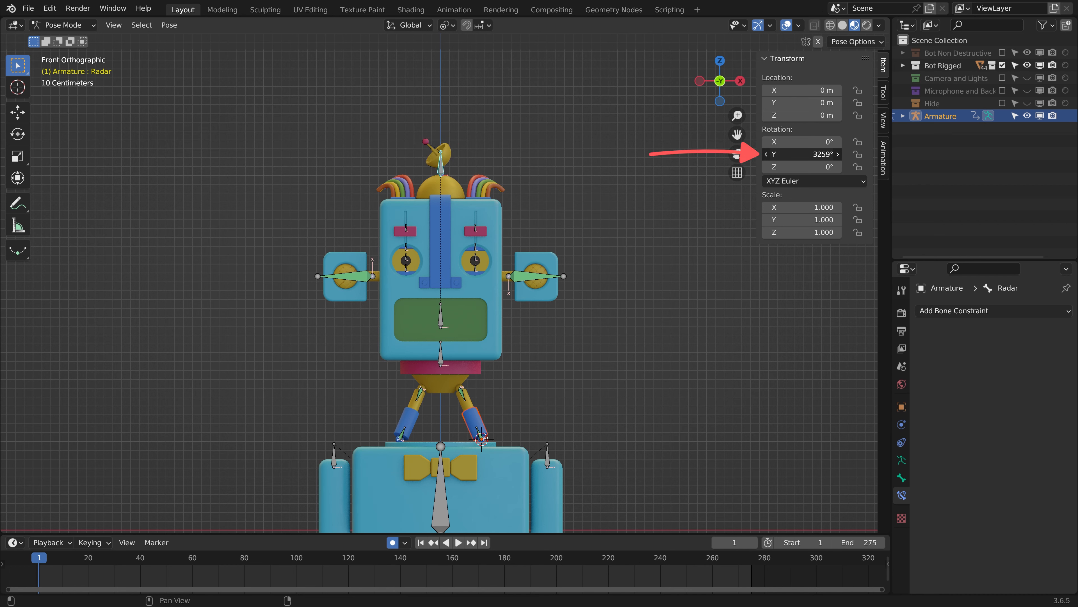
key(ctrl+z)
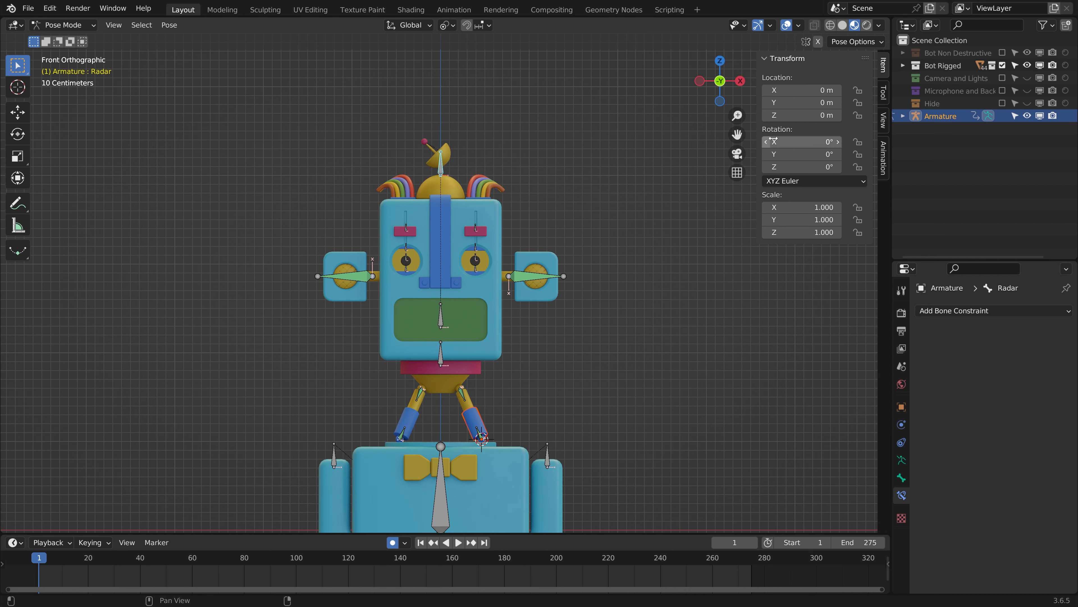
- Drive the Radar bone's Y rotation with the expression #frame
shift+middle_drag(488, 184, 524, 306)
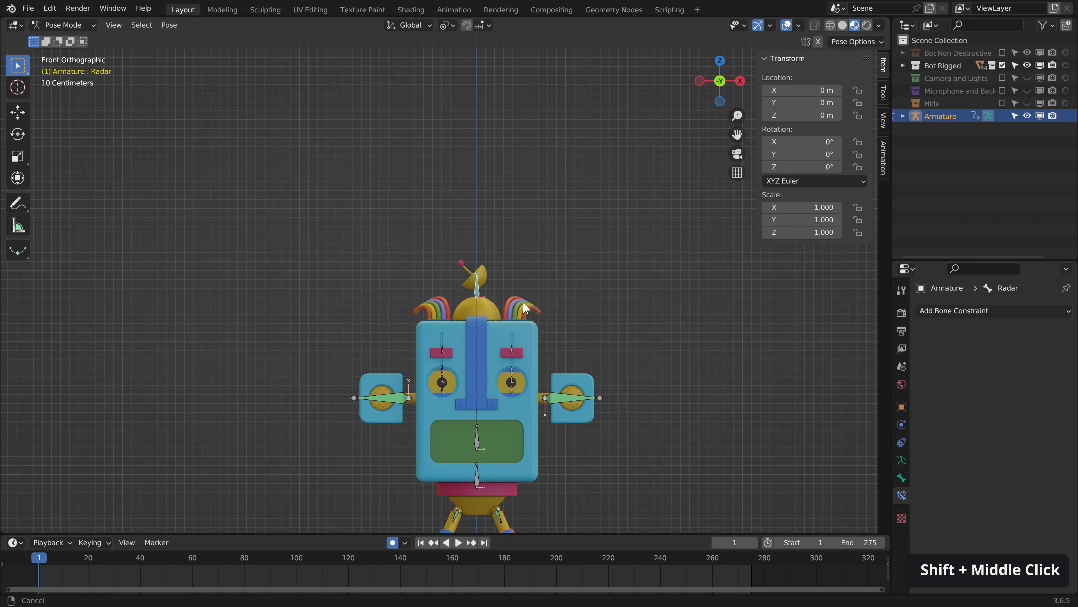
scroll(524, 301, up, 6)
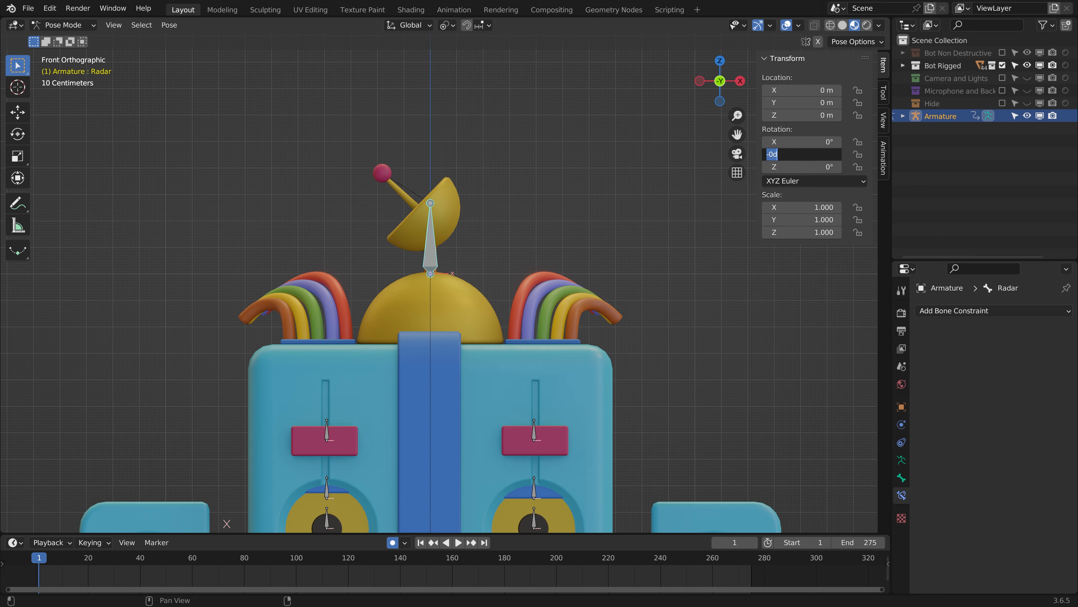
text(#)
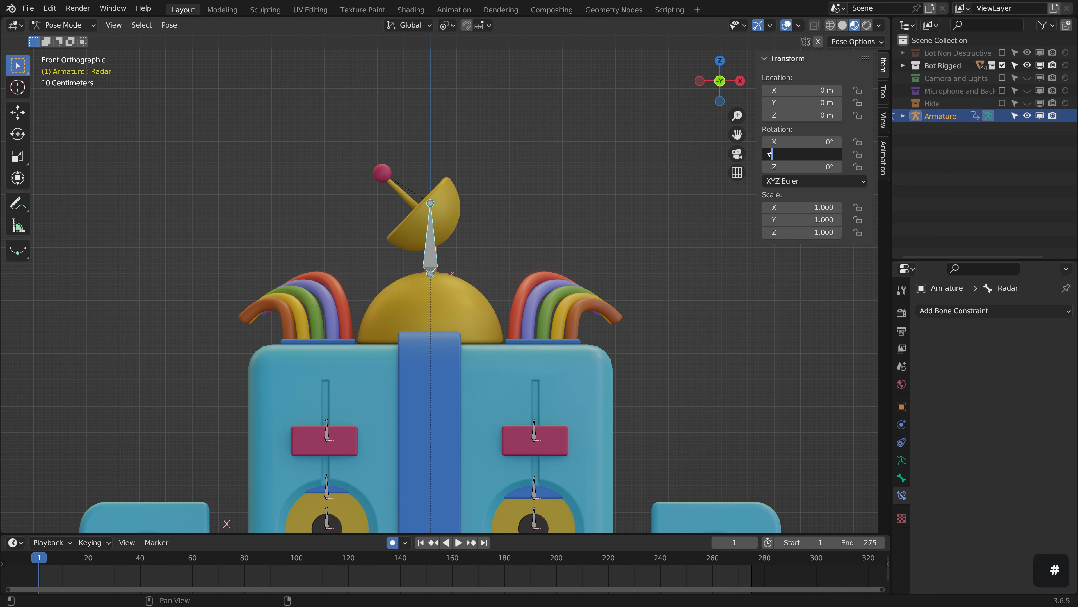
text(frame)
key(Return)
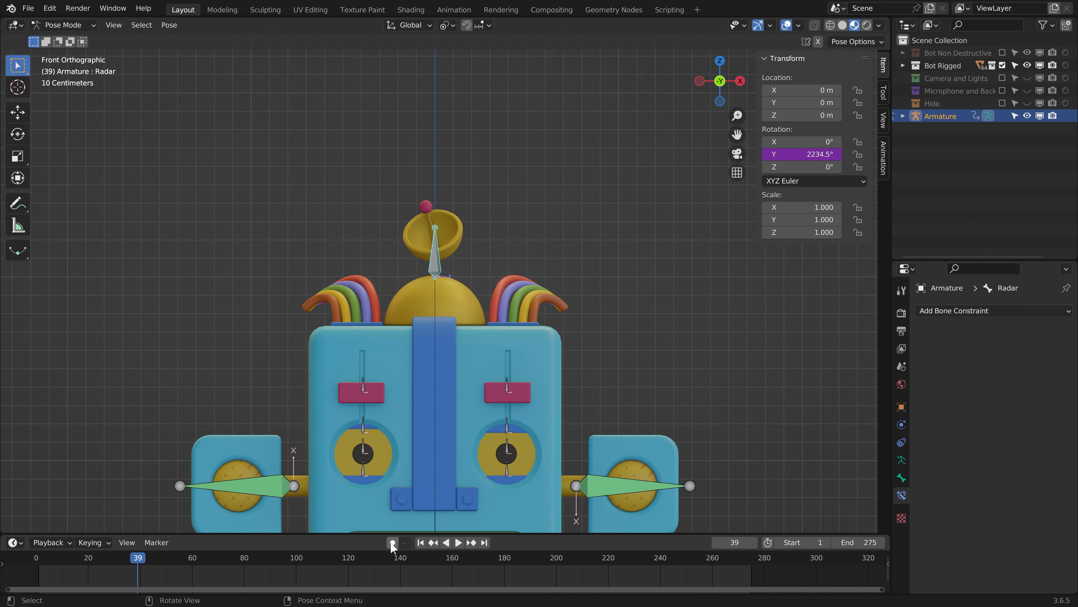
- Play and scrub through the animation to check how the radar spins, and return to frame 1
key(space)
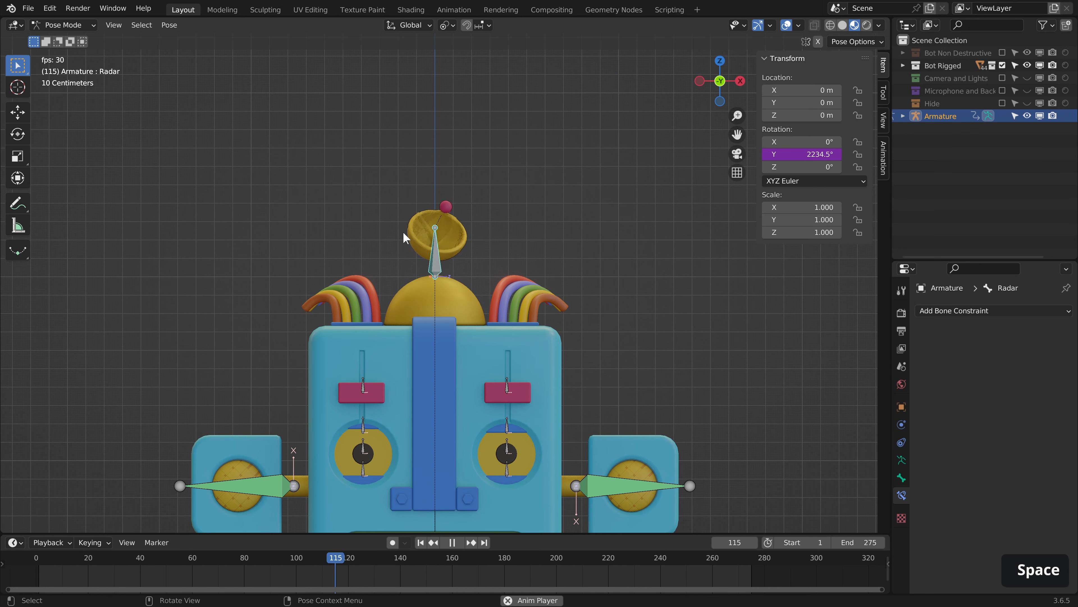
key(space)
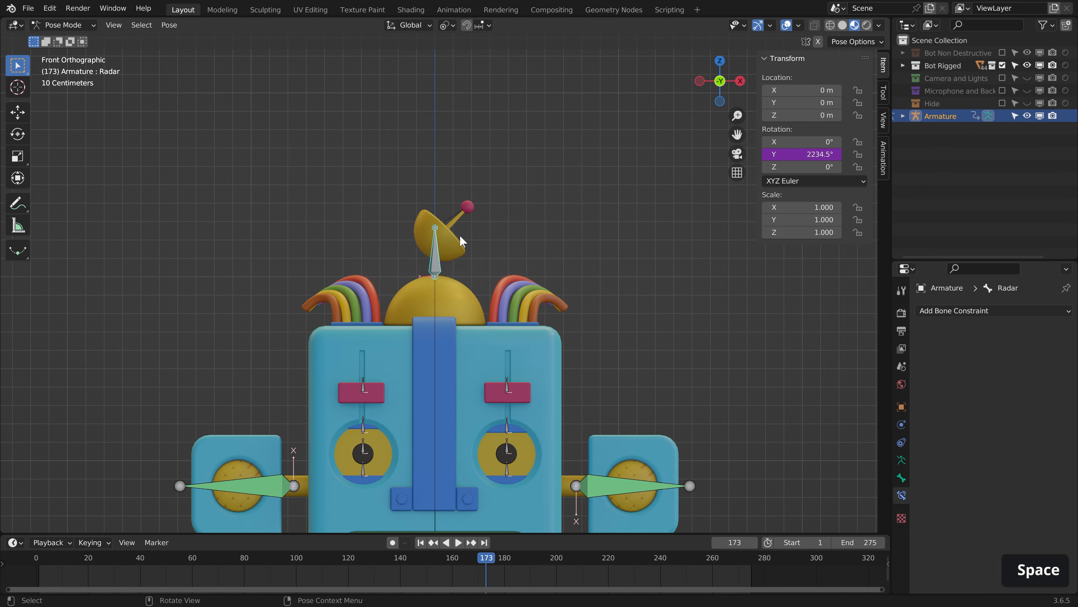
click(421, 542)
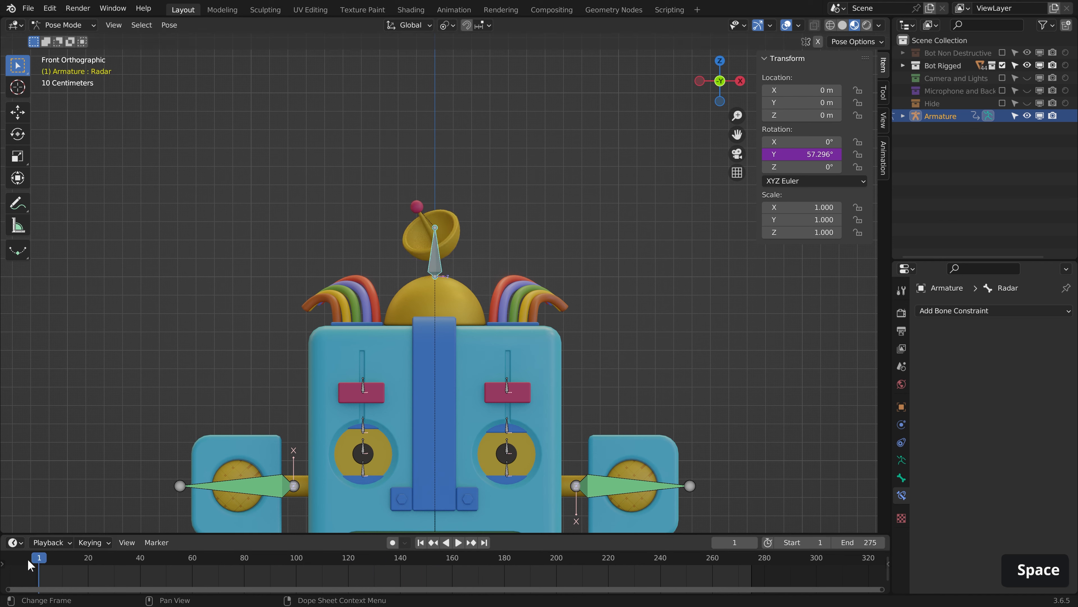
drag(31, 560, 165, 542)
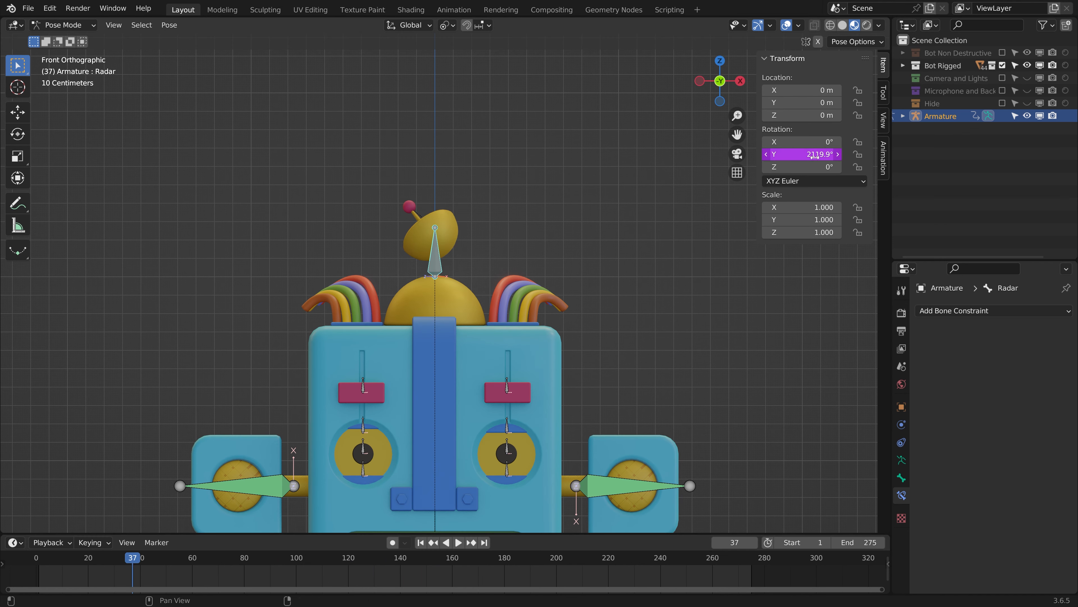
key(space)
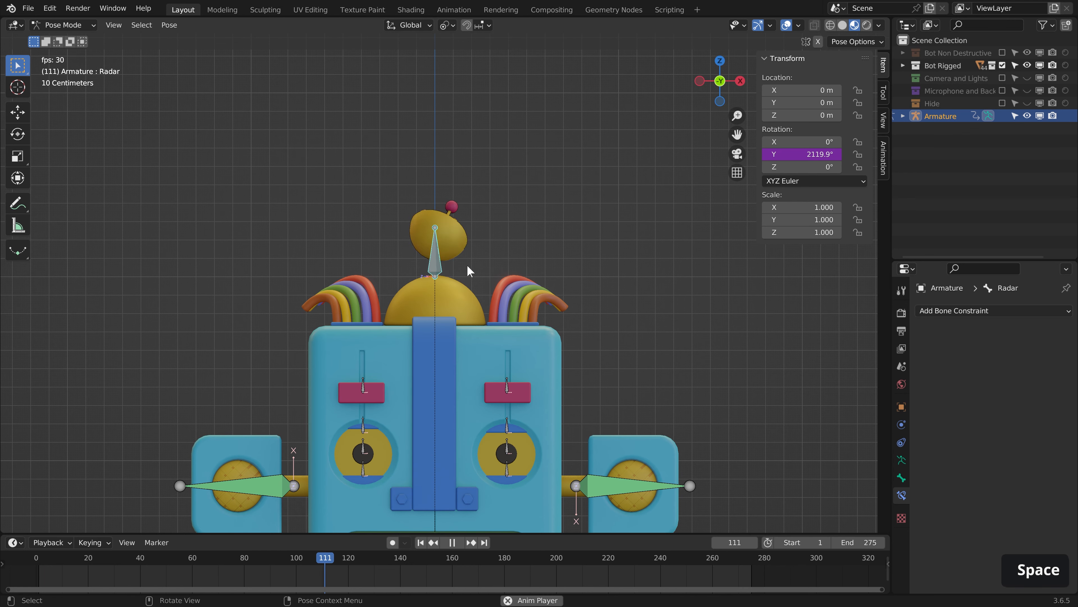
key(space)
key(space)
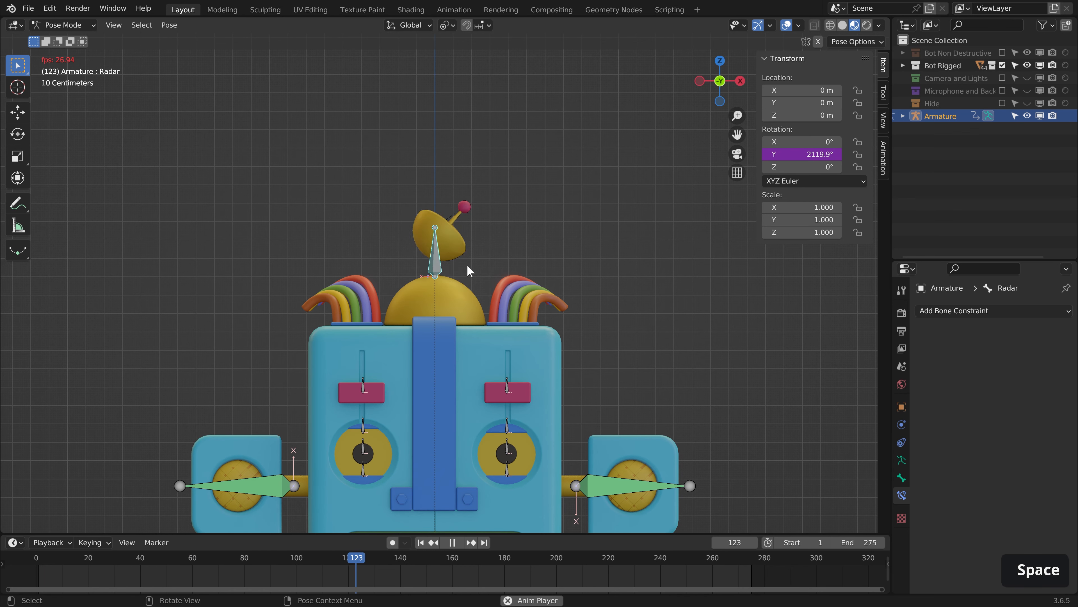
key(space)
click(420, 543)
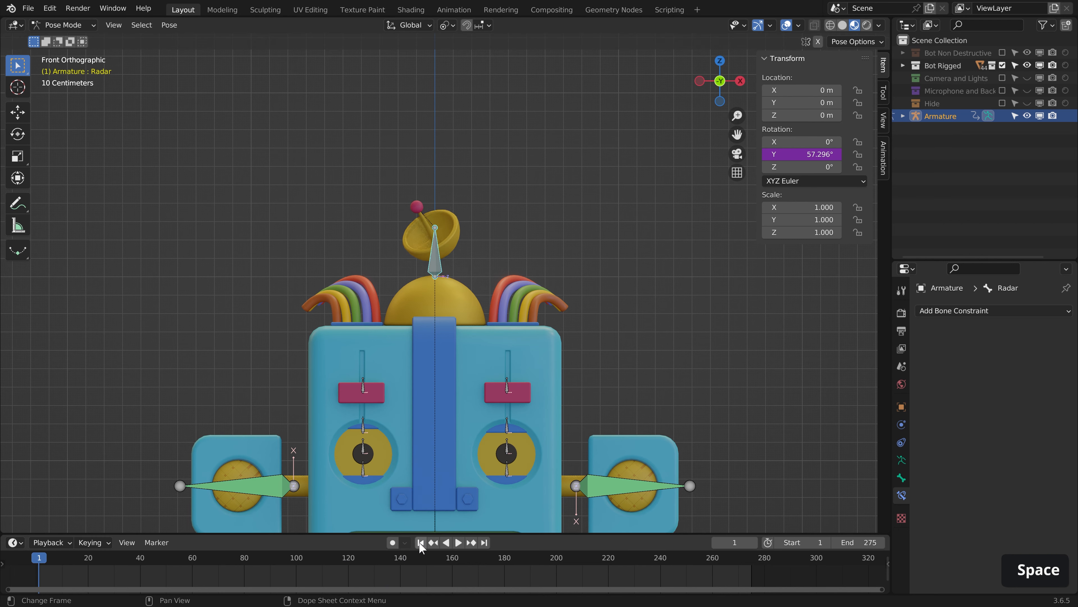
- Duplicate the Radar bone in Edit Mode and move the copy up the Z axis by about 0.99 m
scroll(469, 276, down, 2)
key(Tab)
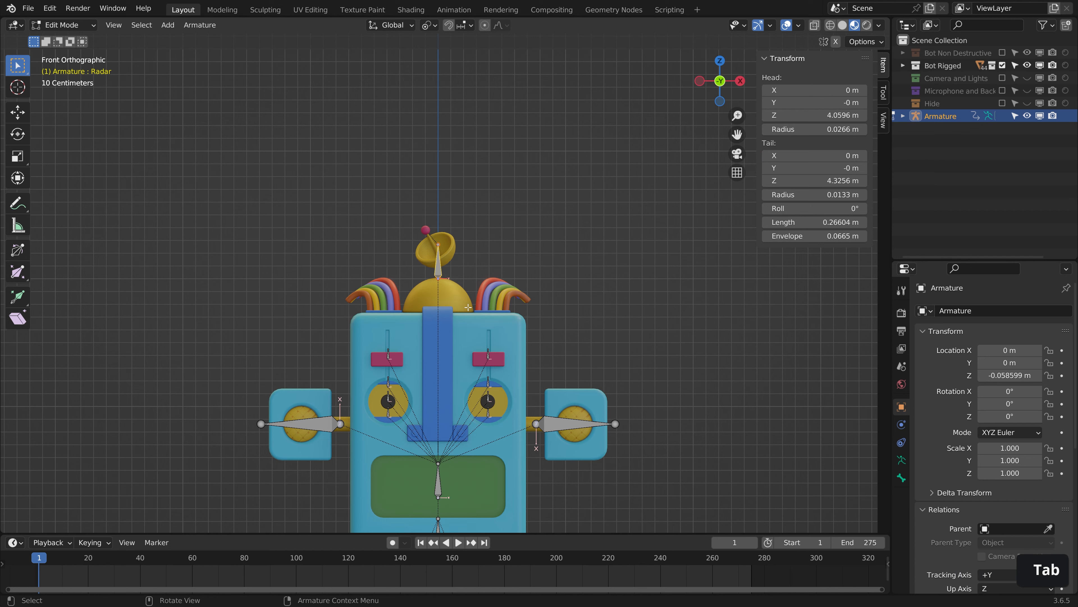
drag(395, 183, 474, 277)
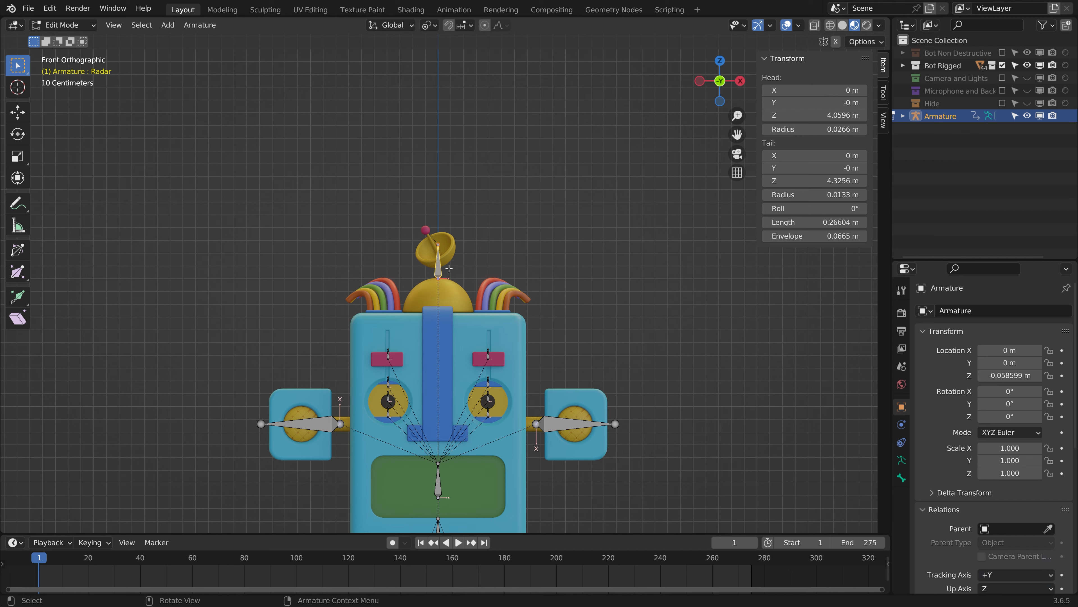
key(shift+d)
key(z)
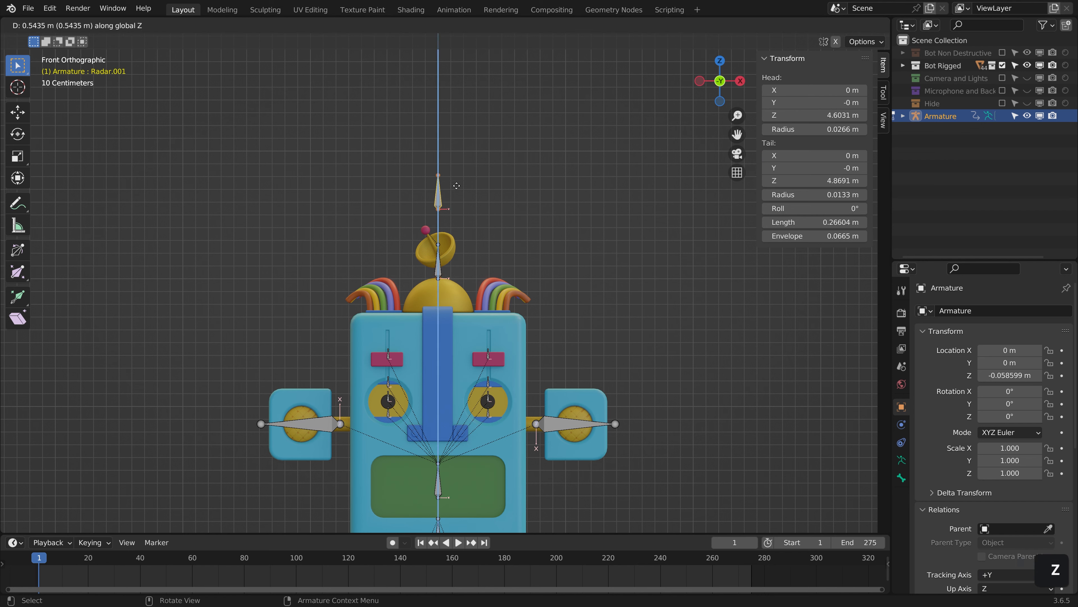
click(457, 142)
- Clear the duplicated bone's parent and rename the bone CONTROL
key(alt+p)
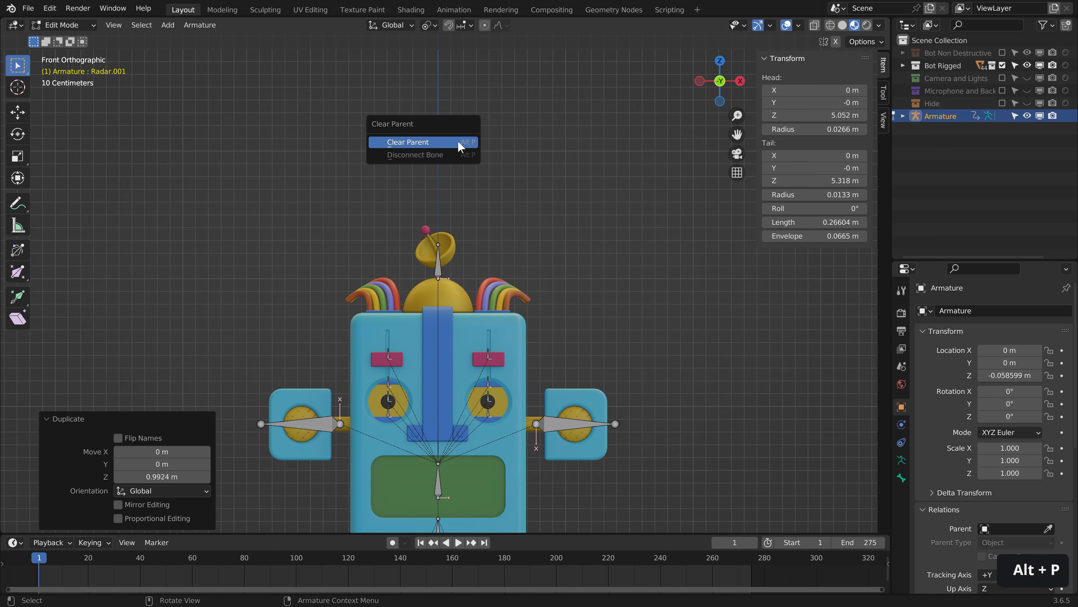
click(458, 142)
key(F2)
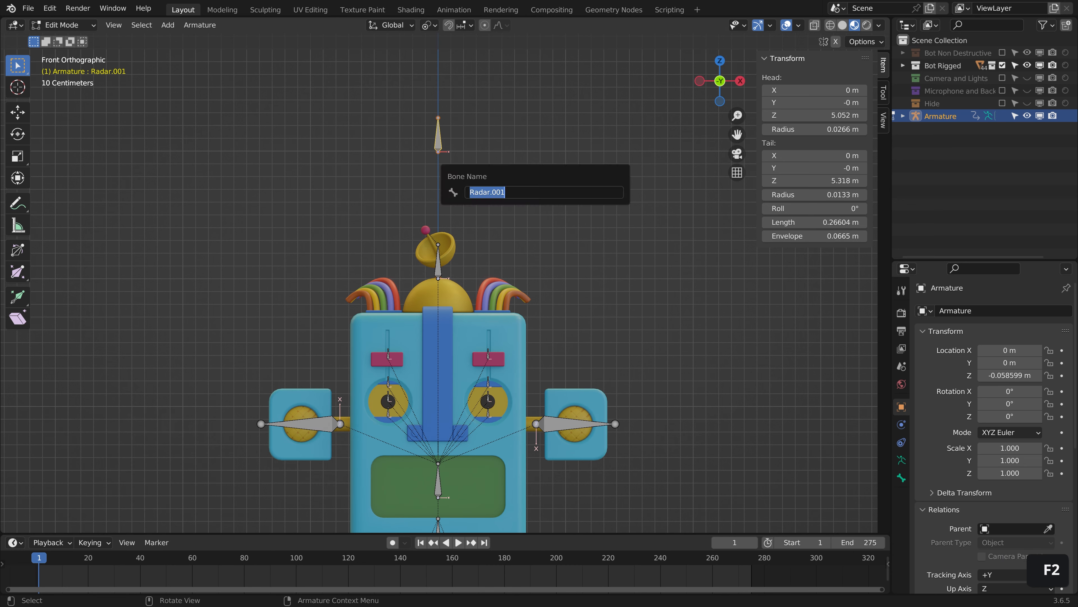
text(CONTROL)
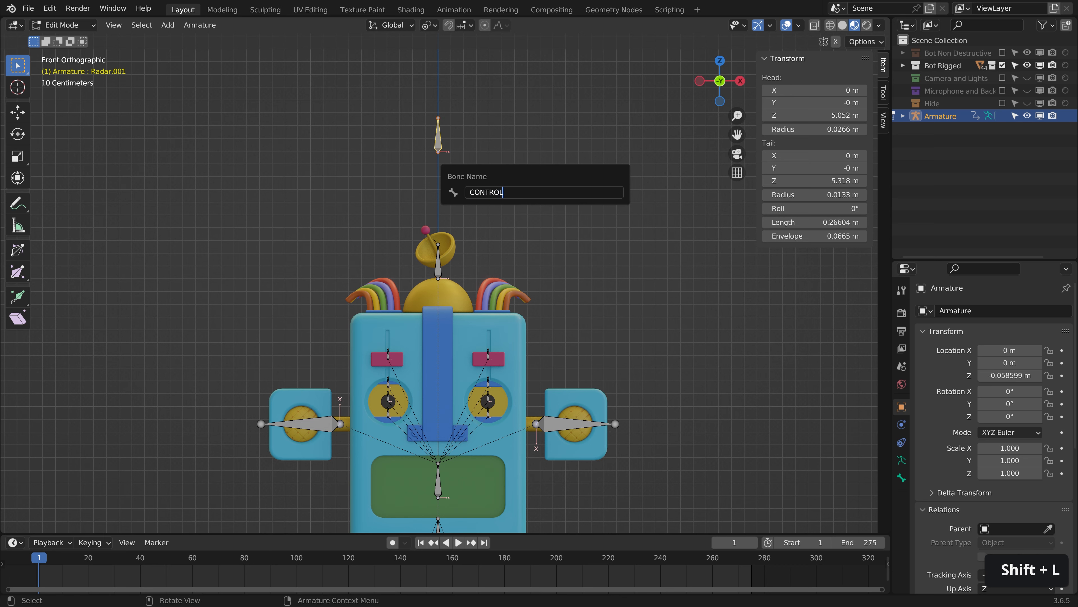
key(Return)
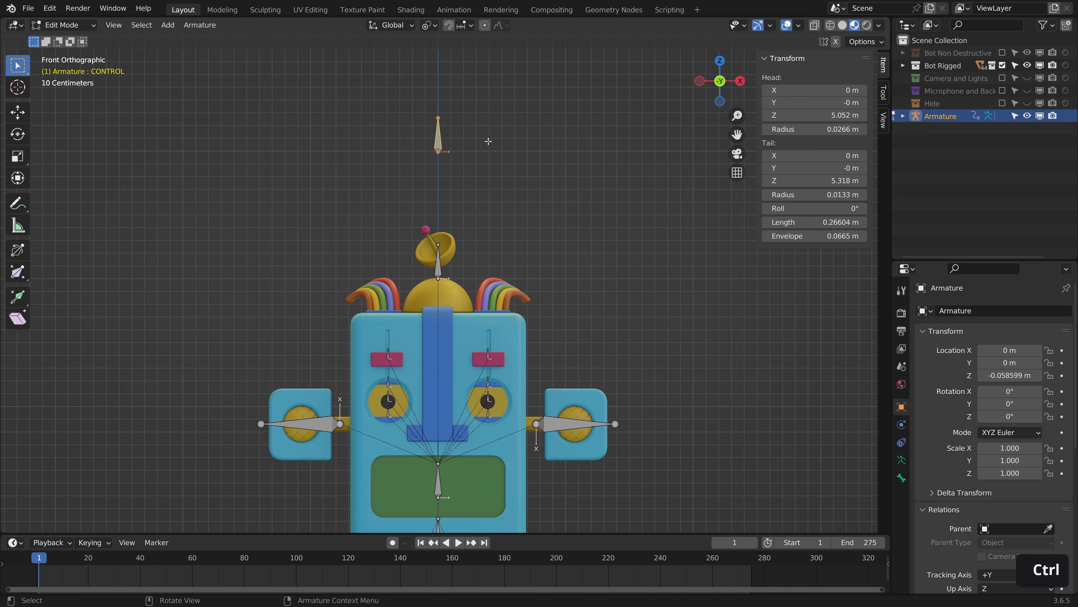
- Add two custom properties to the CONTROL bone in Pose Mode
key(ctrl+Tab)
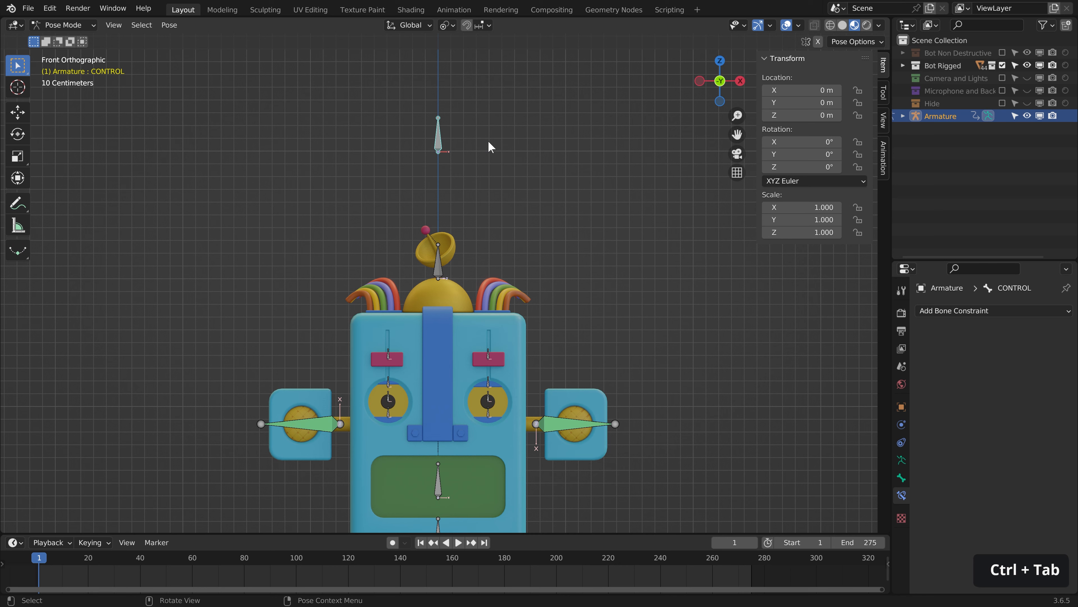
click(902, 478)
scroll(959, 356, down, 1)
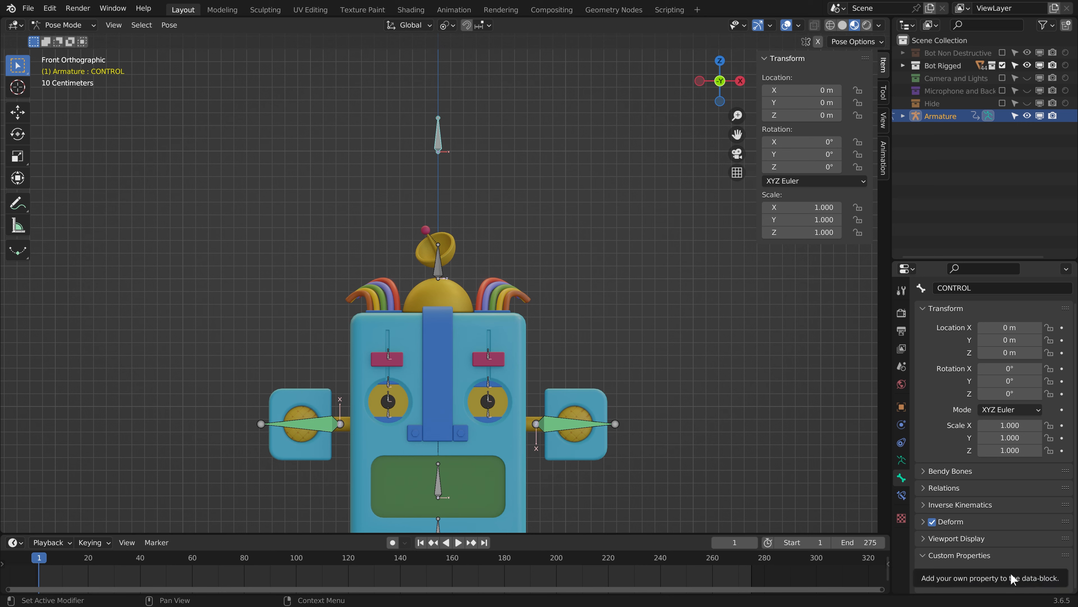
click(1010, 573)
scroll(1002, 565, down, 1)
click(1000, 559)
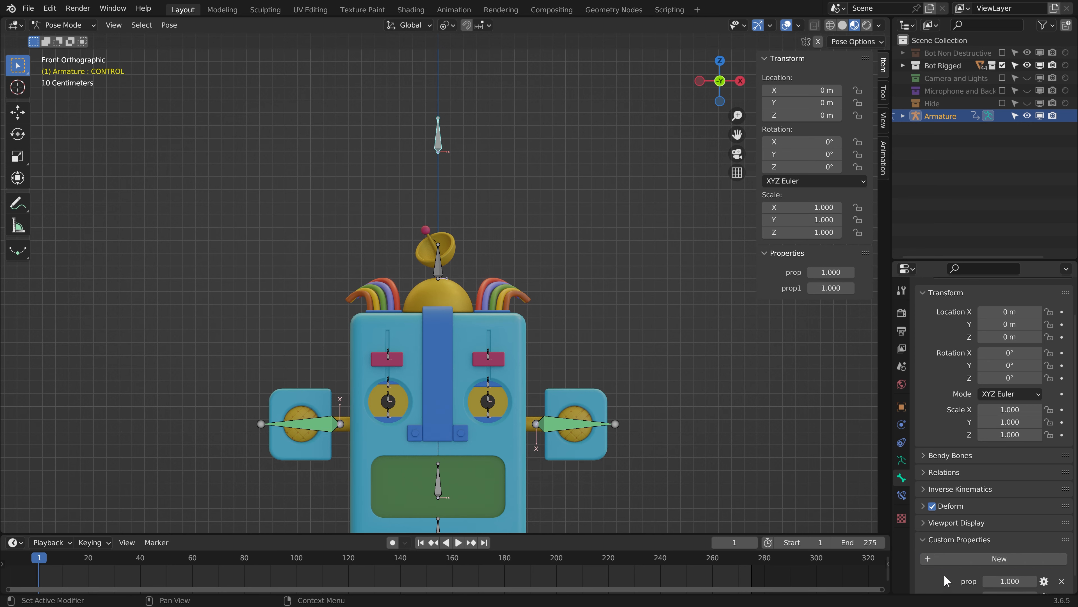
- Rename the CONTROL bone's first custom property Radar Speed
scroll(1019, 552, down, 1)
click(1044, 565)
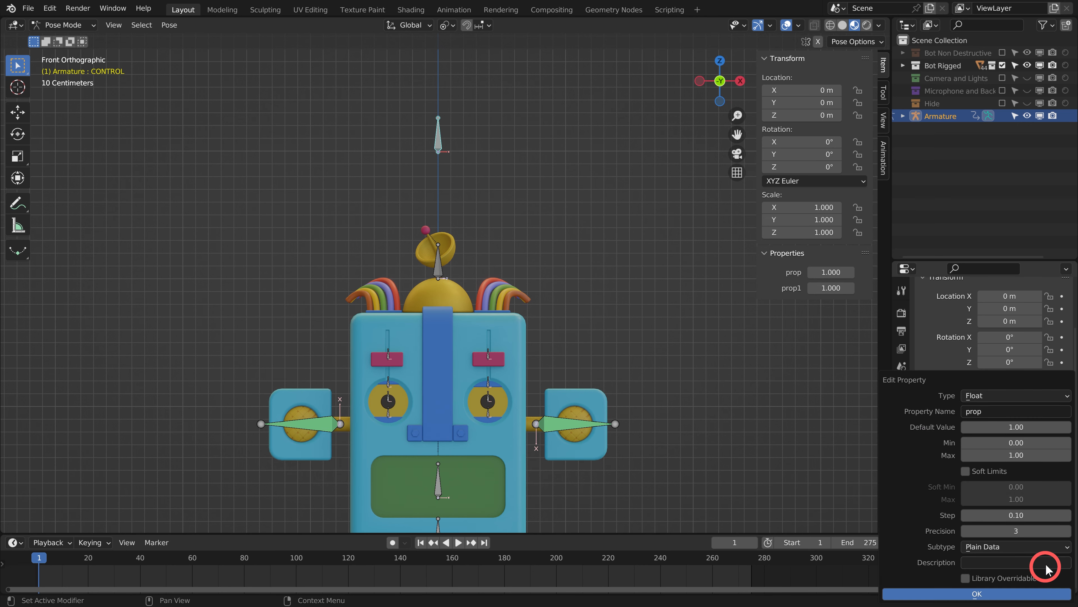
click(981, 411)
text(Rad)
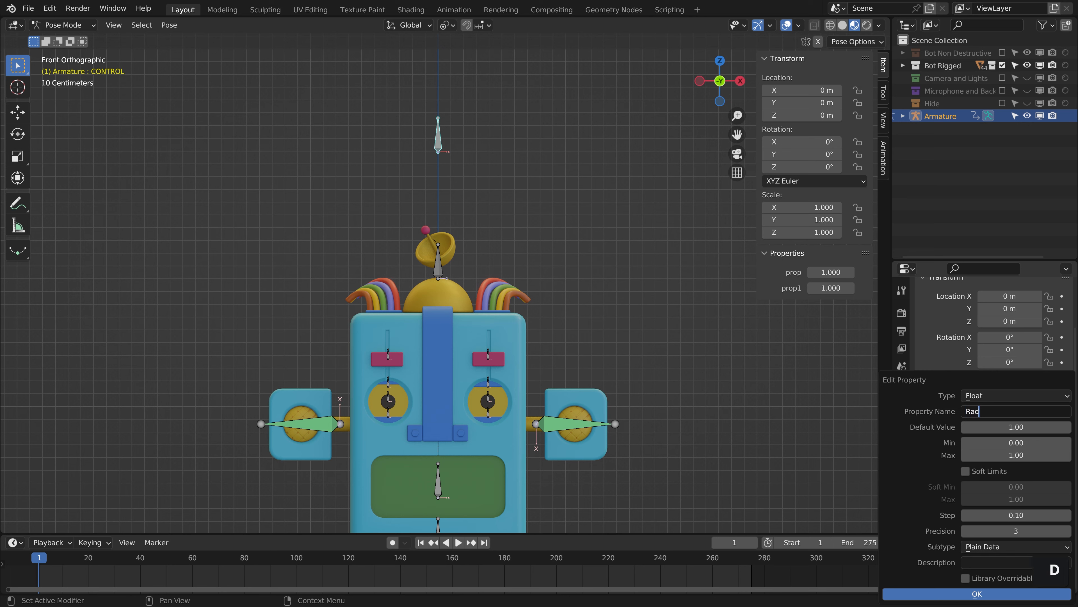
text(ar Speed)
key(Return)
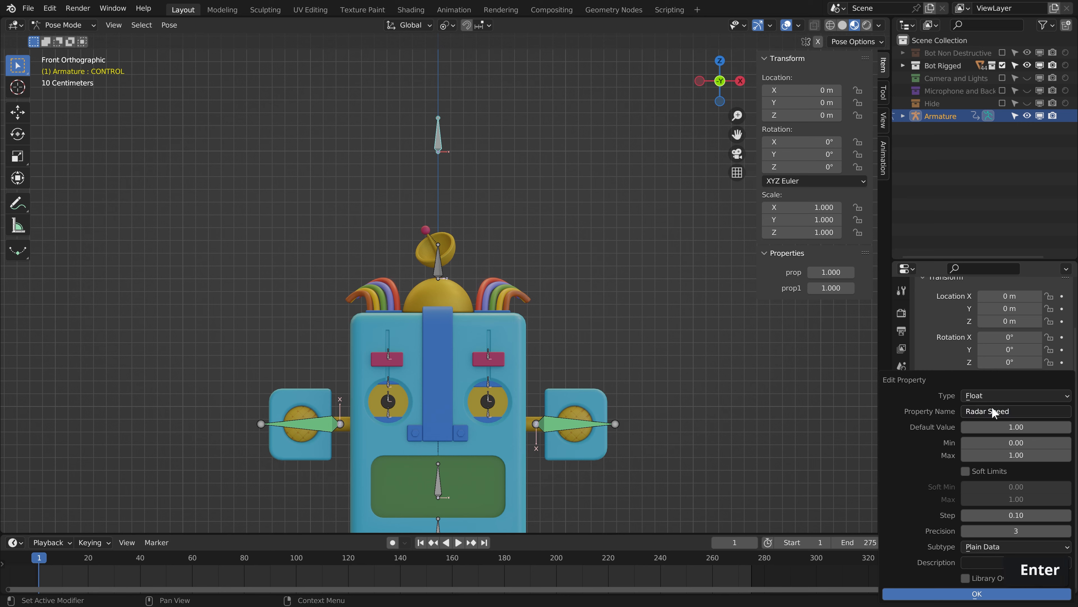
key(Return)
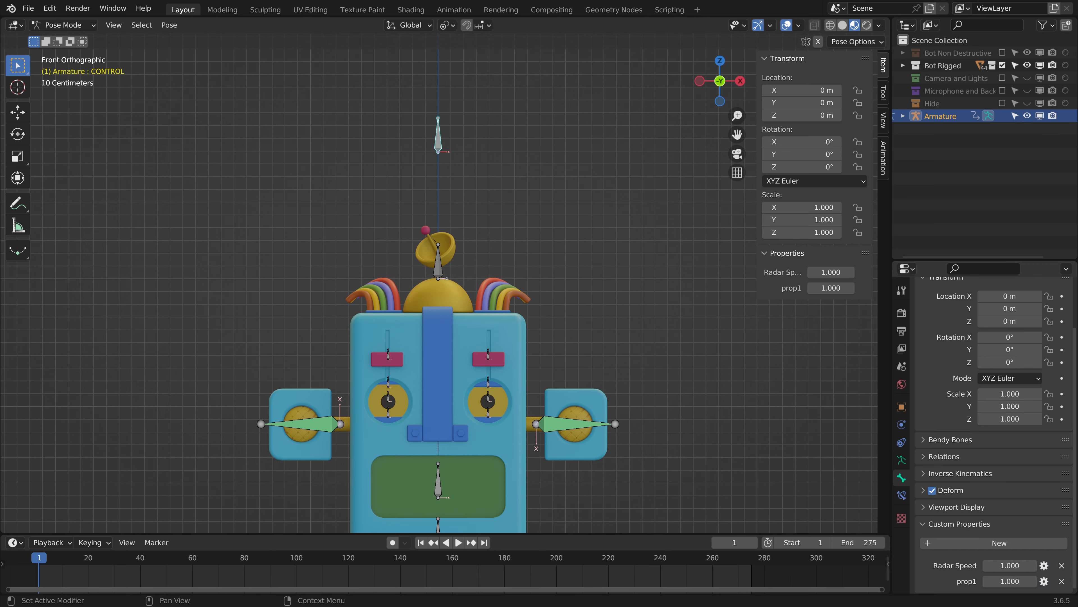
- Rename the CONTROL bone's second custom property Robot Voice
click(1050, 581)
text(Robot Voice)
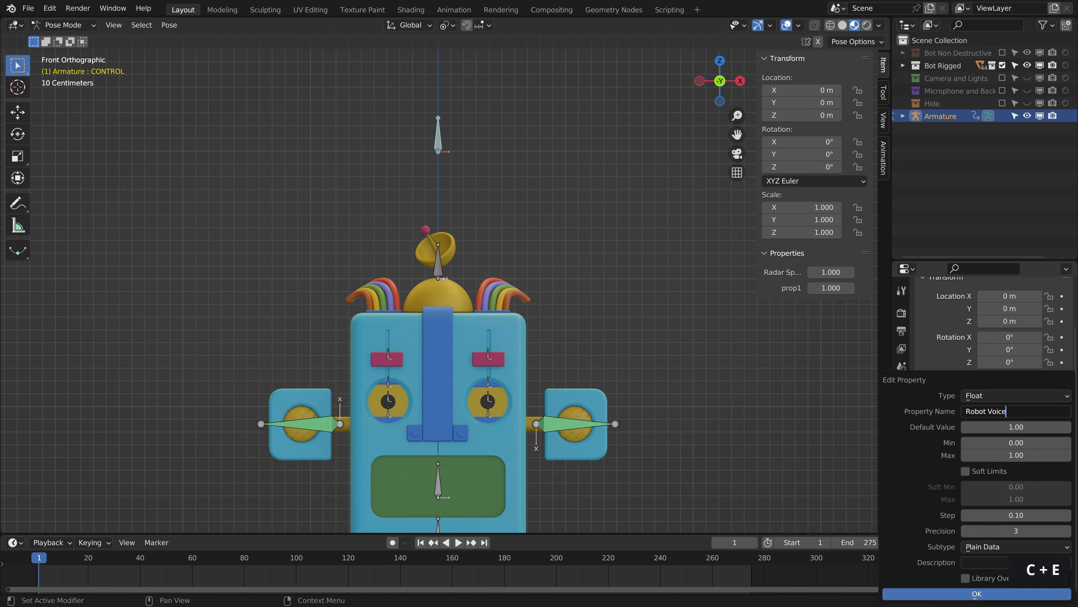
key(Return)
click(946, 594)
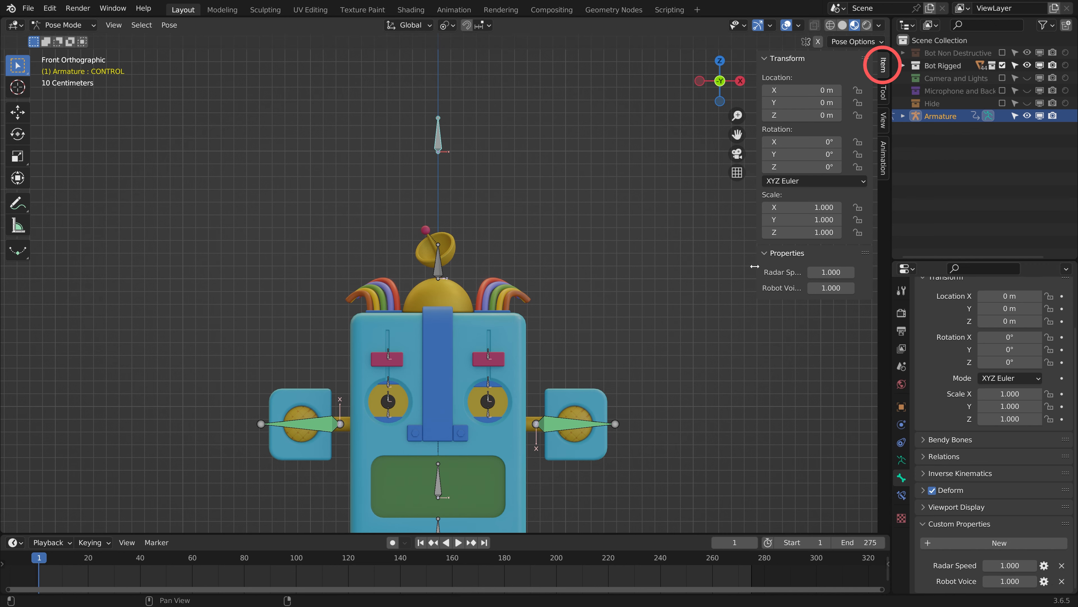
- Widen the viewport sidebar so the full custom property names can be read
drag(756, 266, 738, 270)
key(n)
key(n)
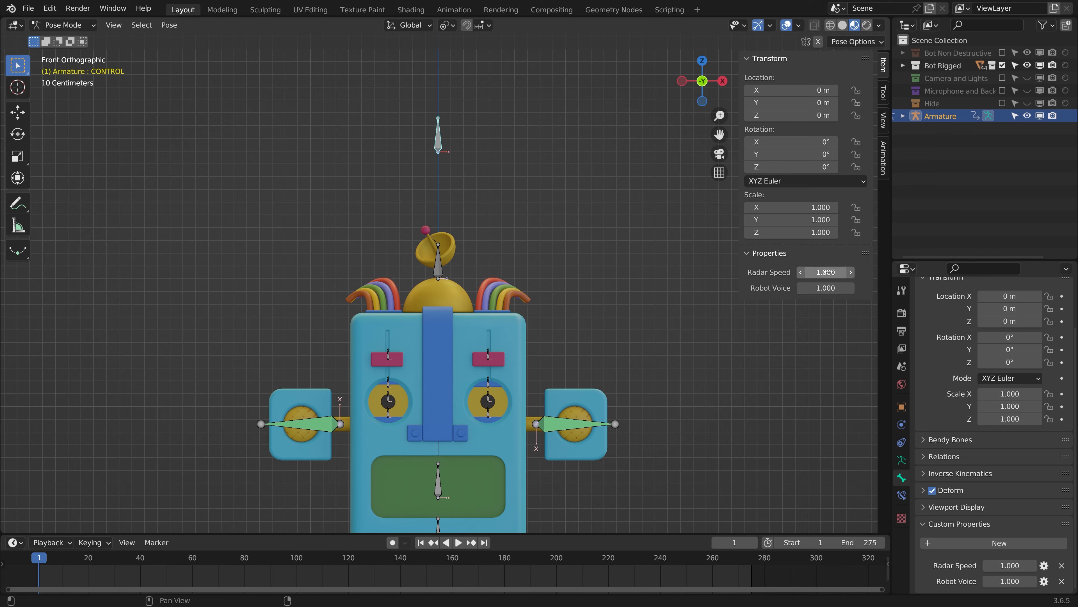
- Copy the data path of the CONTROL bone's Radar Speed property
click(441, 263)
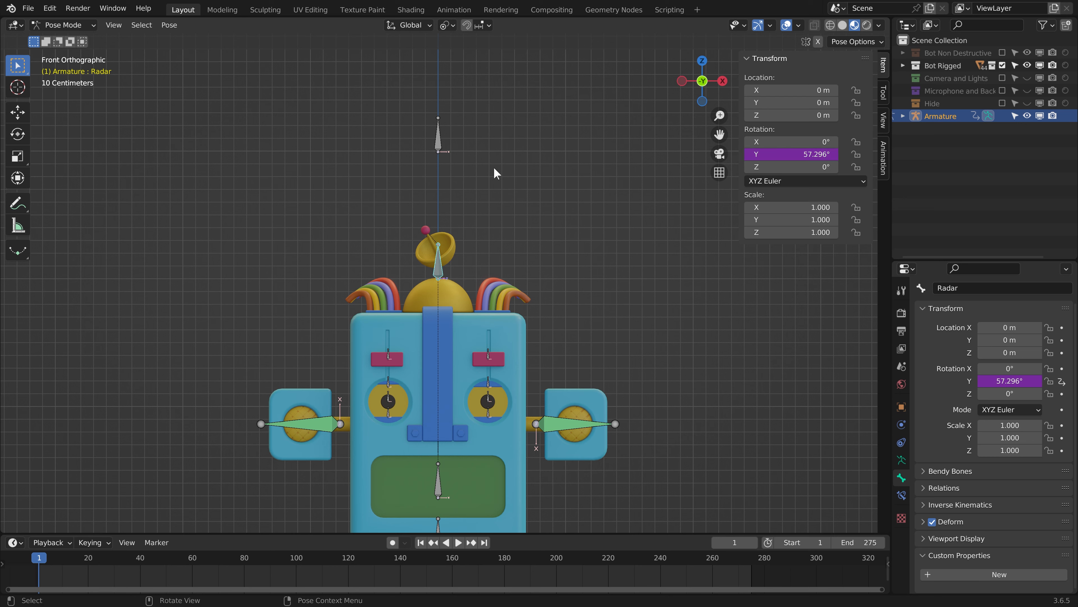
click(436, 144)
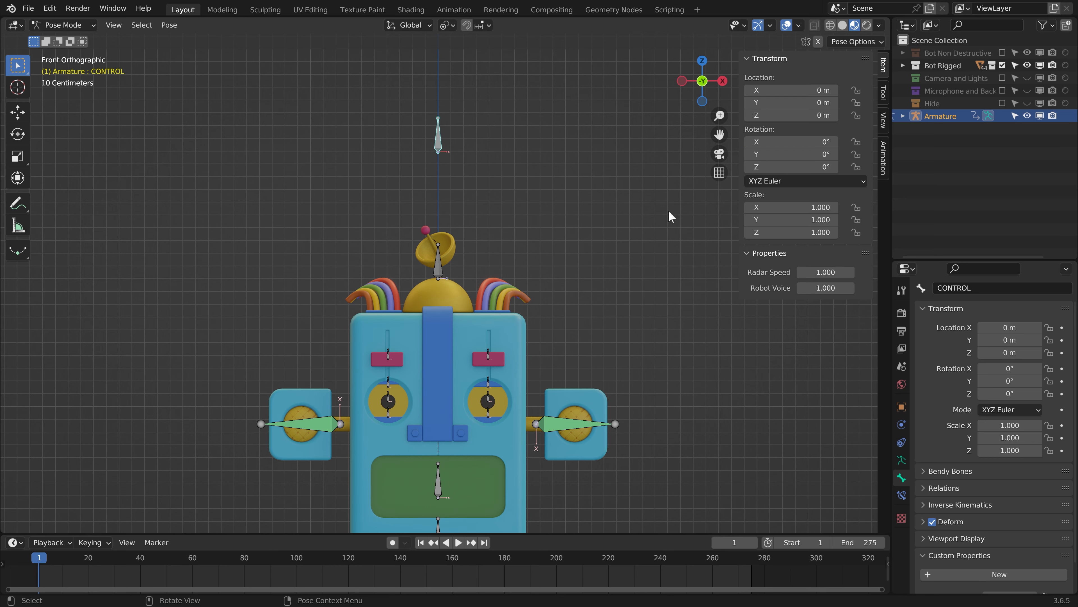
right_click(818, 274)
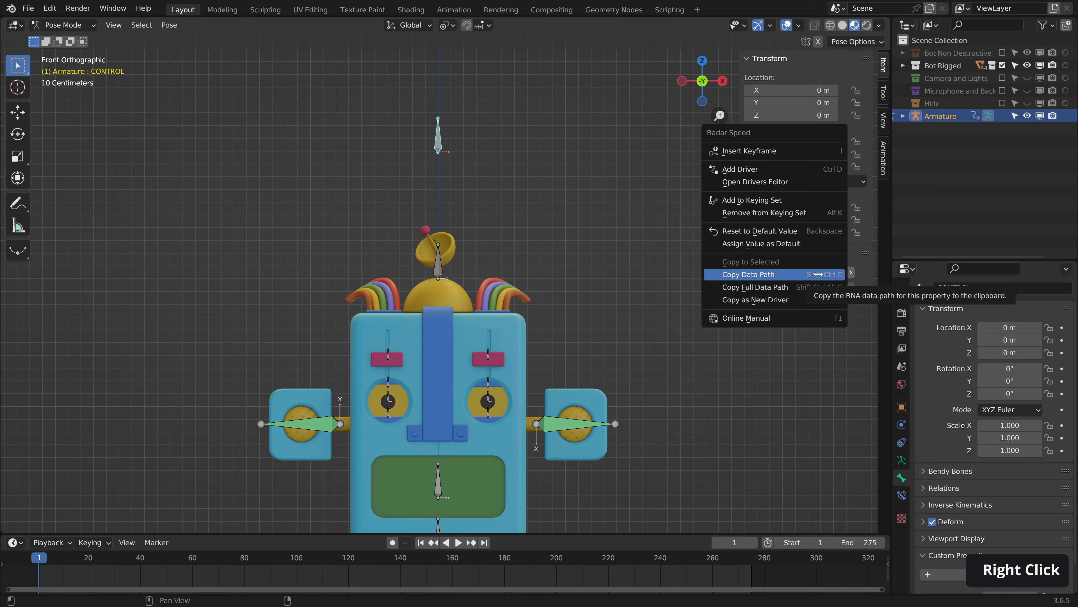
click(788, 275)
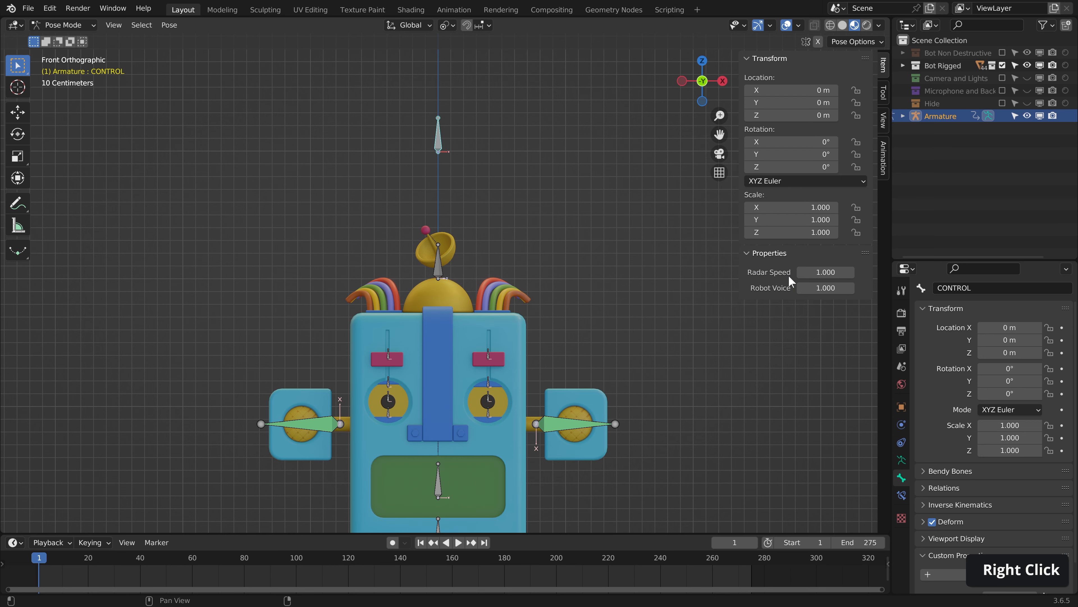
- Add an input variable to the Radar bone's Y rotation driver, targeting the Armature with the copied Radar Speed data path
click(443, 270)
right_click(784, 154)
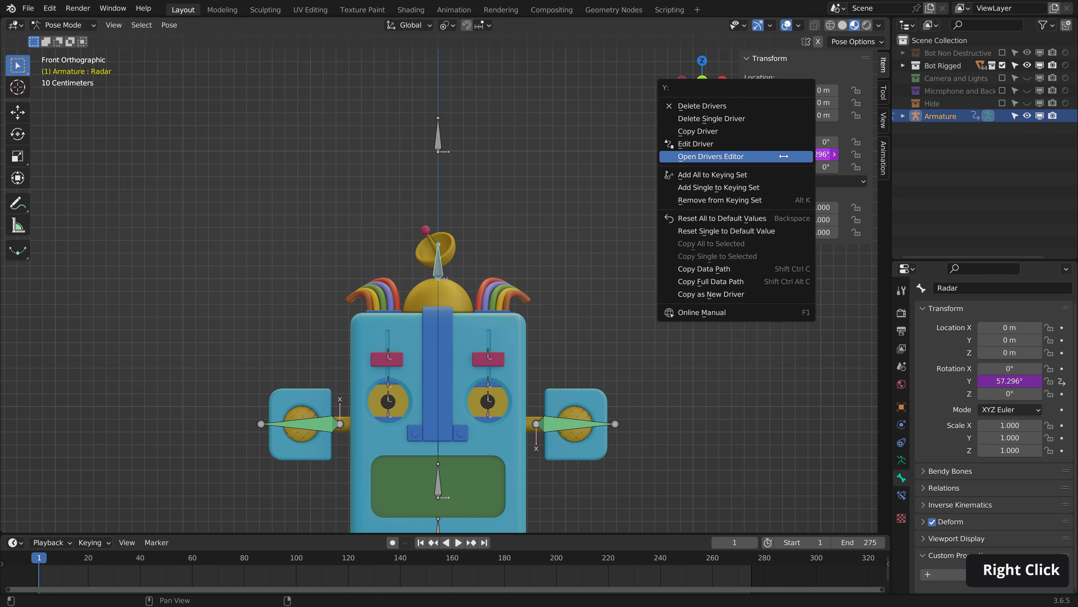
click(777, 143)
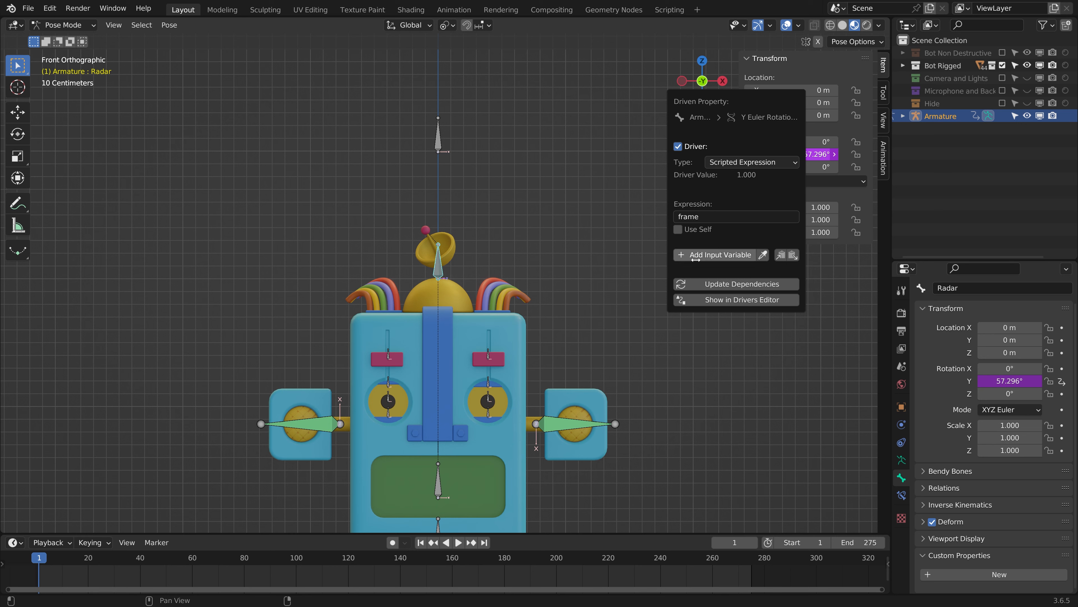
click(727, 254)
click(748, 305)
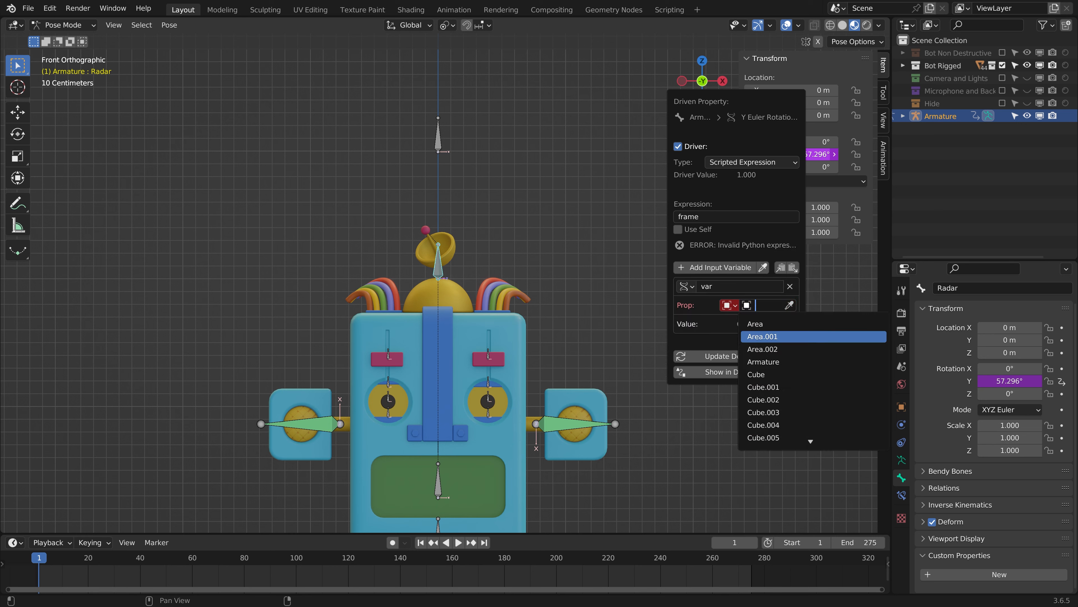
click(778, 362)
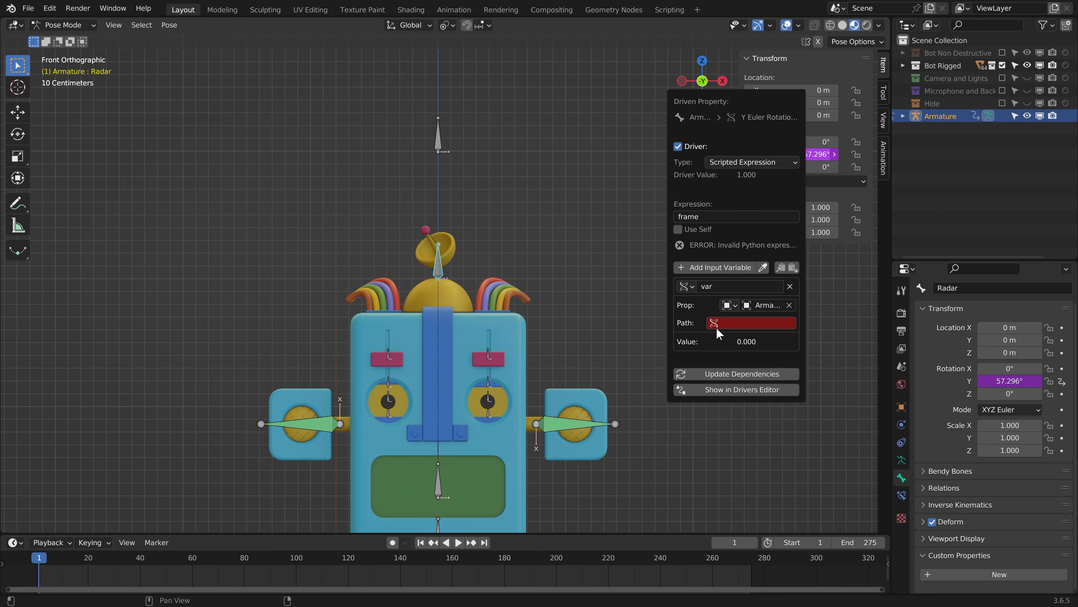
click(732, 325)
key(ctrl+v)
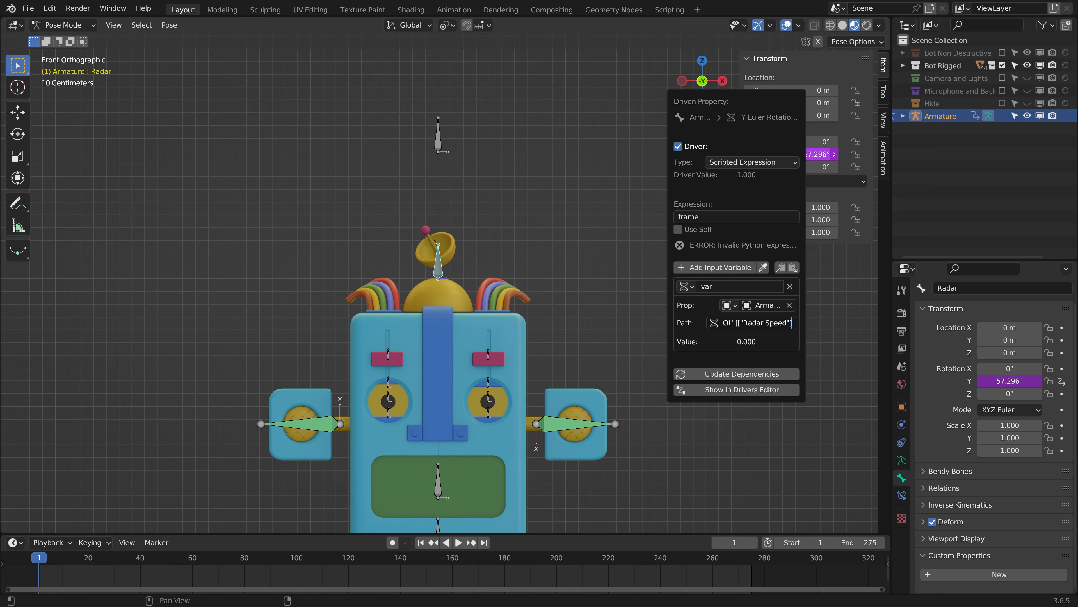
click(708, 286)
key(ctrl+v)
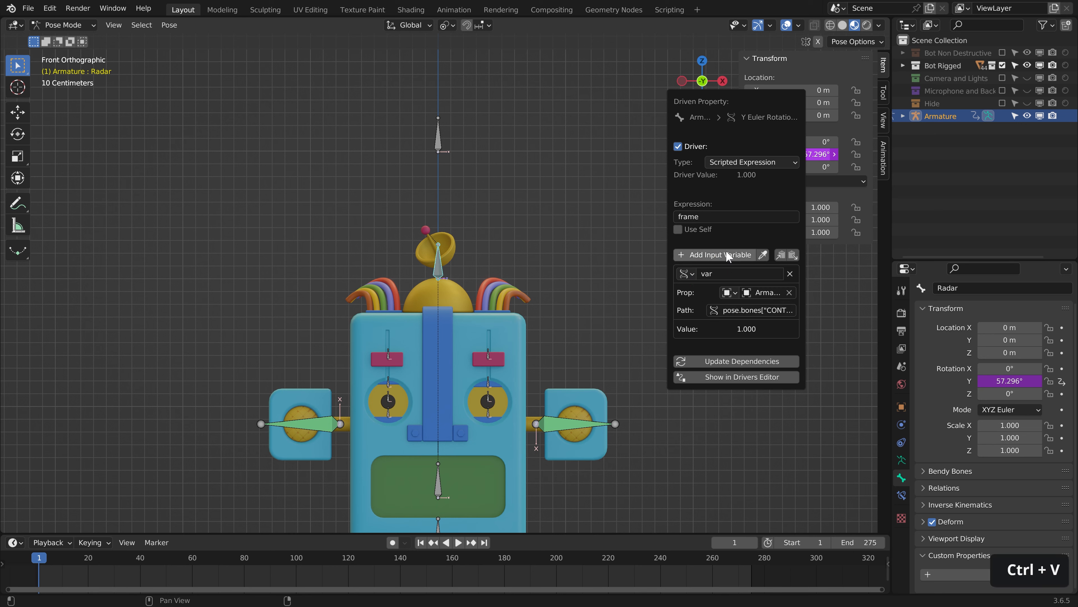
- Set the Radar bone's driver expression to frame * var
click(696, 218)
click(699, 217)
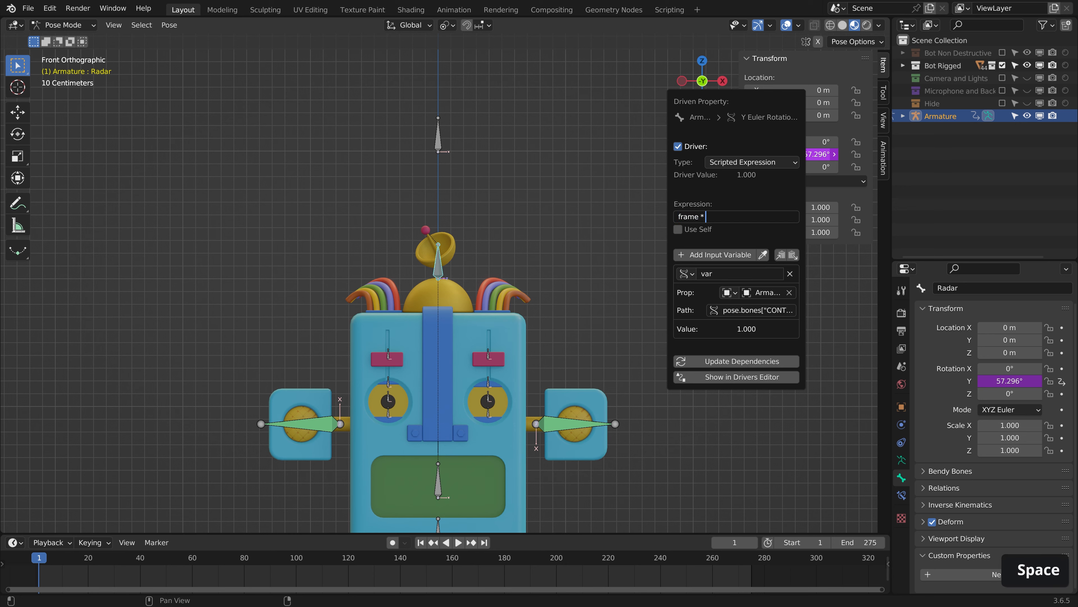
text(* var)
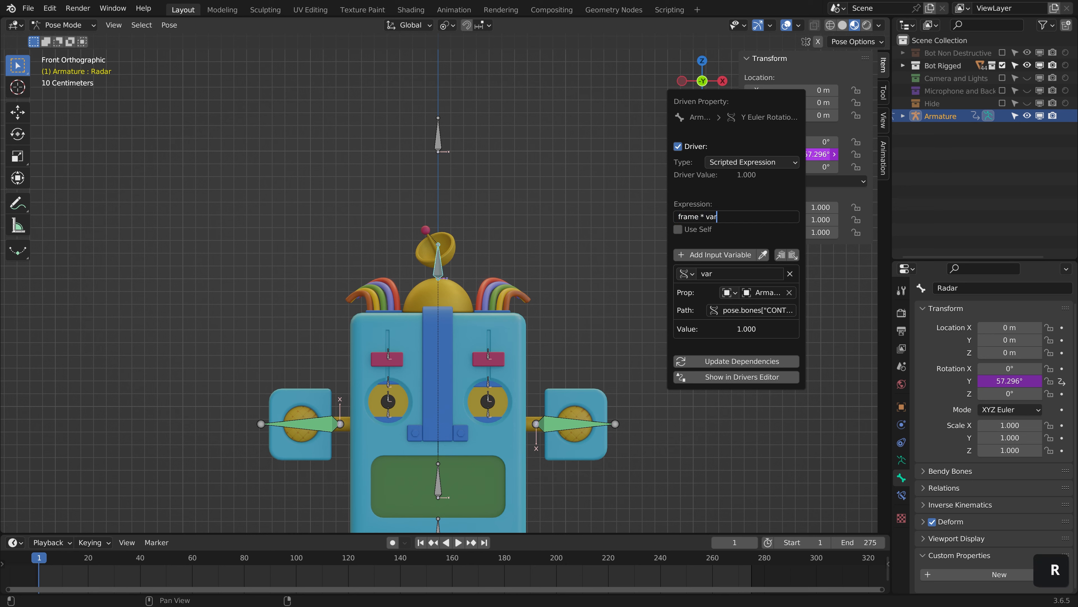
key(Return)
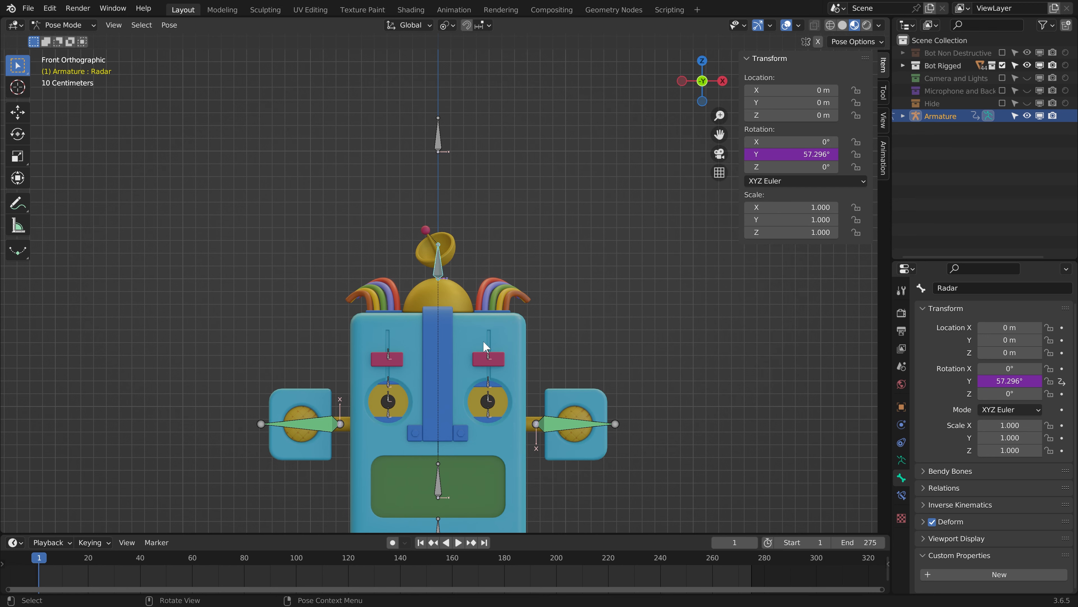
- During animation playback, set the CONTROL bone's Radar Speed to 0.1 and then to 0.2
key(space)
click(438, 135)
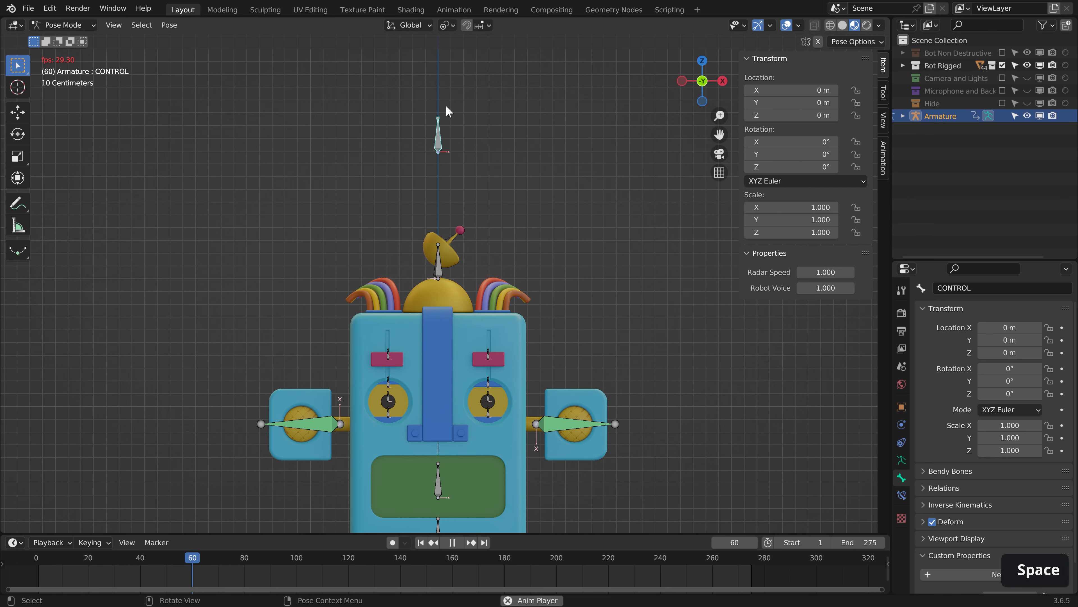
click(825, 272)
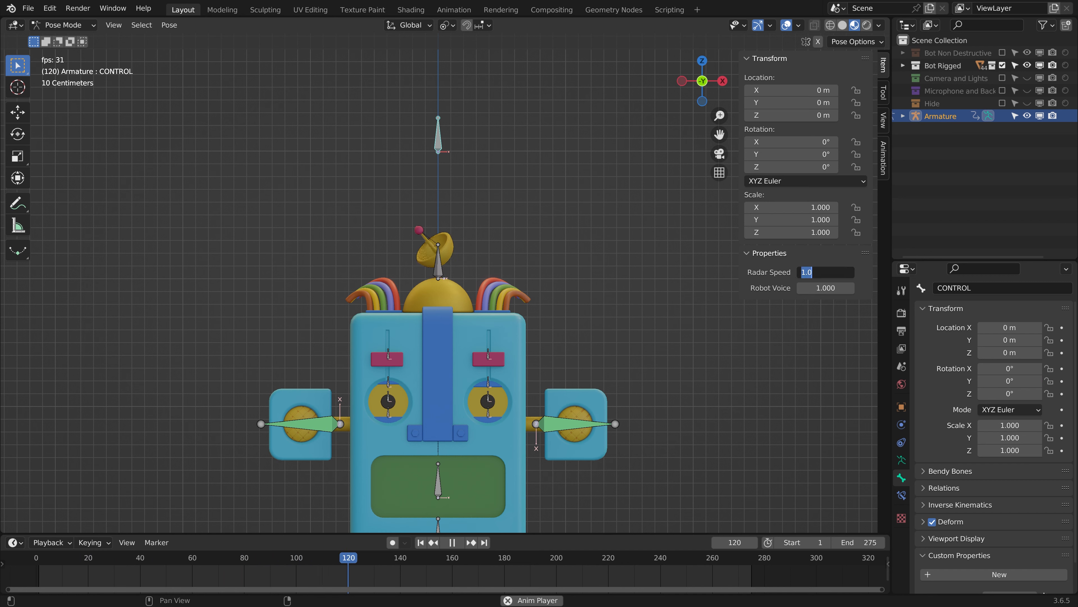
text(0.1)
key(Return)
key(Return)
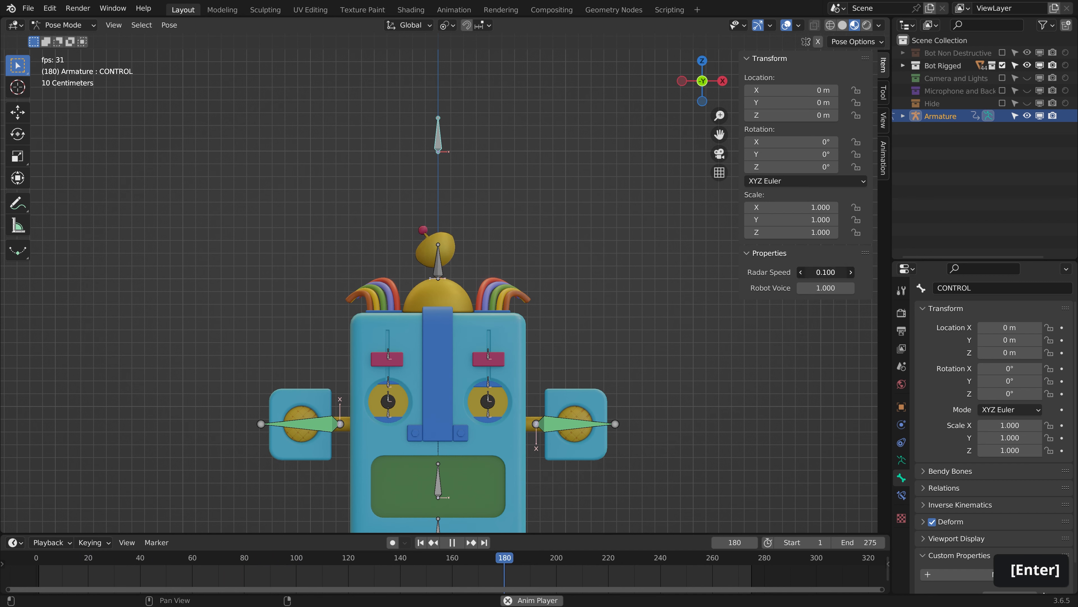
text(.2)
key(Return)
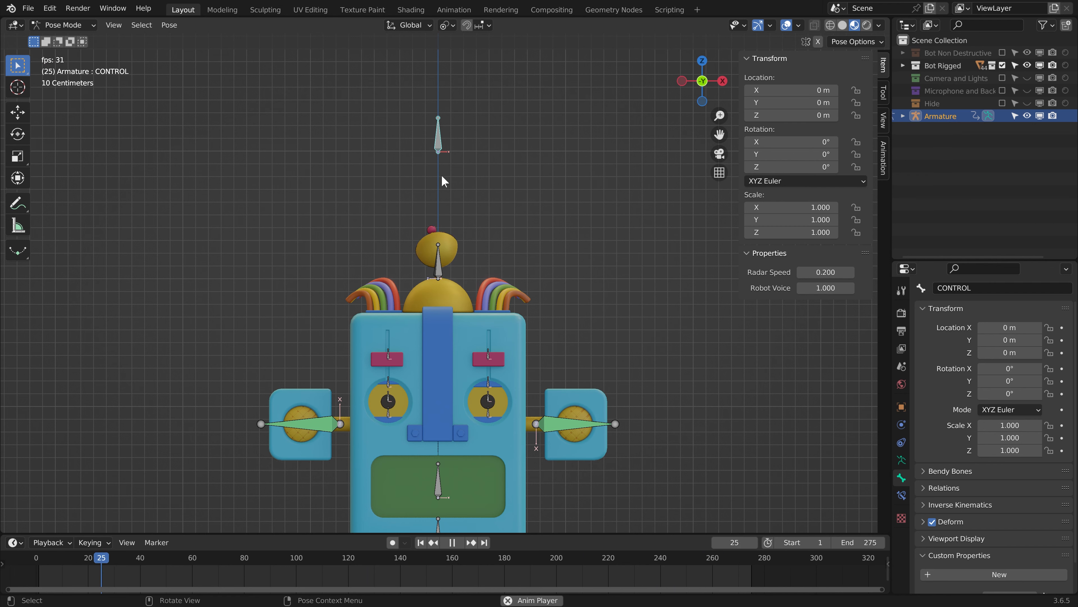
key(Escape)
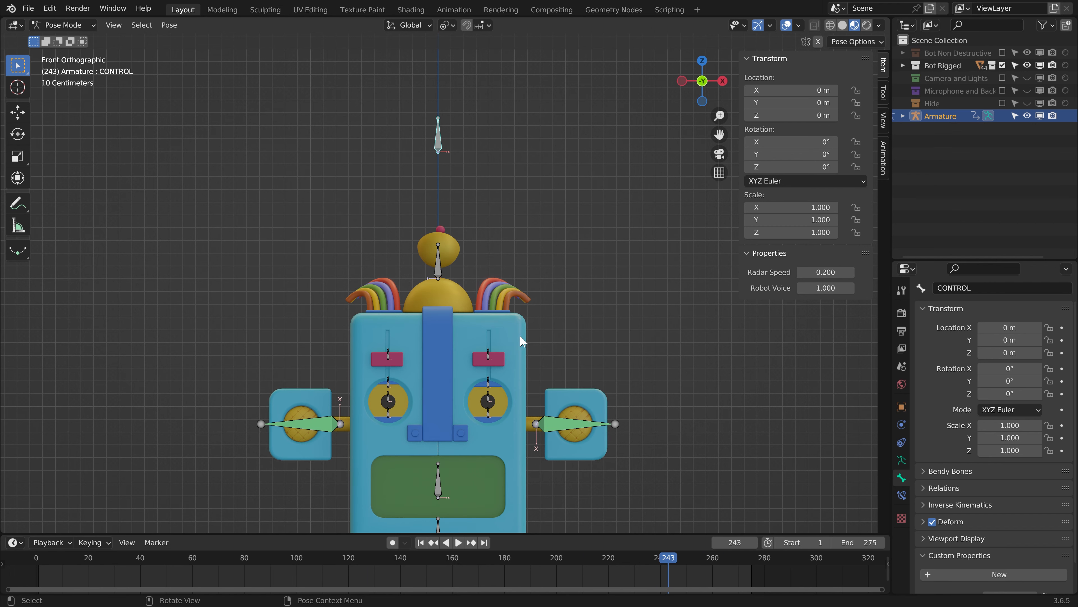
- Select the robot's mouth panel in Object Mode and split the viewport to show its material in a Shader Editor
shift+middle_drag(521, 340, 548, 268)
scroll(552, 280, down, 2)
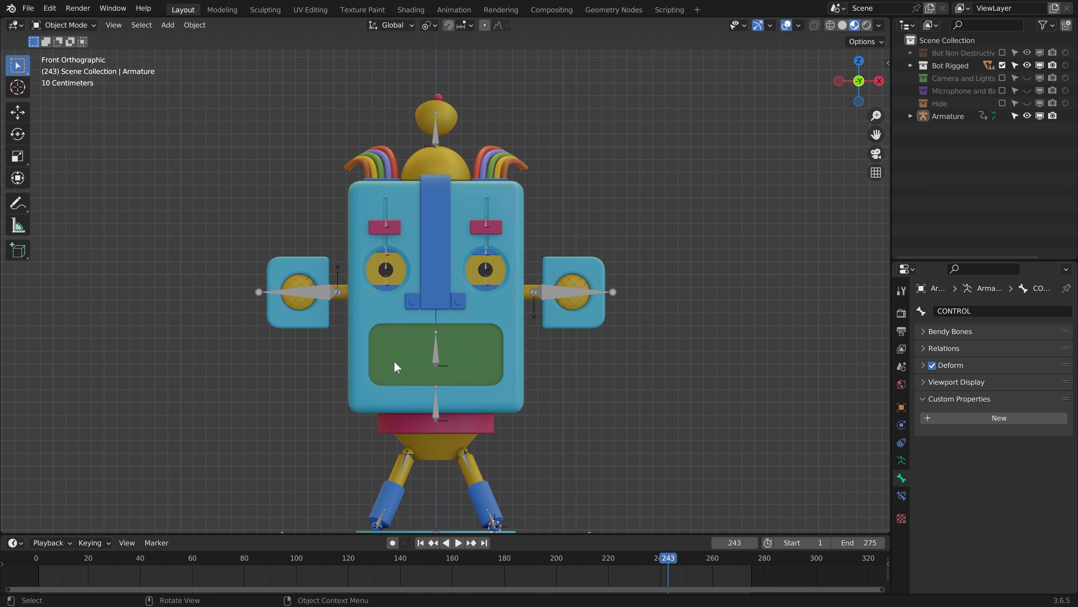
click(474, 341)
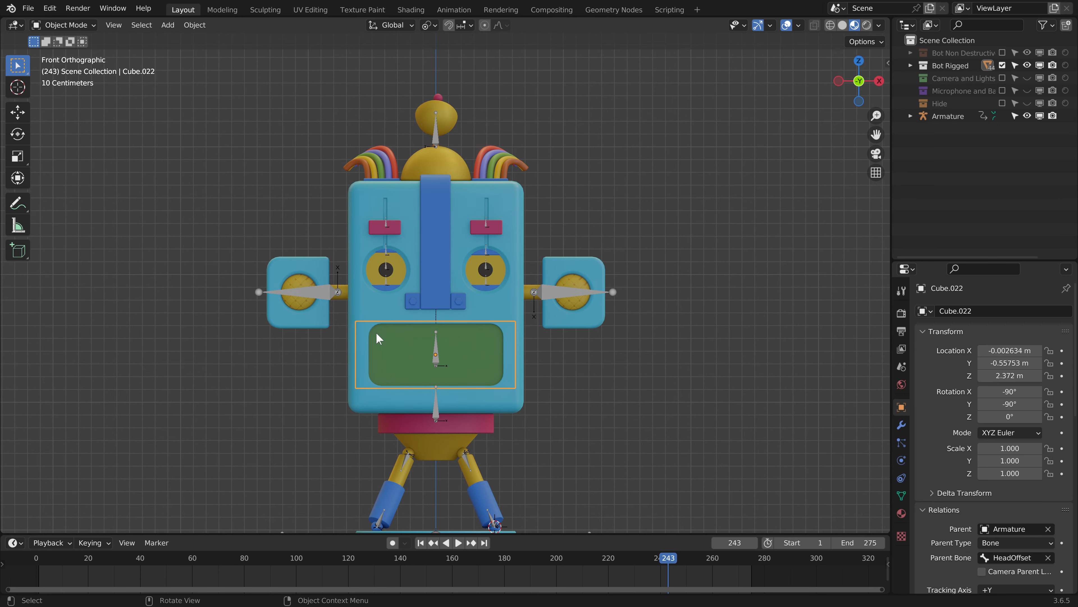
scroll(520, 302, up, 2)
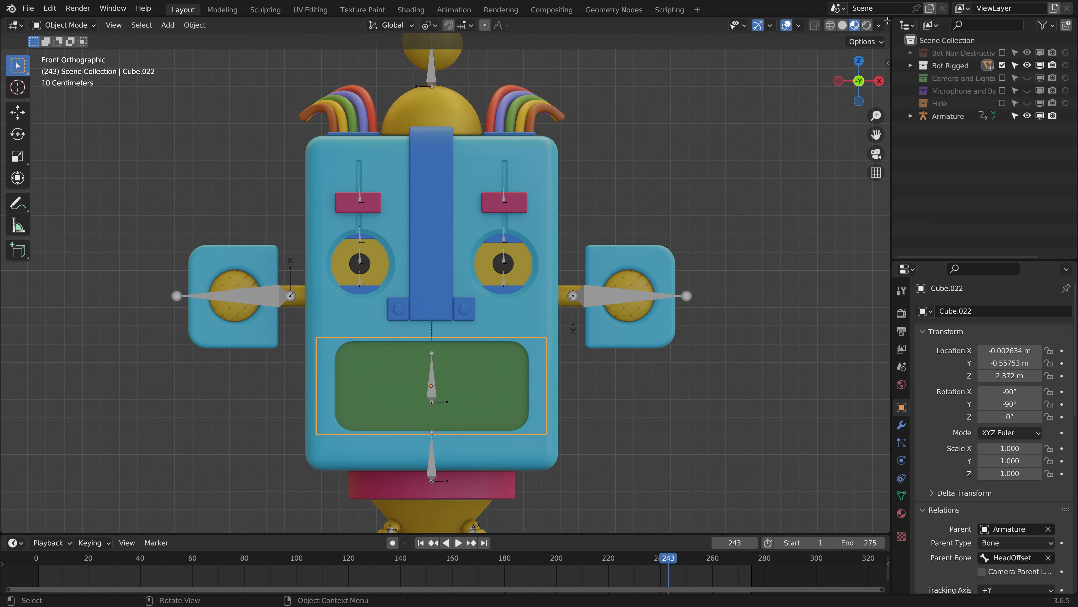
drag(888, 22, 435, 33)
click(449, 27)
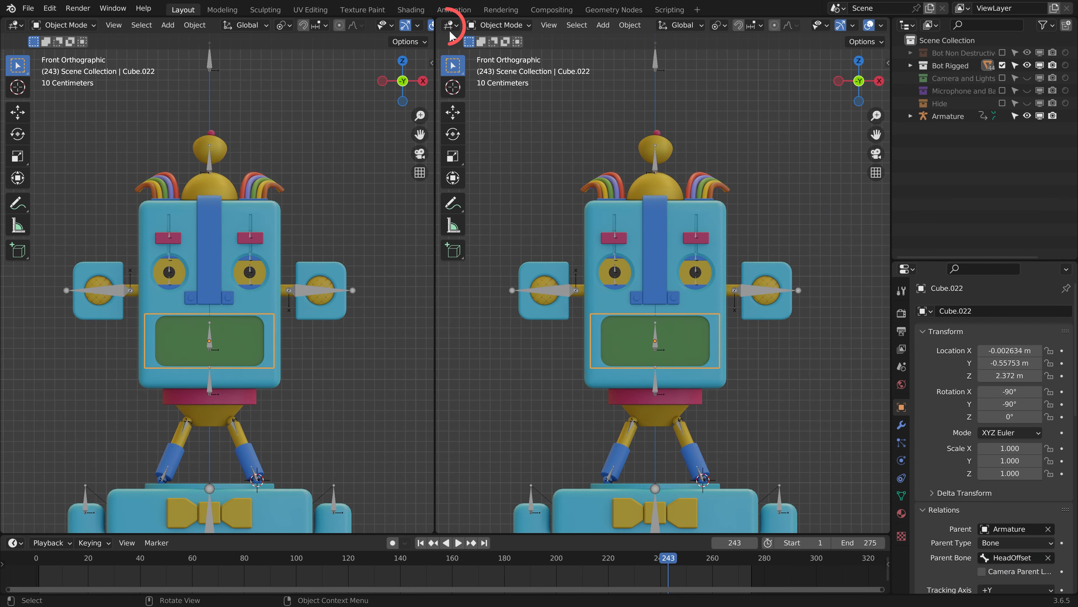
click(497, 143)
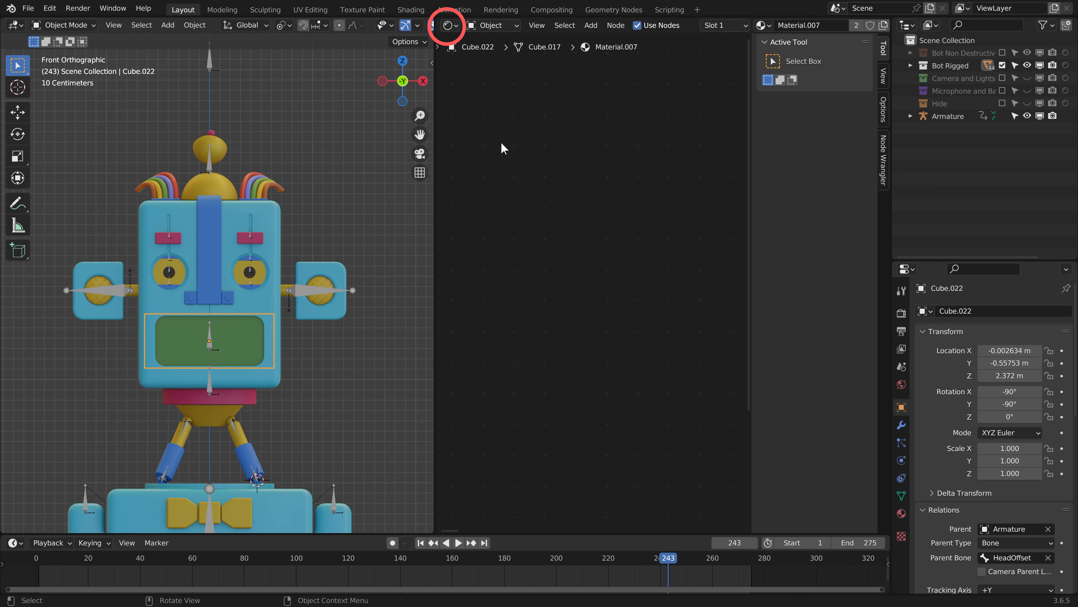
- Rename the mouth panel's material Mouth
click(902, 513)
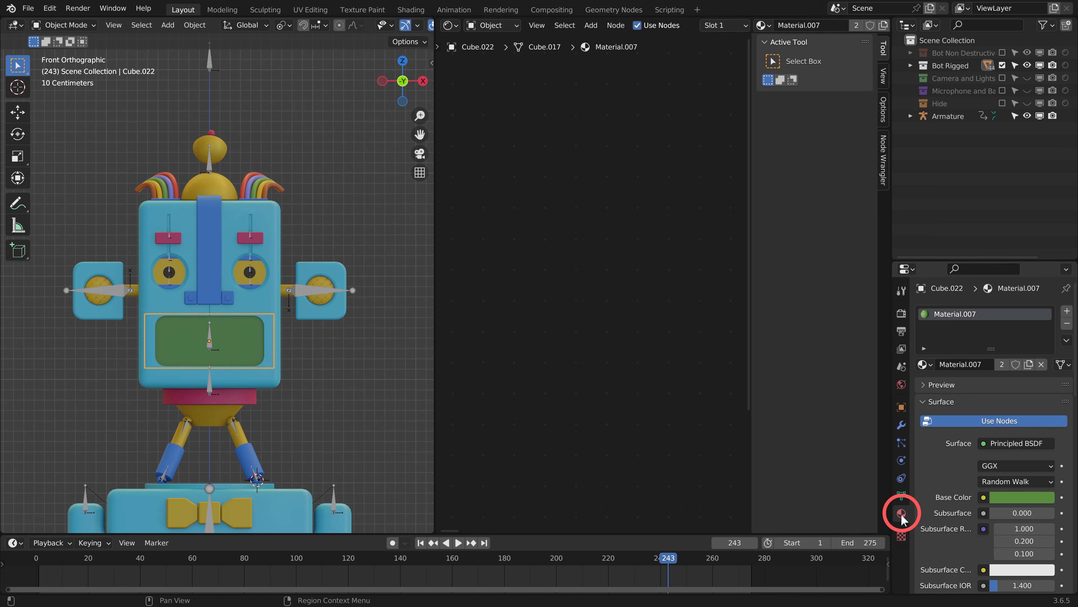
double_click(963, 363)
text(Mo)
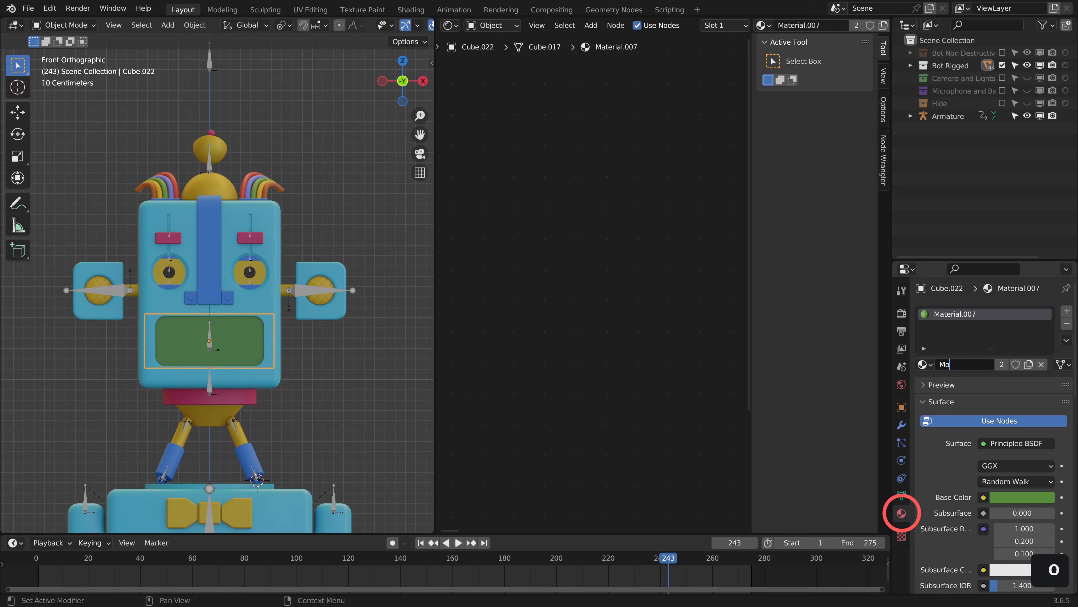
text(uth)
key(Return)
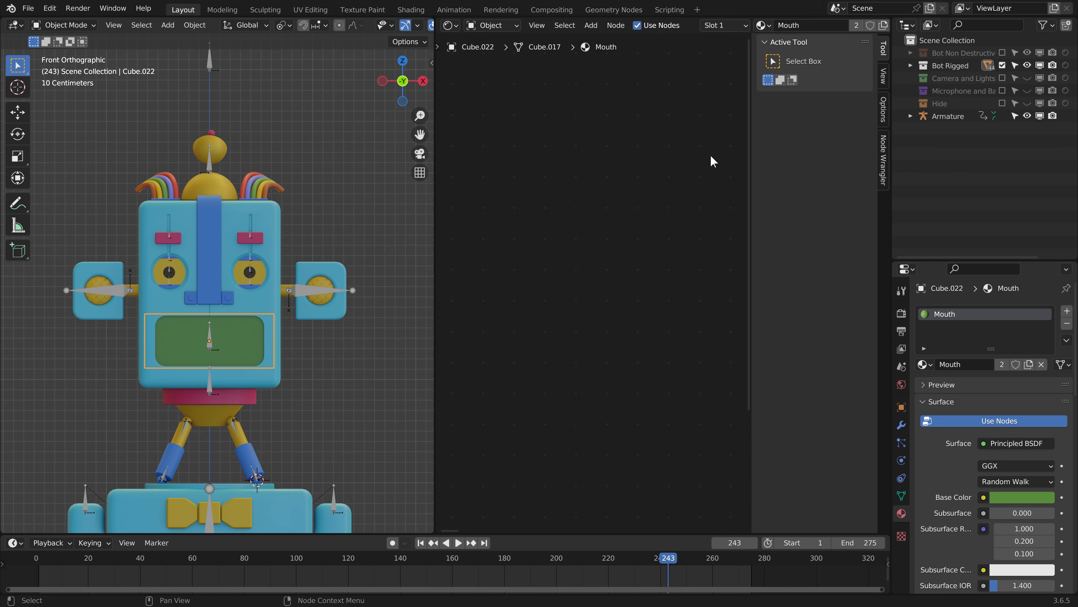
- Add a Gradient Texture node to the Mouth material and connect its Fac output to the Principled BSDF's Emission Strength
key(n)
key(Home)
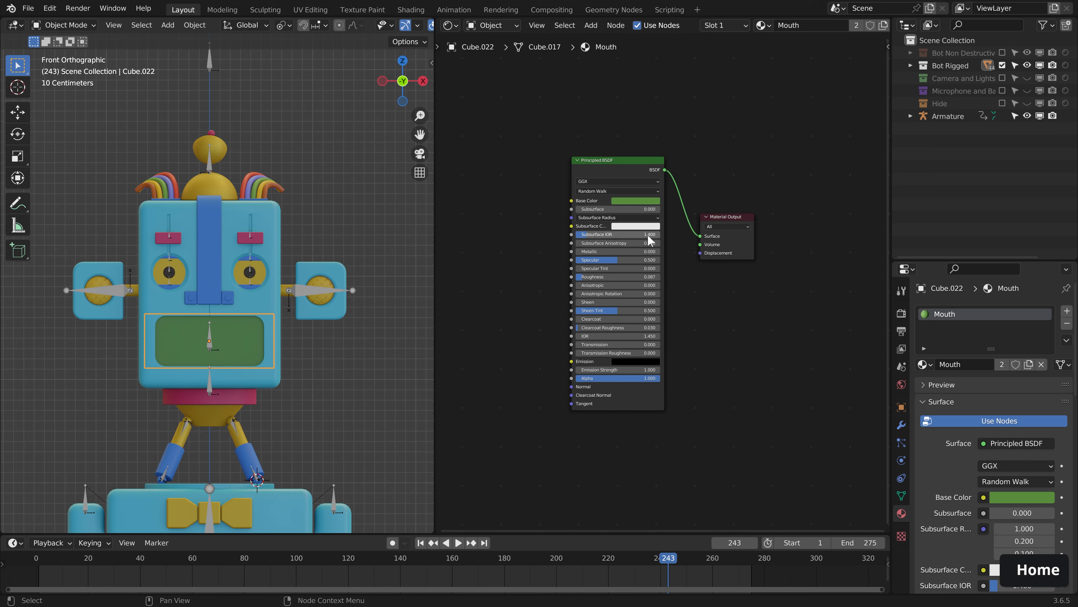
scroll(667, 271, up, 2)
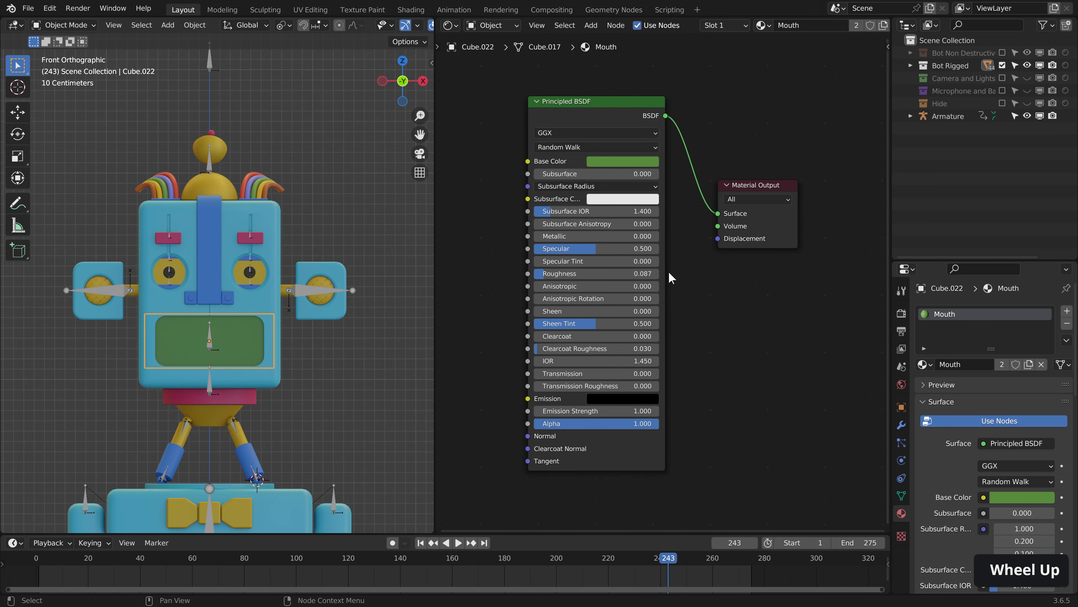
scroll(291, 338, up, 4)
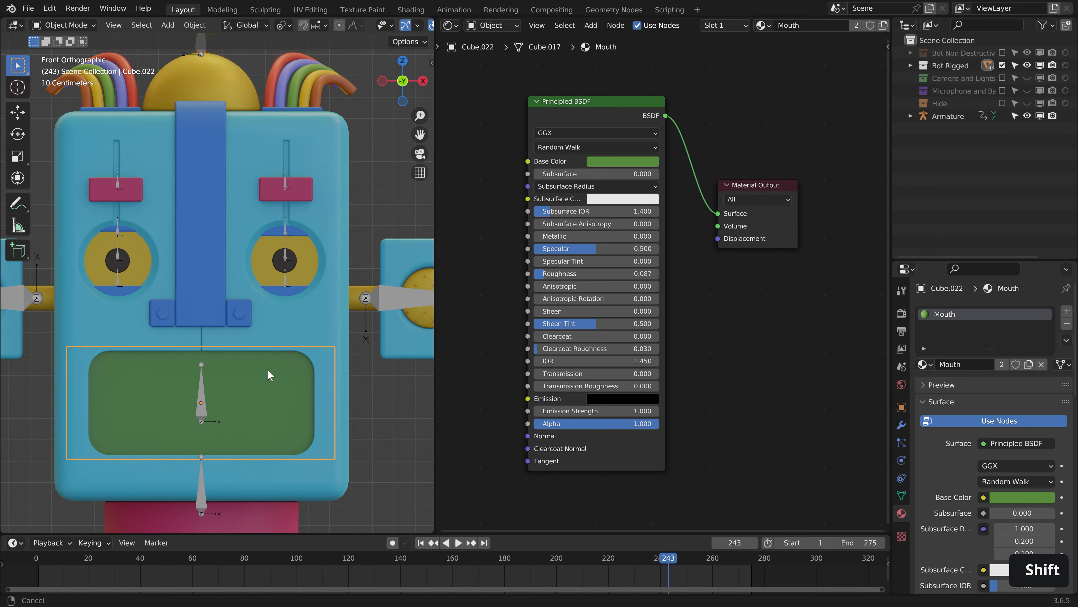
shift+middle_drag(267, 368, 300, 347)
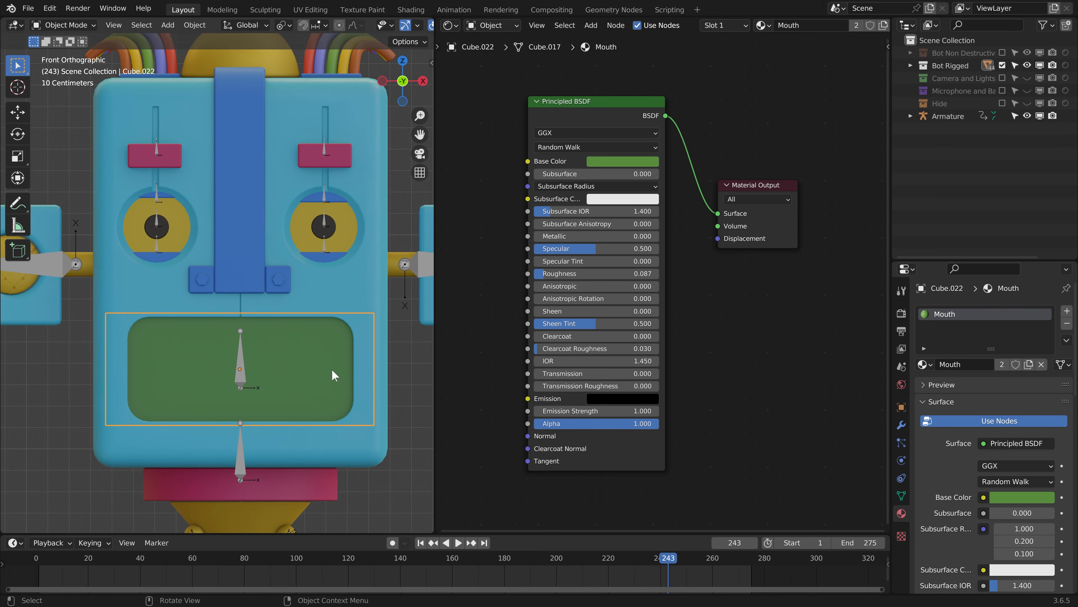
middle_drag(439, 273, 597, 269)
key(shift+a)
click(568, 247)
text(gra)
click(595, 265)
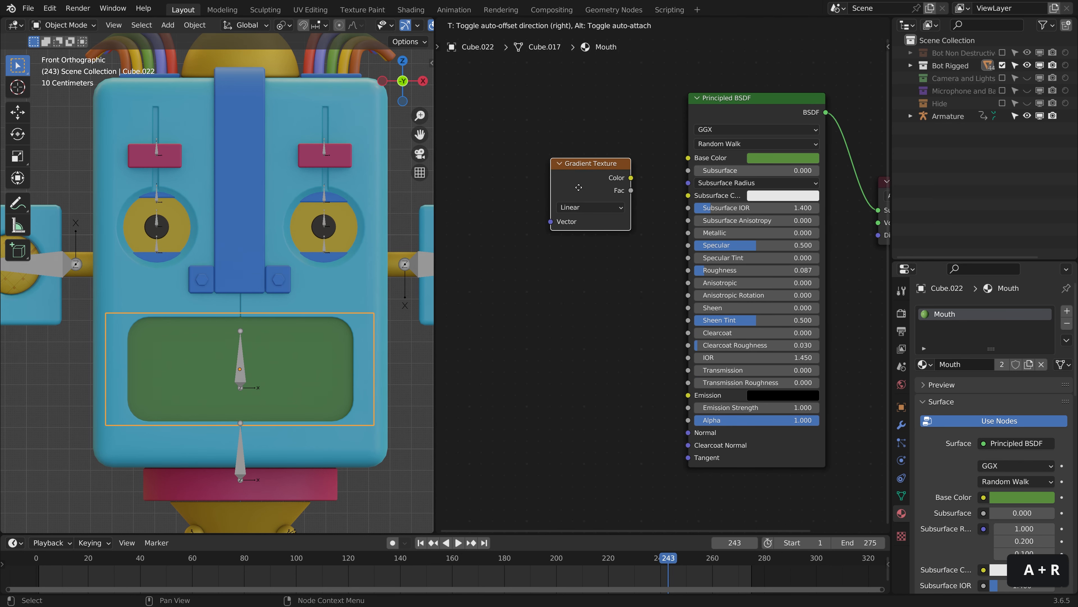
click(548, 339)
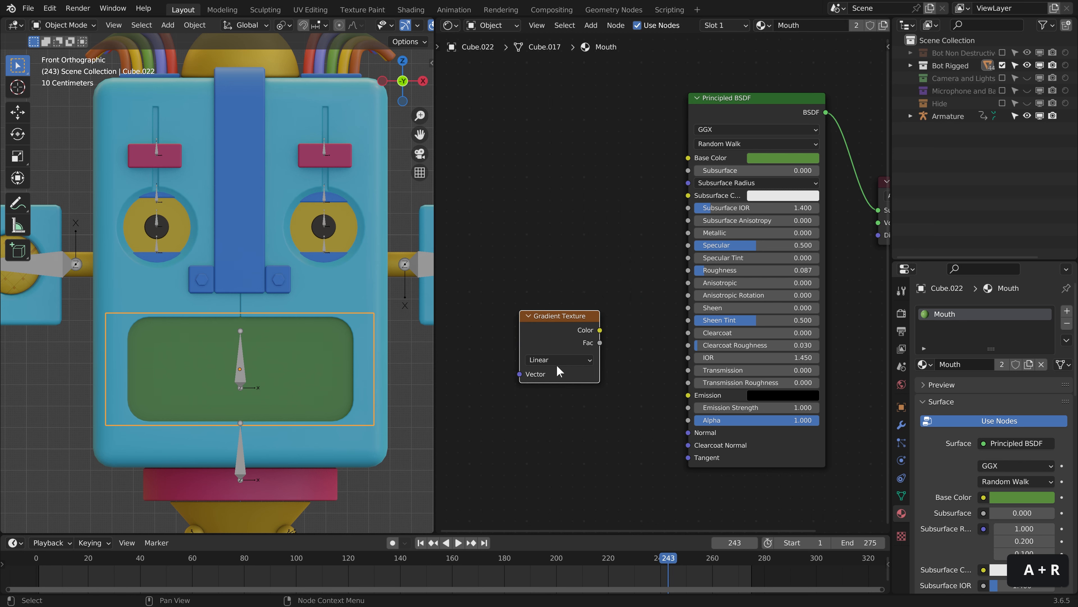
drag(600, 342, 688, 408)
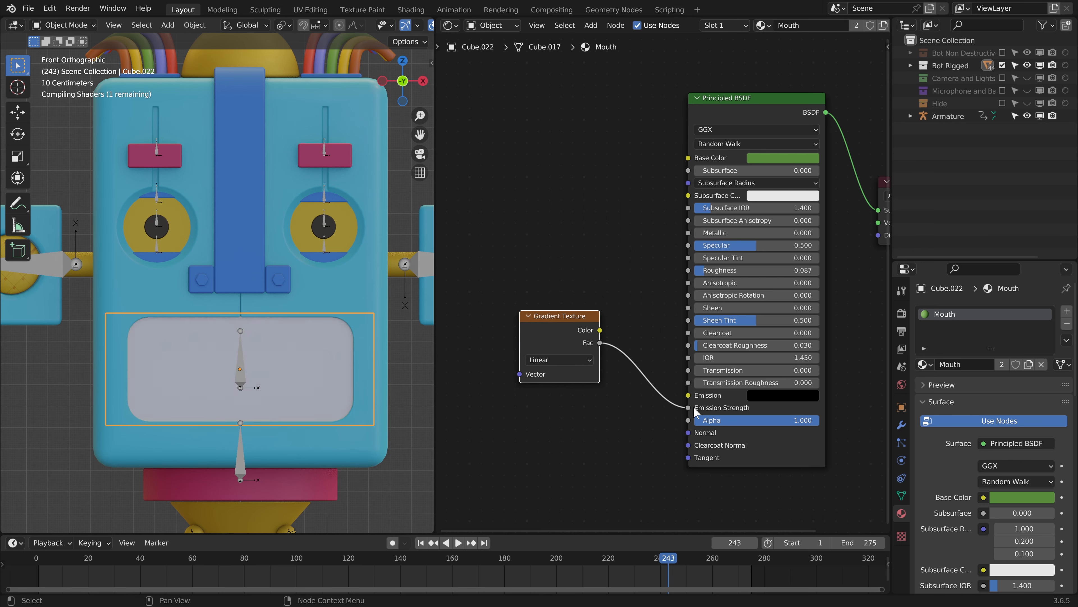
- Set the Principled BSDF's Emission color to a bright green at full brightness
click(777, 398)
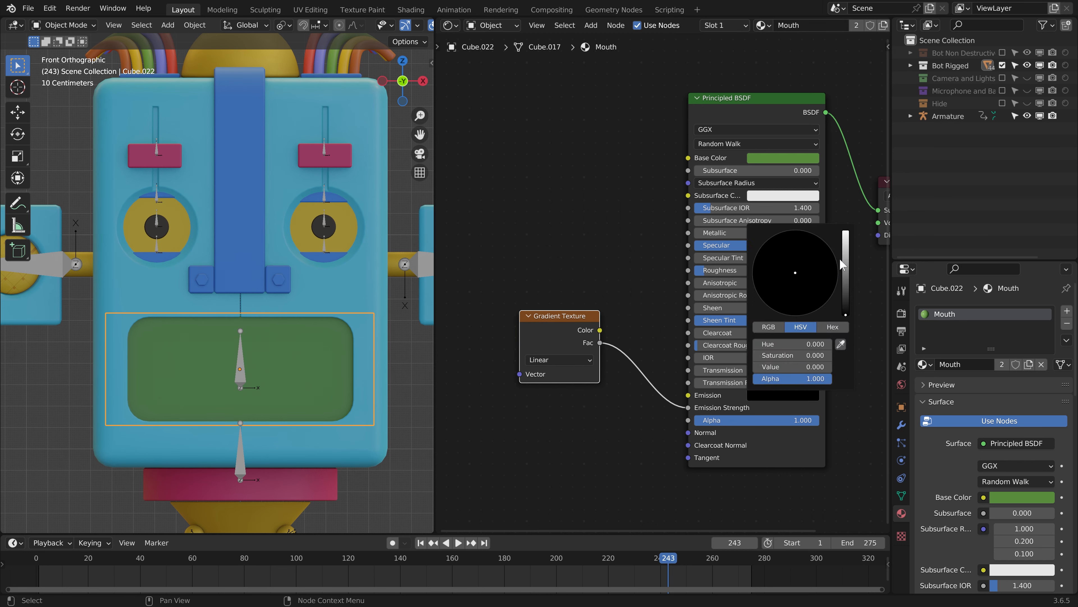
drag(845, 258, 845, 231)
drag(783, 253, 777, 243)
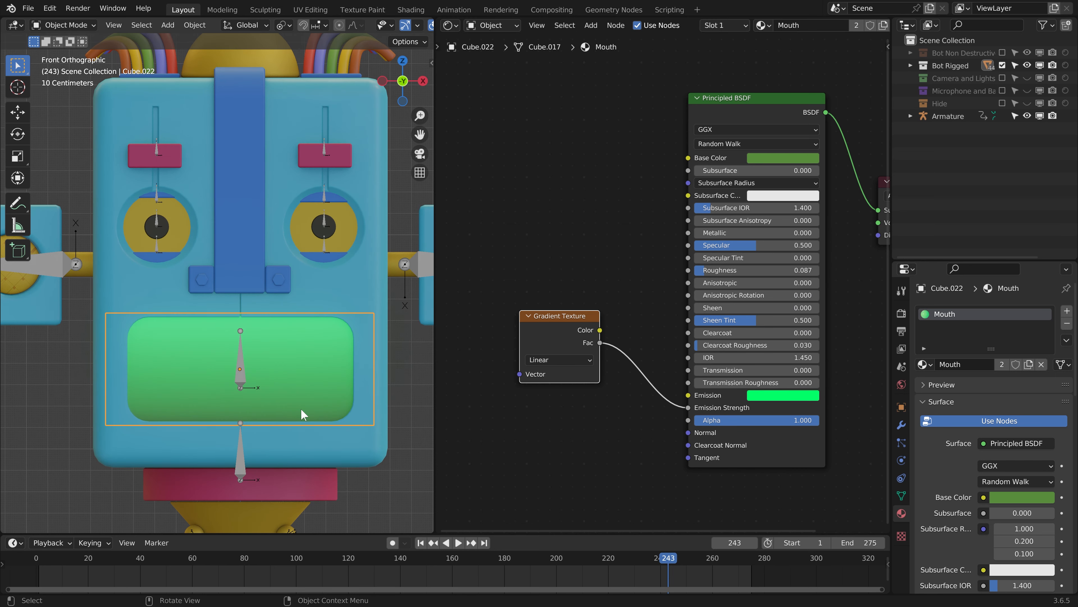
- Preview the Gradient Texture's output directly on the mouth and return to the Principled BSDF output
drag(558, 347, 545, 315)
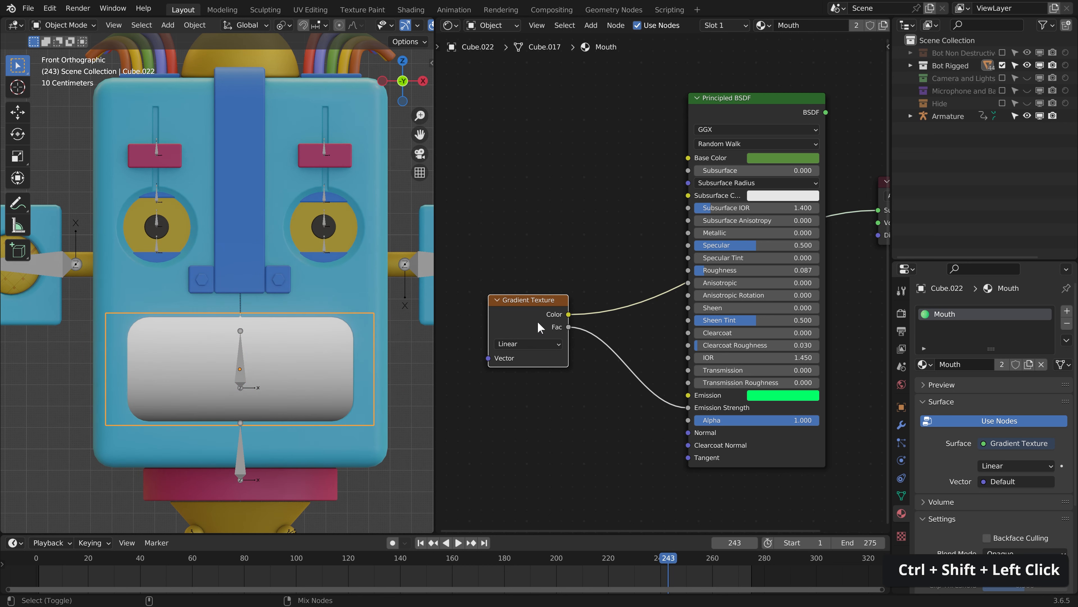
ctrl+shift+click(750, 124)
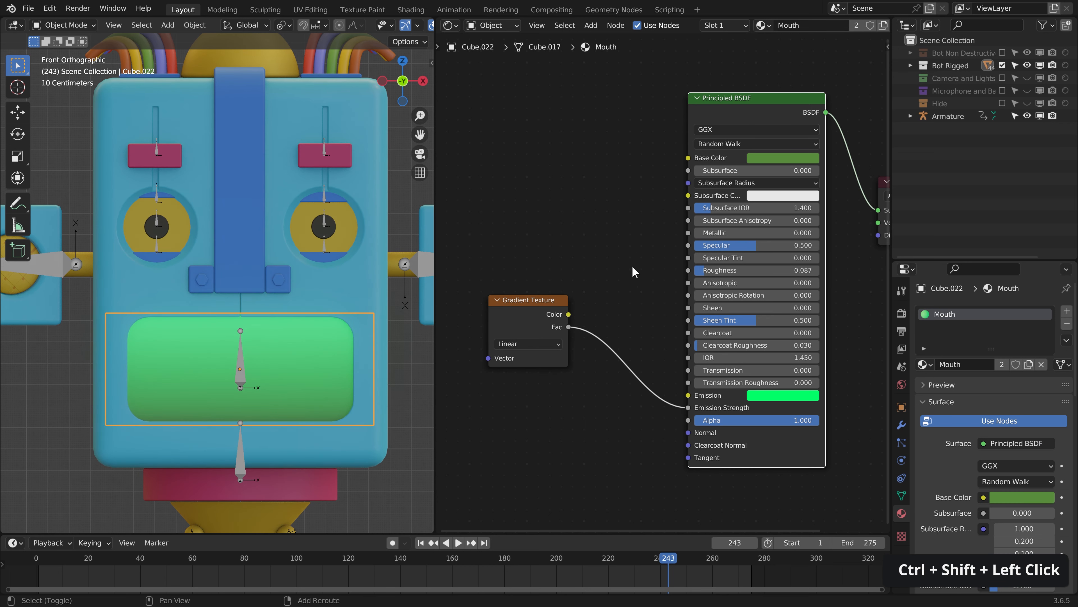
ctrl+shift+click(518, 310)
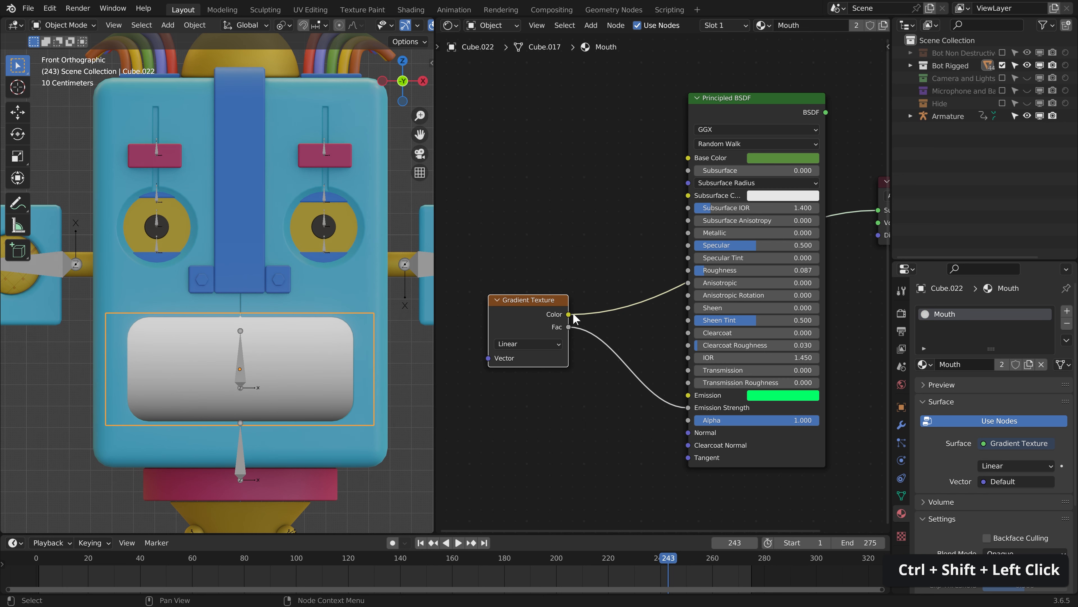
middle_drag(764, 245, 627, 266)
middle_drag(580, 294, 601, 307)
ctrl+shift+click(621, 340)
middle_drag(621, 339, 743, 326)
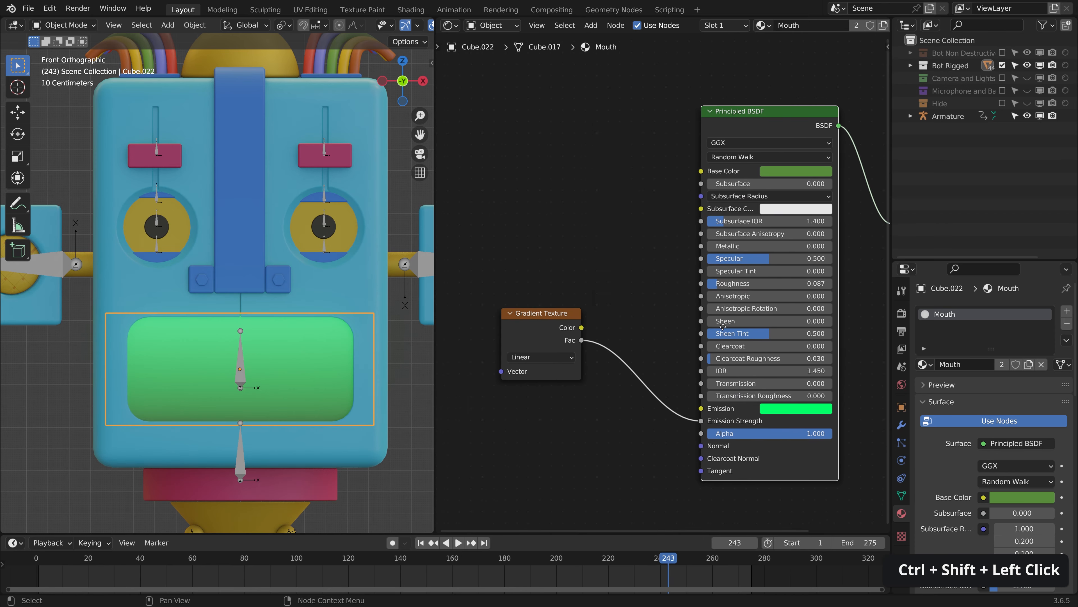
- Search the add-ons in Preferences for "node"
click(50, 8)
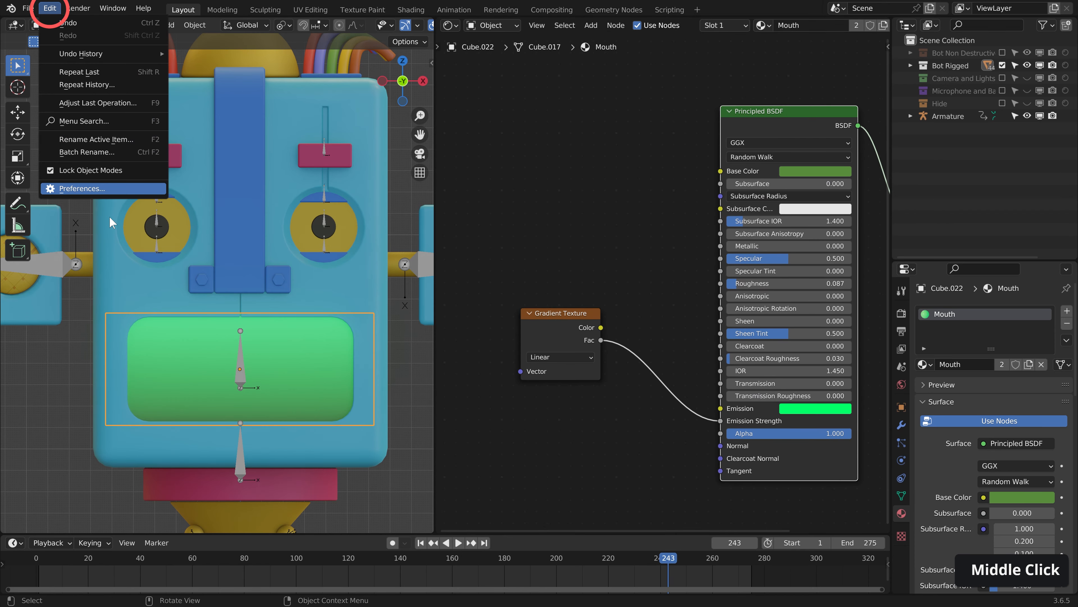
click(110, 189)
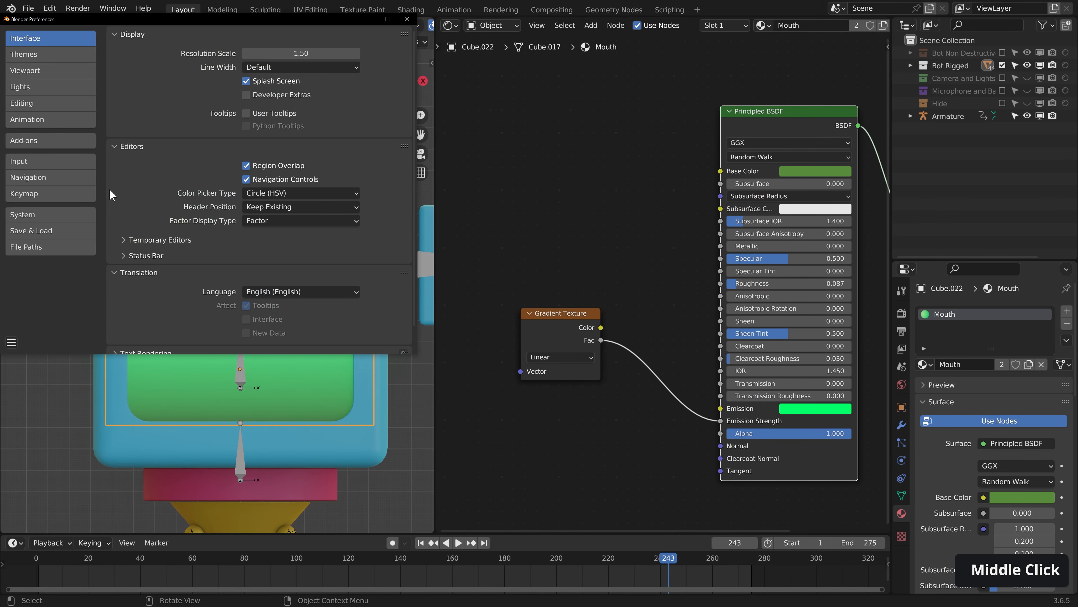
click(62, 142)
click(359, 53)
text(node)
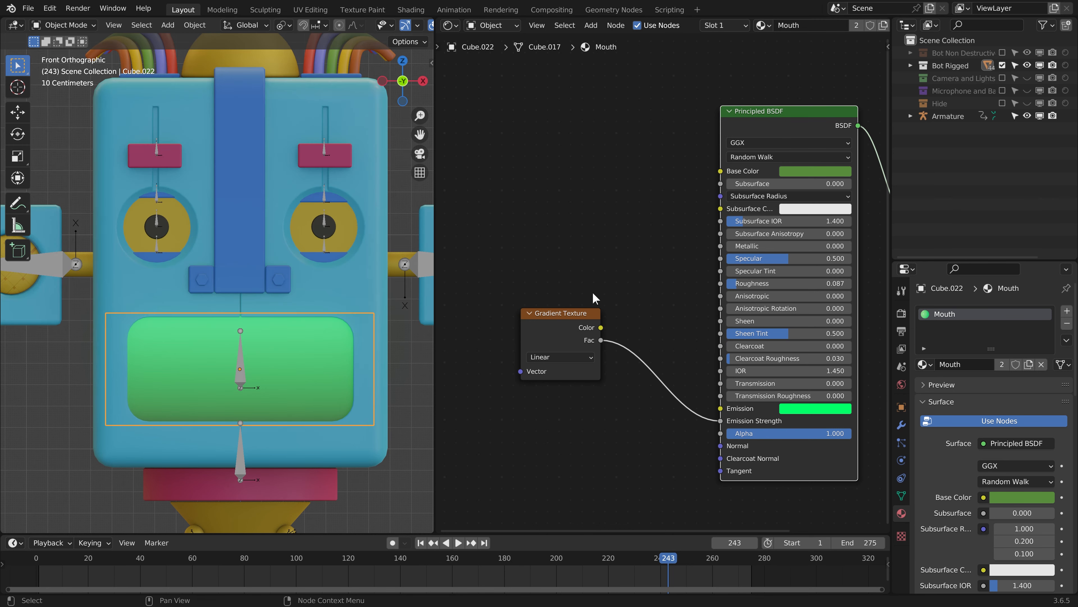
- Add a Math node set to Compare and insert it between the Gradient Texture's Fac output and the Principled BSDF's Emission Strength
middle_drag(586, 295, 592, 247)
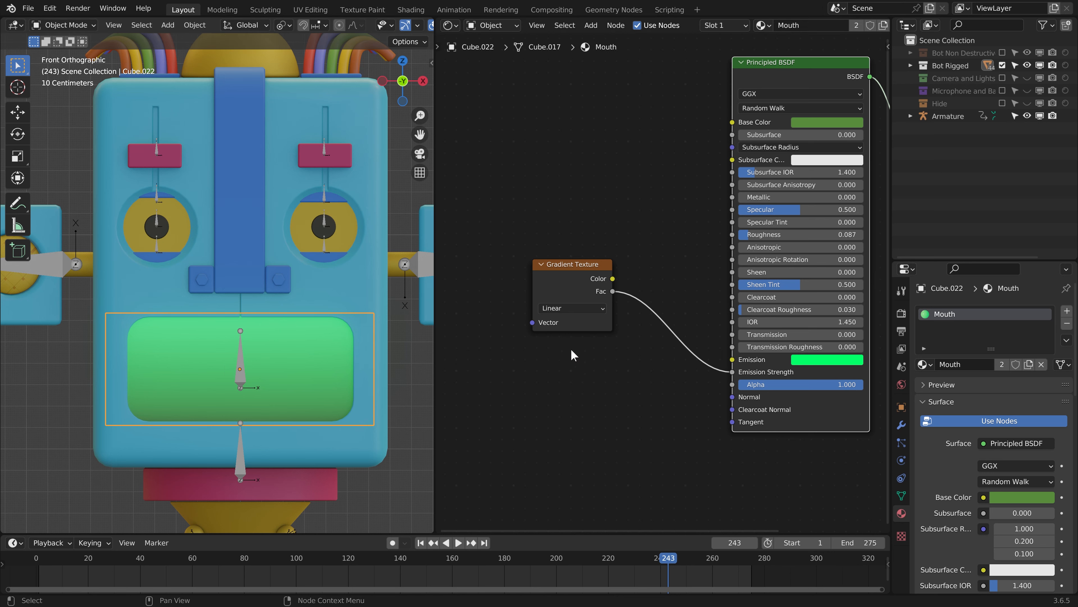
click(568, 361)
key(shift+a)
text(math)
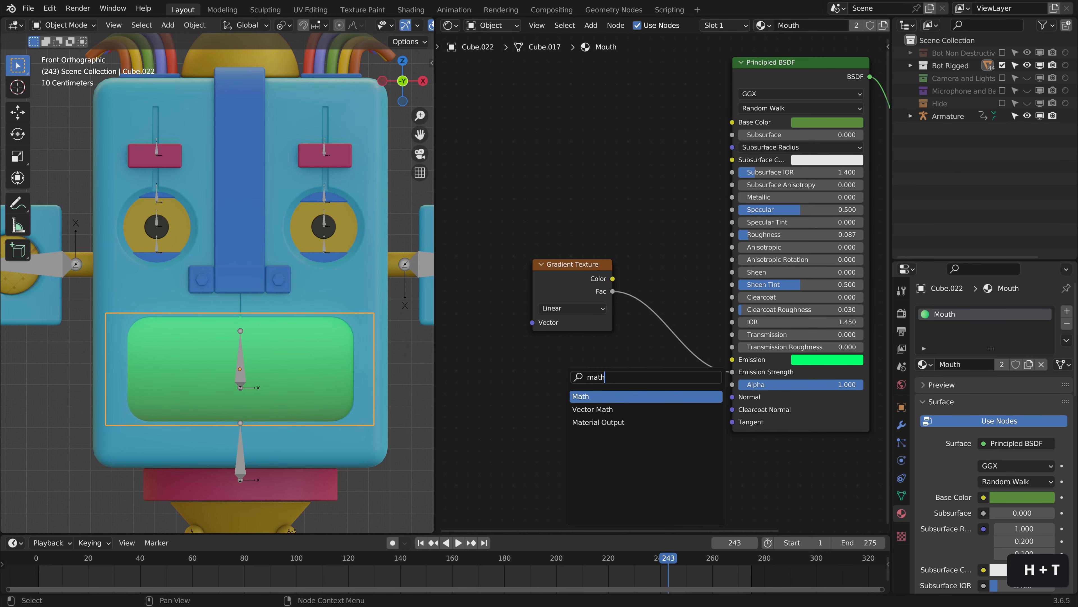
key(Return)
click(592, 399)
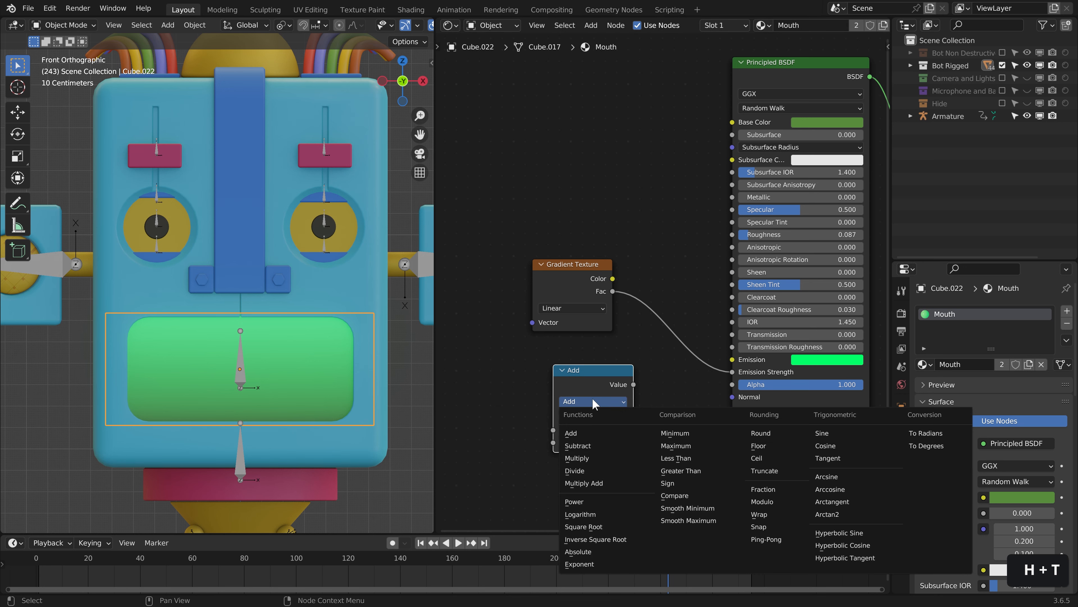
click(674, 495)
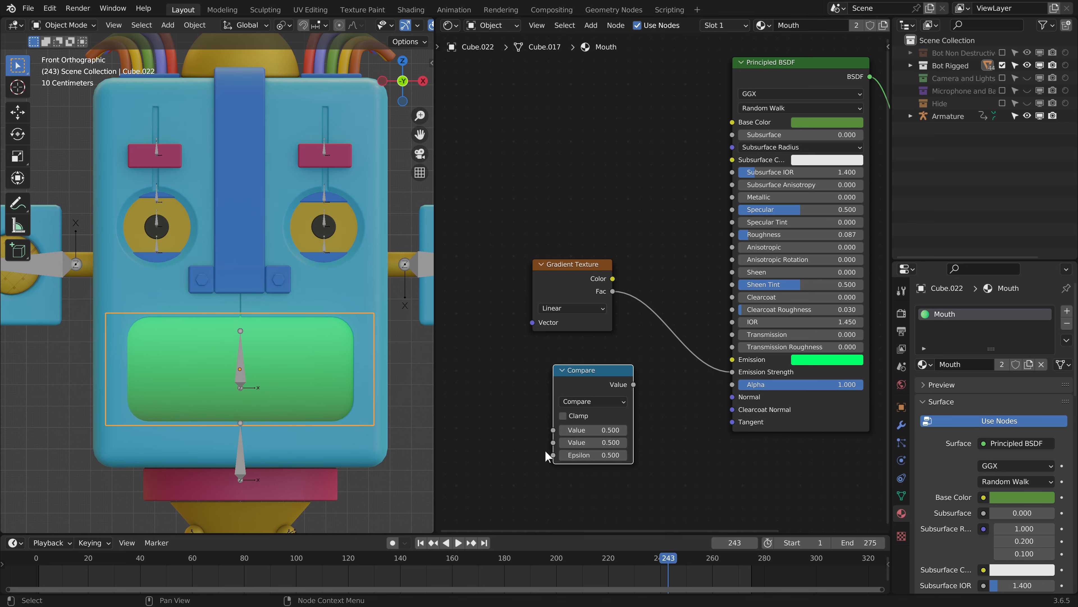
drag(579, 377, 661, 293)
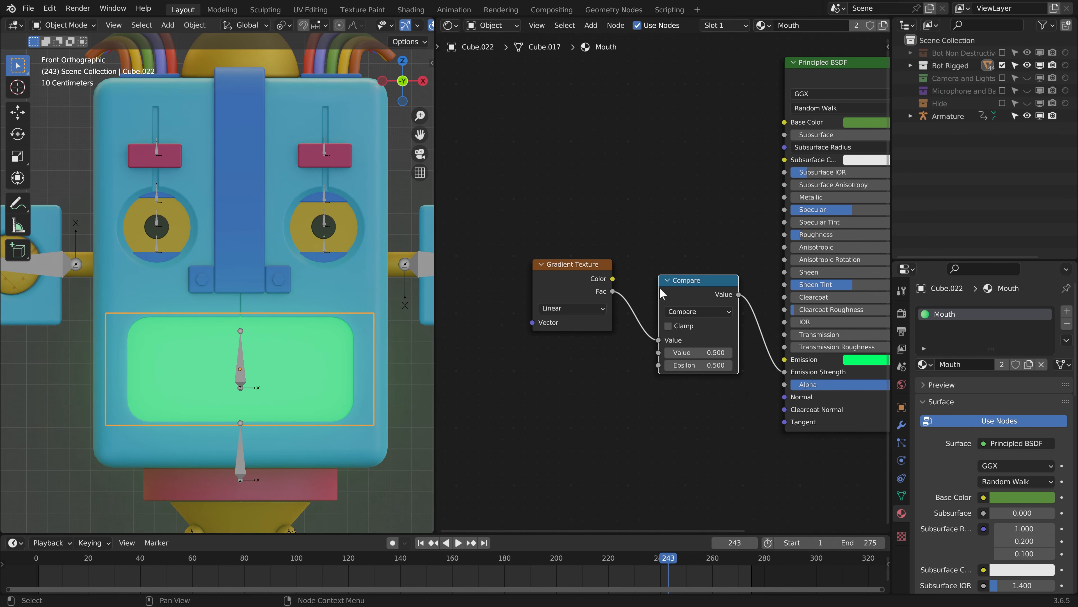
- Set the Compare node's Epsilon to 0.02
click(695, 364)
text(.02)
key(Return)
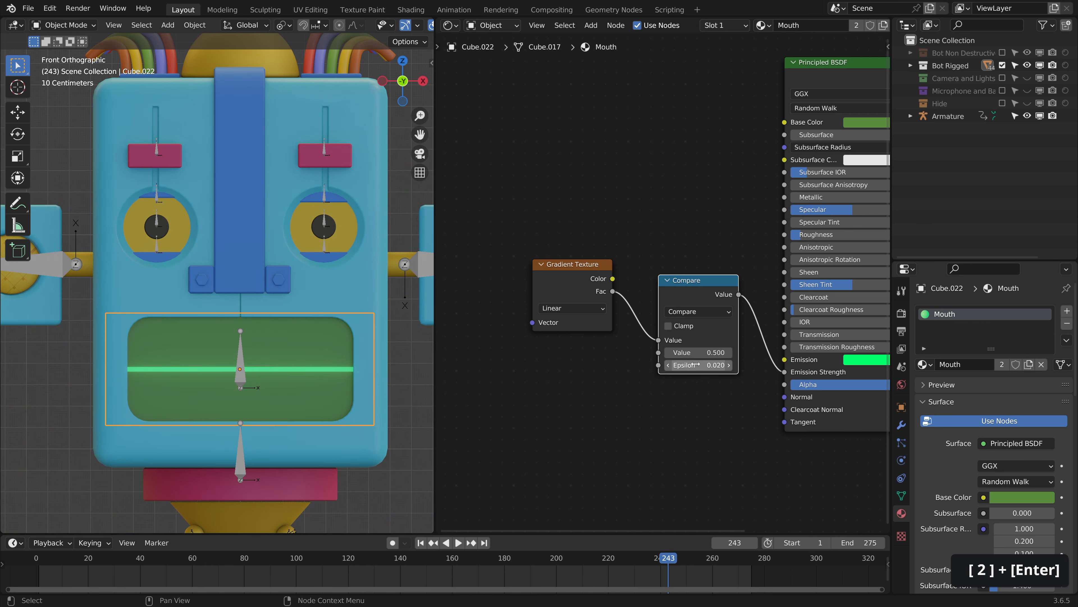
click(749, 413)
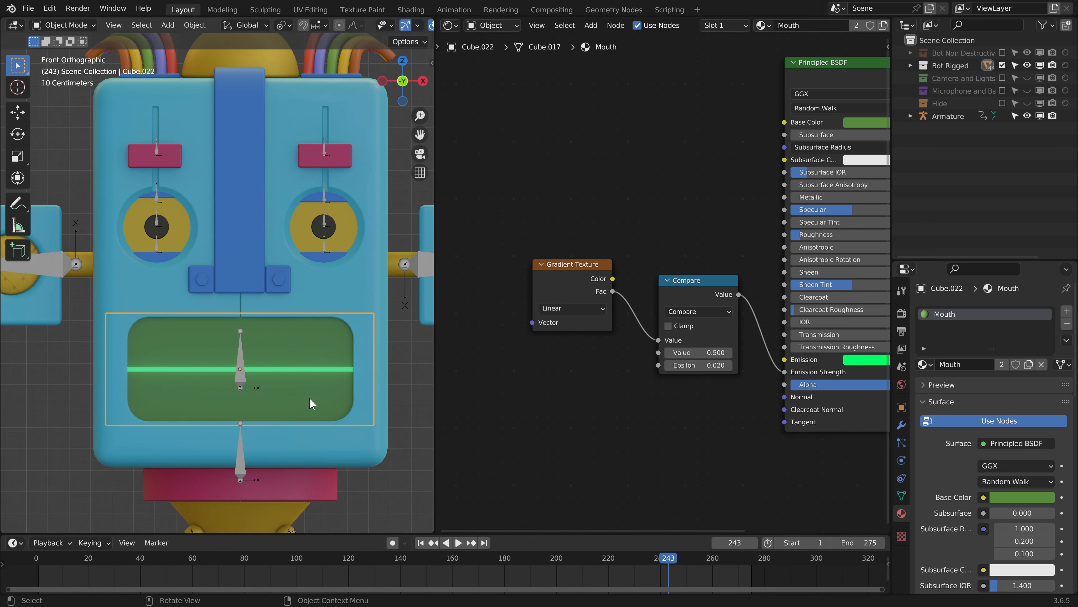
- Add a Mapping node connected to the Gradient Texture's Vector input and place it before that node
middle_drag(573, 363, 627, 375)
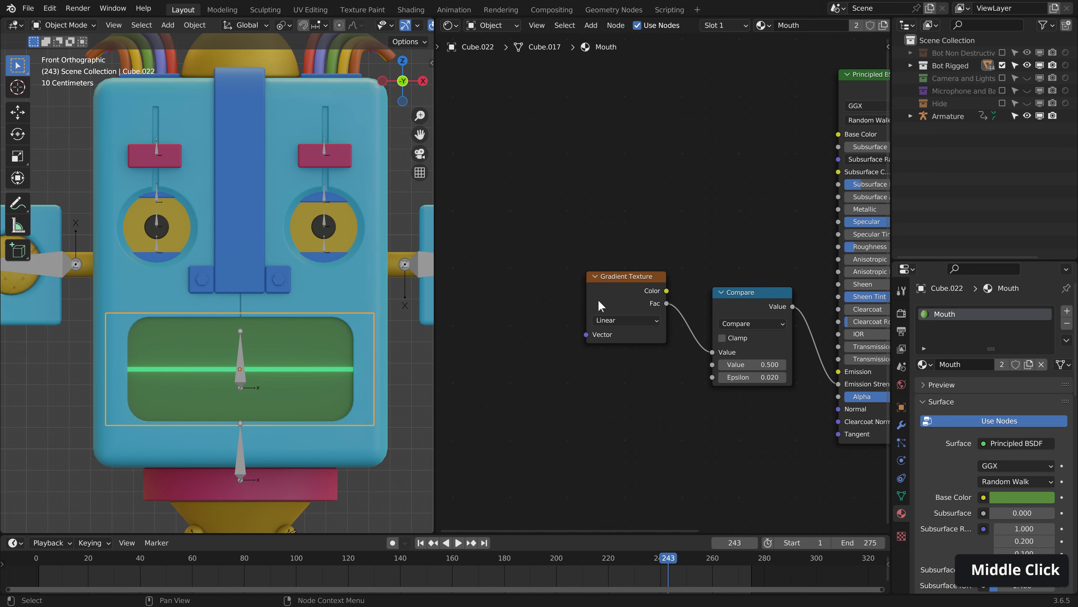
drag(587, 335, 536, 270)
right_click(576, 332)
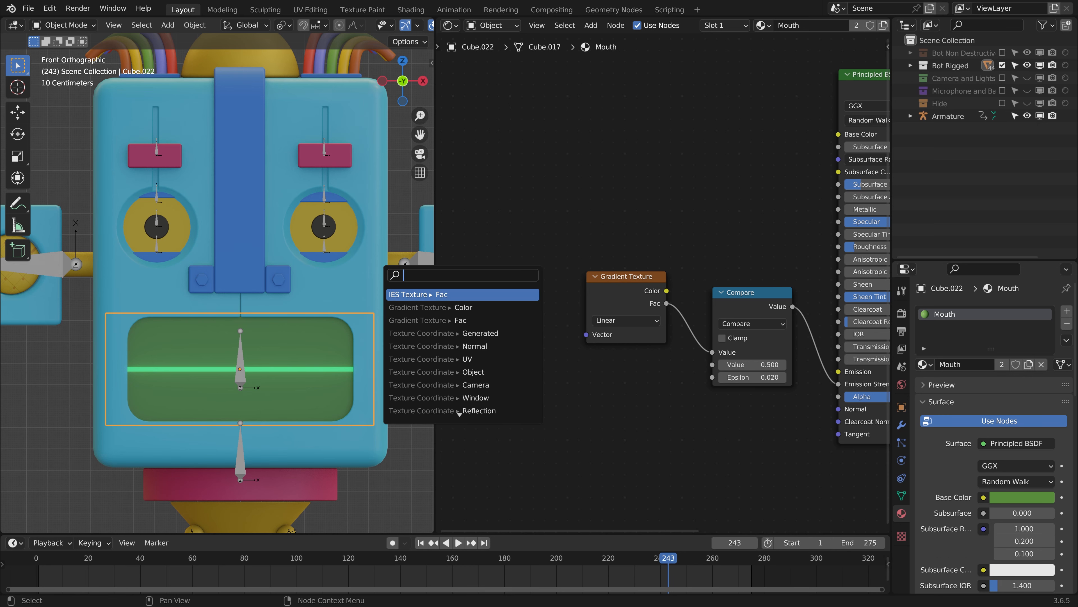
text(mapp)
key(Return)
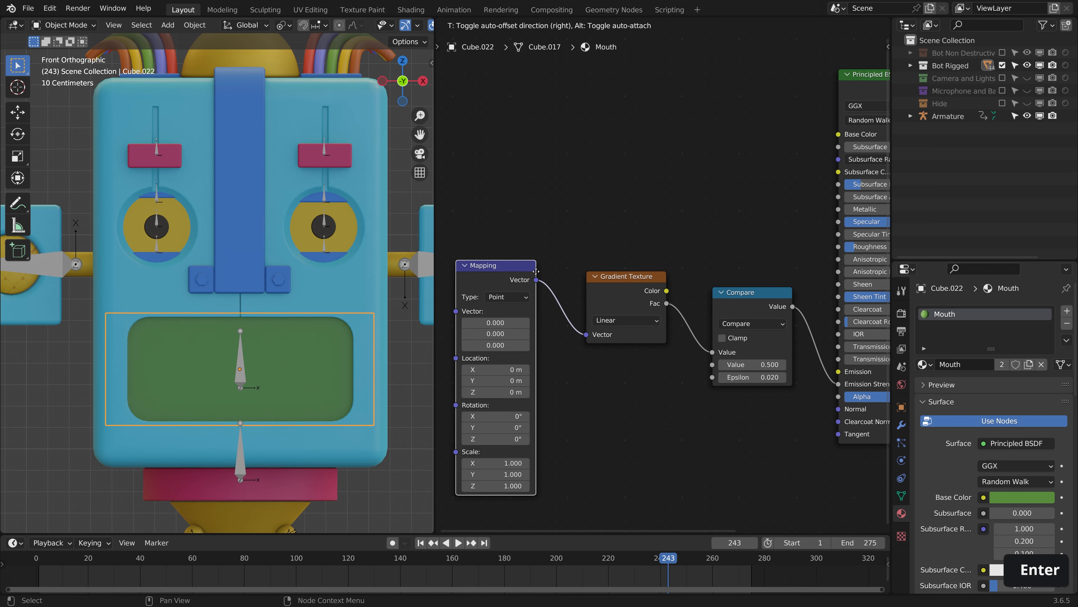
click(536, 271)
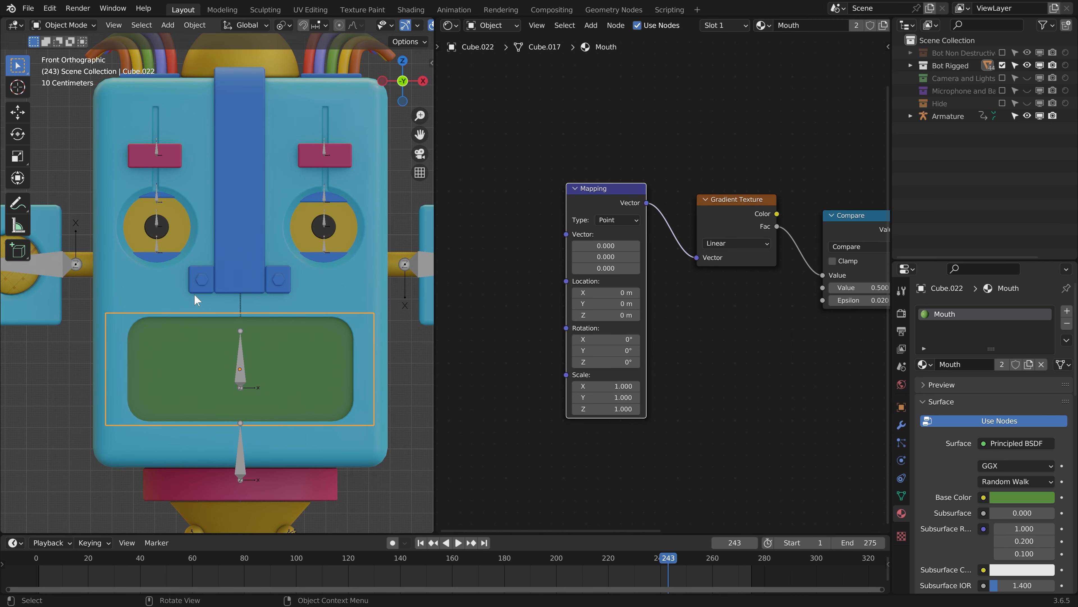
- Enable the Axes display for the mouth object in its Viewport Display settings
click(901, 407)
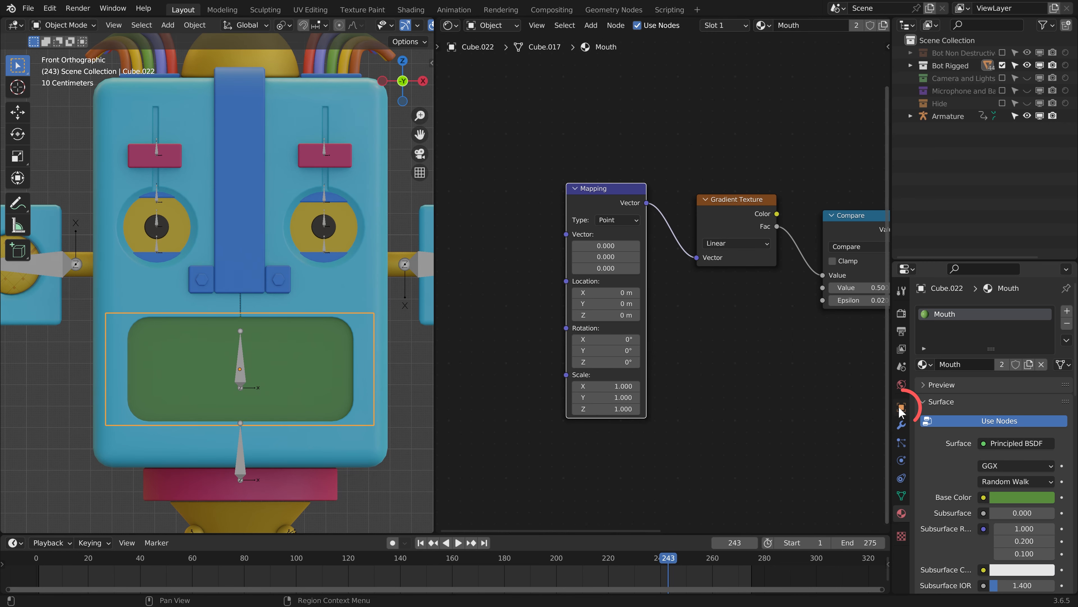
middle_drag(936, 498, 956, 333)
click(983, 495)
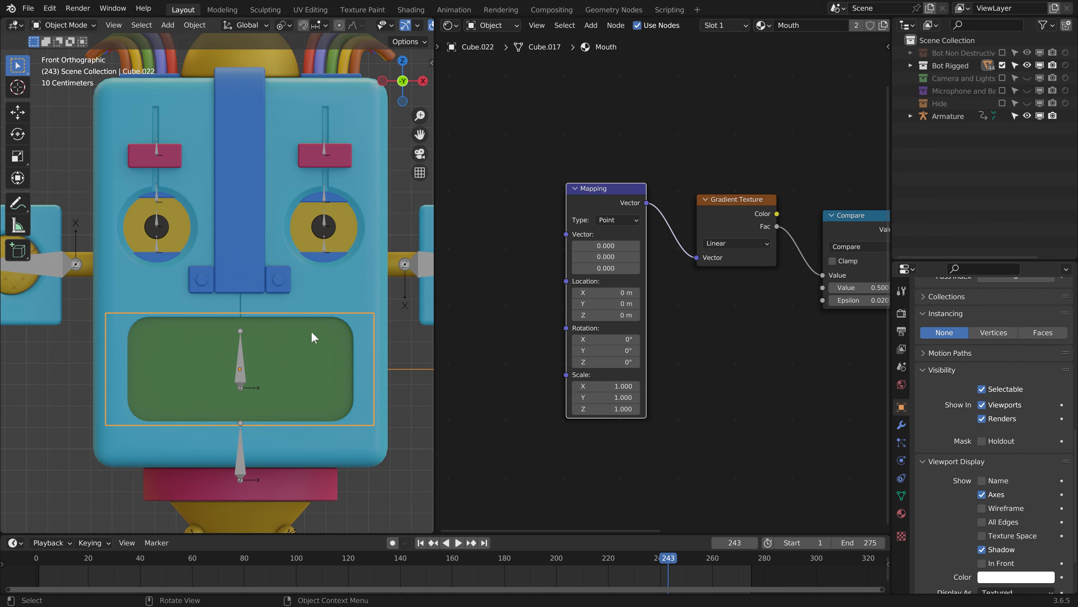
key(slash)
middle_drag(314, 336, 293, 344)
scroll(293, 344, down, 3)
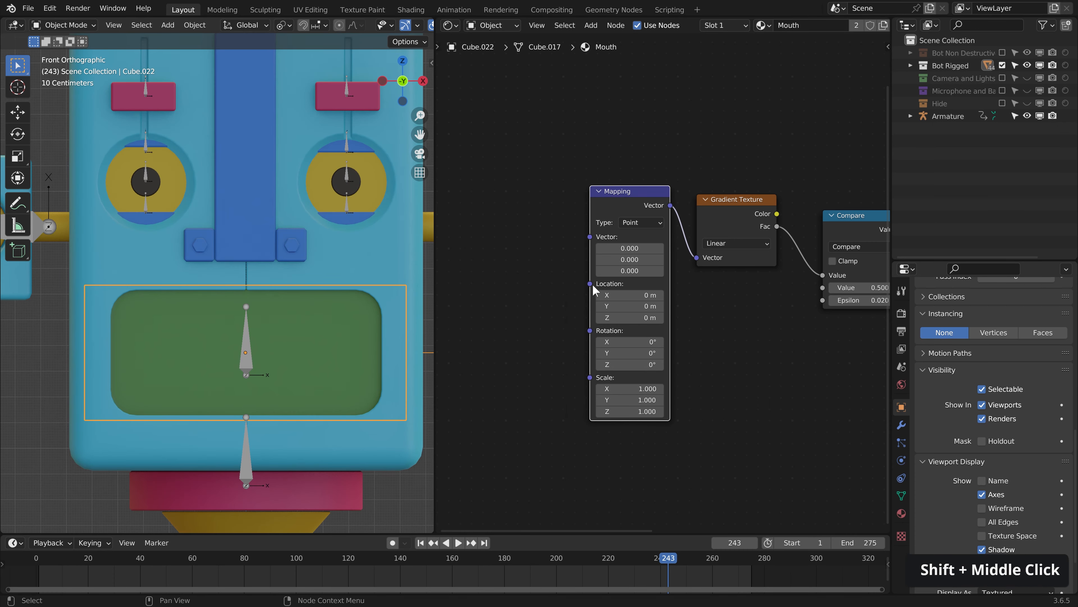
- Add a Combine XYZ node with its Vector output connected to the Mapping node's Location input
drag(591, 284, 539, 289)
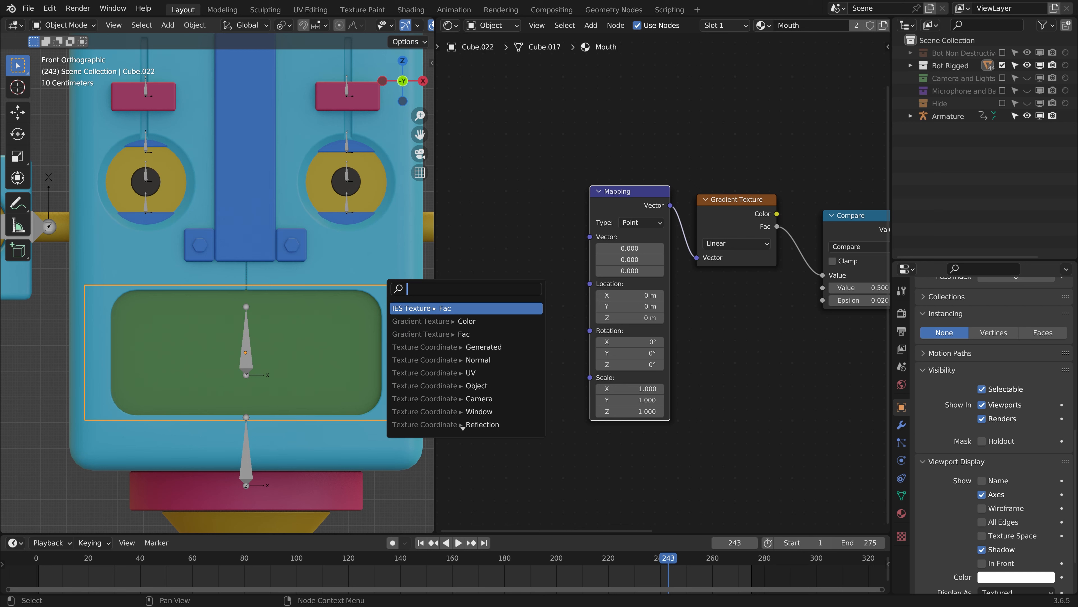
text(com)
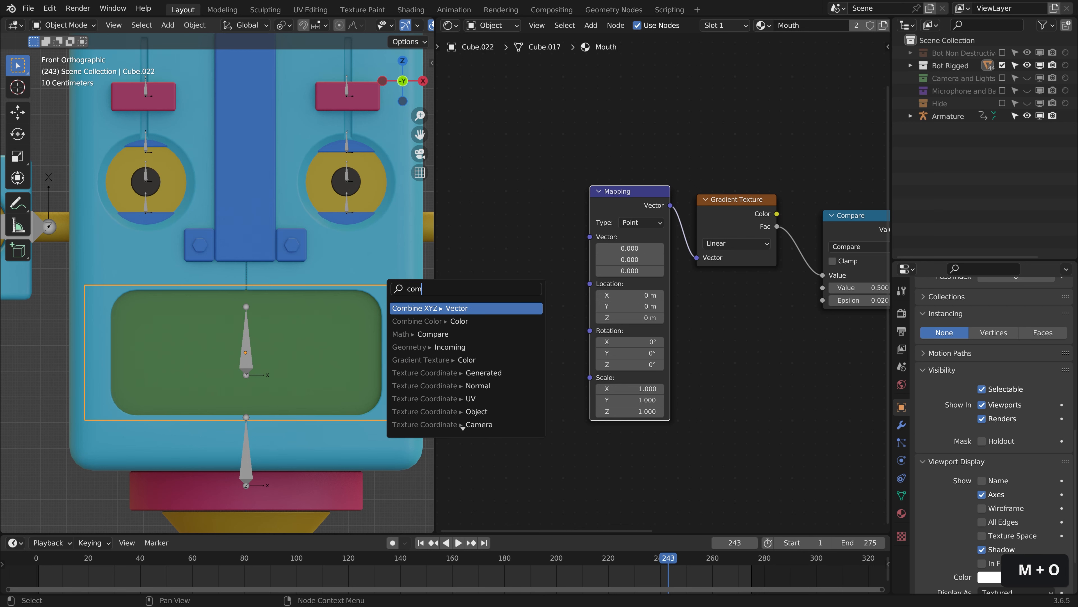
click(532, 308)
click(552, 297)
middle_drag(565, 313, 616, 341)
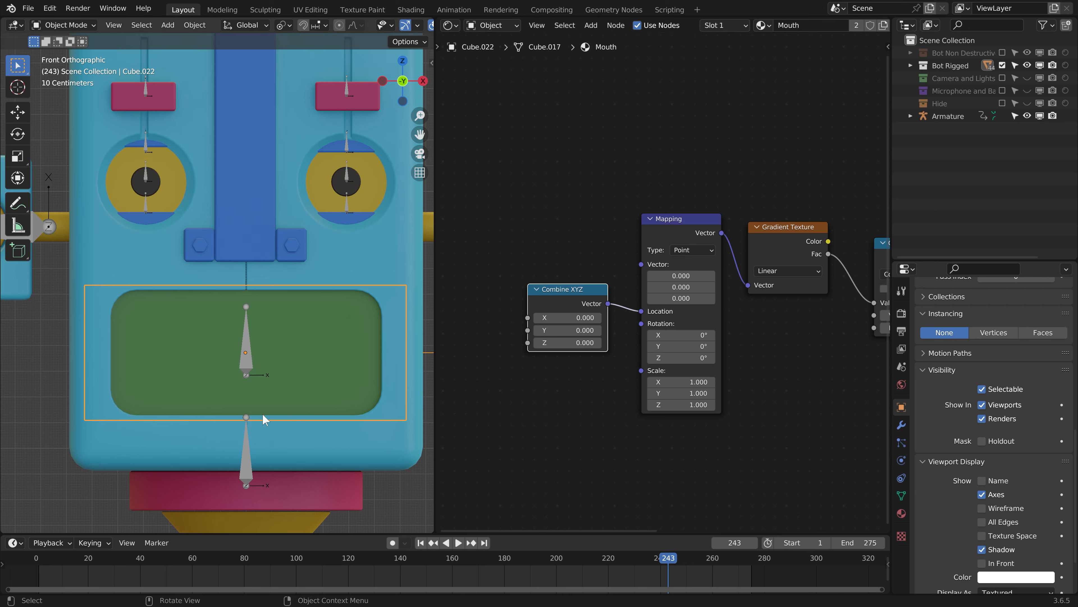
- Connect a Texture Coordinate node's Generated output to the Mapping node's Vector, then collapse the new node and place it above Combine XYZ
middle_drag(628, 291, 678, 327)
drag(672, 320, 571, 214)
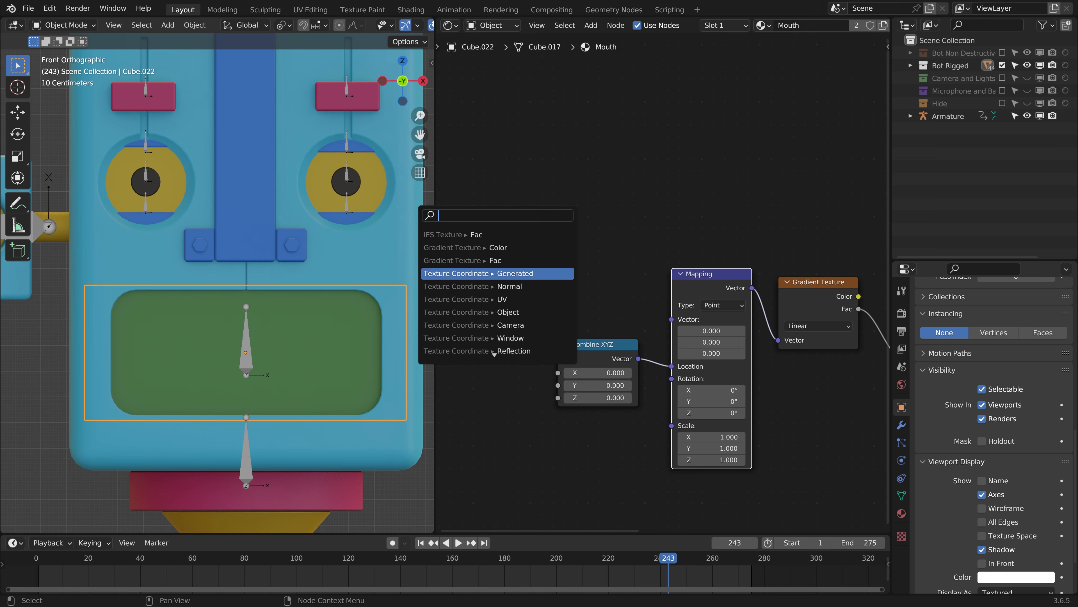
click(547, 273)
click(578, 244)
key(h)
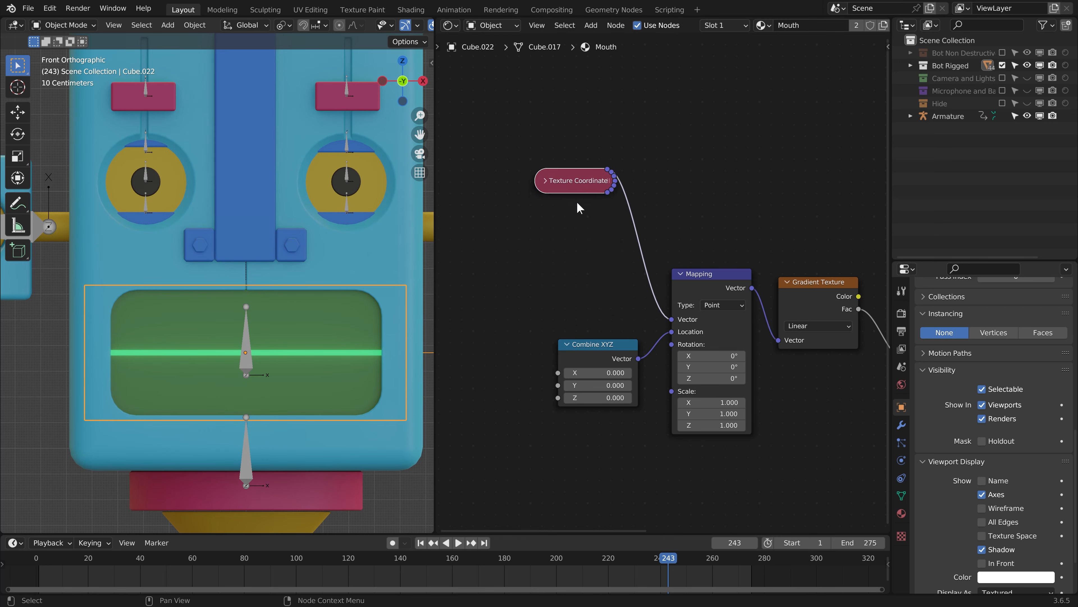
key(g)
click(605, 302)
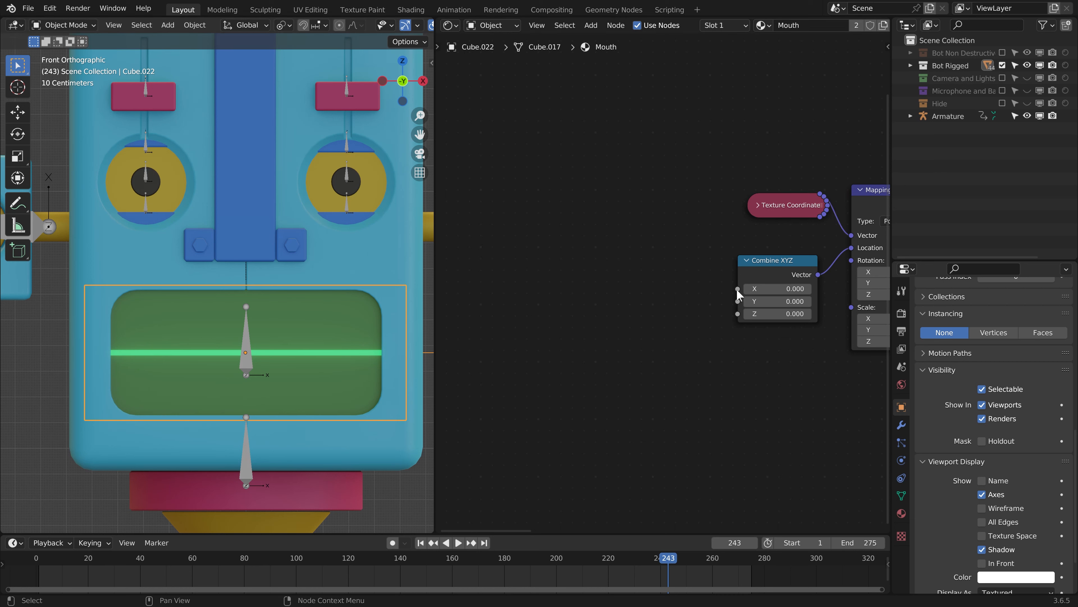
- Add a Noise Texture node with its Fac output driving the Combine XYZ's X input, leaving space between the two nodes
drag(738, 289, 658, 287)
text(noise)
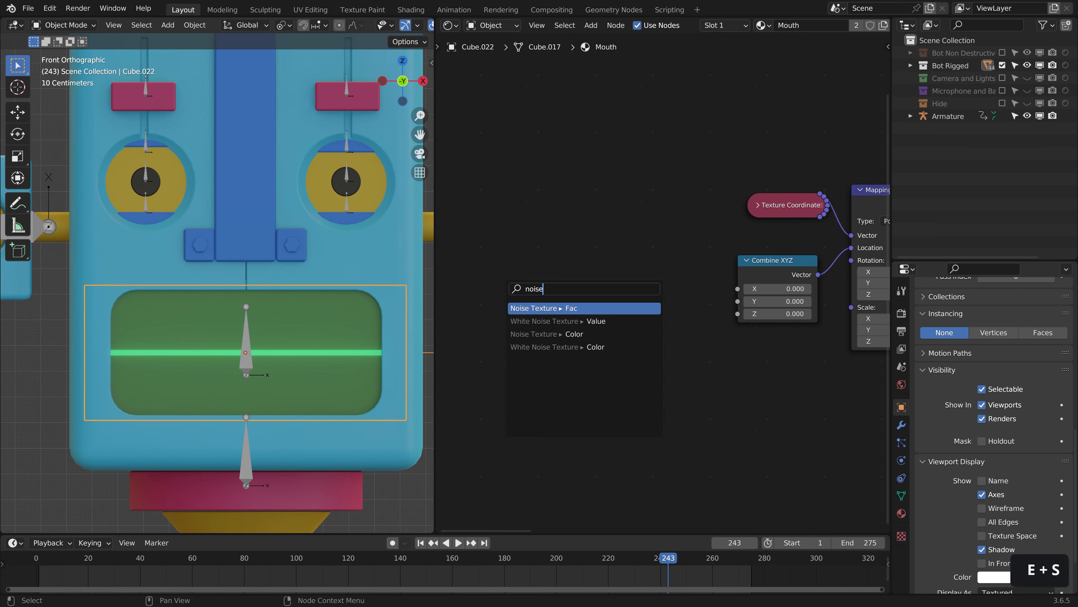
key(Return)
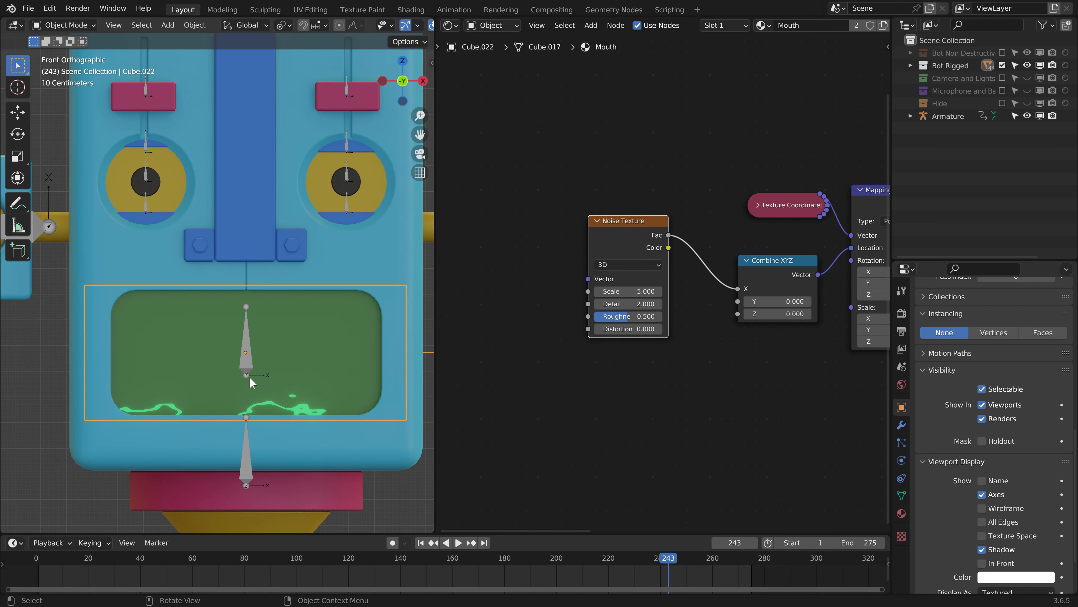
drag(630, 223, 555, 255)
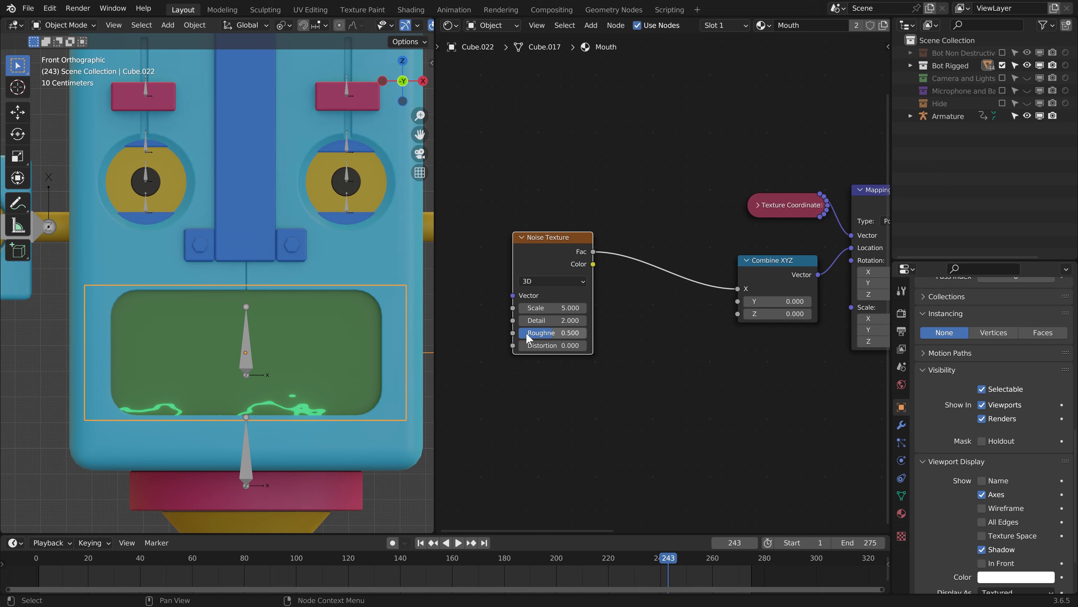
- Set the Noise Texture's Roughness and Detail to 0
click(558, 332)
text(0)
key(Return)
click(558, 320)
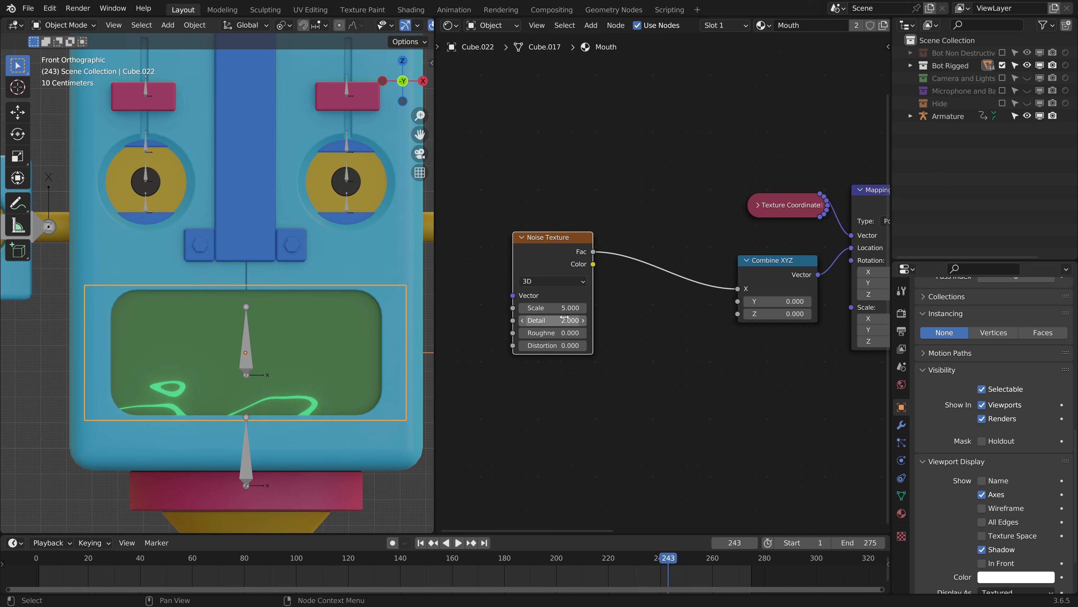
text(0)
key(Return)
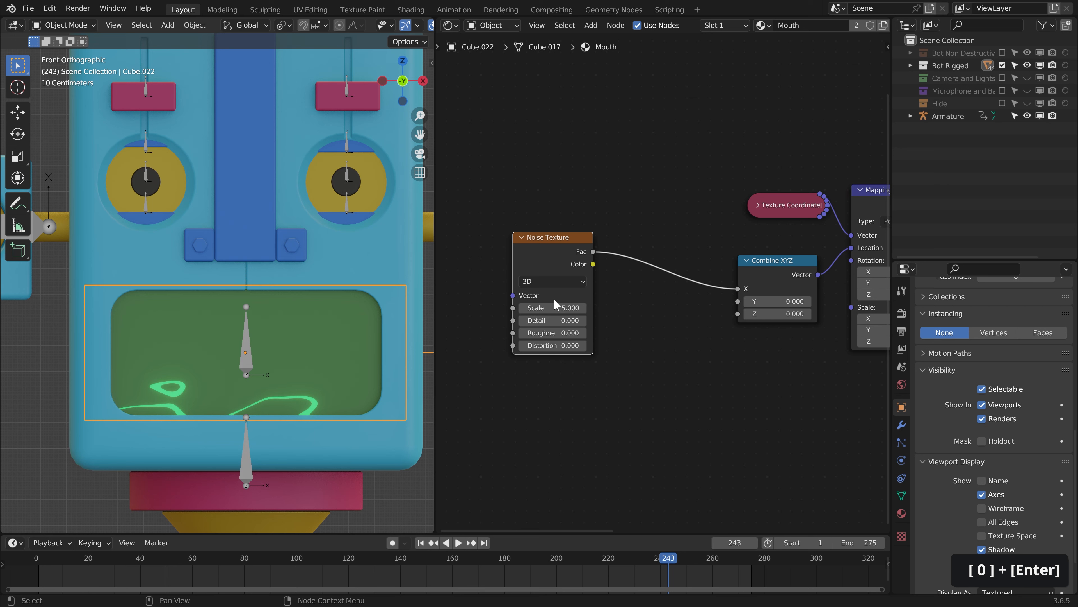
- Insert a Map Range node between the Noise Texture's Fac output and the Combine XYZ's X input
key(shift+a)
text(map)
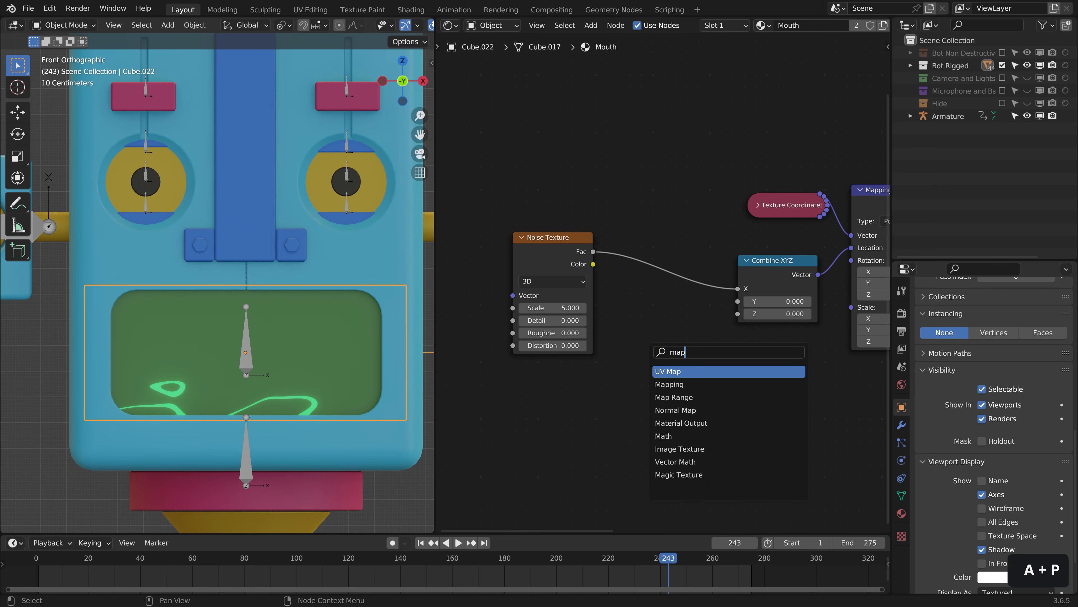
click(673, 397)
click(651, 274)
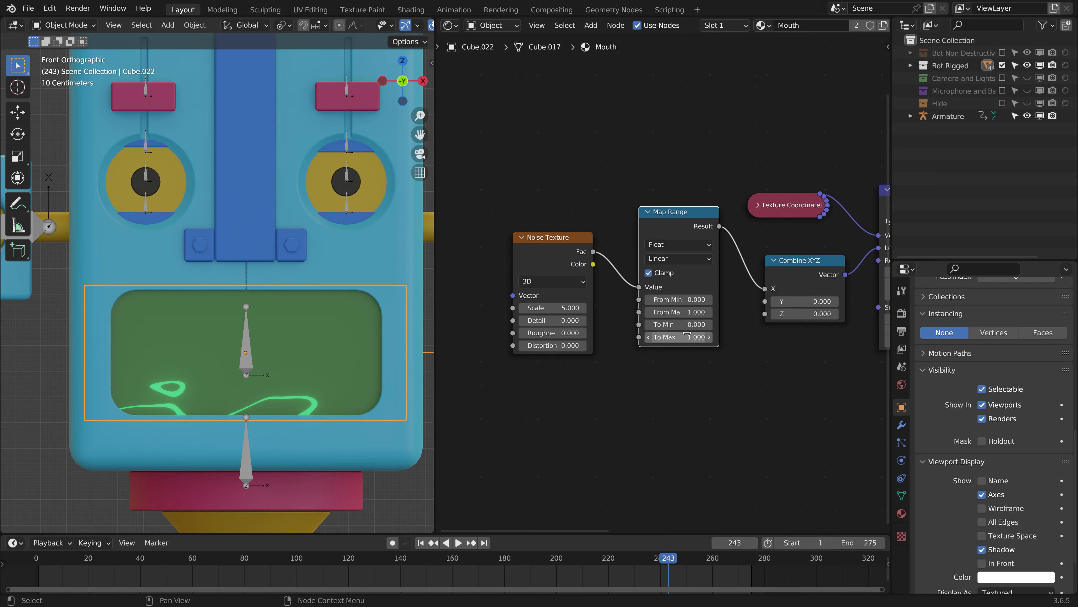
- Set the Map Range's To Min to -1, From Min to -0.56 and From Max to 1.53
mouse_move(690, 324)
shift+mouse_down()
mouse_move(660, 324)
mouse_move(675, 325)
shift+mouse_up()
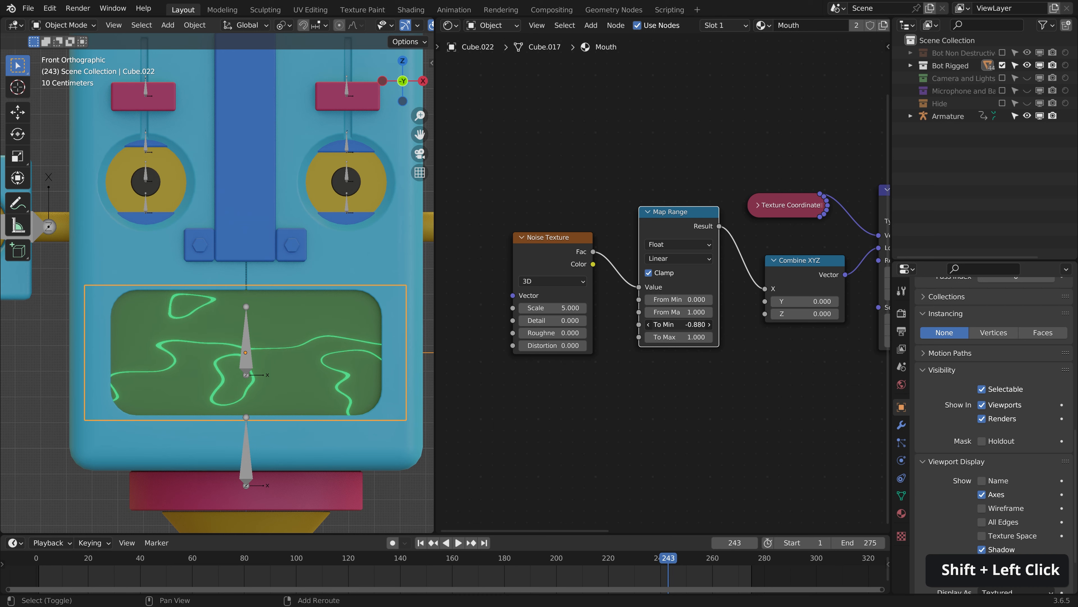
click(675, 324)
text(-1)
key(Return)
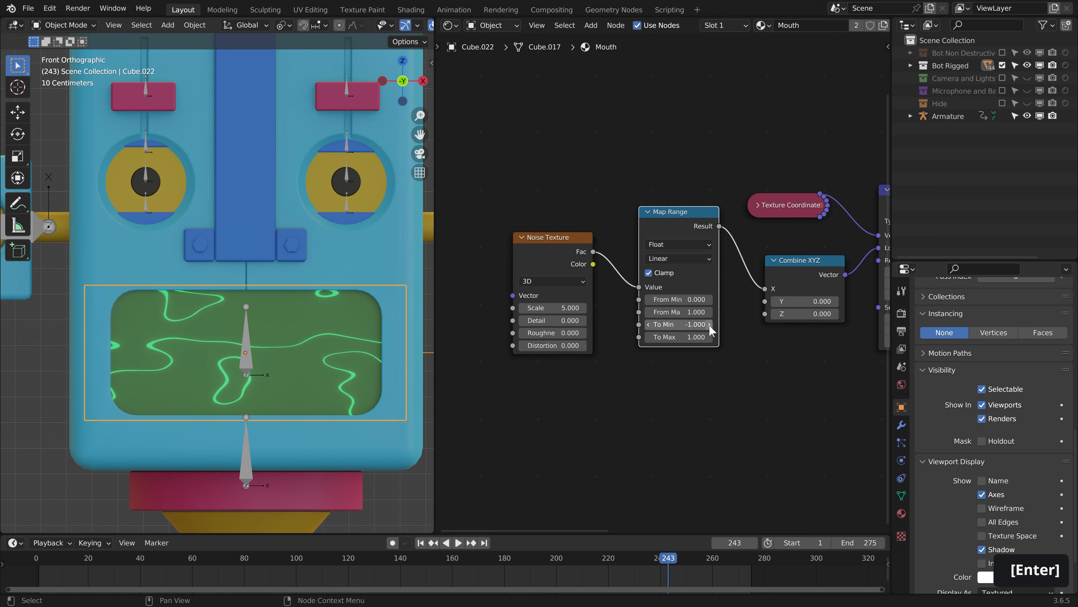
shift+drag(690, 299, 708, 312)
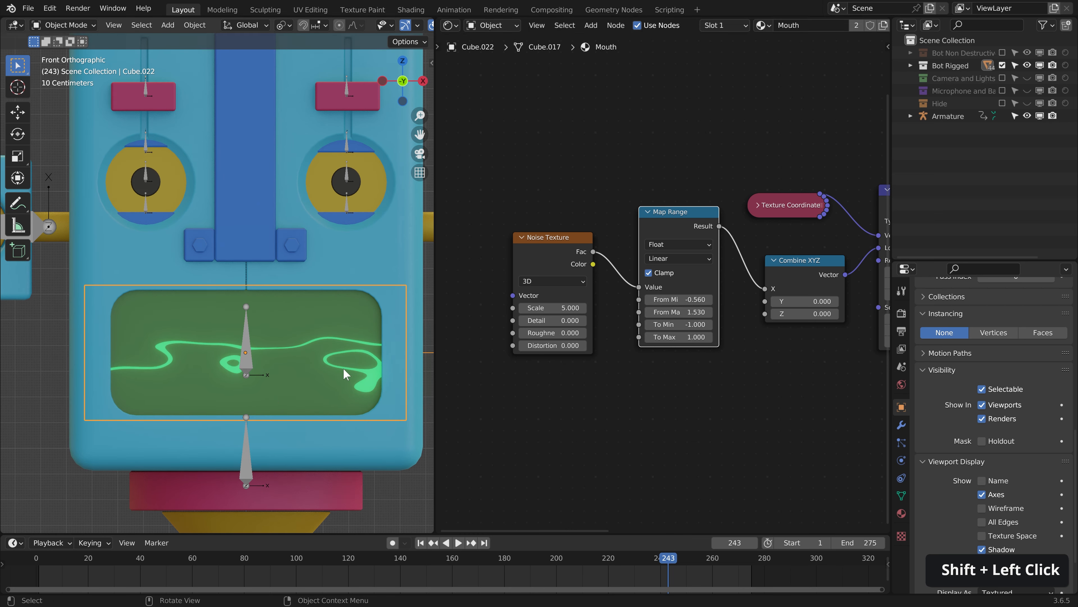
shift+click(688, 312)
- Move the Noise Texture node up slightly and preview its Fac output directly on the mouth
drag(558, 264, 551, 246)
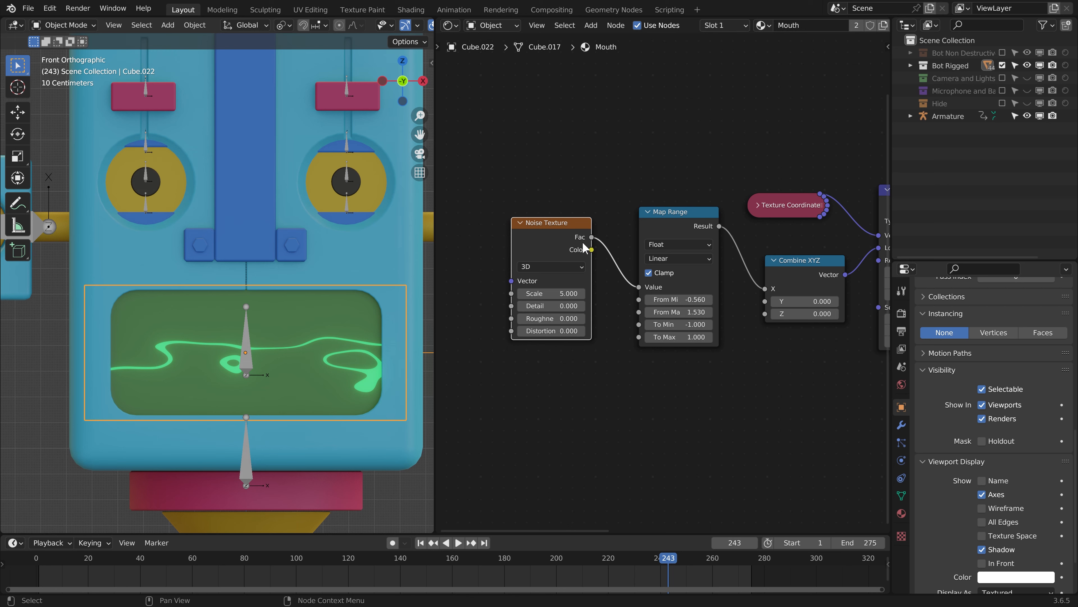
ctrl+shift+click(551, 230)
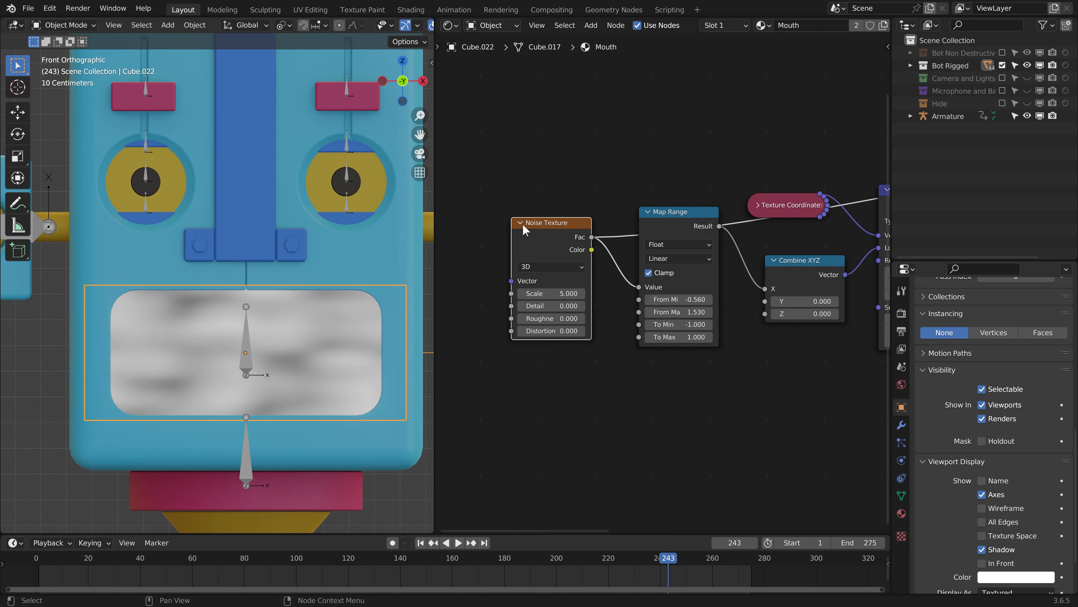
- Move the Noise Texture node up slightly and add Texture Coordinate and Mapping nodes feeding its Vector input
drag(523, 227, 520, 209)
middle_drag(538, 255, 687, 322)
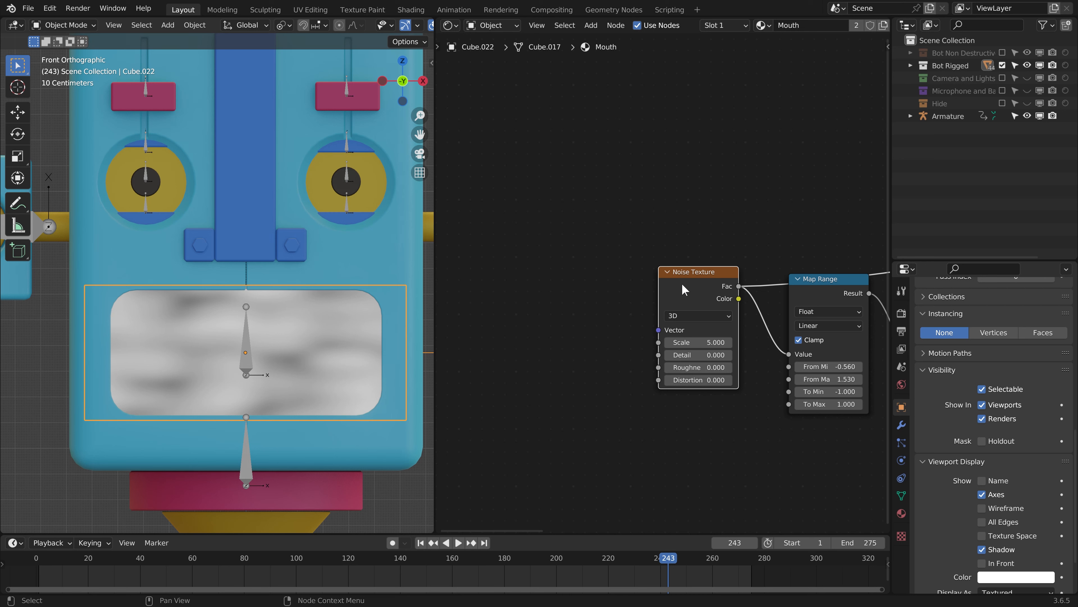
key(ctrl+t)
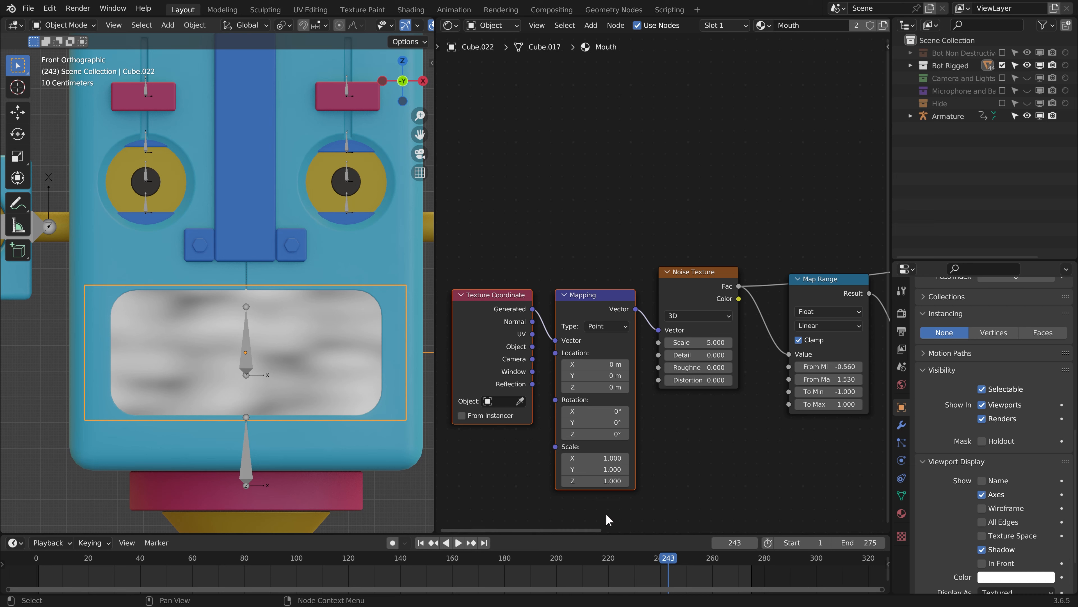
- Try X scales of 2 and 0.1 on the Noise Texture's Mapping node
click(603, 457)
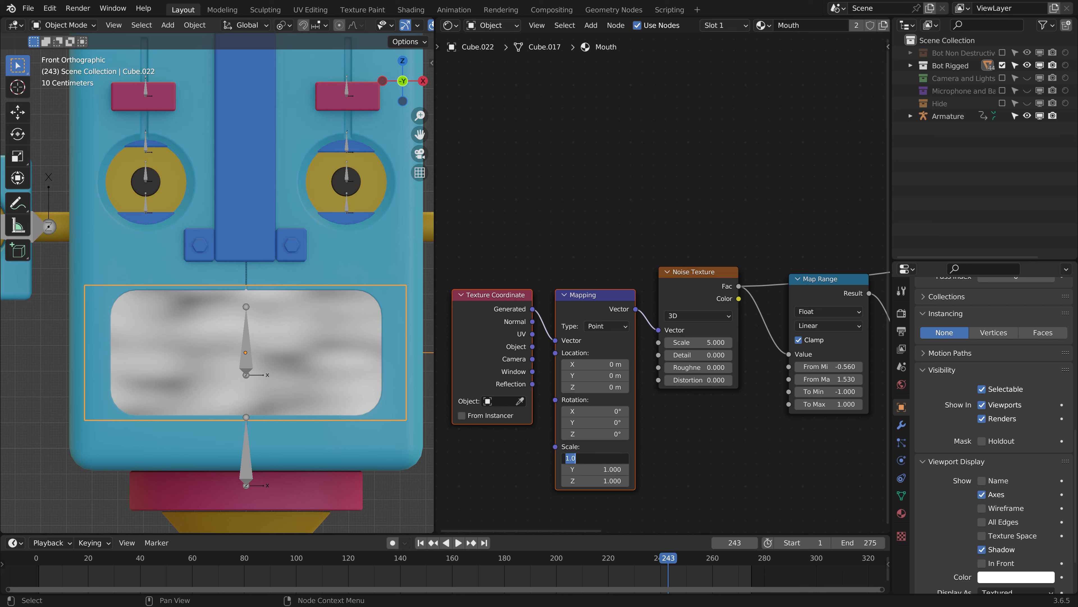
text(2)
key(Return)
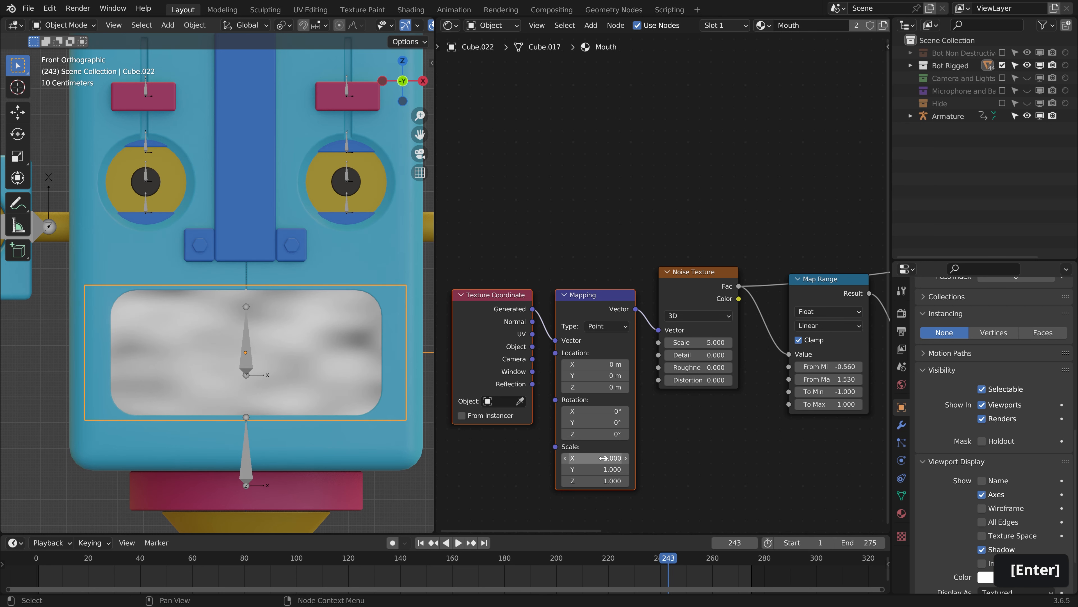
click(603, 458)
text(.1)
key(Return)
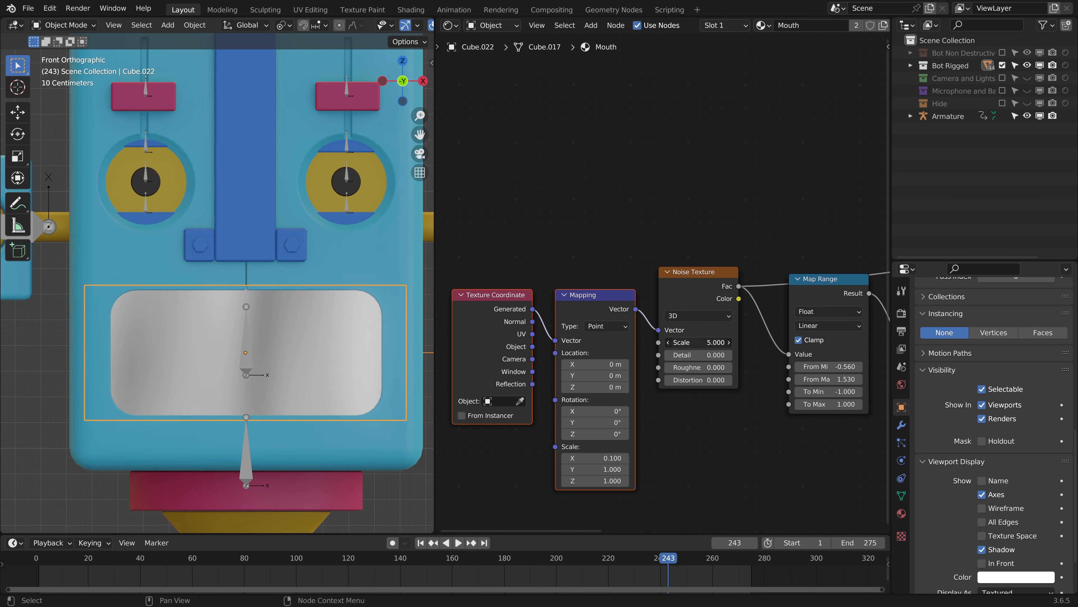
- Set the Noise Texture's Scale to 22.7 and its Mapping node's X scale to 0.01
drag(699, 342, 811, 343)
click(594, 458)
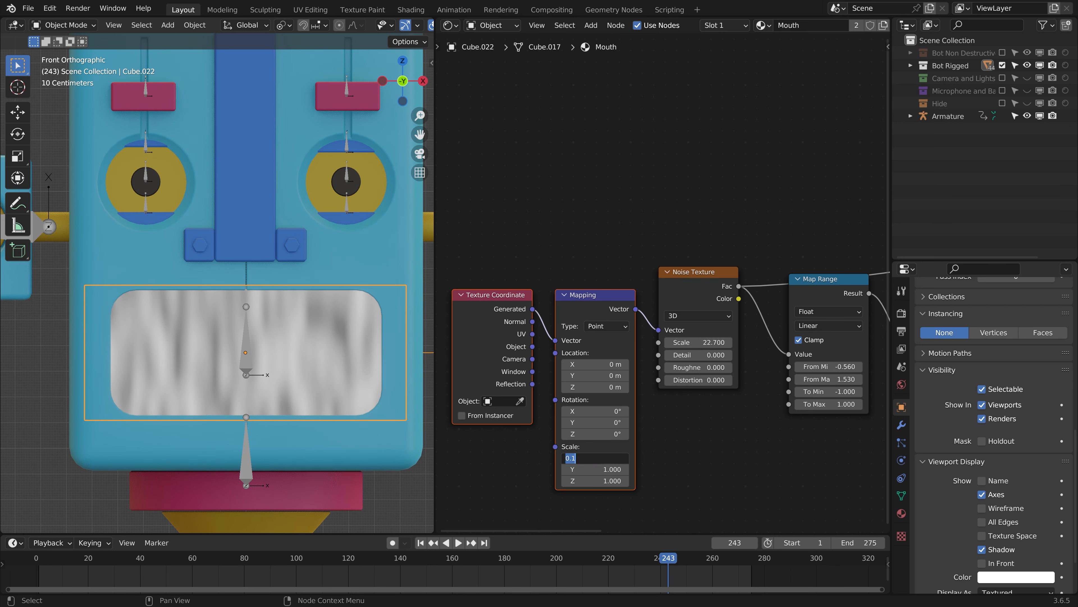
text(.01)
key(Return)
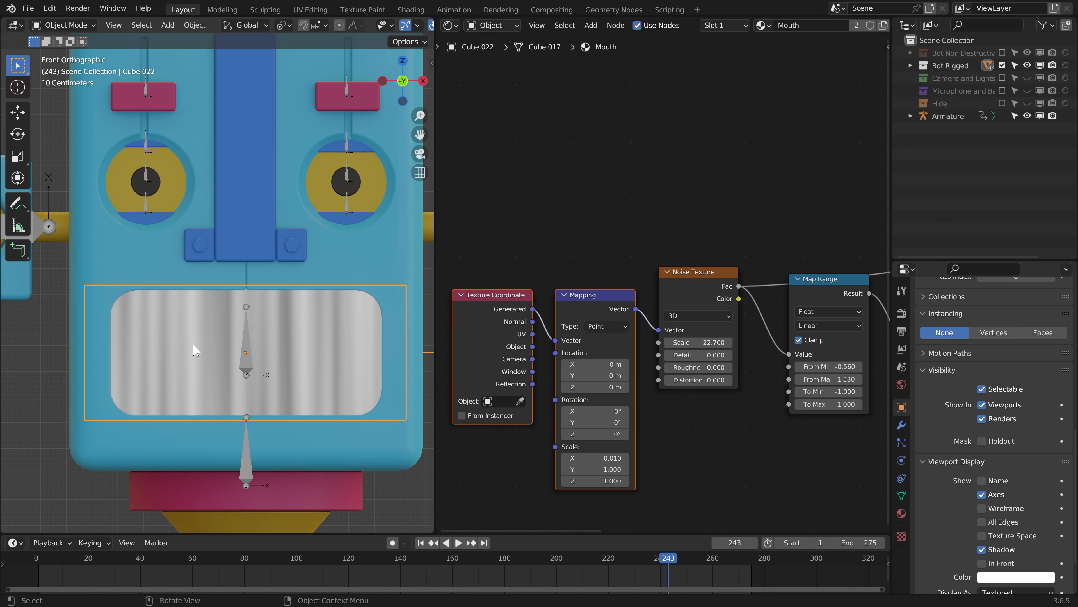
- Switch the mouth's preview back to the Principled BSDF and examine the distorted glowing line
scroll(369, 364, down, 4)
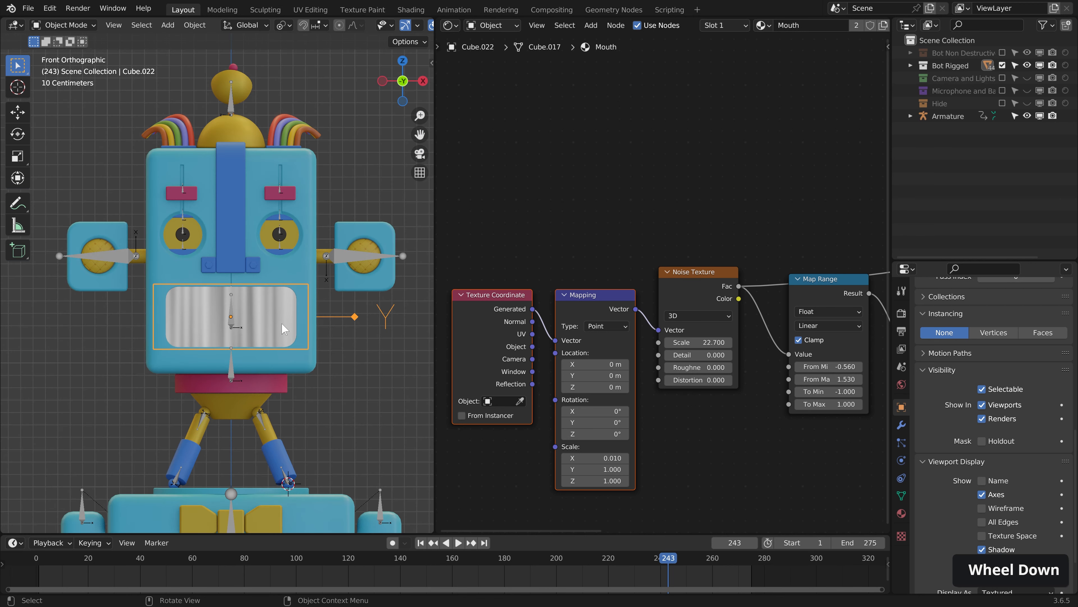
scroll(285, 331, up, 4)
scroll(286, 345, down, 2)
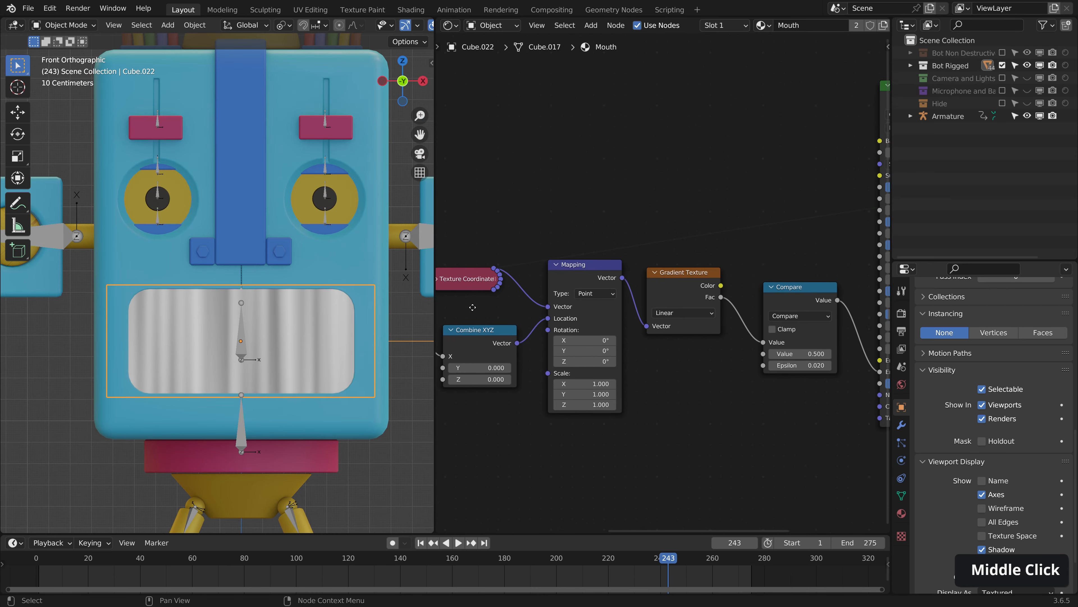
middle_drag(793, 106, 761, 103)
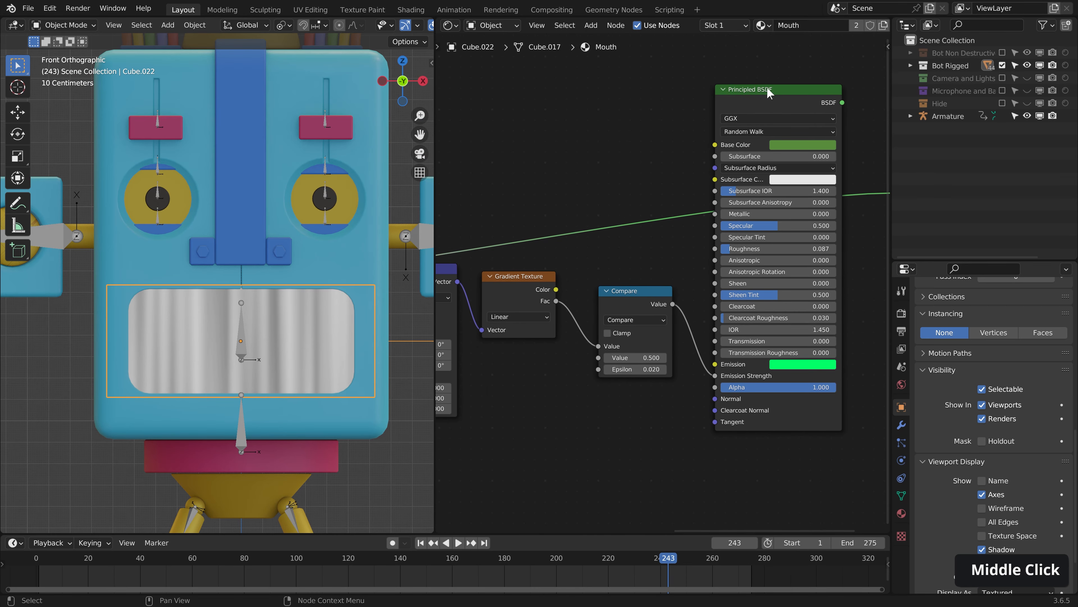
ctrl+shift+click(762, 104)
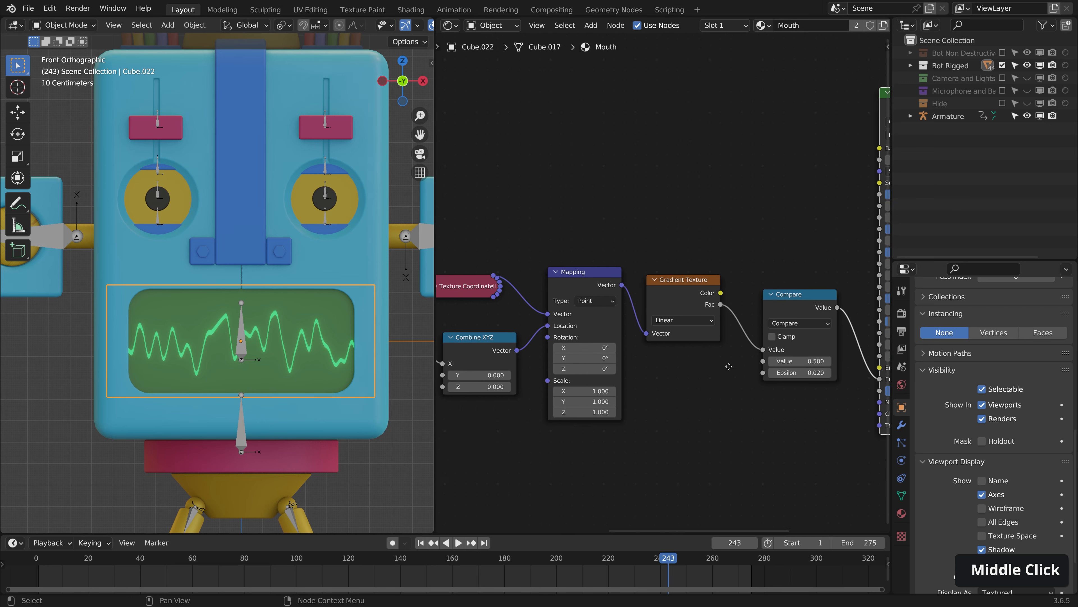
middle_drag(454, 360, 737, 359)
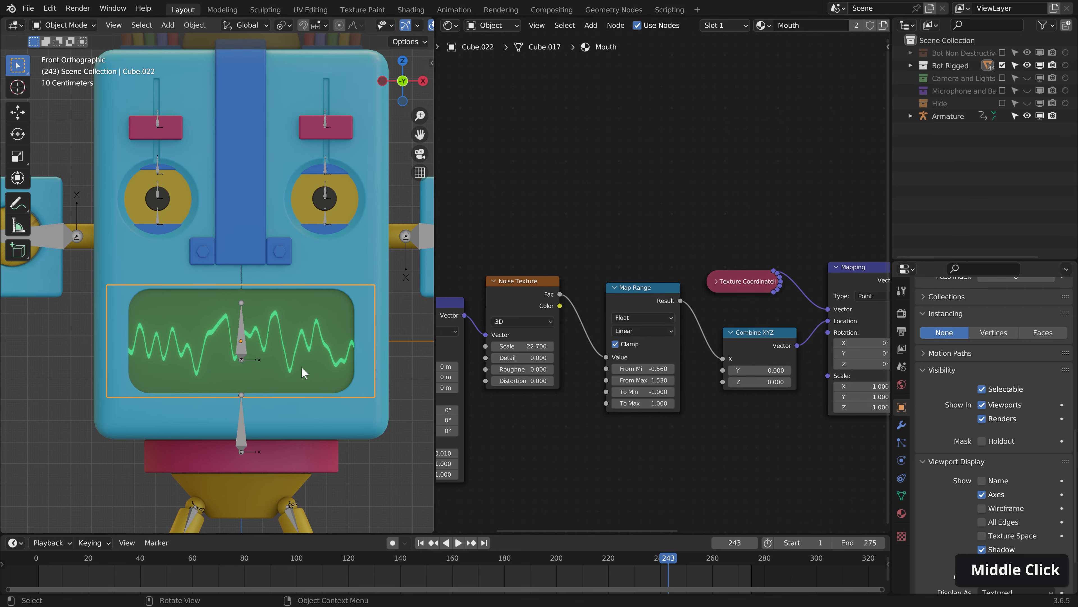
scroll(339, 370, up, 1)
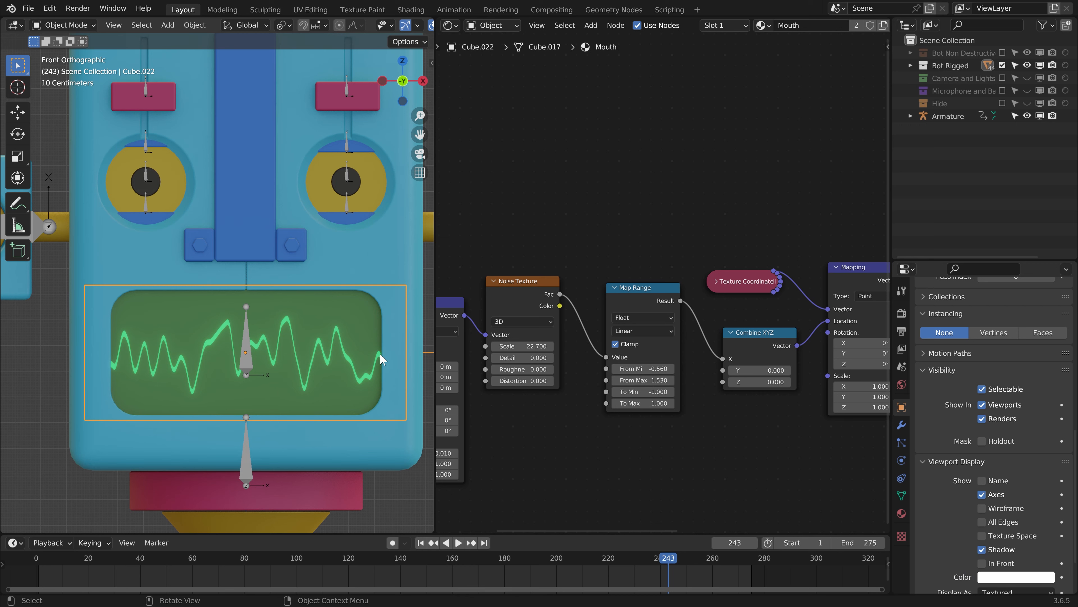
- Add a second Gradient Texture node below the Map Range and preview its Color output on the mouth
middle_drag(687, 419, 697, 339)
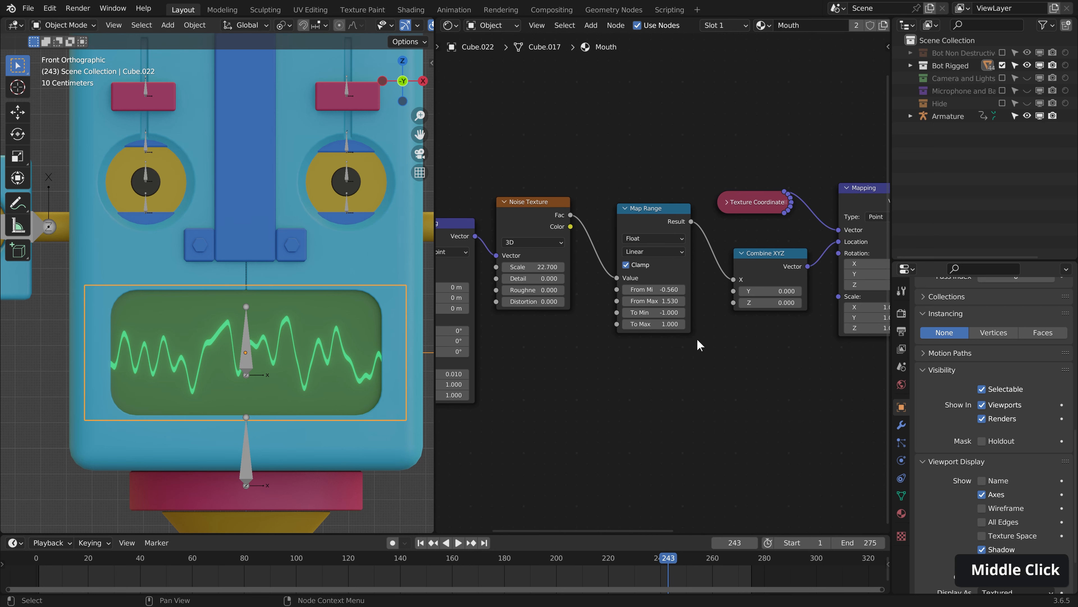
scroll(699, 342, up, 1)
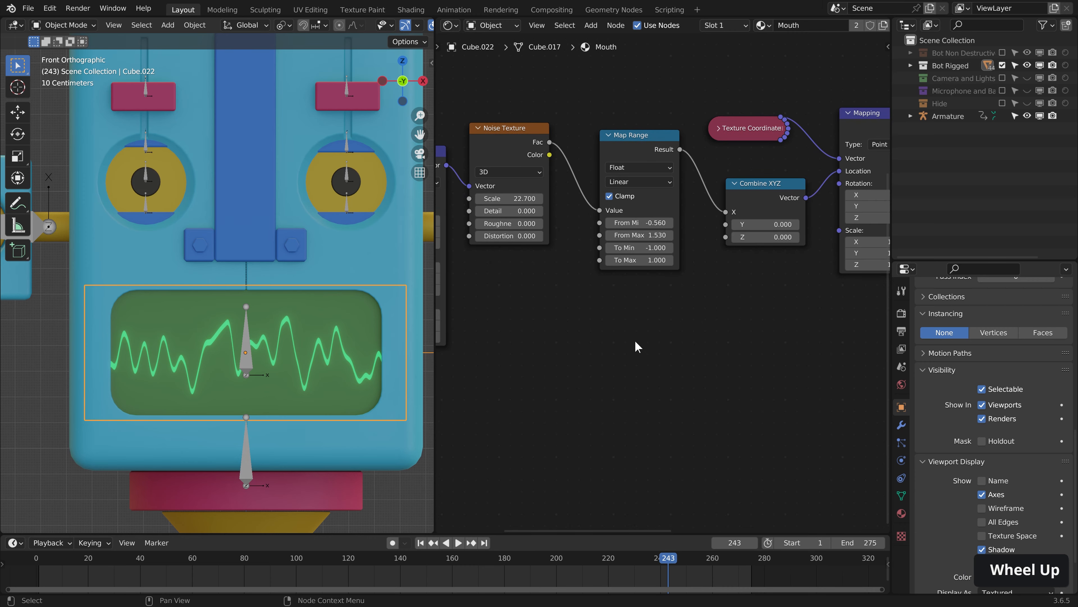
key(shift+a)
text(gra)
key(Return)
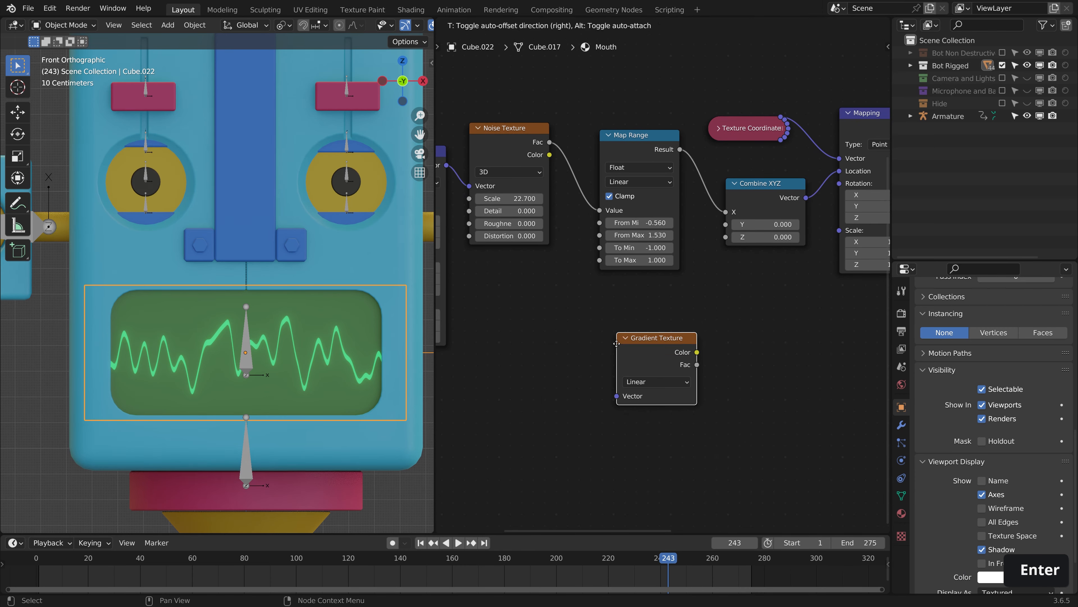
click(665, 373)
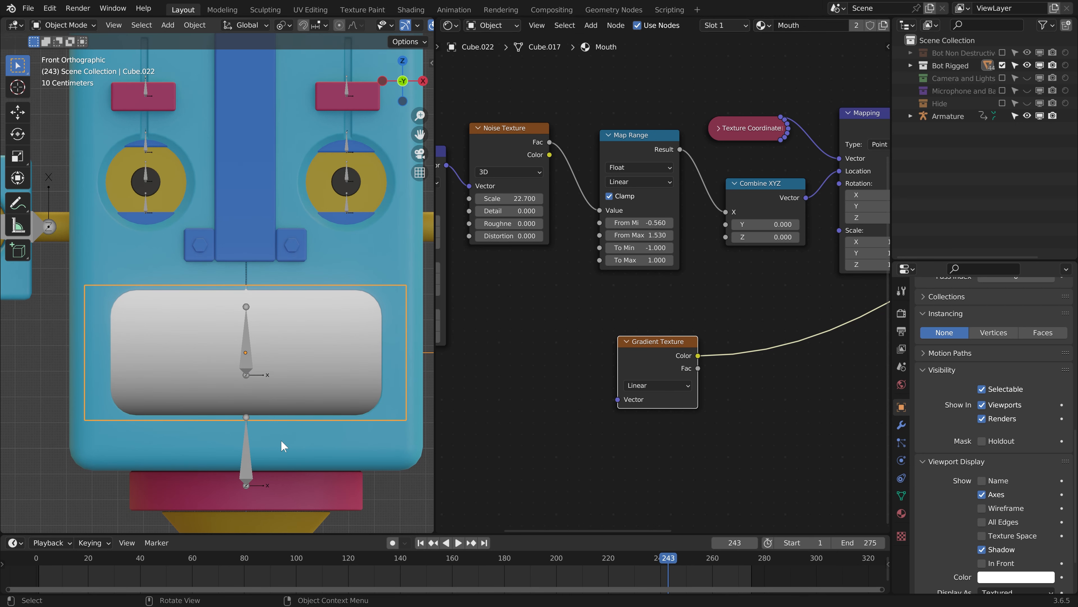
scroll(293, 348, down, 4)
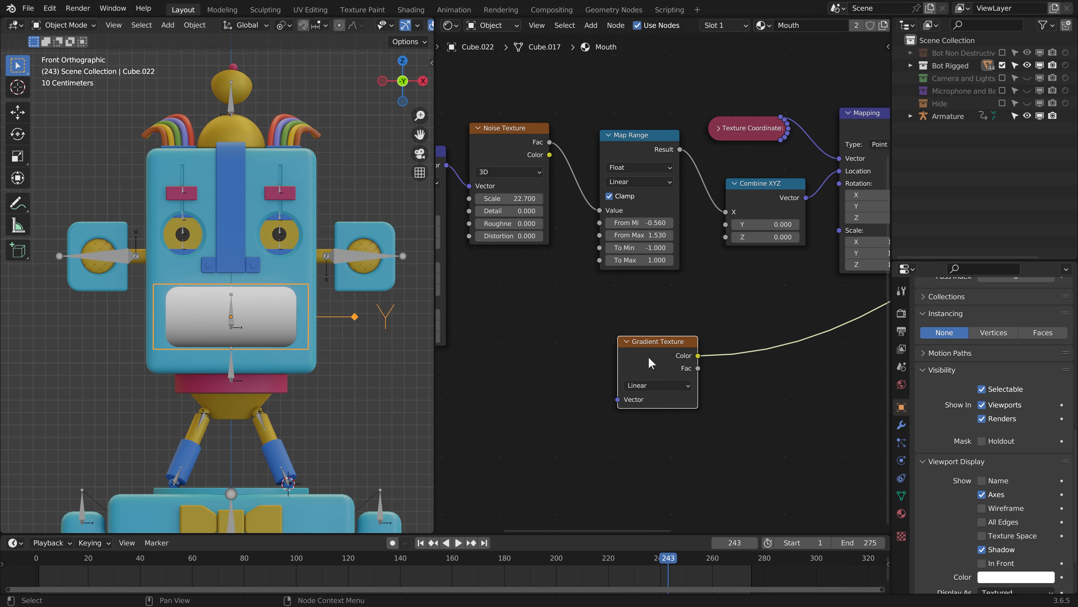
- Add Texture Coordinate and Mapping nodes to the new Gradient Texture and set the Mapping's Z rotation to -90°
key(ctrl)
key(ctrl+t)
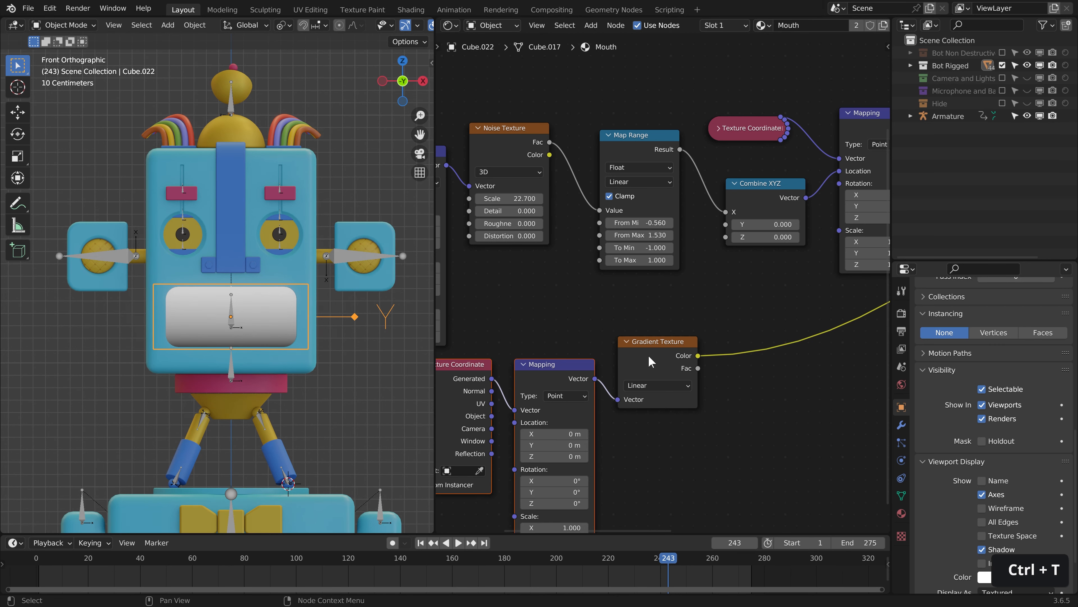
middle_click(225, 308)
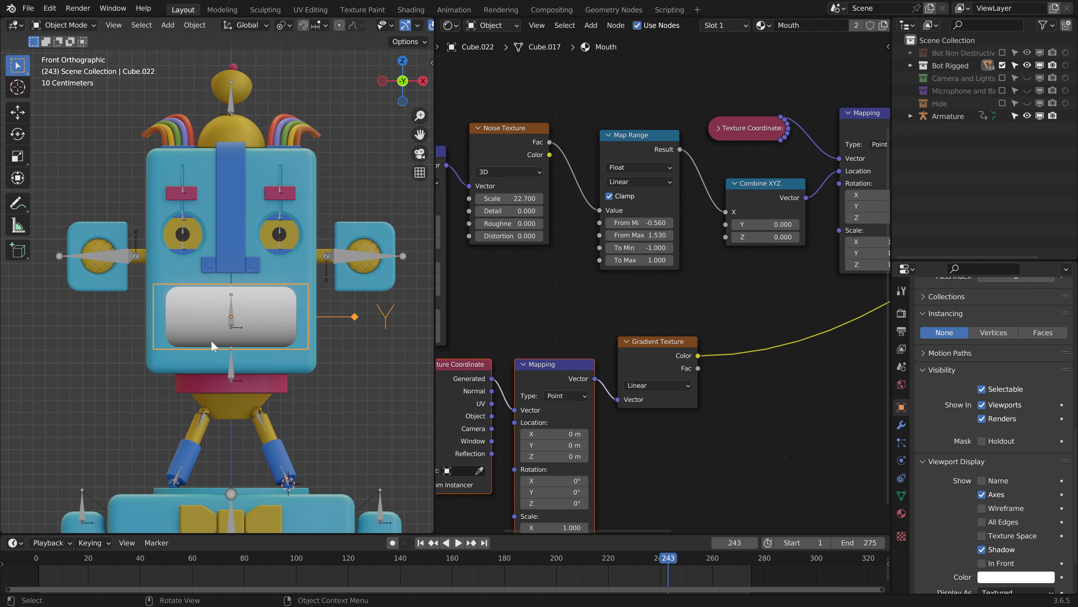
middle_drag(639, 448, 675, 344)
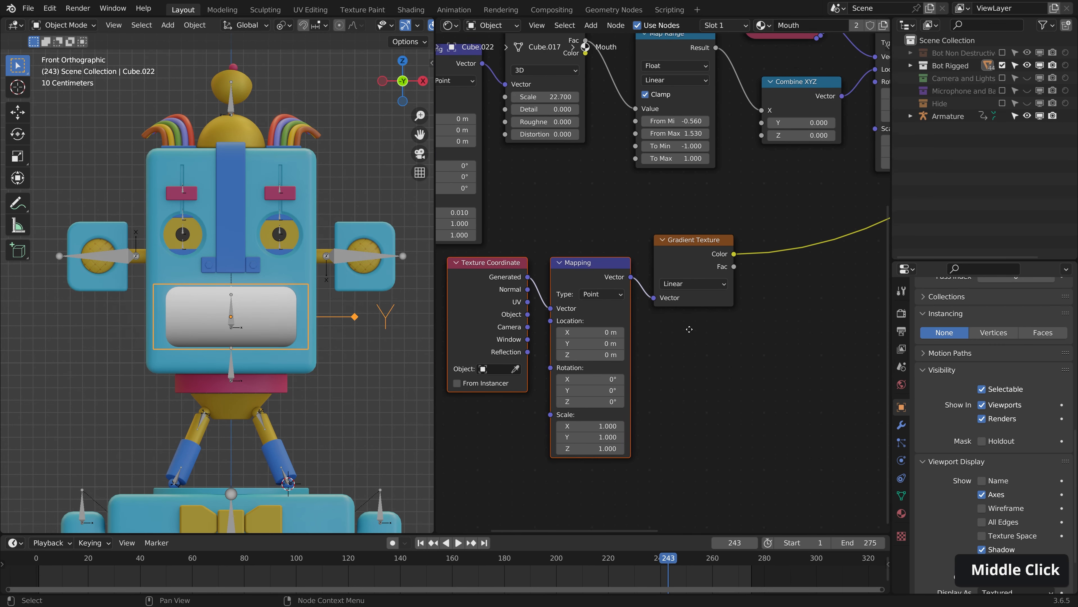
click(615, 400)
text(90)
key(Return)
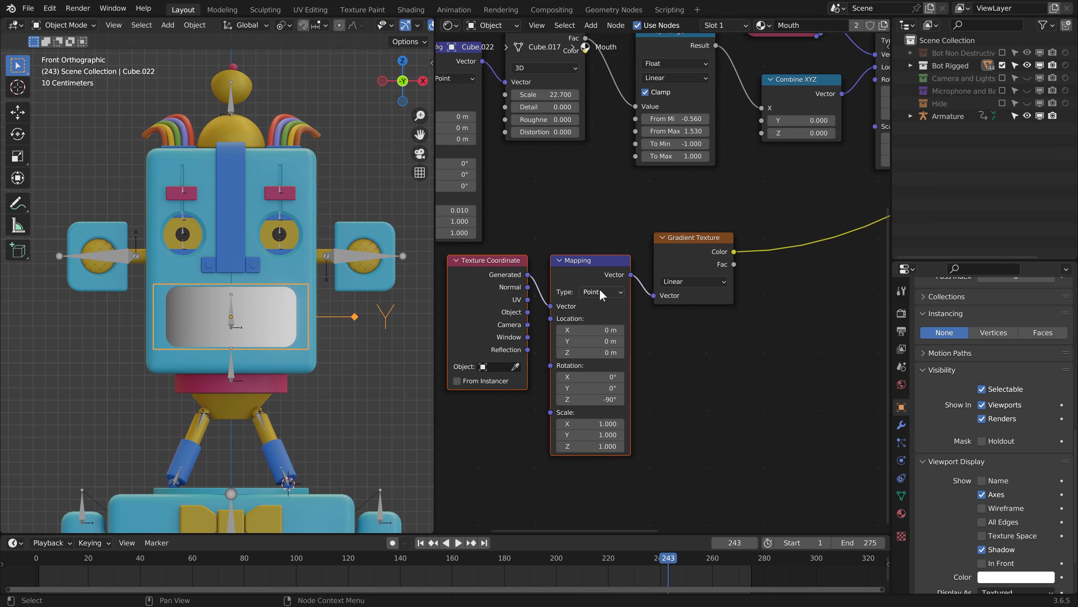
- Add a Math node set to Ping-Pong and insert it after the new Gradient Texture's Color output
middle_drag(788, 318, 630, 338)
key(shift+a)
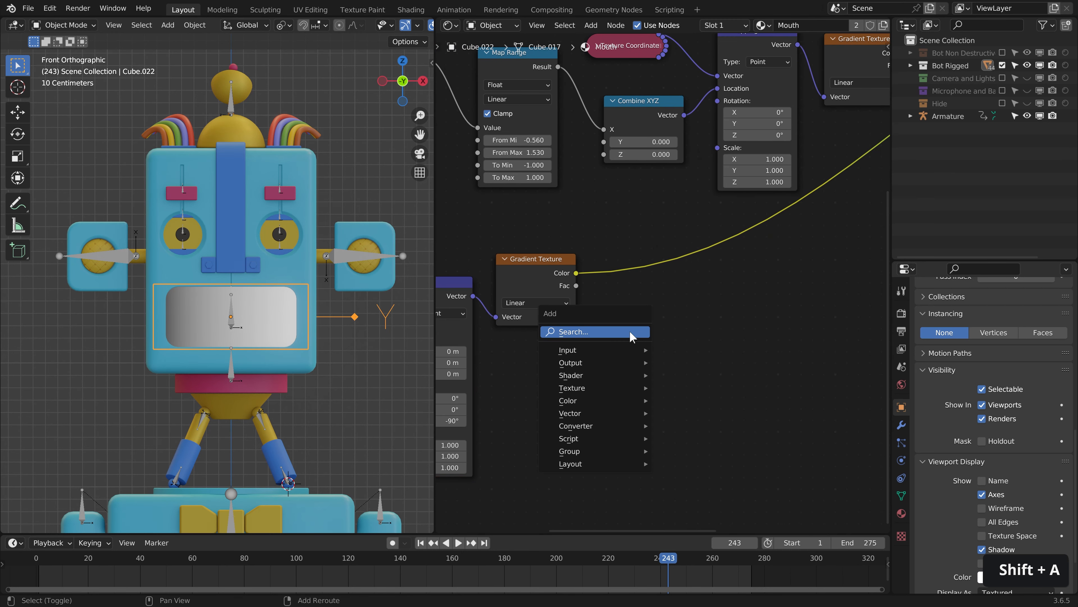
text(math)
key(Return)
click(661, 353)
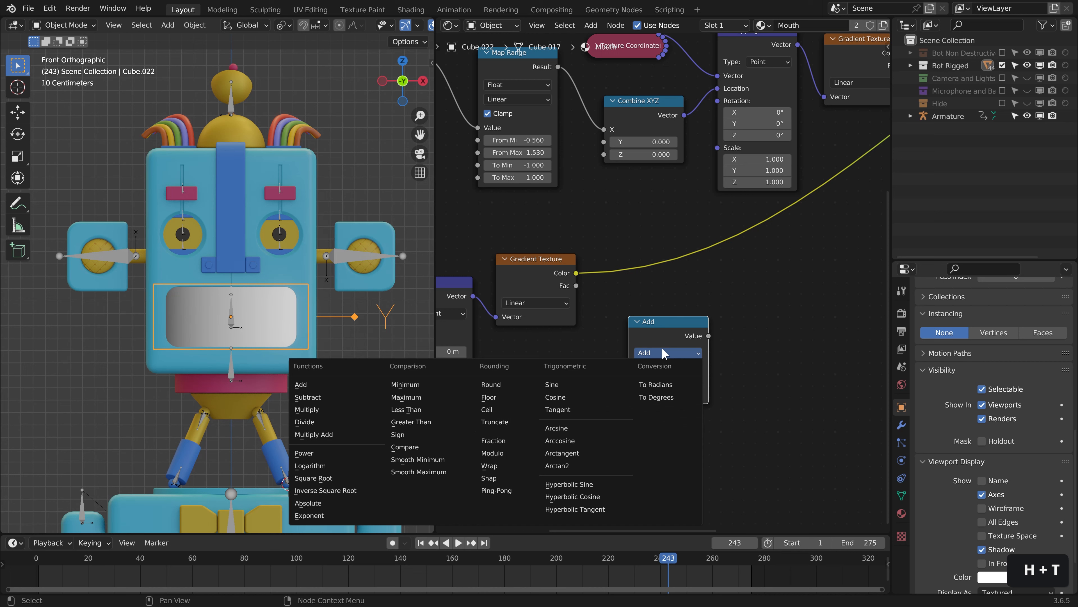
click(496, 490)
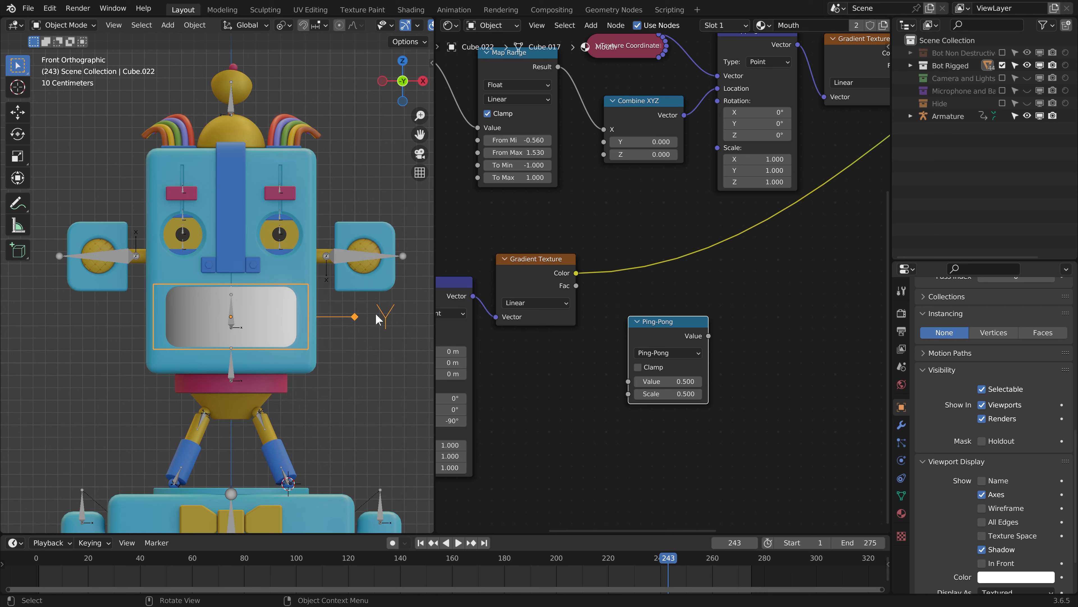
drag(652, 334, 645, 244)
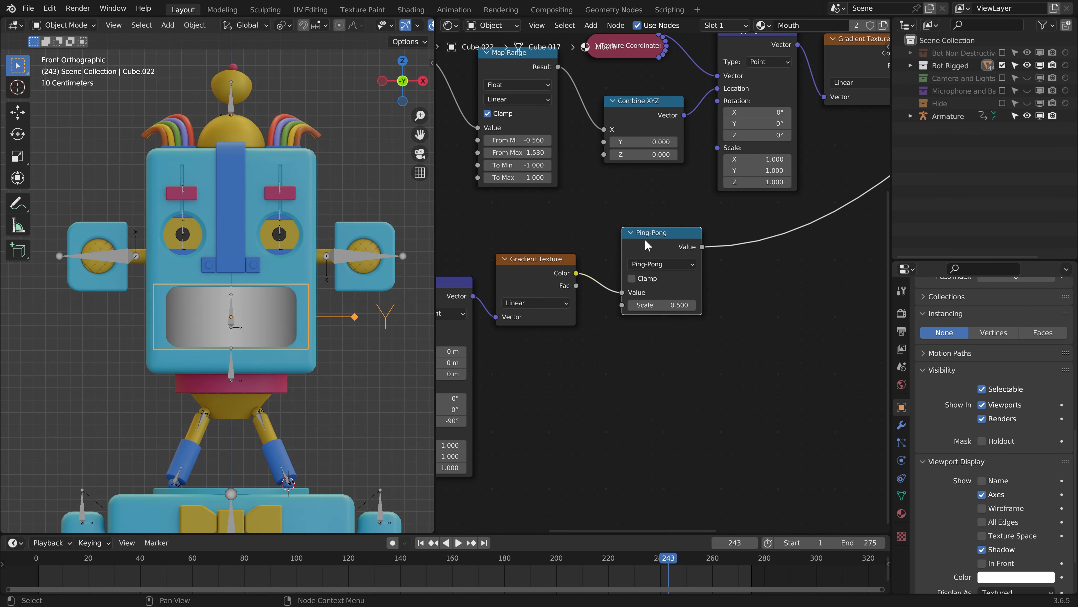
- Restore the Principled BSDF as the shader shown on the mouth
middle_drag(644, 239, 509, 358)
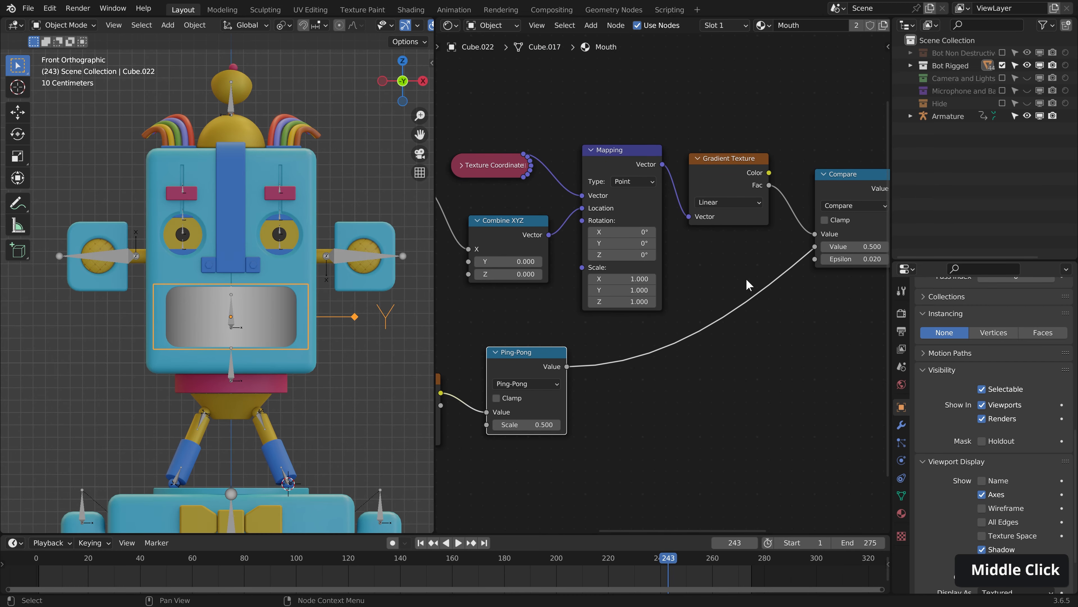
middle_drag(748, 284, 589, 272)
ctrl+shift+click(866, 298)
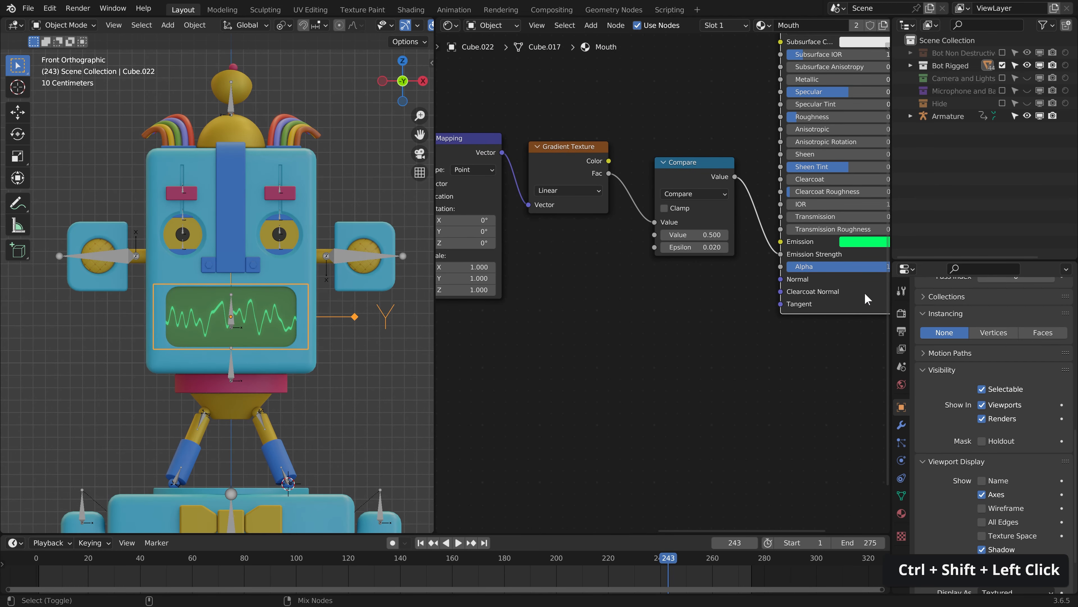
- Move the Combine XYZ, Mapping and following nodes to the right to make room after the Map Range
middle_drag(866, 298, 766, 293)
drag(685, 72, 835, 247)
key(g)
click(786, 187)
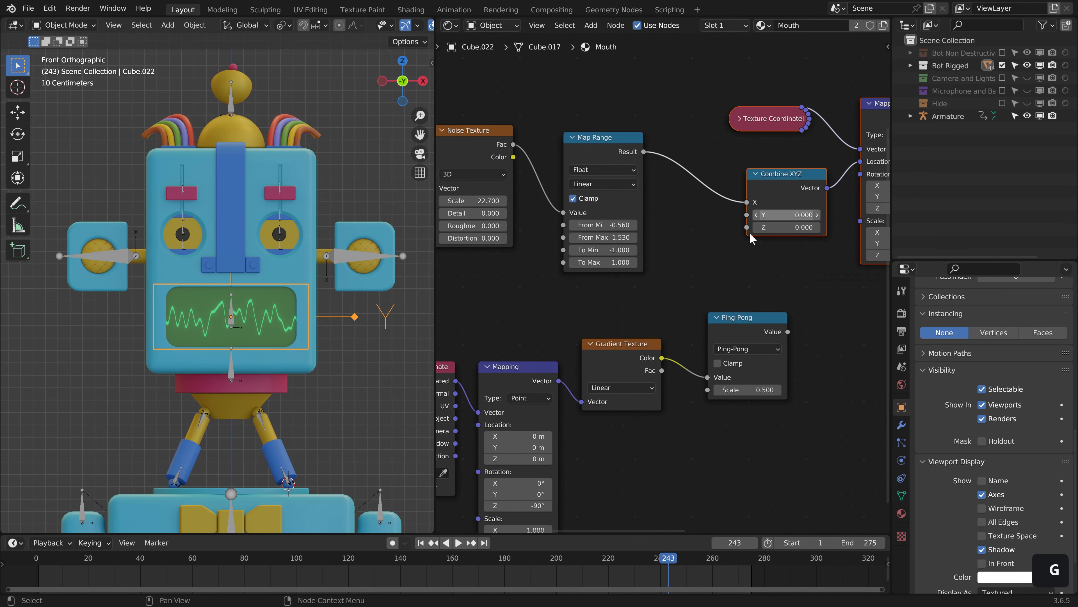
- Insert a Math node between the Map Range and the Combine XYZ's X input and set it to Multiply
click(715, 256)
key(shift+a)
click(692, 230)
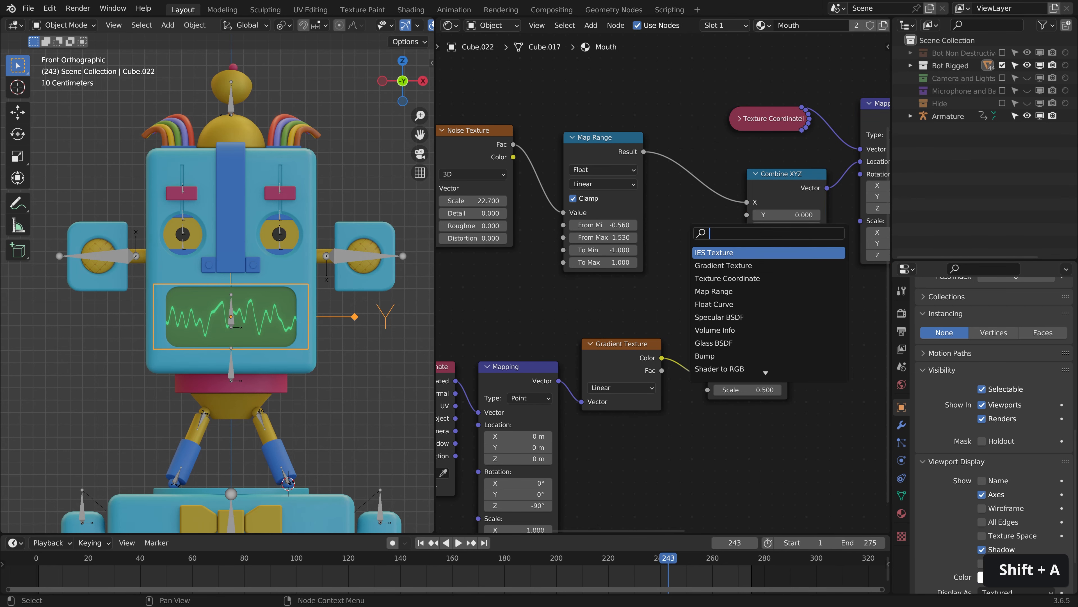
text(math)
key(Return)
click(716, 185)
click(727, 183)
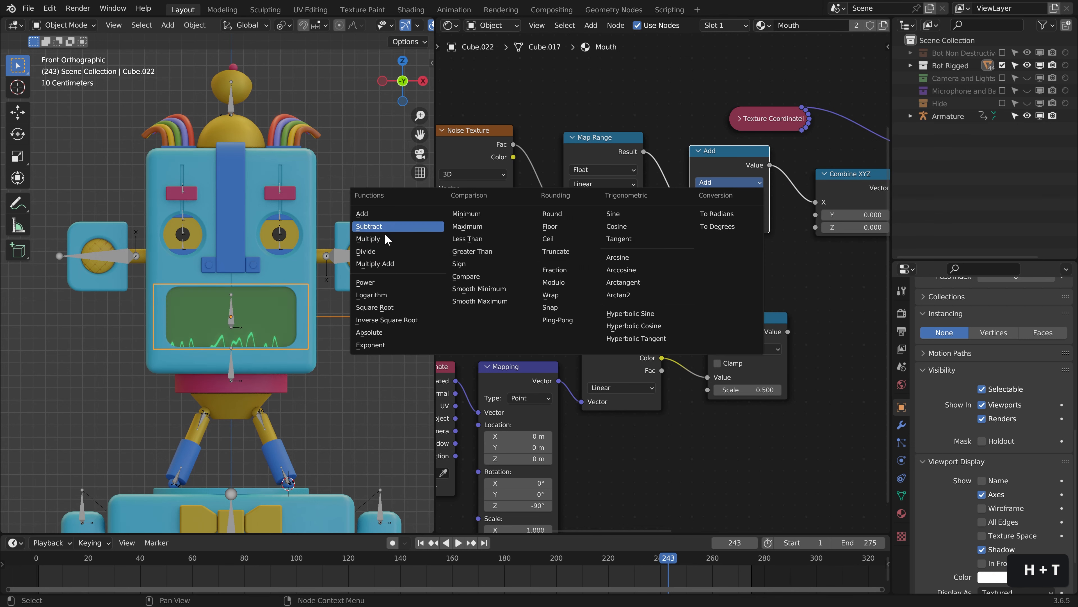
click(368, 239)
- Connect the Ping-Pong's Value output to the Multiply's second Value input and shift the Ping-Pong and Gradient Texture nodes left
drag(788, 331, 693, 224)
drag(748, 327, 716, 341)
drag(632, 337, 620, 335)
- Insert a Color Ramp node between the Ping-Pong's output and the Multiply's second Value input
middle_drag(742, 268, 641, 238)
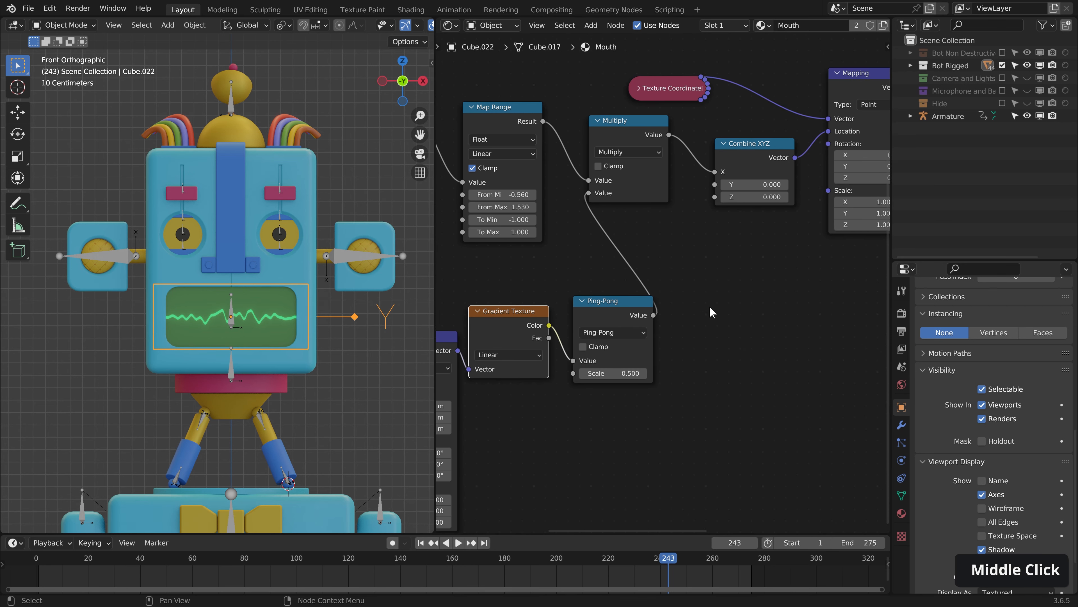
key(shift+a)
text(ramp)
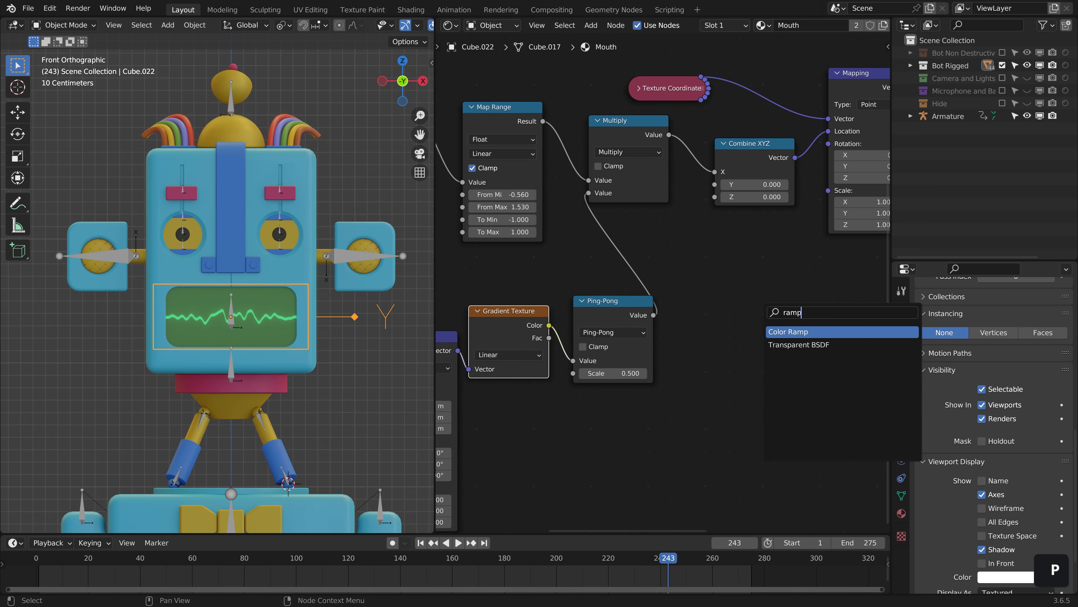
key(Return)
click(776, 277)
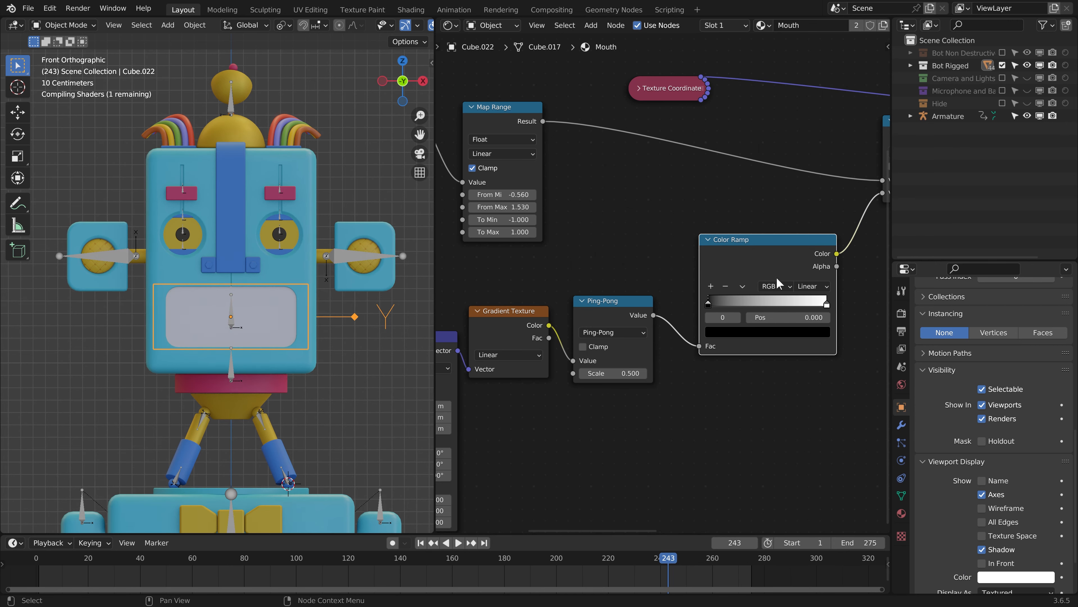
- Move the Color Ramp's black stop about a fifth of the way along and its white stop to about 0.495
middle_drag(776, 276, 620, 265)
drag(669, 292, 576, 293)
click(607, 291)
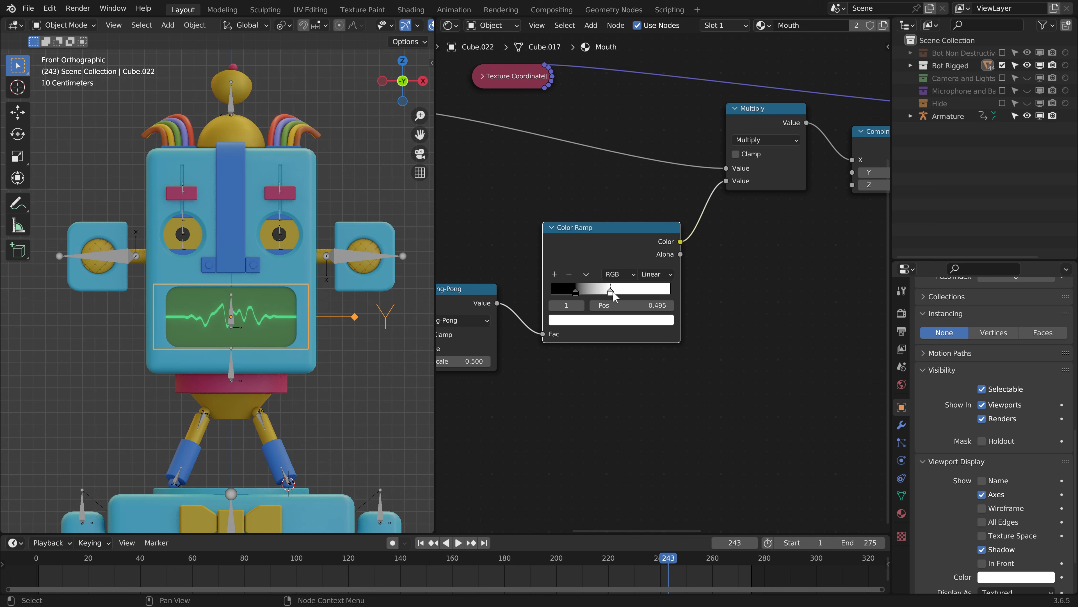
- Play the animation to check how the mouth's voice line looks with the adjusted Color Ramp
middle_click(633, 389)
middle_drag(631, 384, 718, 373)
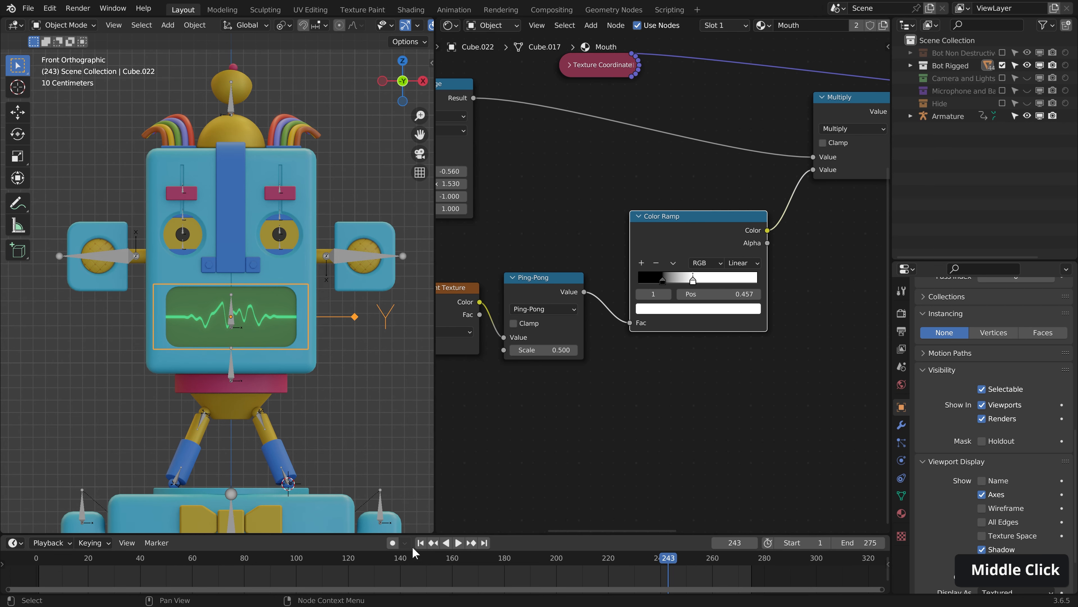
key(space)
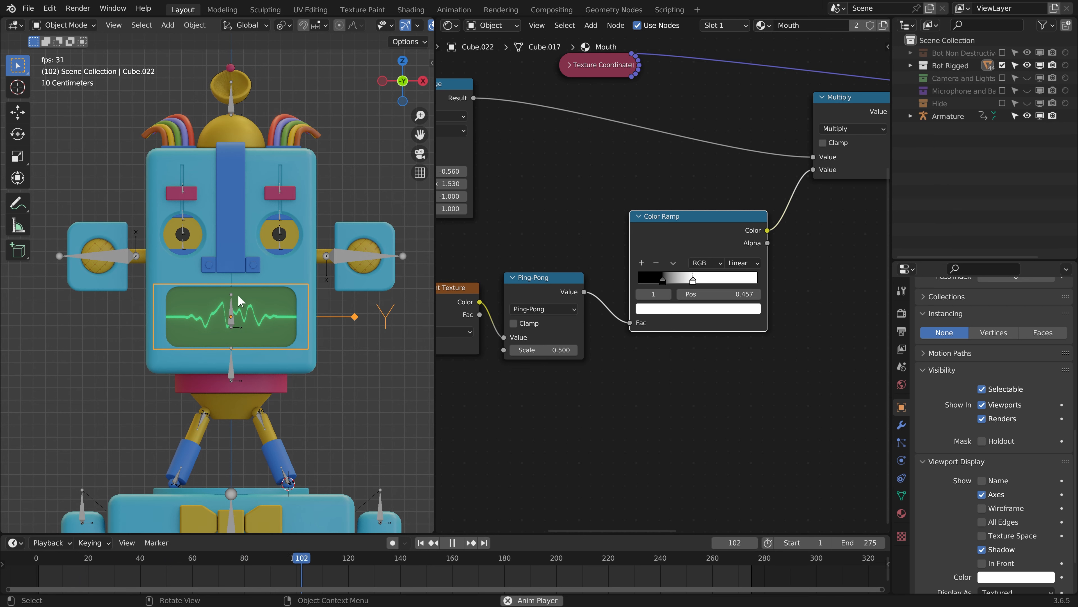
key(space)
- Move the Texture Coordinate, Mapping and Noise Texture nodes up and set the Noise Texture to 4D
middle_drag(499, 218, 654, 318)
scroll(595, 305, down, 2)
drag(527, 231, 526, 118)
drag(459, 231, 466, 127)
drag(609, 203, 613, 170)
click(618, 203)
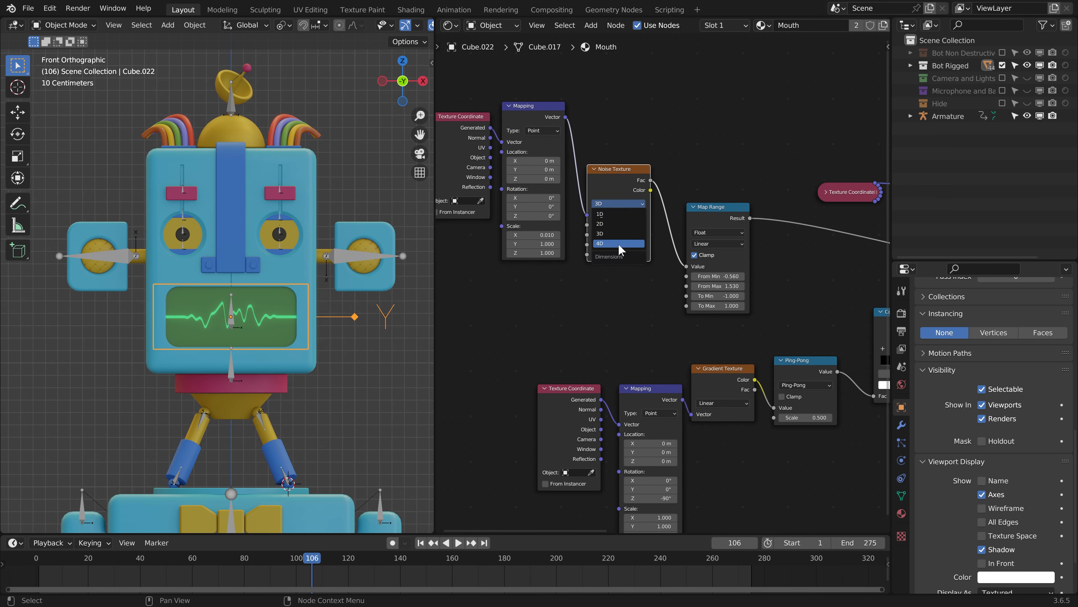
click(618, 246)
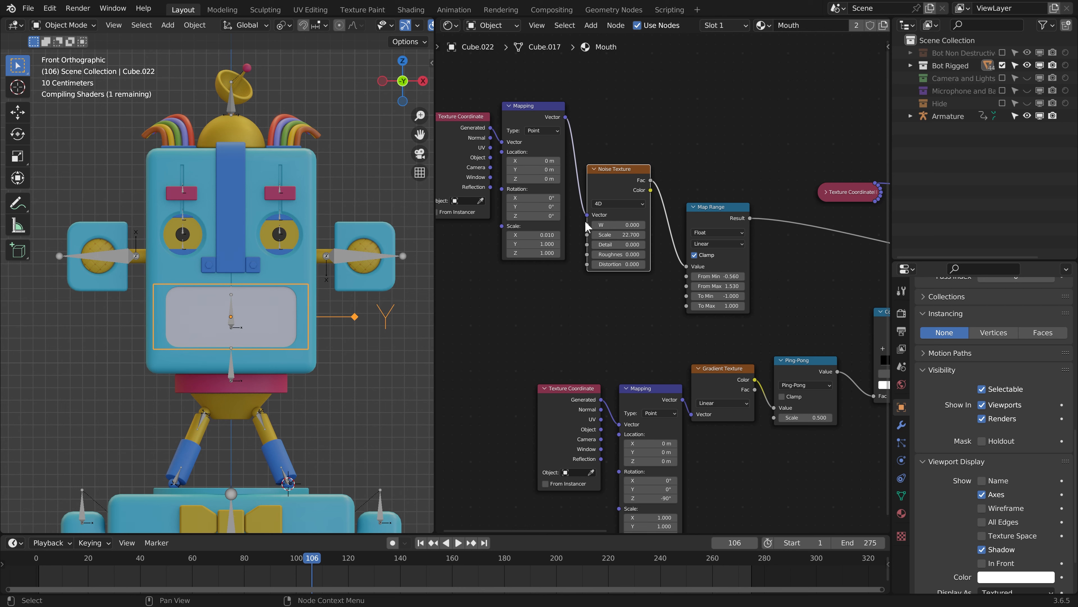
- Try a W value of 2 on the Noise Texture
click(627, 225)
text(2)
key(Return)
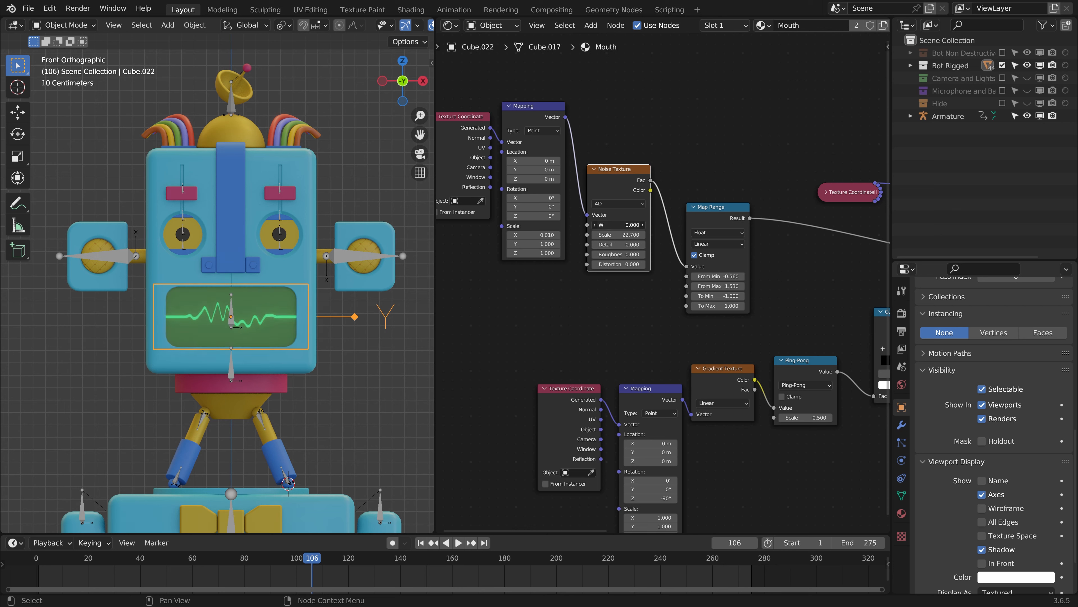
- Add a Value node connected to the Noise Texture's W input and place it below the upper Mapping node
drag(619, 225, 523, 333)
text(val)
key(Return)
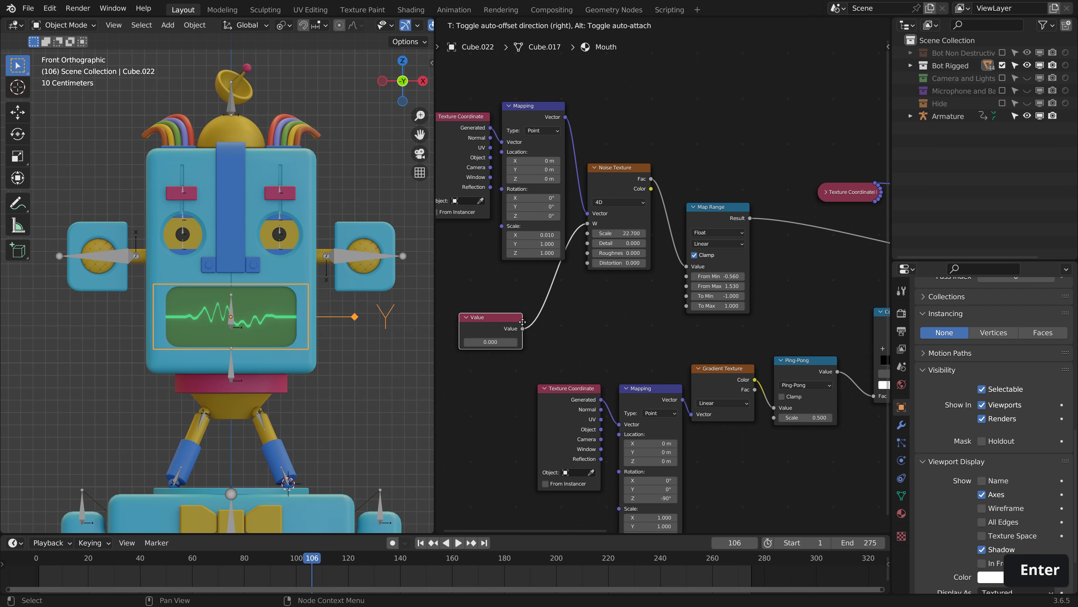
click(523, 322)
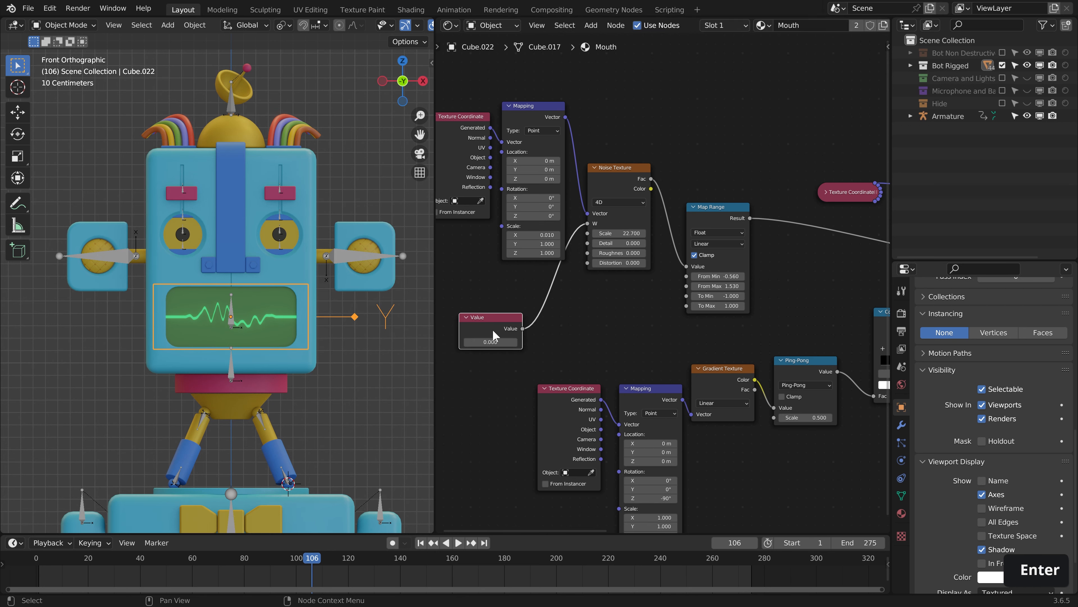
drag(493, 331, 504, 313)
- Drive the Value node with the expression #frame
click(509, 324)
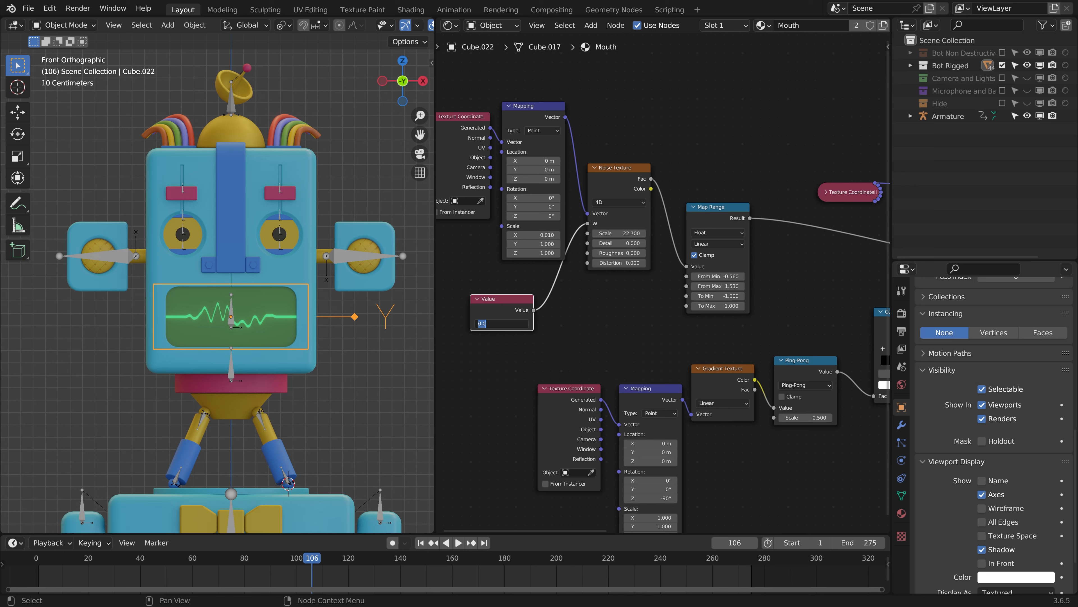
text(#frame)
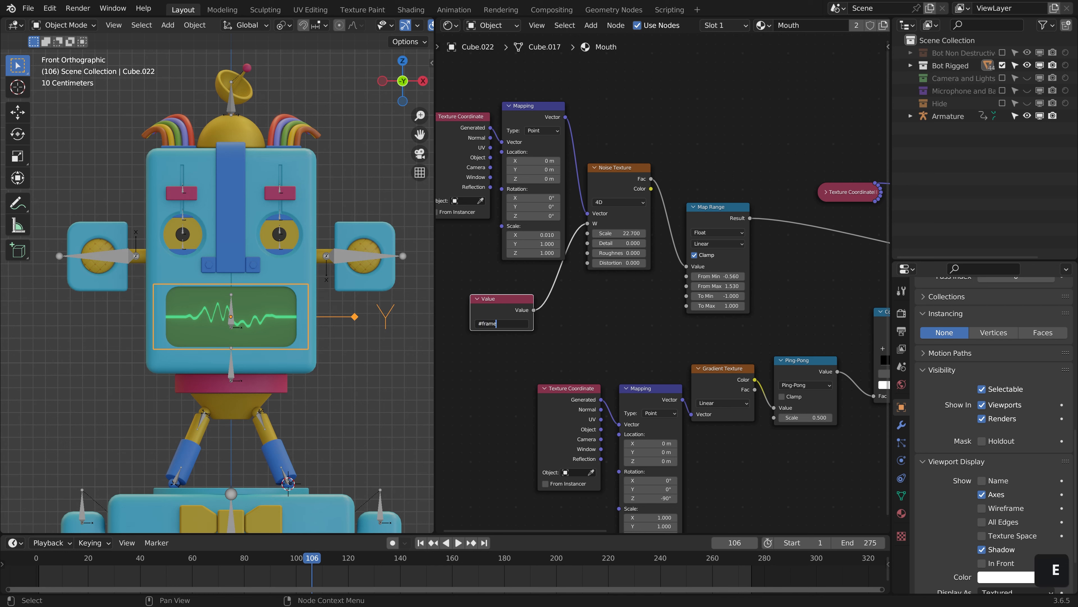
key(Return)
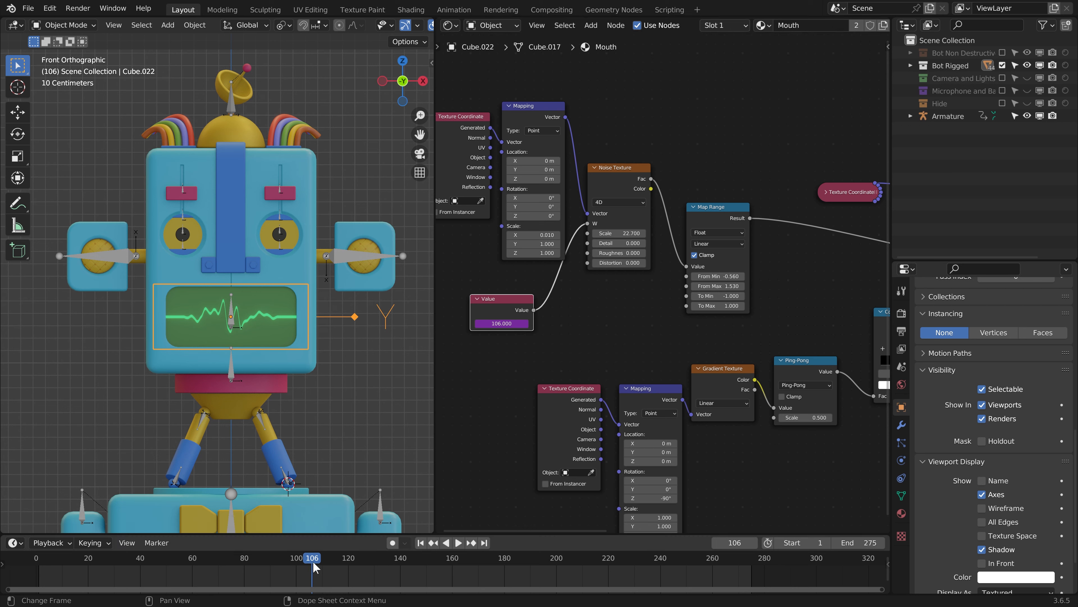
- Play and scrub the timeline to check the voice line's motion under the frame driver
drag(314, 567, 206, 567)
key(space)
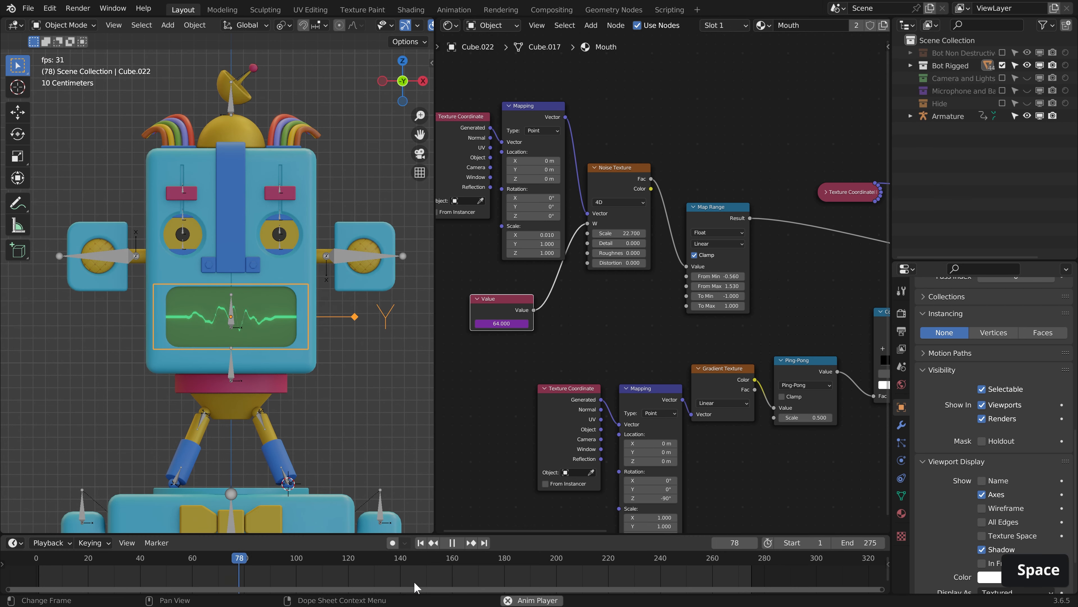
key(space)
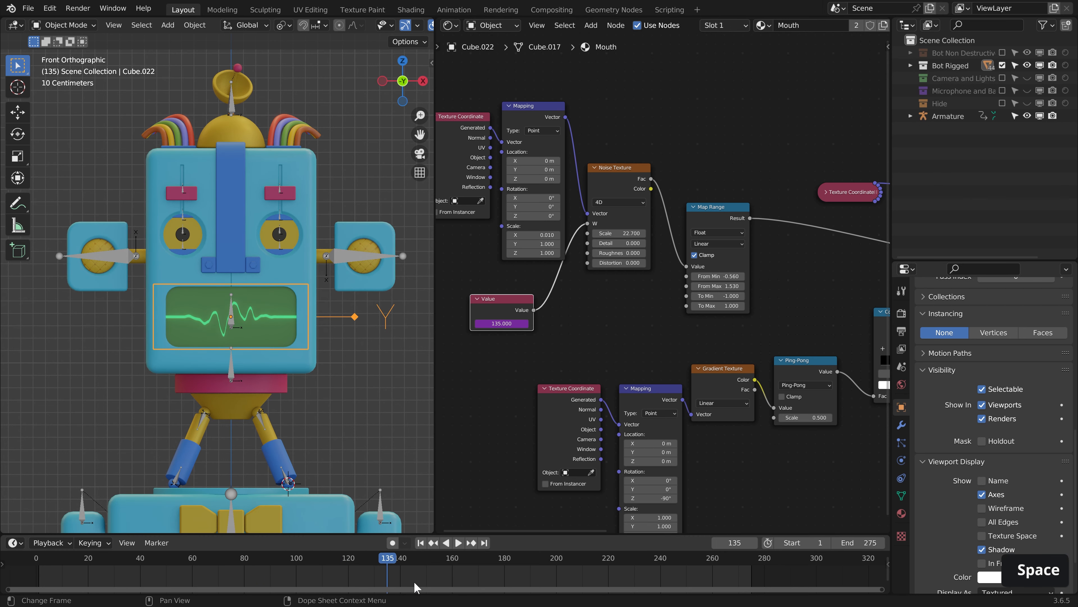
drag(399, 559, 262, 560)
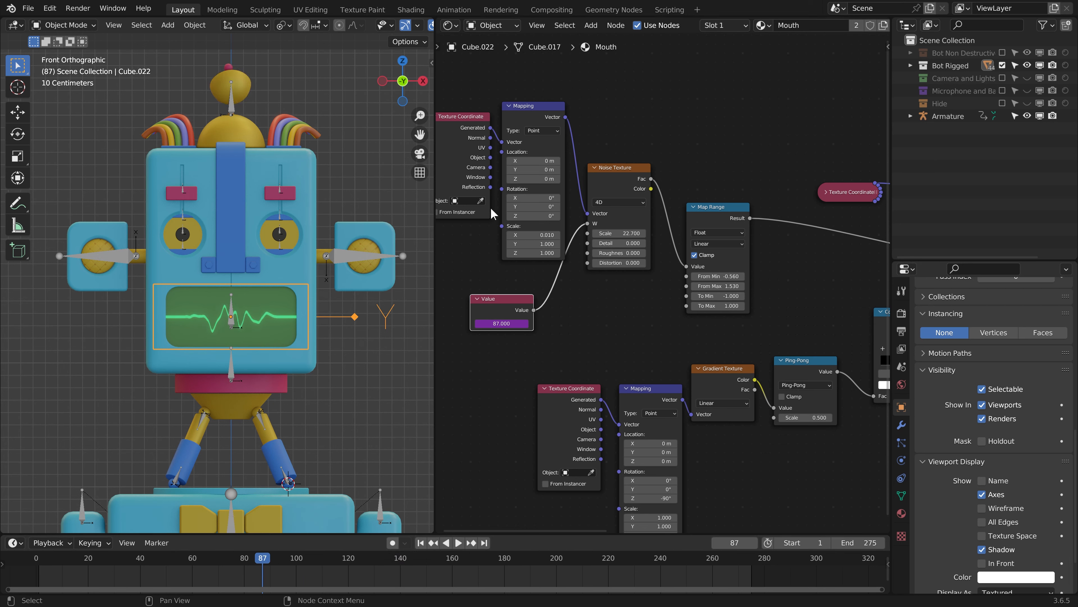
- Change the Value node's driver expression to frame / 50
click(501, 323)
key(End)
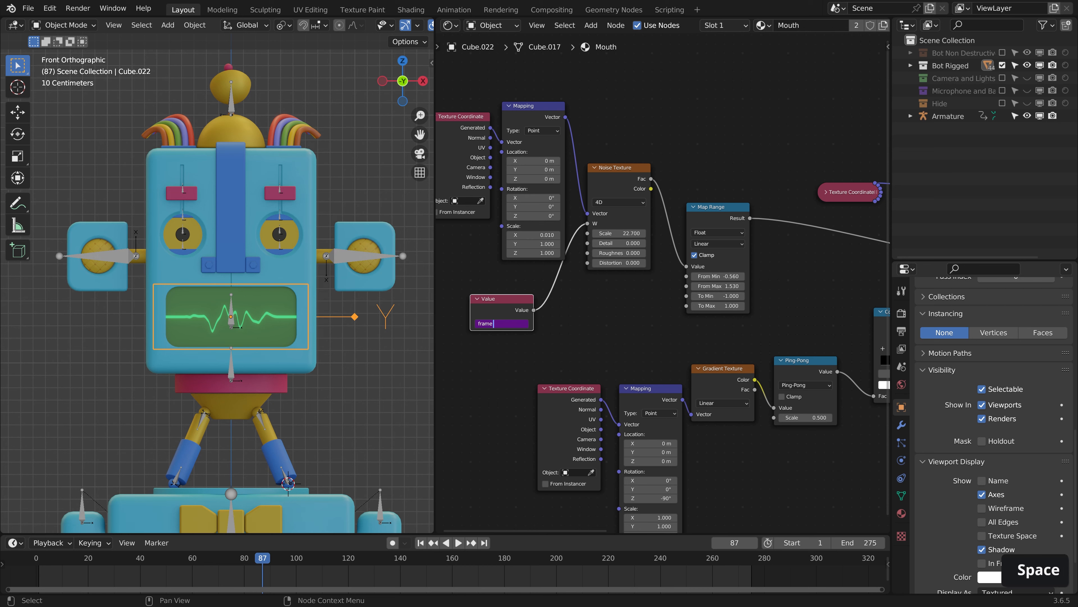
text(/ 50)
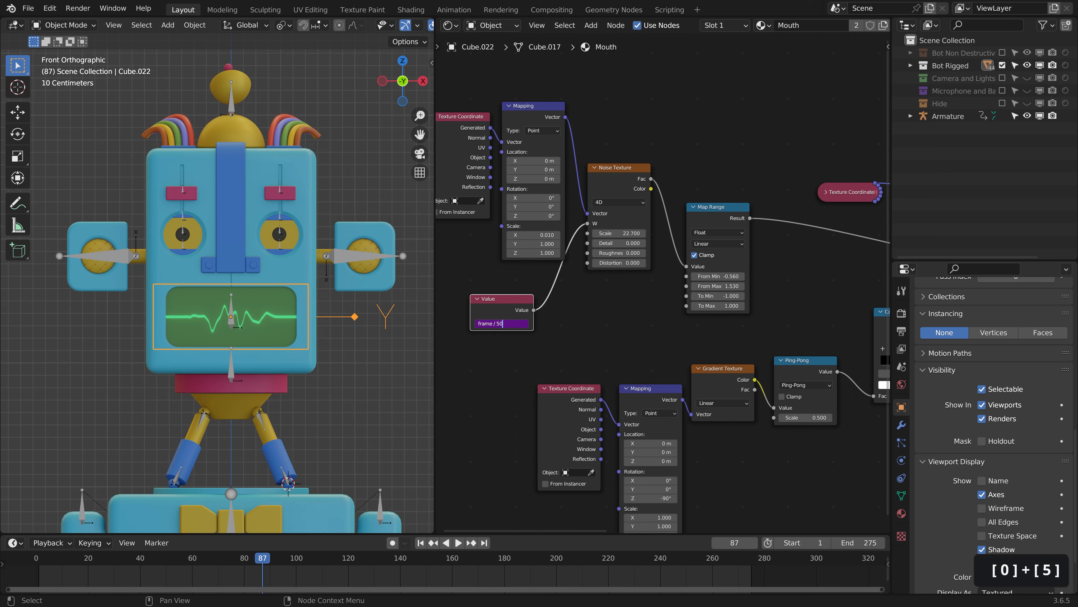
key(Return)
- Play and scrub through the animation to check the voice line's speed with the divided frame driver
key(space)
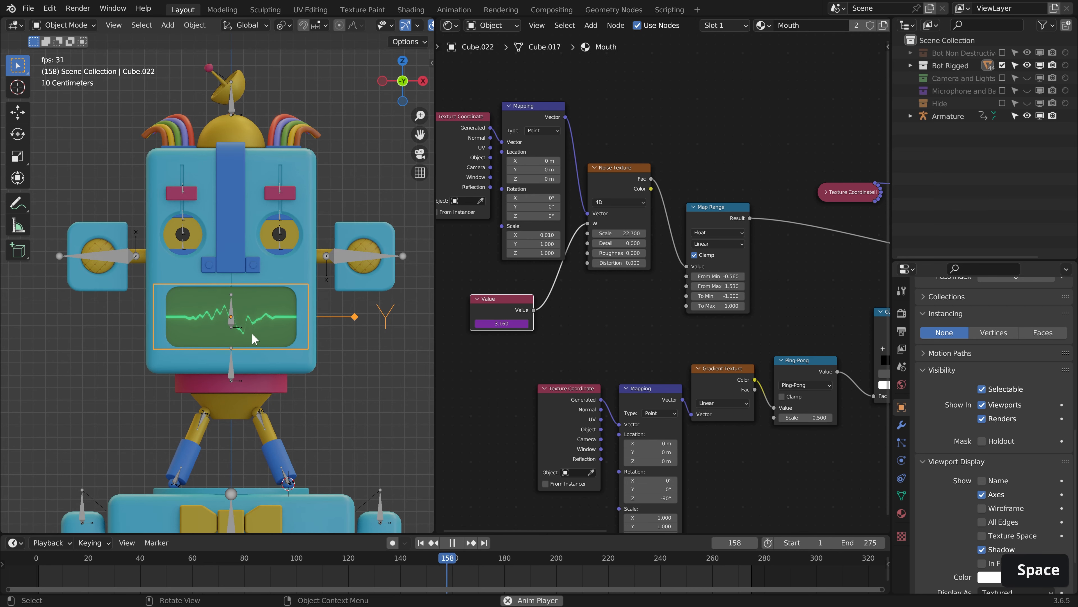
key(space)
drag(418, 565, 455, 565)
key(space)
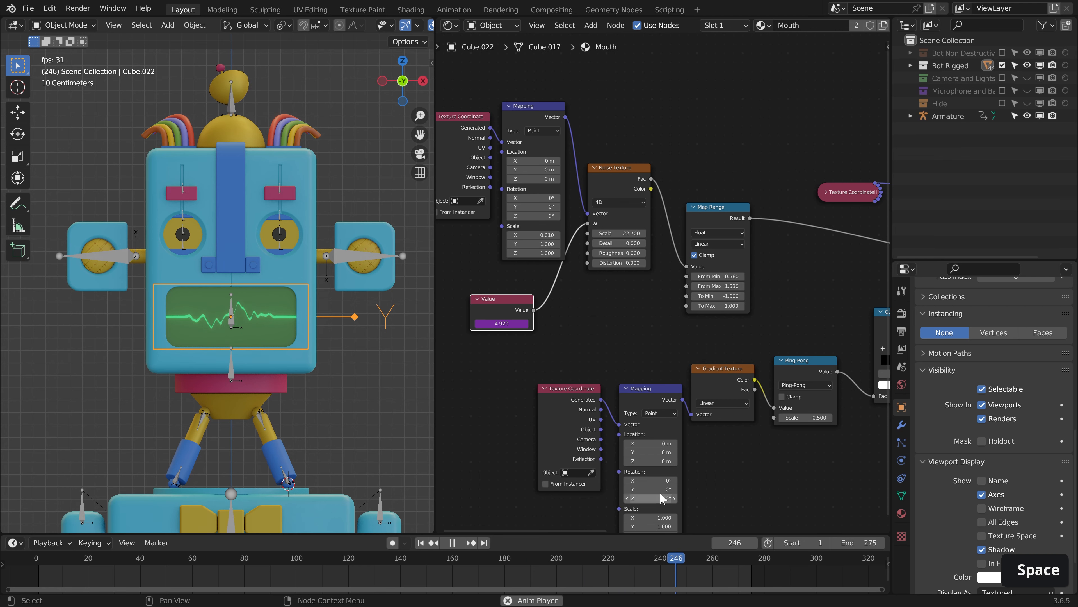
key(space)
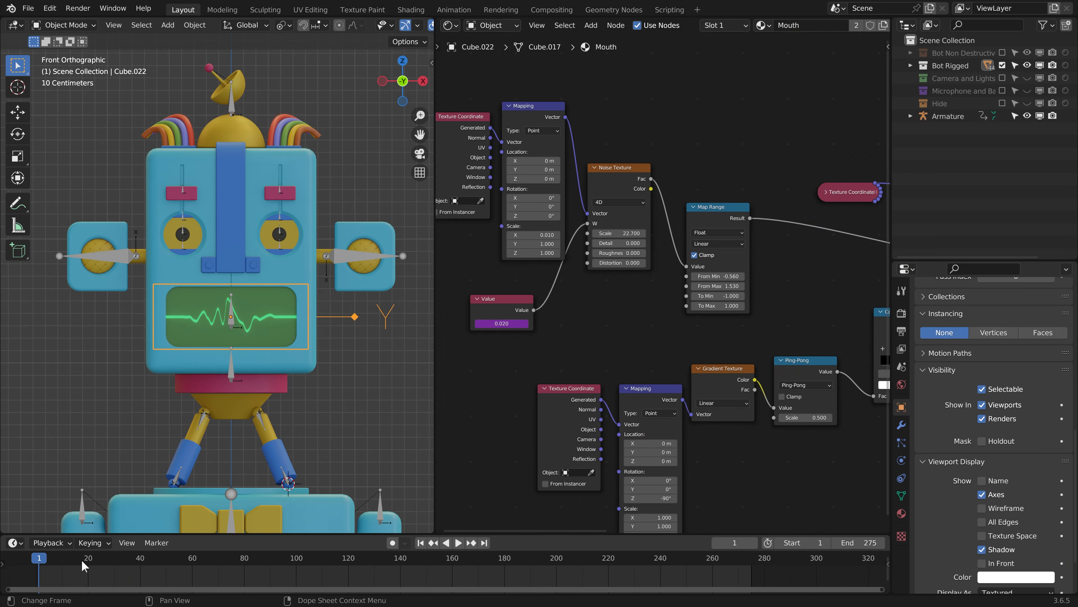
drag(81, 569, 222, 574)
key(space)
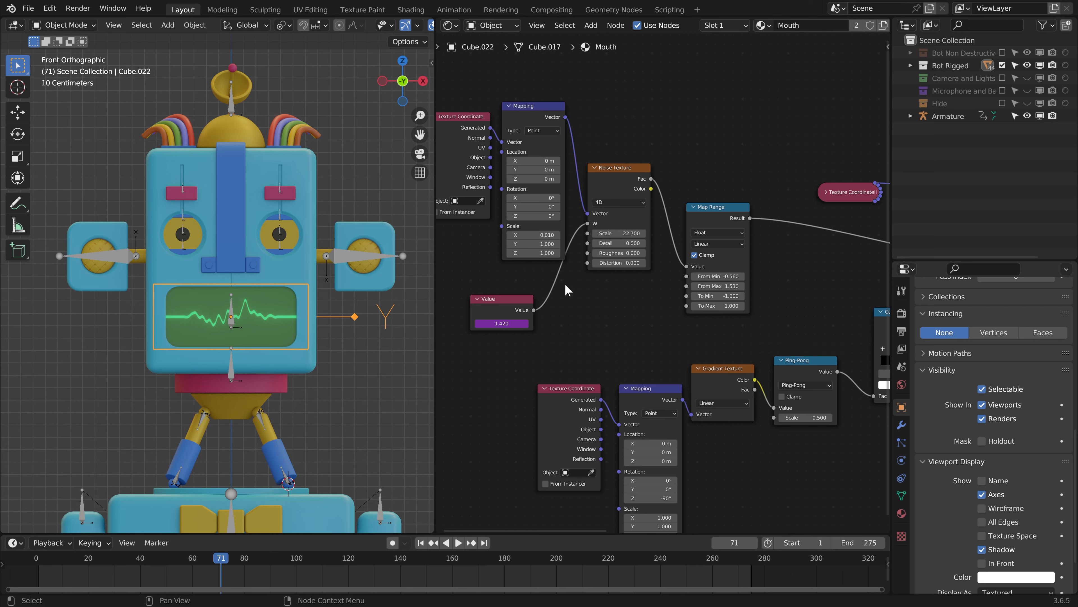
- Switch the node editor area to the Video Sequencer and return to frame 1
click(448, 26)
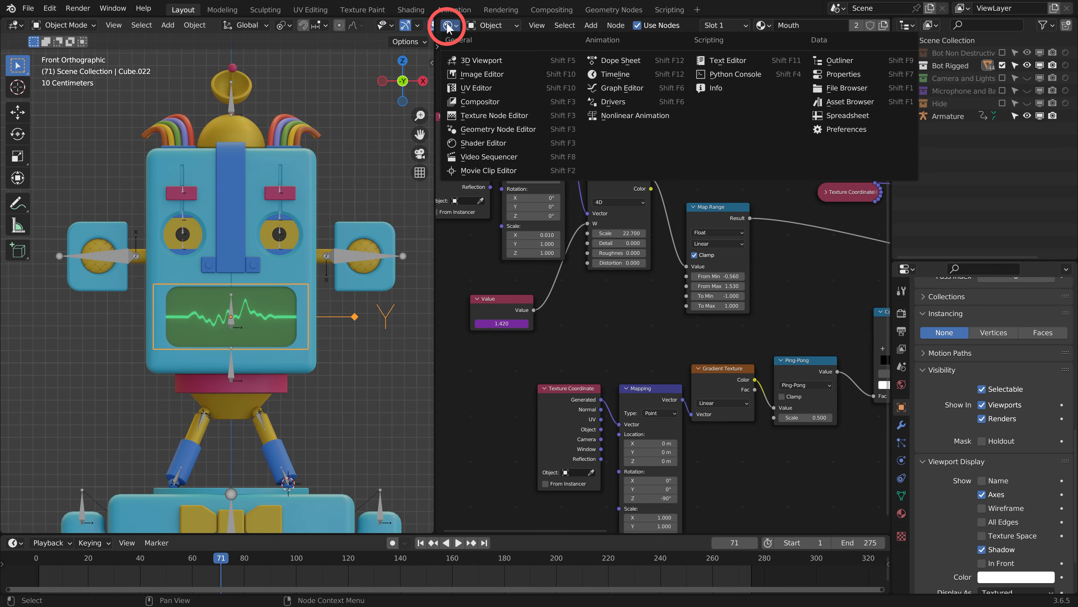
click(492, 154)
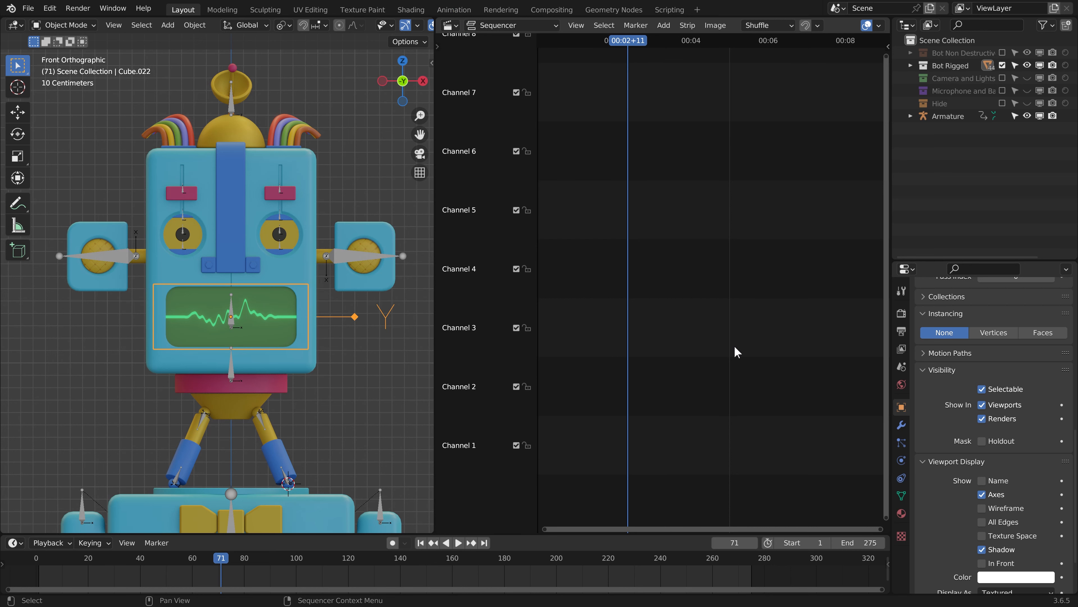
middle_drag(661, 341, 802, 349)
scroll(801, 349, down, 1)
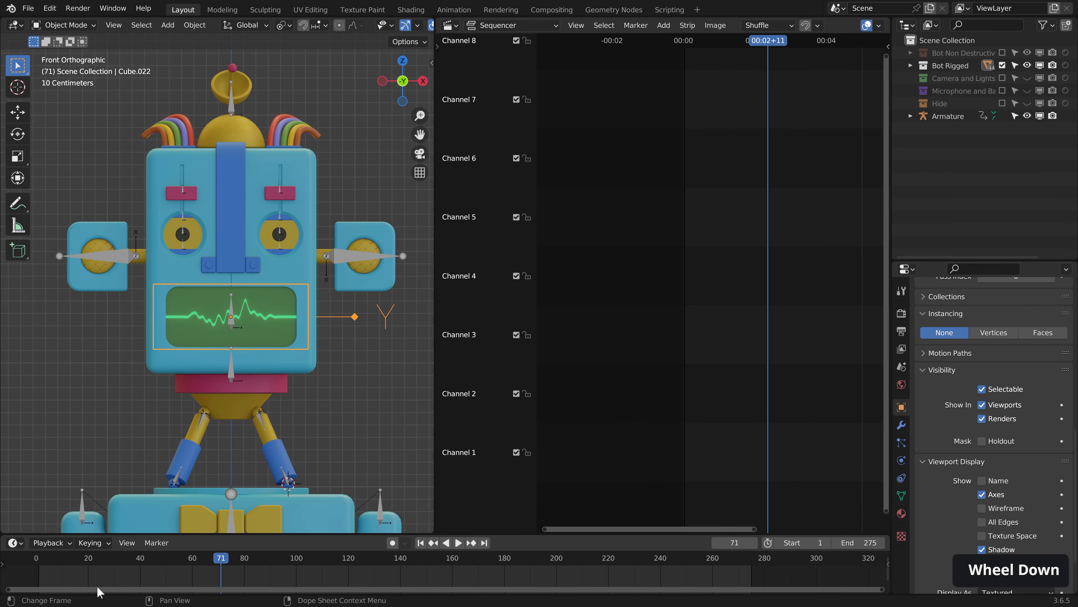
key(shift)
key(shift+Left)
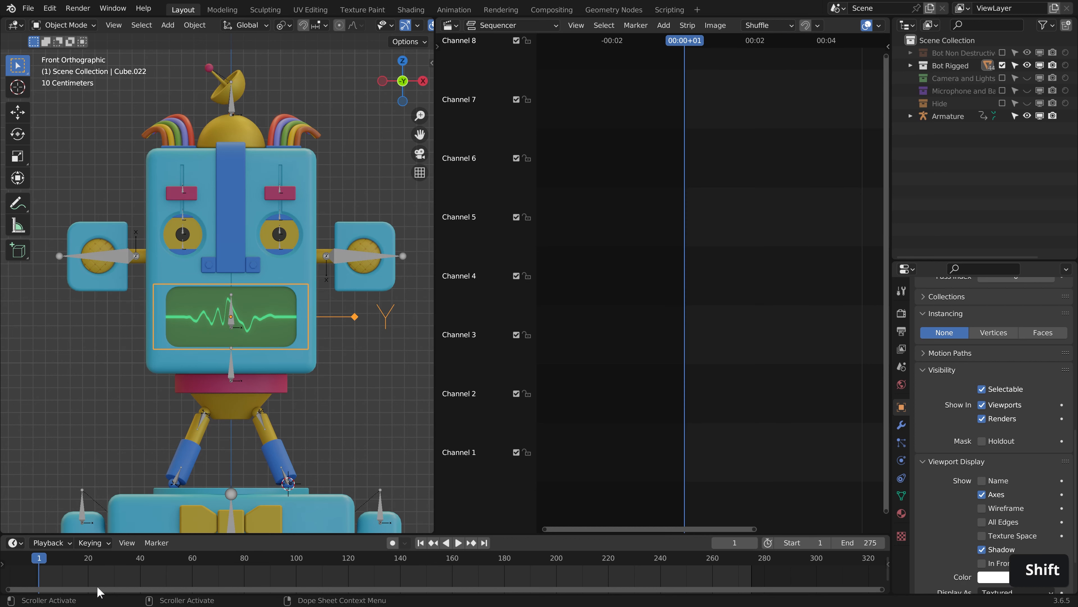
- Add Joke2_vo.wav as a sound strip on channel 1 starting at frame 1
click(663, 25)
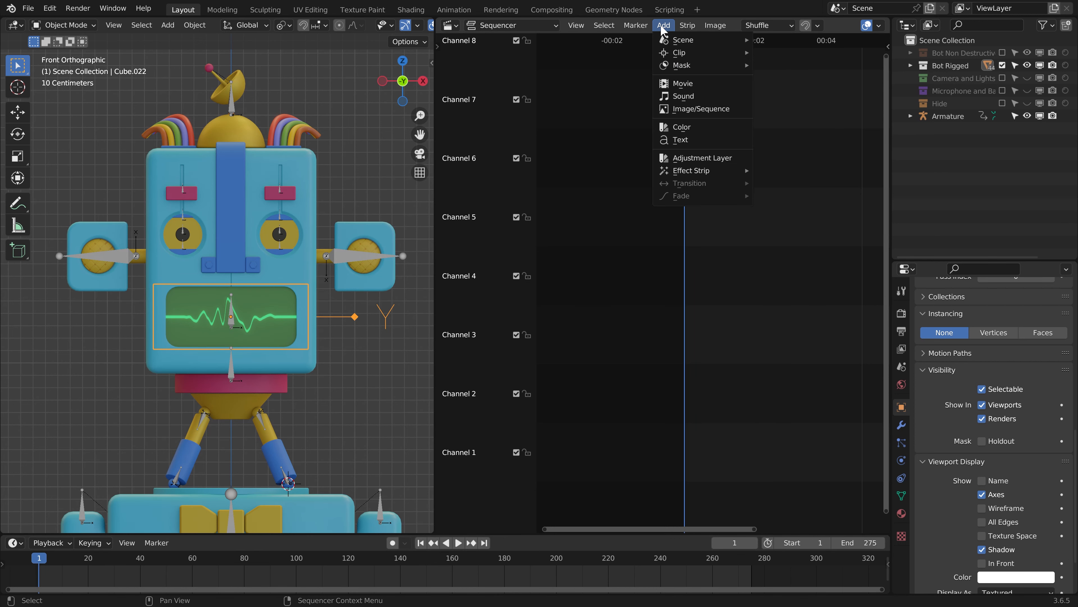
click(681, 96)
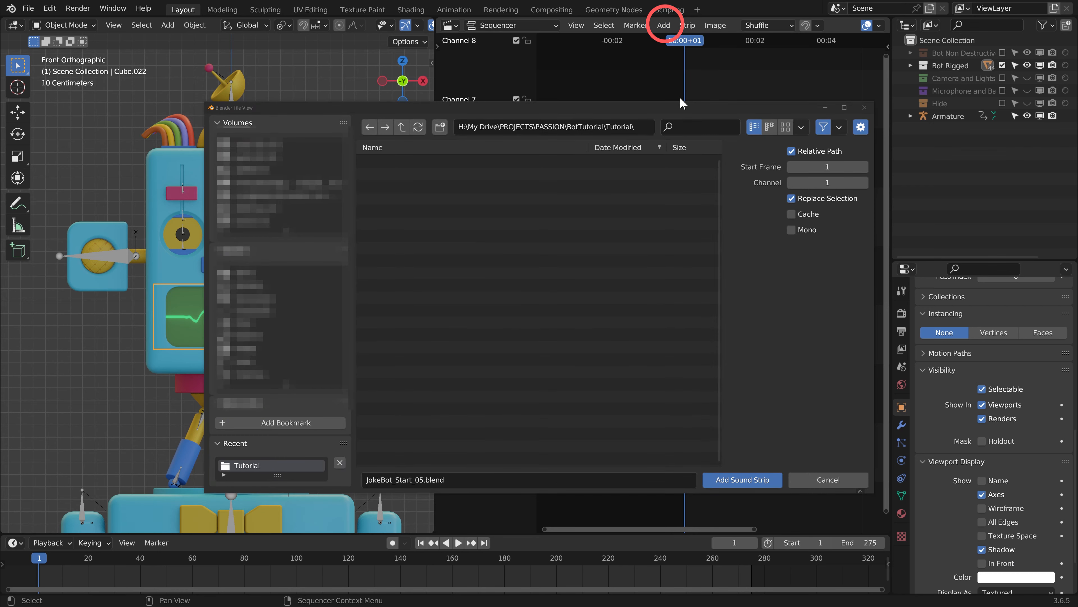
click(435, 186)
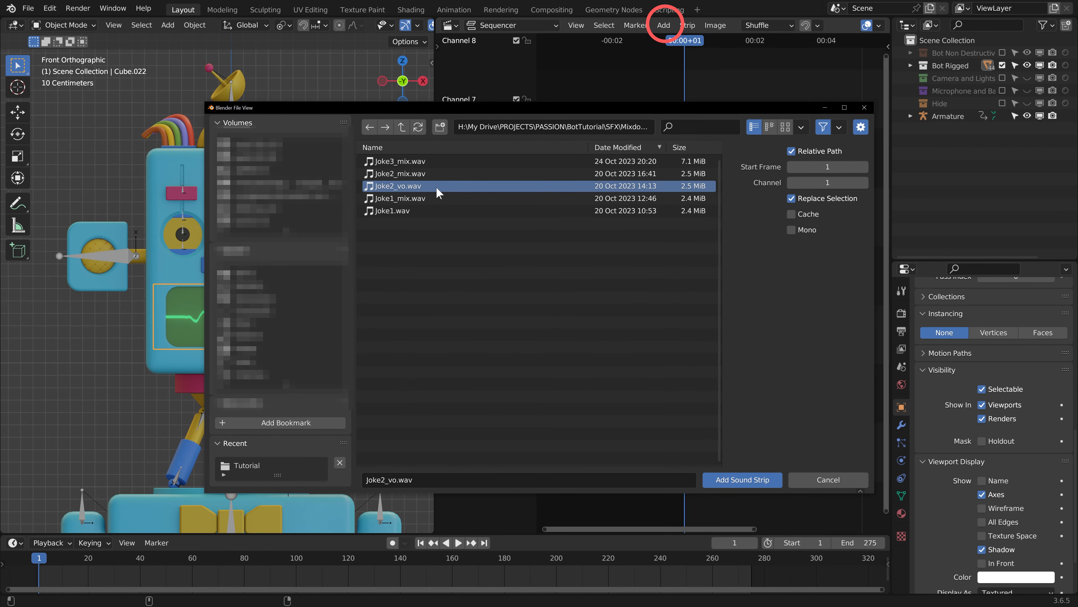
click(745, 478)
ctrl+middle_drag(746, 479, 669, 346)
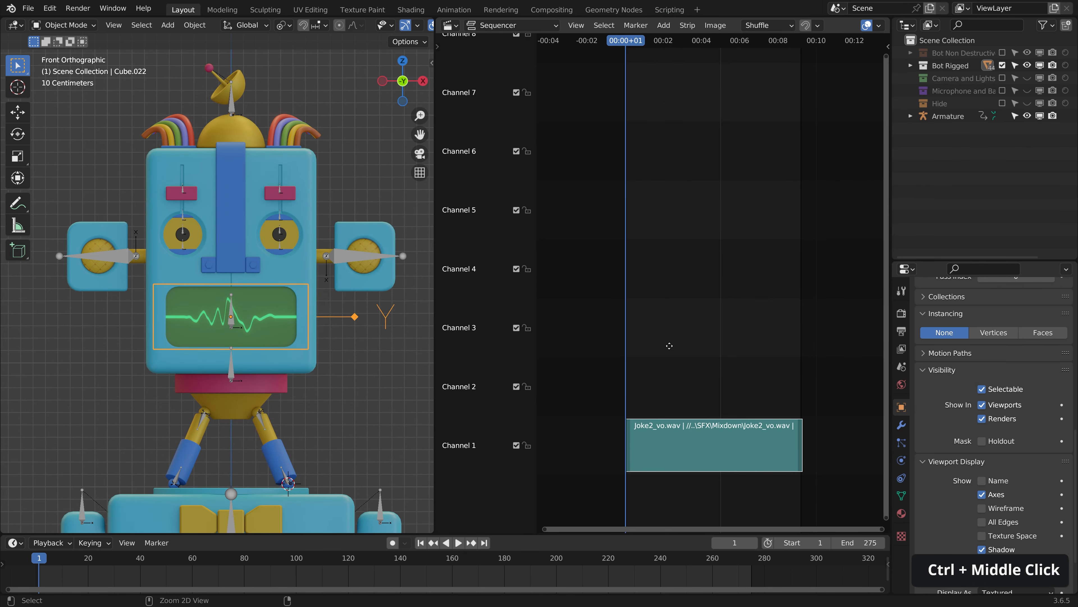
- Enable the waveform display for the Joke2_vo.wav strip
key(n)
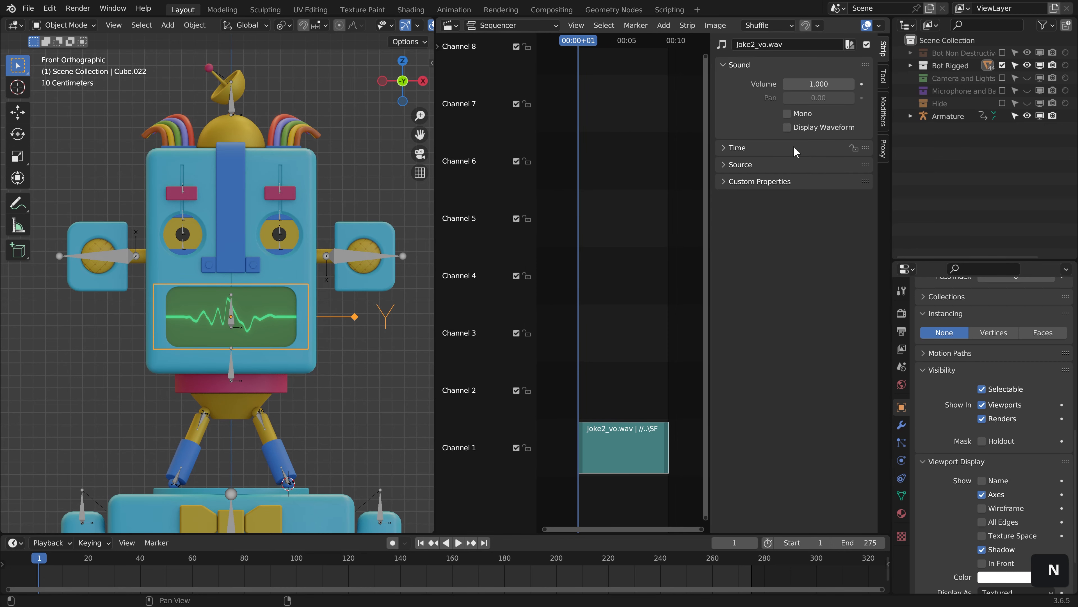
click(786, 127)
key(n)
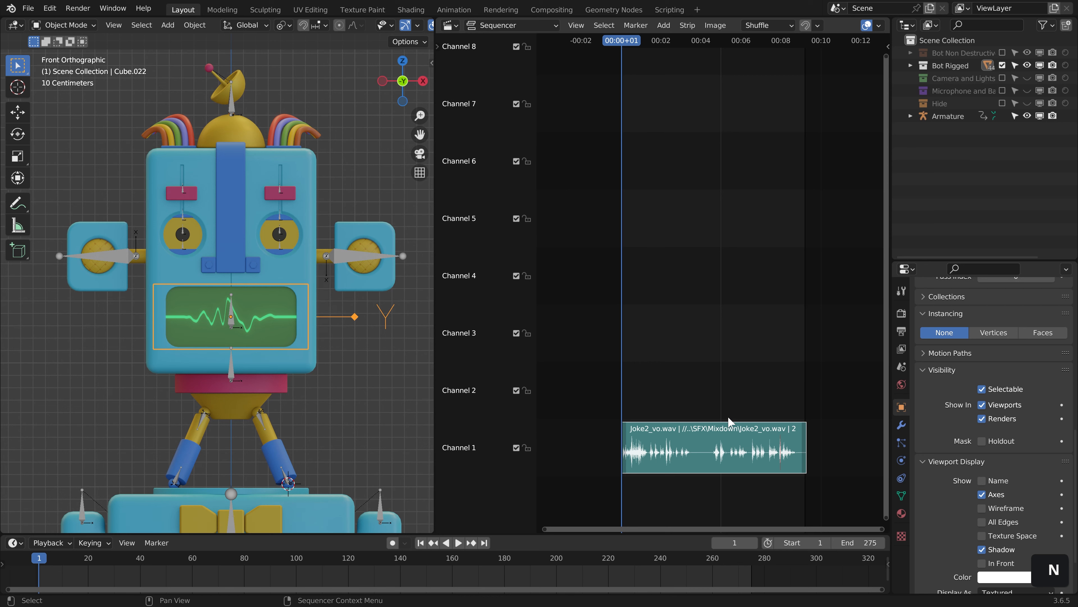
- Play the animation with the voice-over, and check the playback sync setting
key(space)
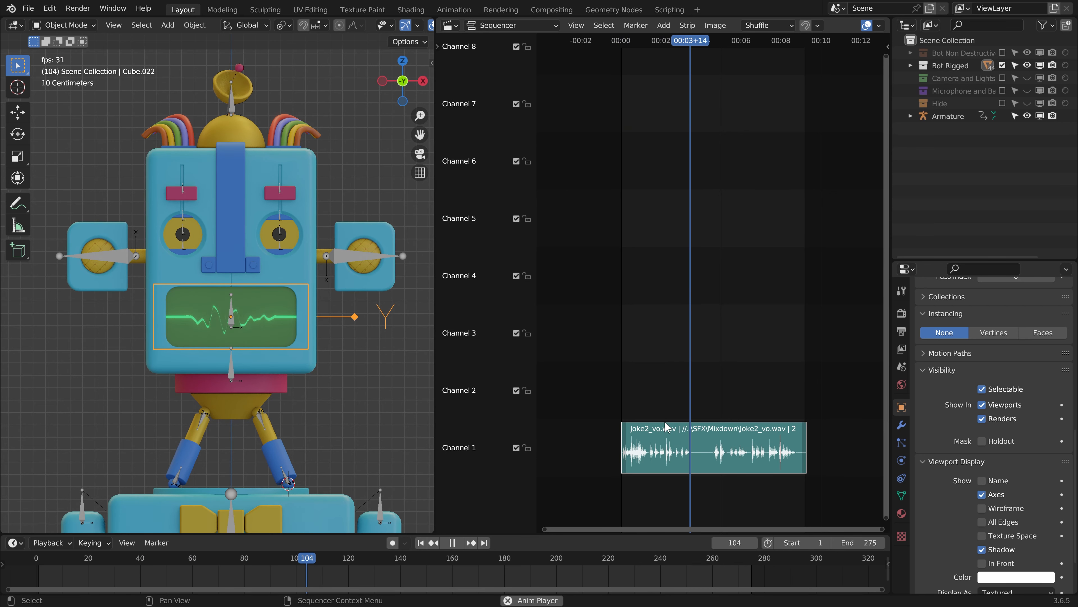
key(space)
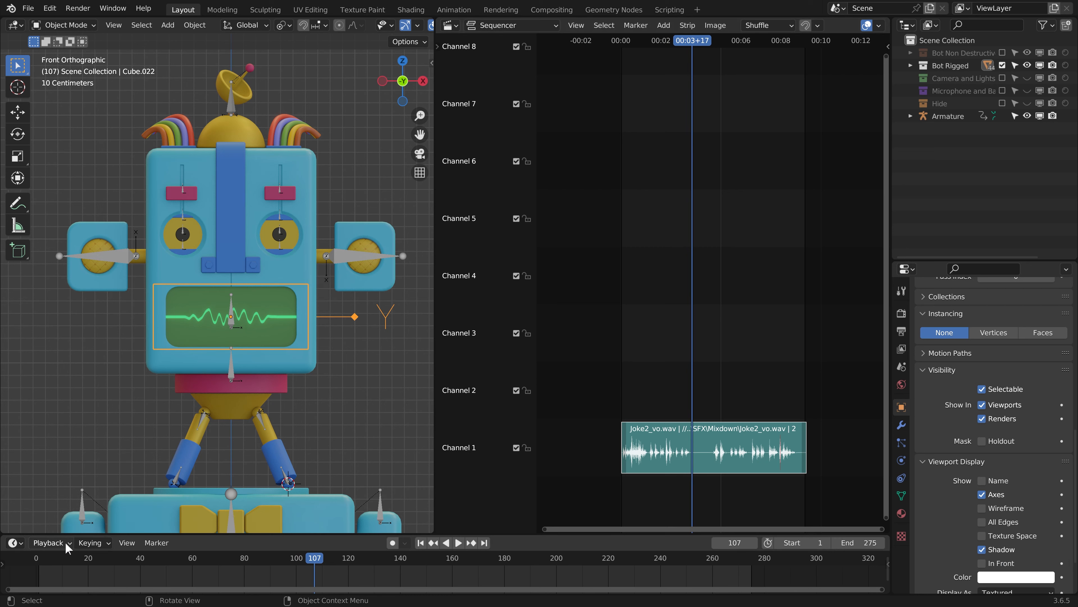
click(49, 542)
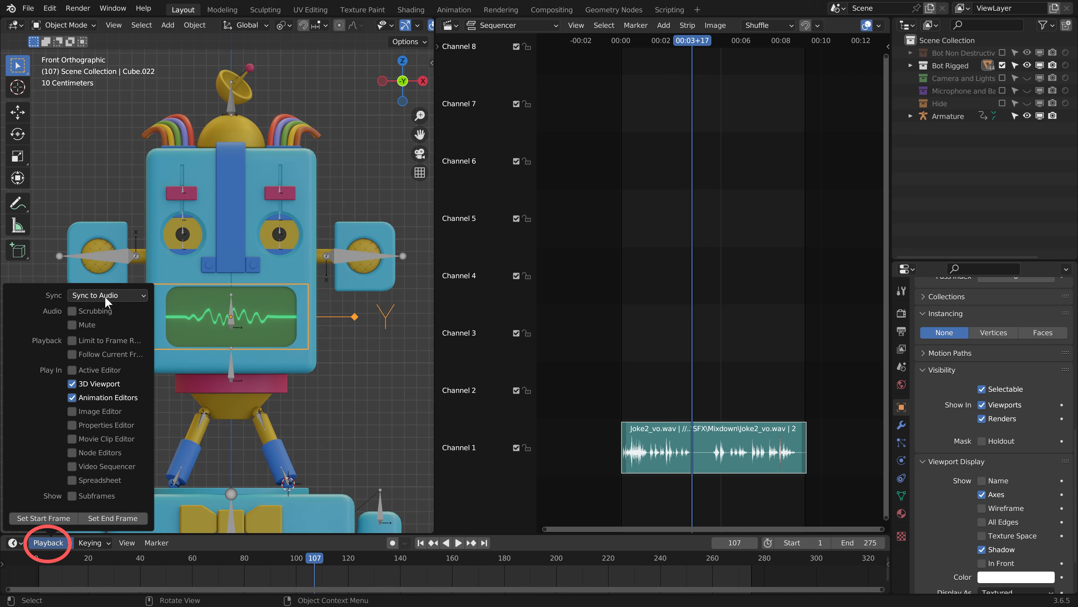
mouse_move(287, 558)
mouse_down()
mouse_move(323, 558)
mouse_move(295, 558)
mouse_up()
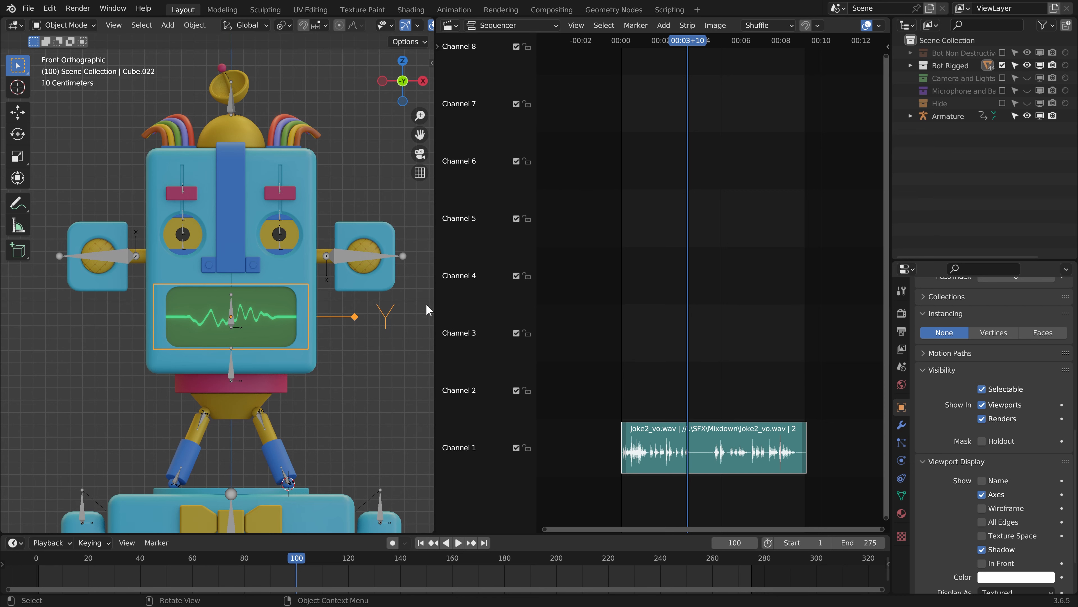
- Widen the 3D viewport and select the robot's armature
drag(432, 290, 470, 290)
scroll(434, 304, down, 4)
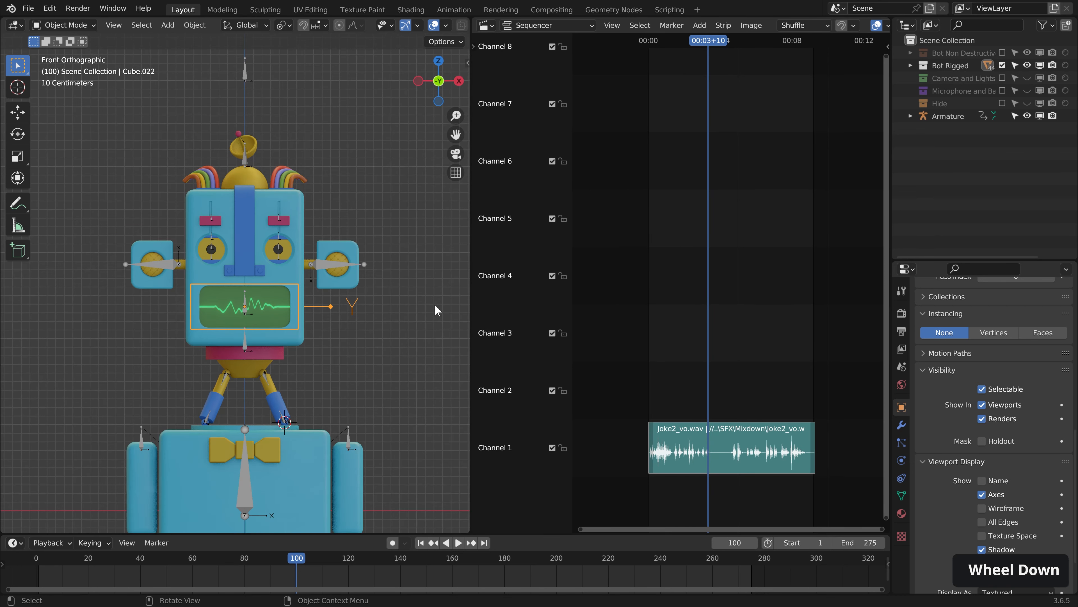
click(307, 271)
scroll(352, 293, up, 2)
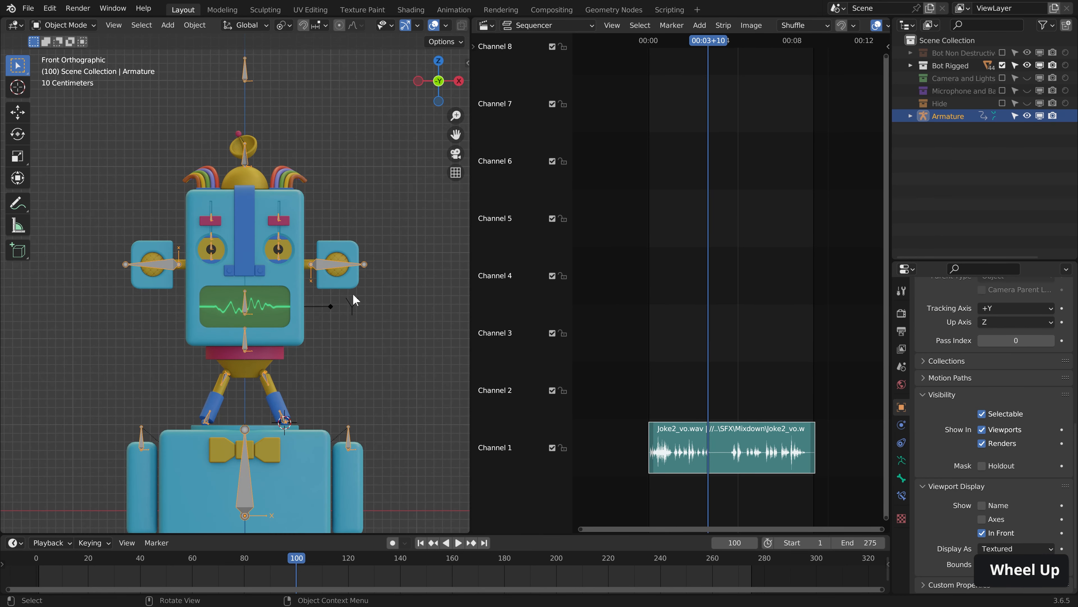
- Put the armature in Pose Mode and keyframe the CONTROL bone's Robot Voice property at frame 1
shift+middle_drag(357, 272, 359, 296)
key(ctrl+Tab)
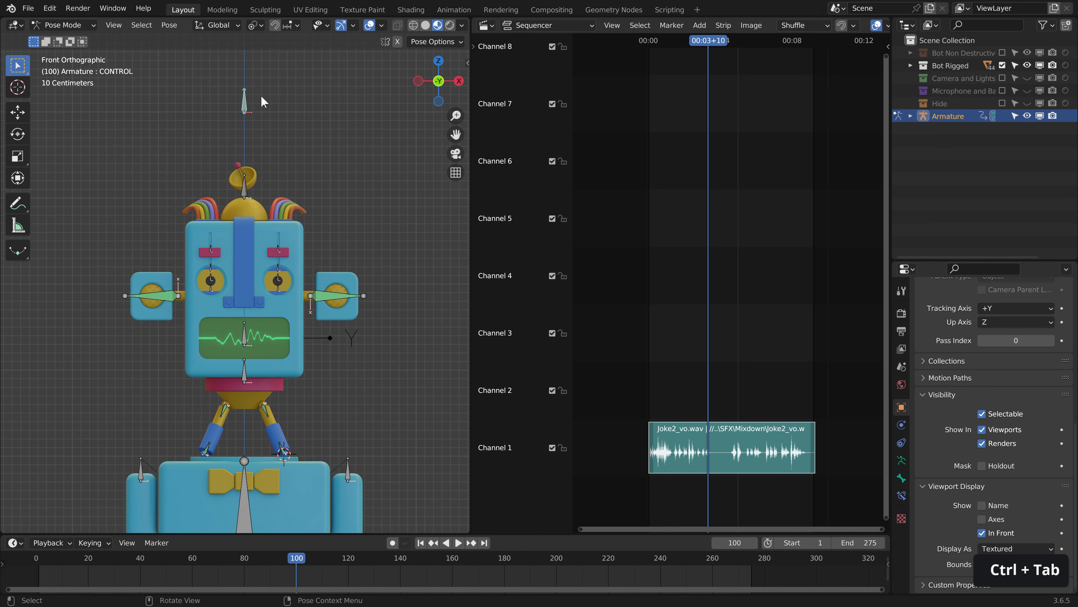
key(n)
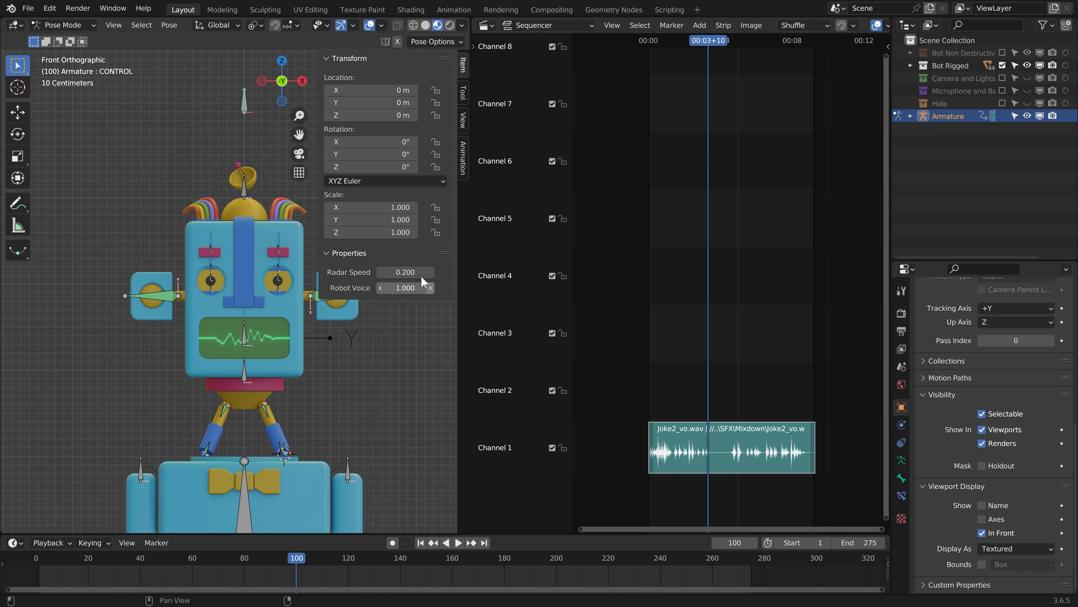
click(421, 543)
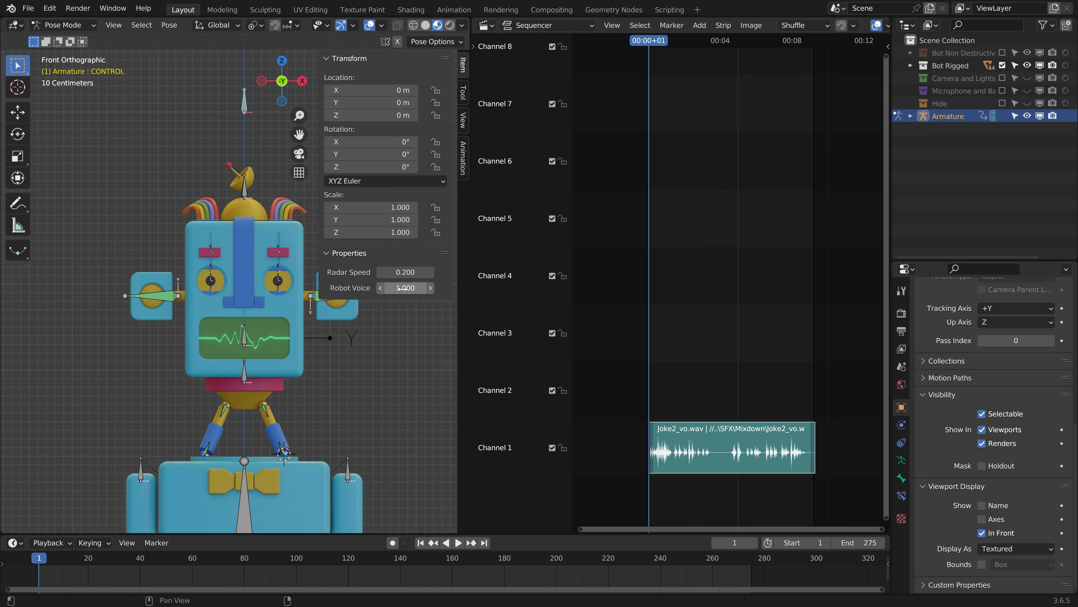
key(i)
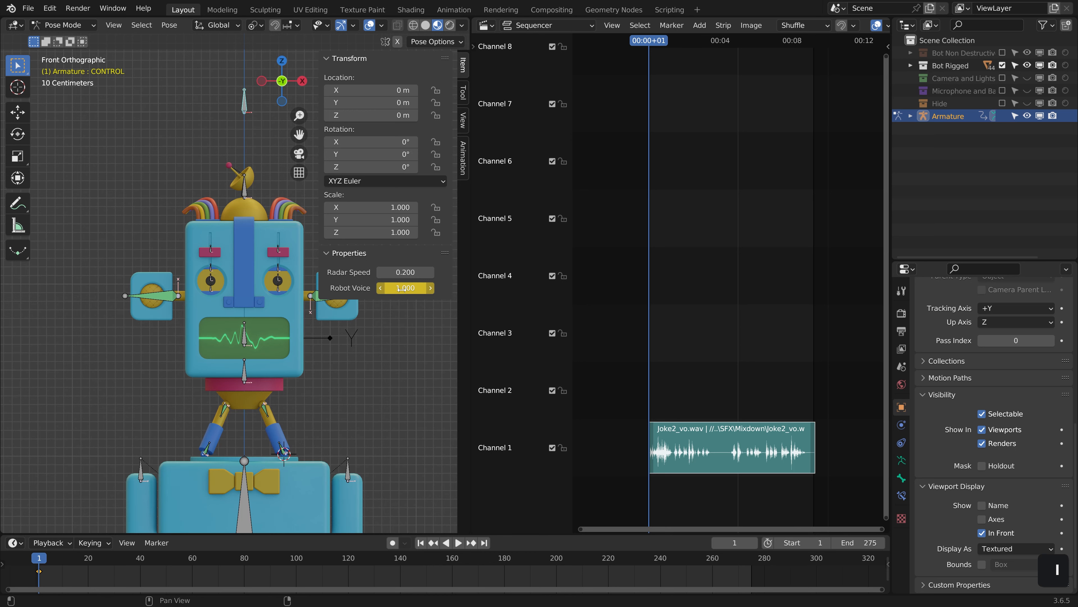
- Bake the sound of Joke2_vo.wav from the Mixdown folder onto the Robot Voice F-curve in the Graph Editor, with default bake settings
click(487, 25)
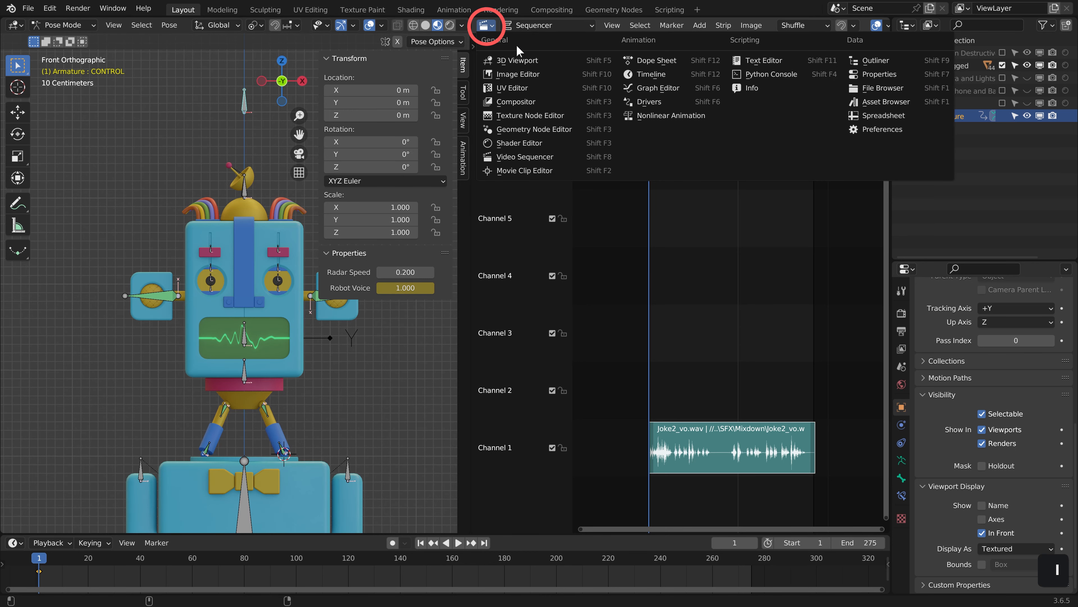
click(658, 87)
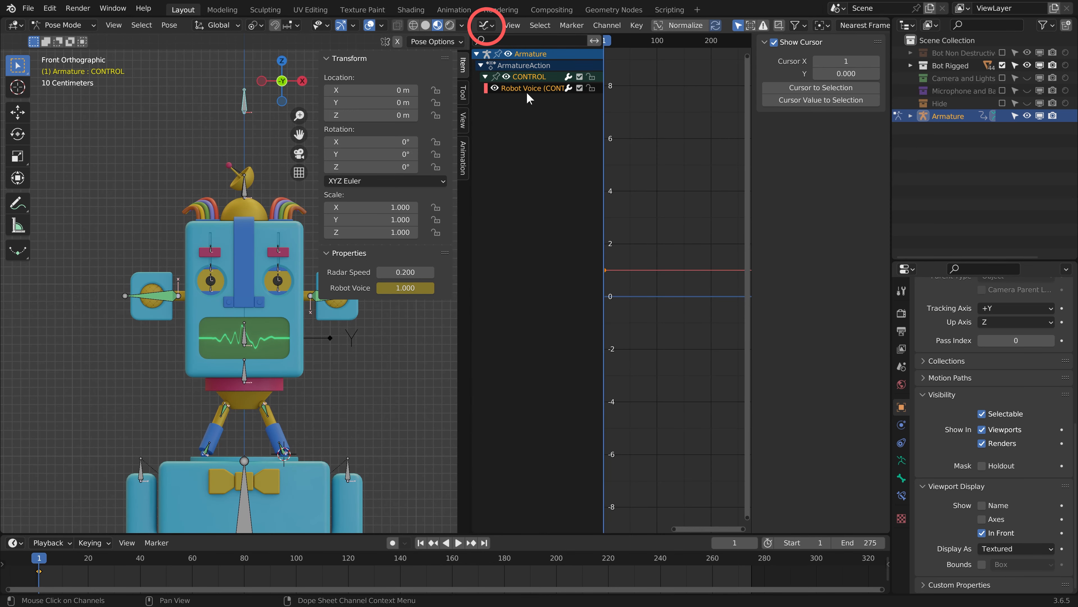
click(518, 92)
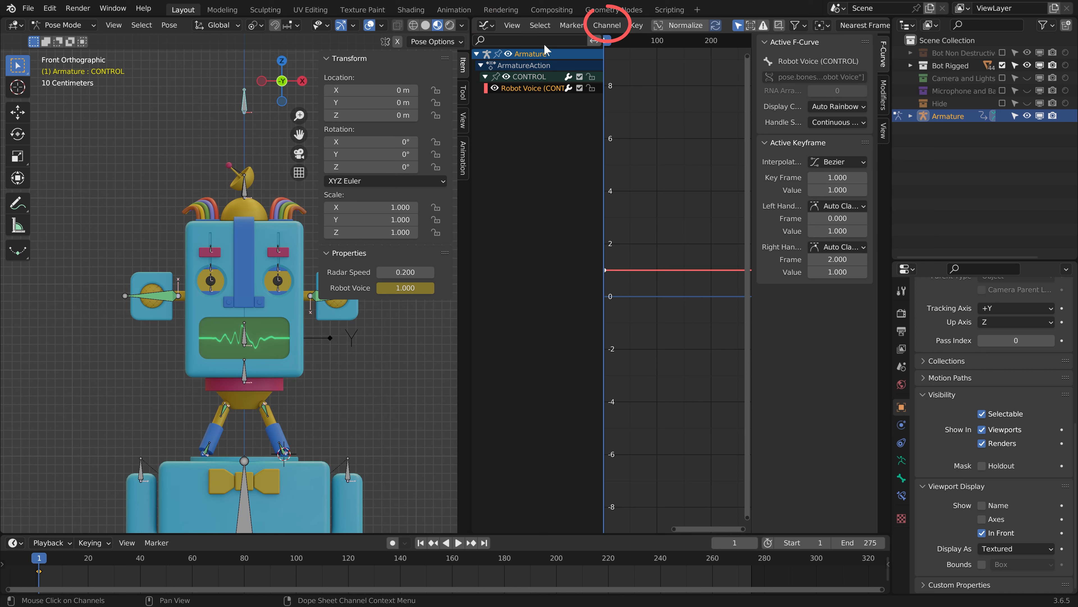
click(601, 25)
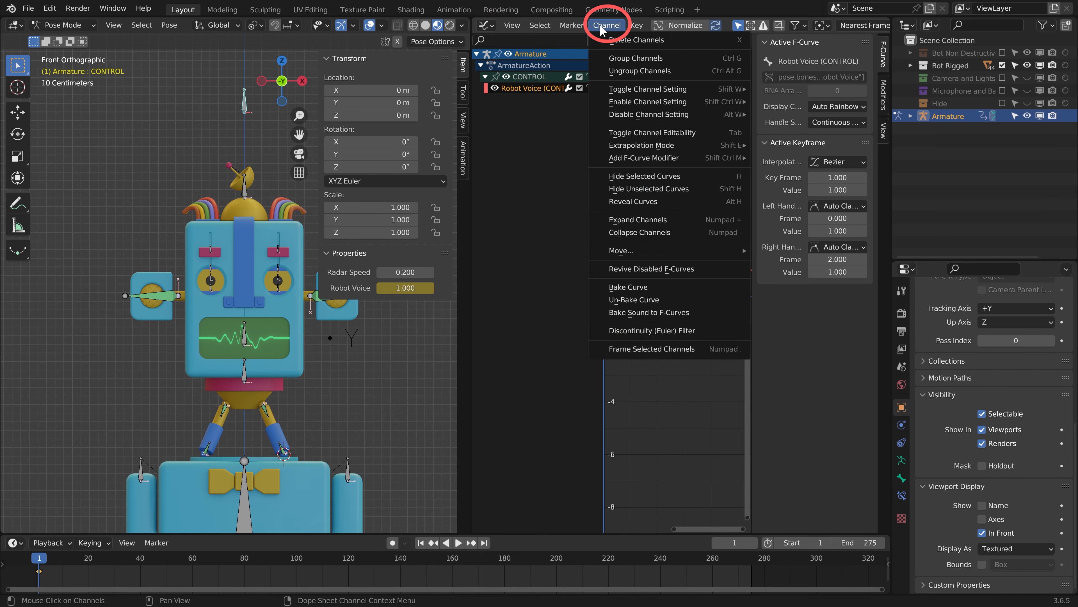
click(678, 313)
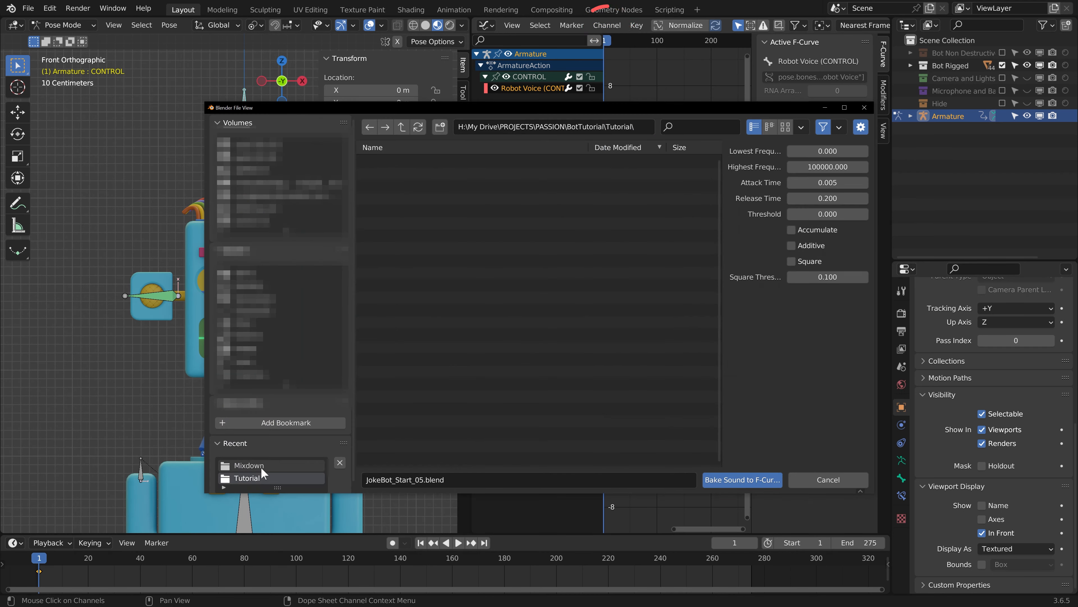
click(250, 465)
click(397, 185)
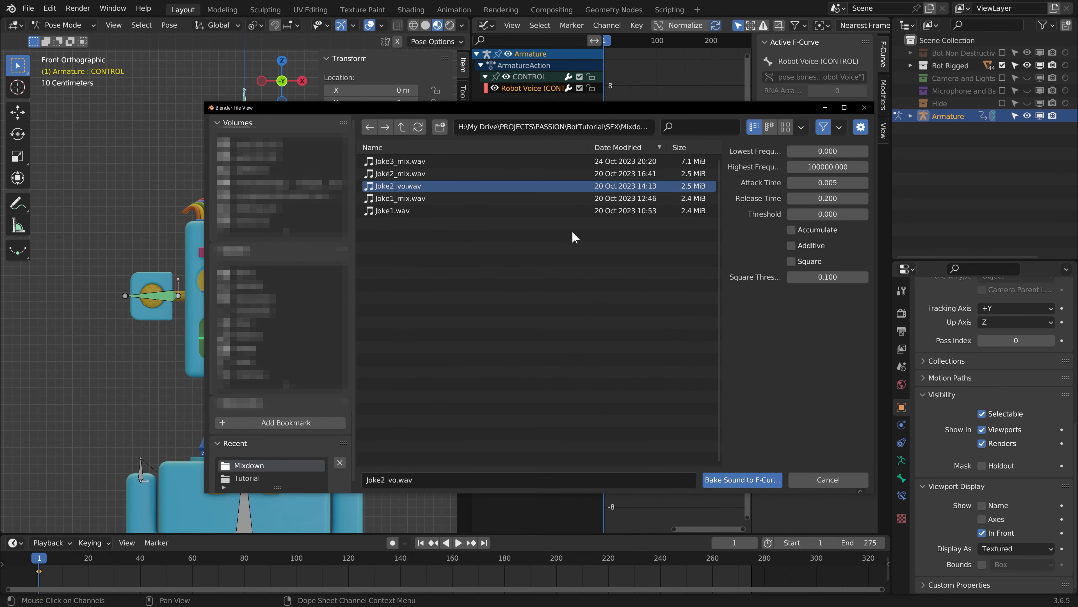
click(760, 479)
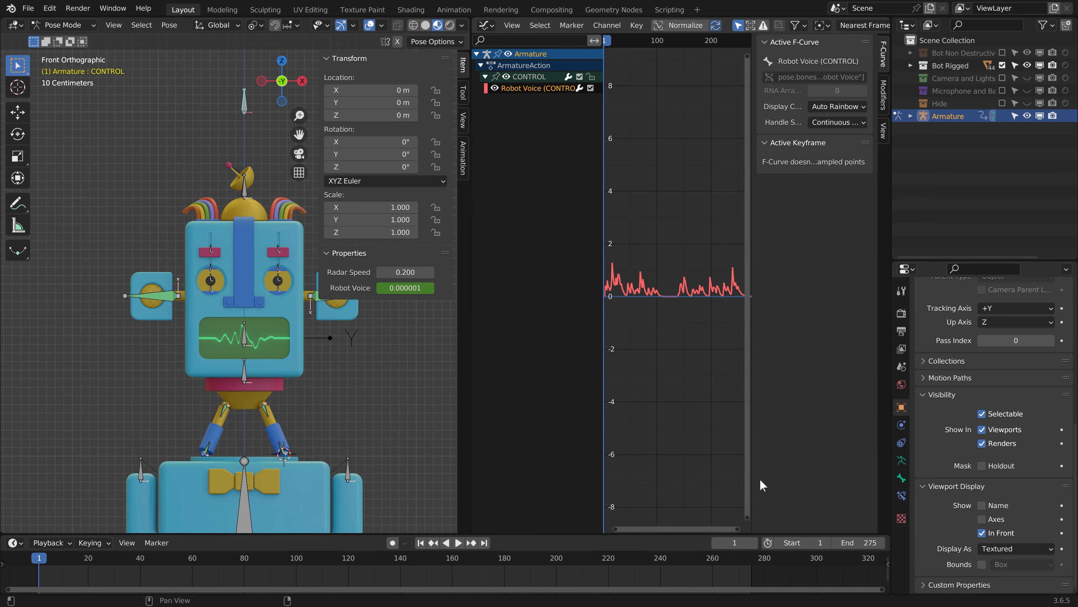
ctrl+middle_drag(698, 296, 607, 267)
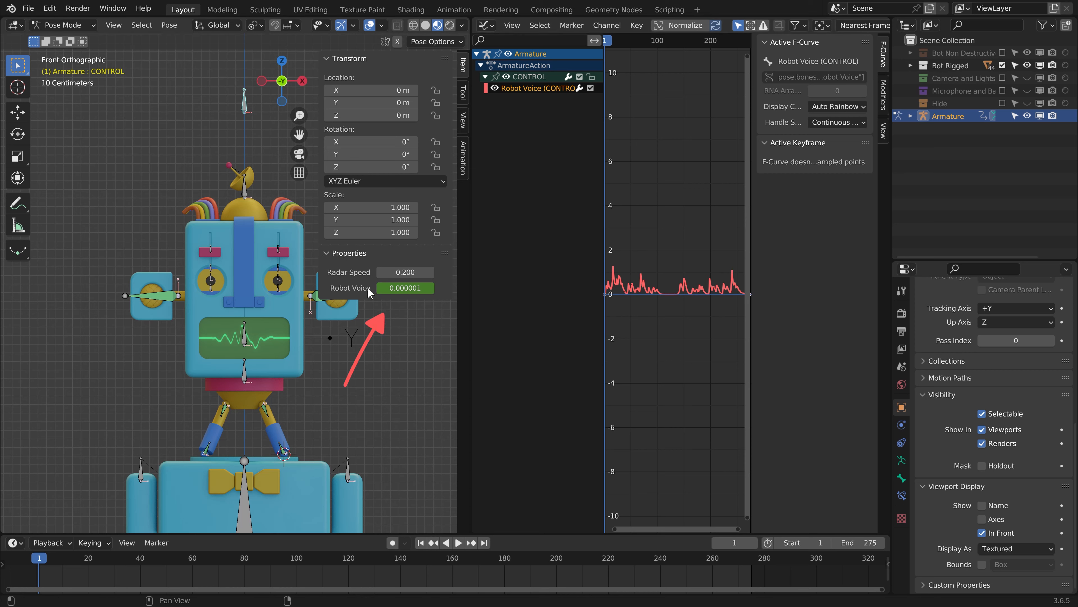
- Copy the Robot Voice property as a new driver and bring up the Mouth material's nodes in the Shader Editor
right_click(399, 289)
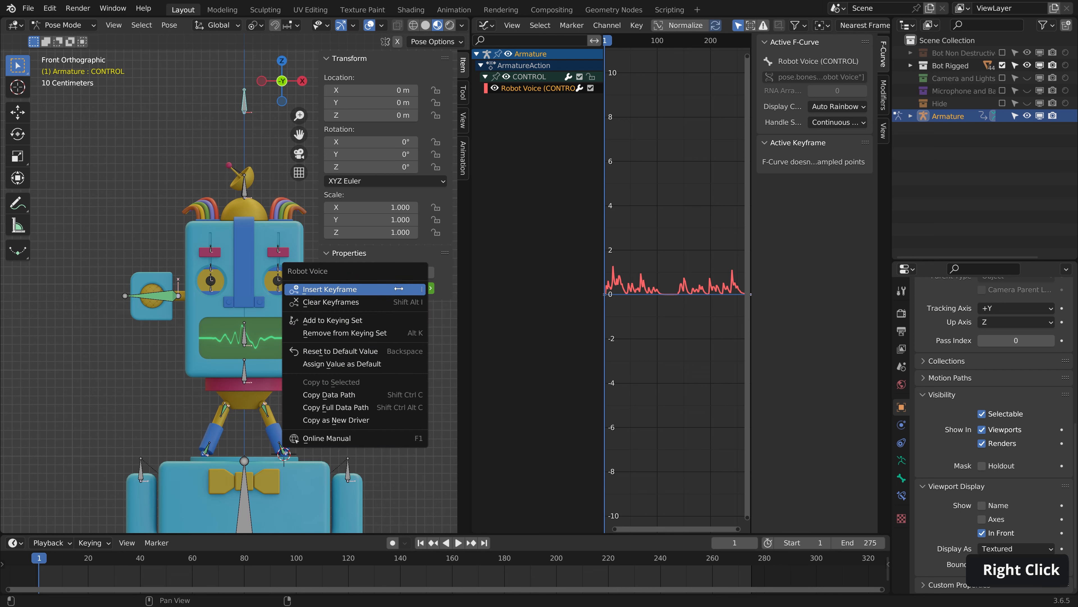
click(395, 420)
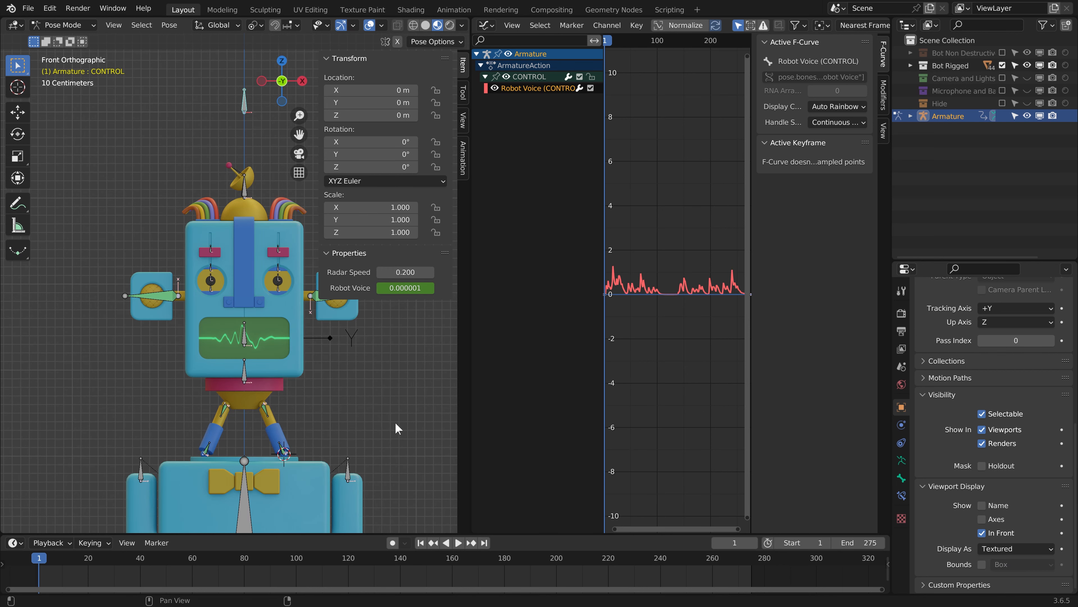
click(486, 26)
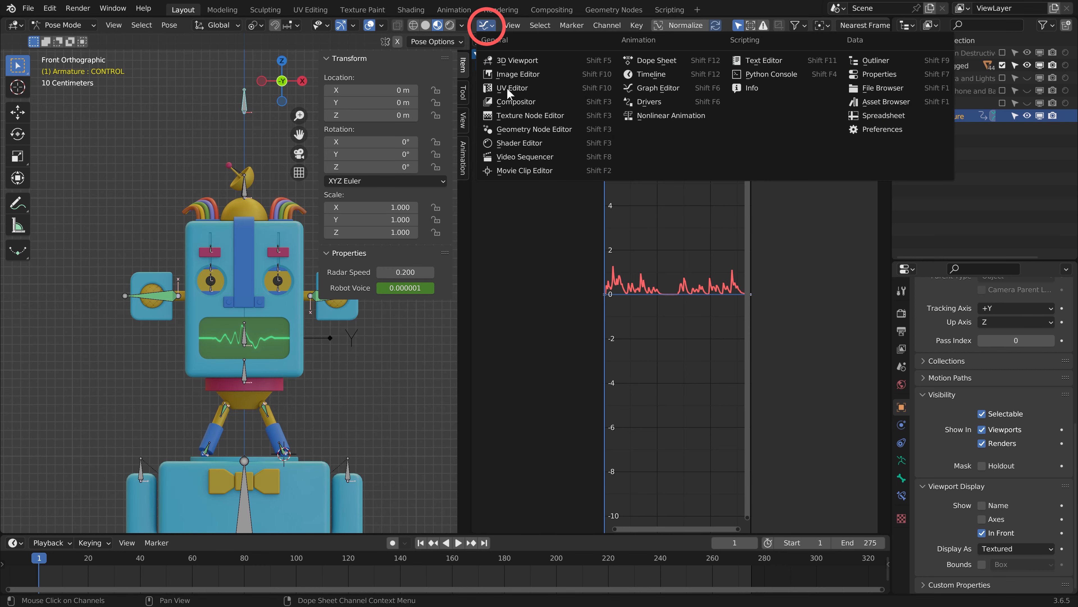
click(526, 142)
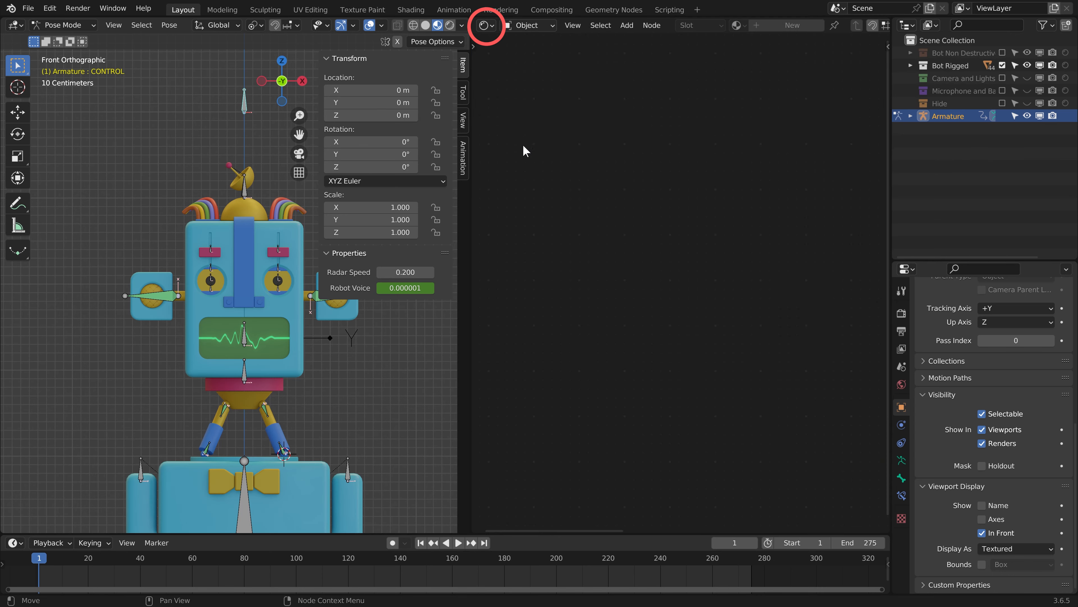
key(ctrl+Tab)
click(267, 347)
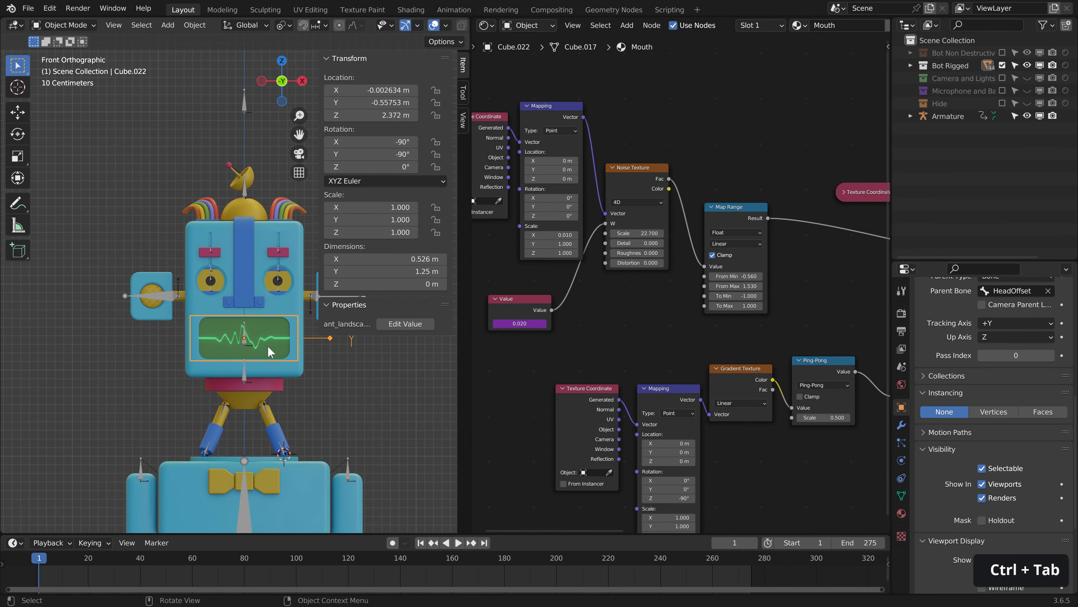
middle_drag(472, 376, 534, 332)
- Add a second Value node to the Mouth material and paste the copied driver onto its value
key(shift+a)
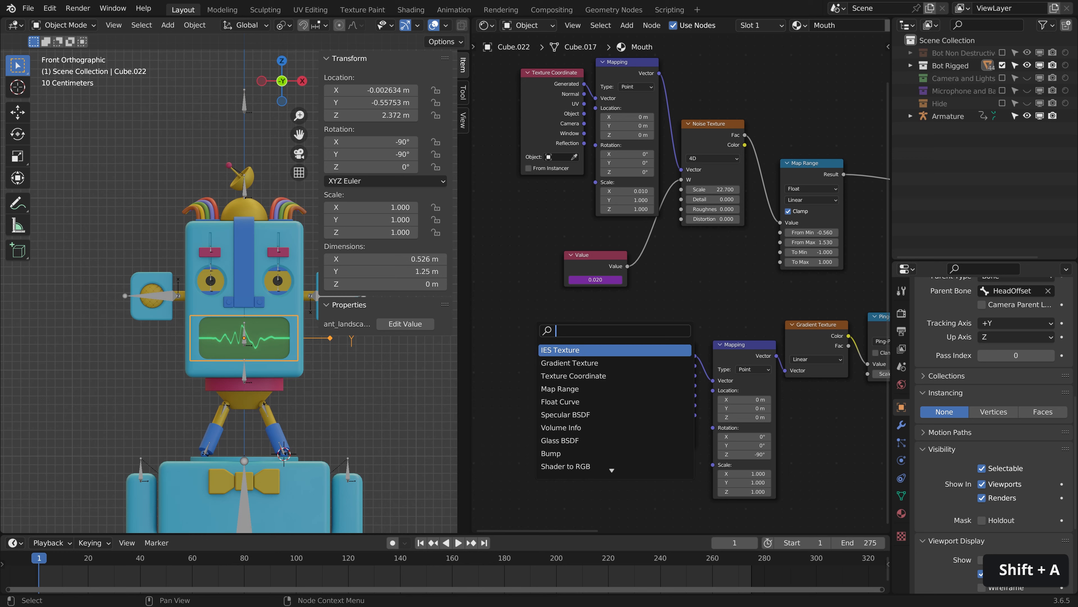
text(val)
click(566, 349)
click(588, 327)
right_click(588, 327)
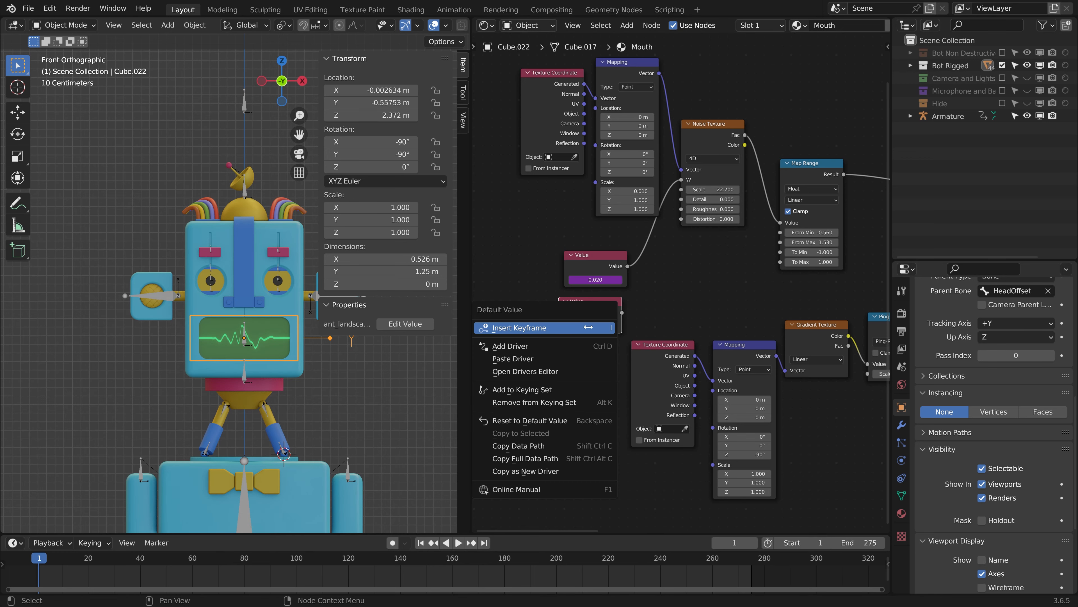
click(584, 359)
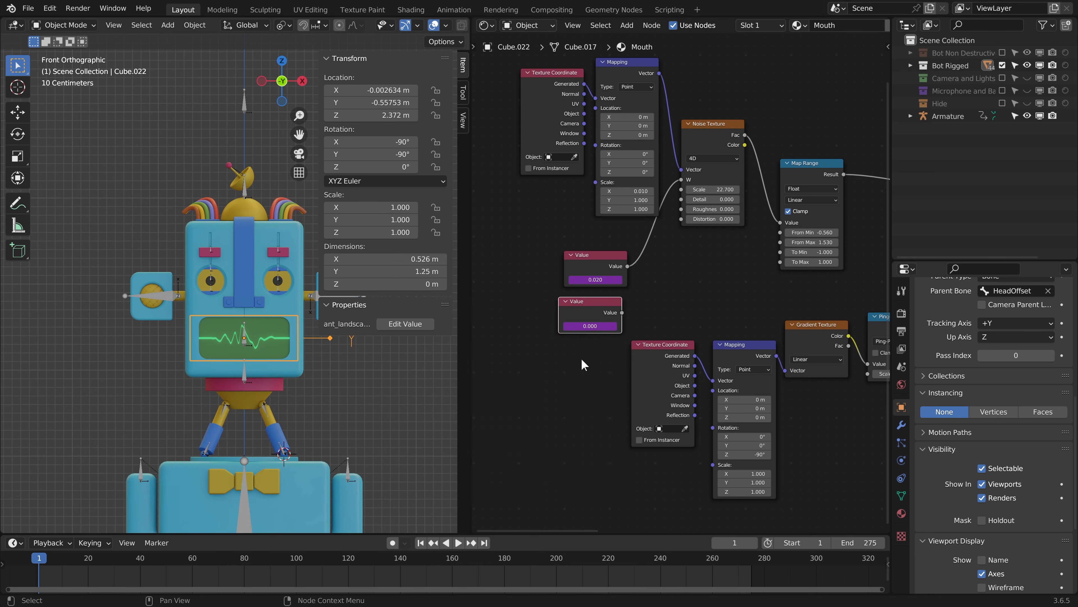
- Go to frame 14 and compare the CONTROL bone's Robot Voice value with the new driven Value node
drag(51, 563, 73, 566)
key(ctrl+Tab)
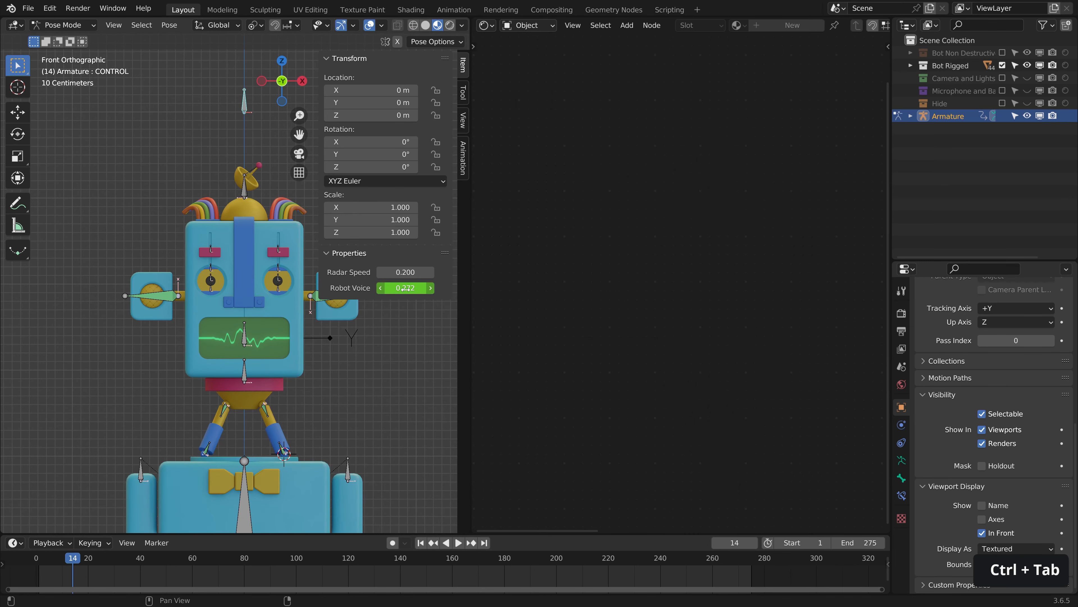
key(ctrl+Tab)
click(272, 321)
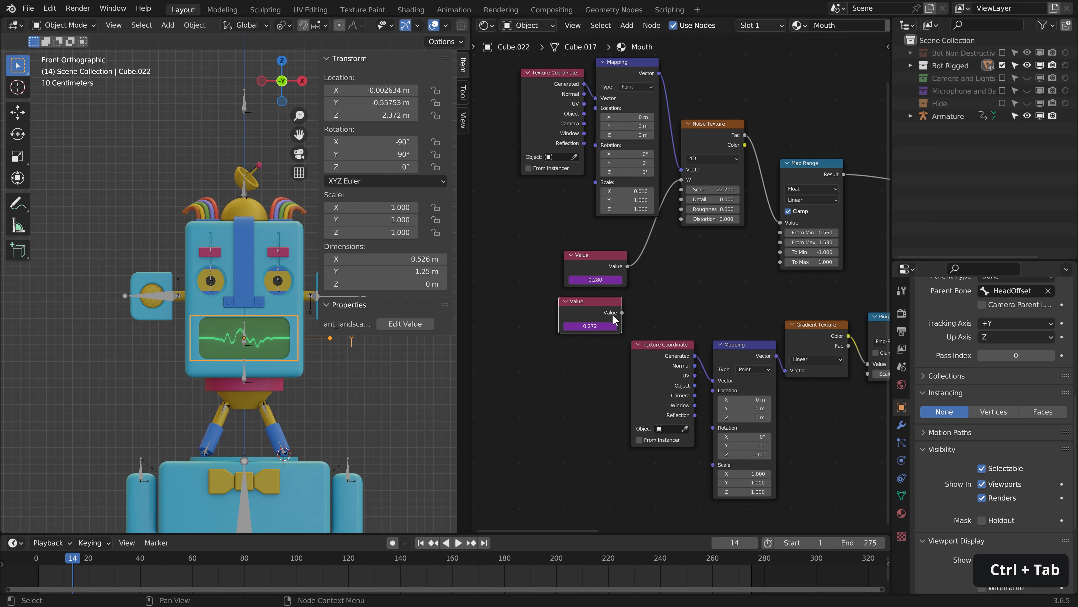
- Label the new driven Value node Voice and place it just below the original Value node
drag(613, 319, 607, 332)
key(F2)
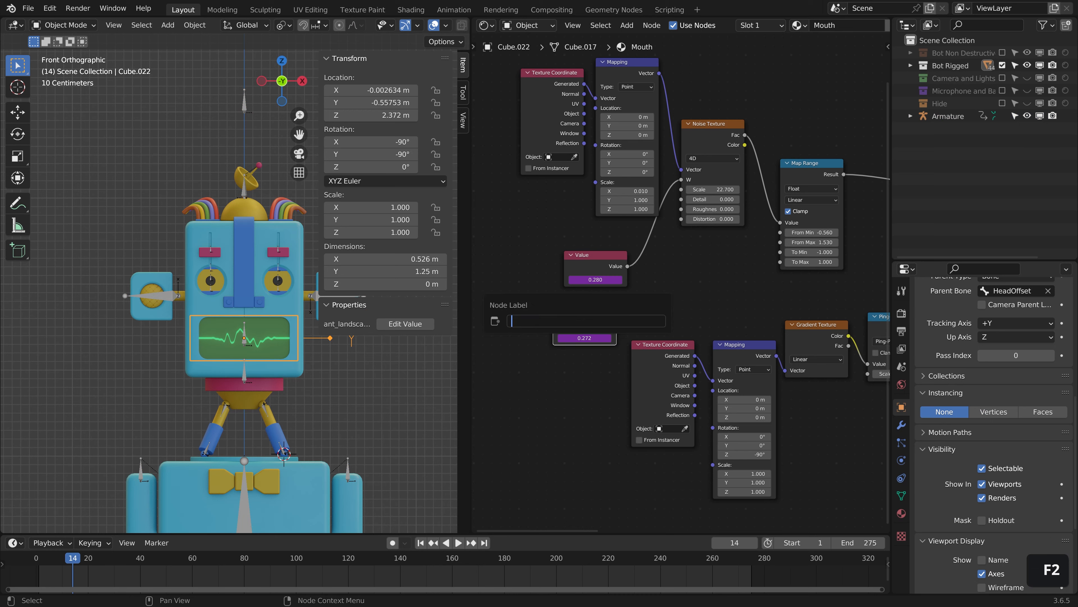
text(Voice)
key(Return)
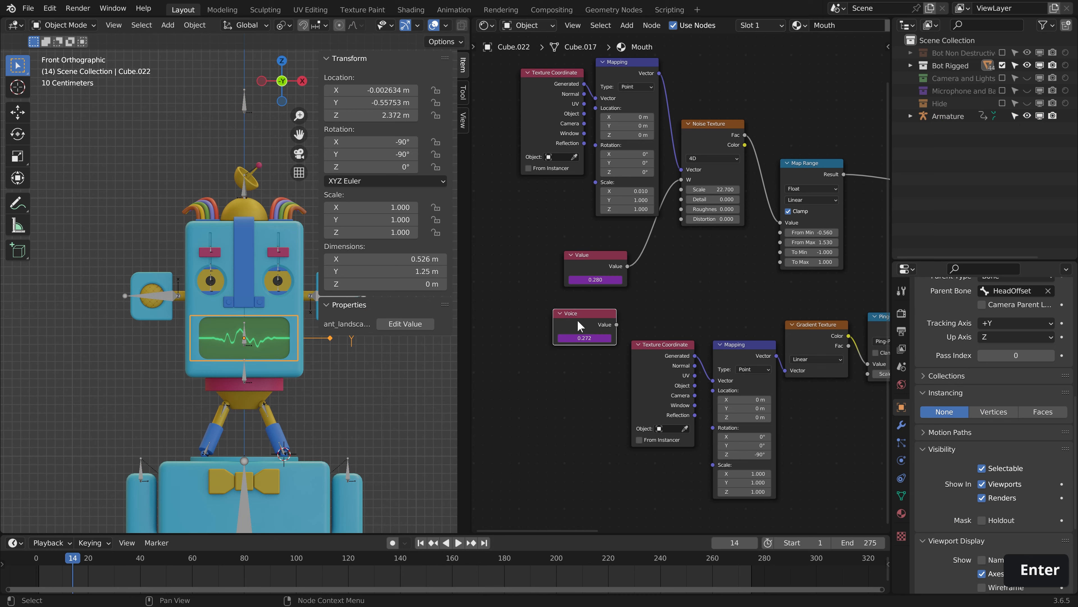
middle_drag(600, 321, 524, 327)
mouse_move(525, 327)
mouse_down()
mouse_move(621, 276)
mouse_move(535, 311)
mouse_up()
- Insert a Multiply math node after the Map Range node and connect the Voice value to its second input
middle_drag(760, 238, 722, 248)
scroll(722, 248, down, 1)
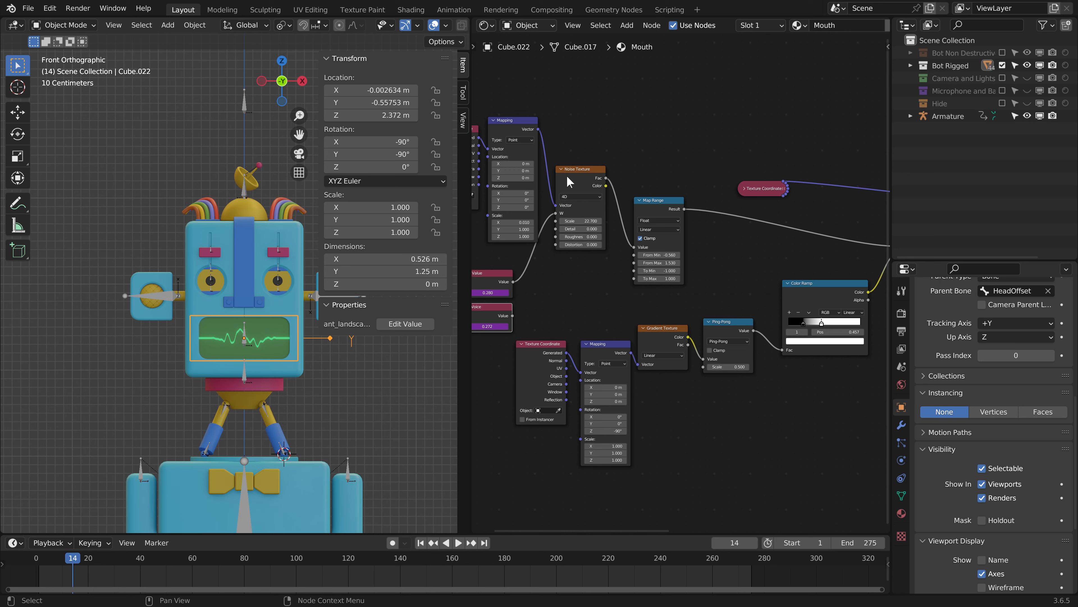
key(shift+a)
text(math)
key(Return)
click(731, 253)
click(736, 260)
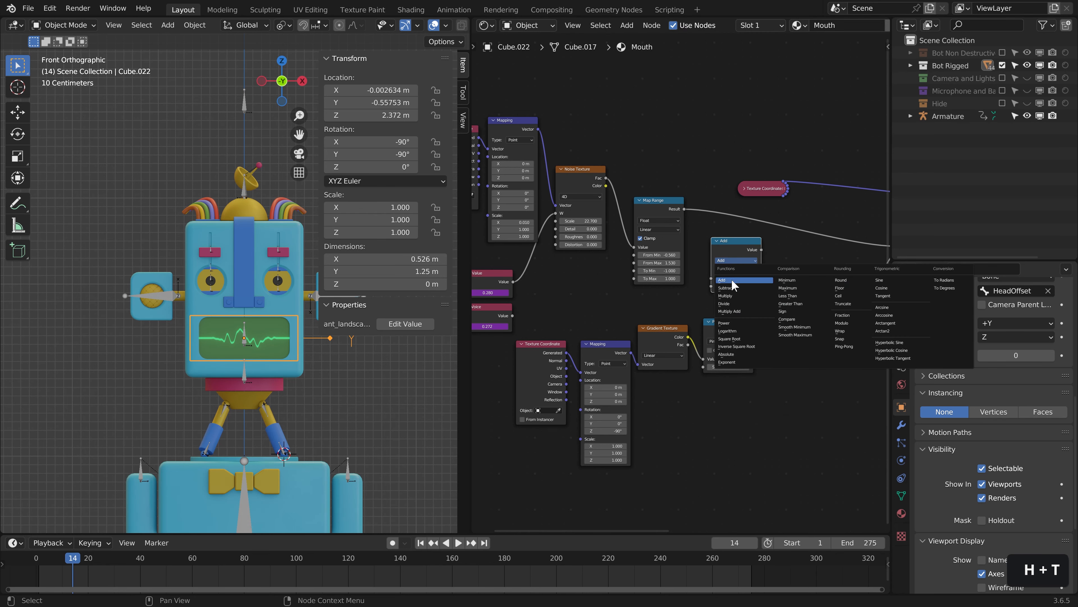
click(740, 299)
drag(729, 248, 747, 223)
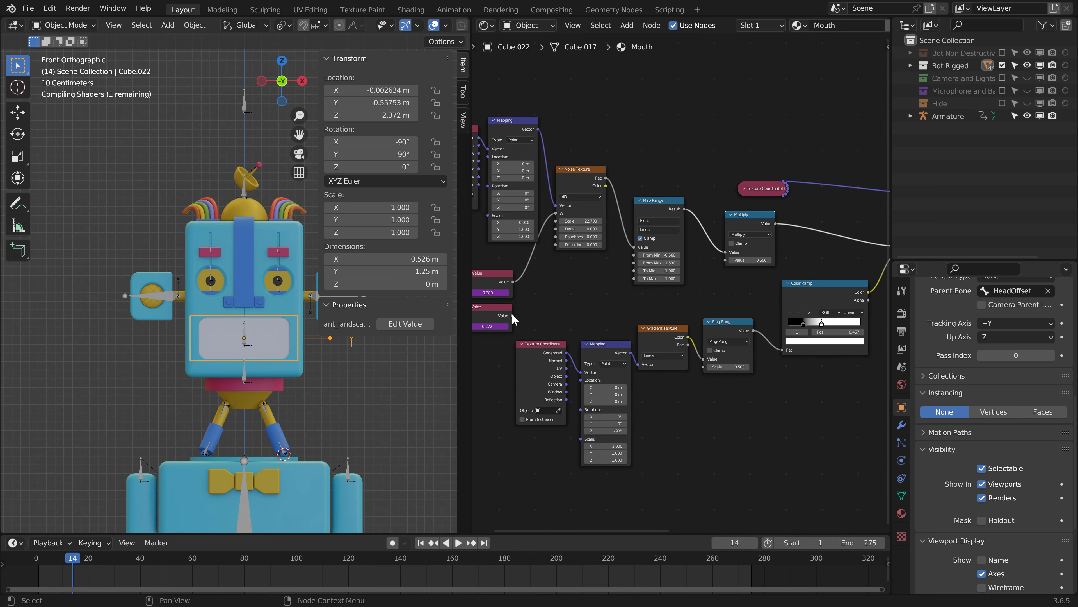
drag(513, 317, 729, 260)
- Play the animation and inspect how the mouth line reacts to the voice-over
key(space)
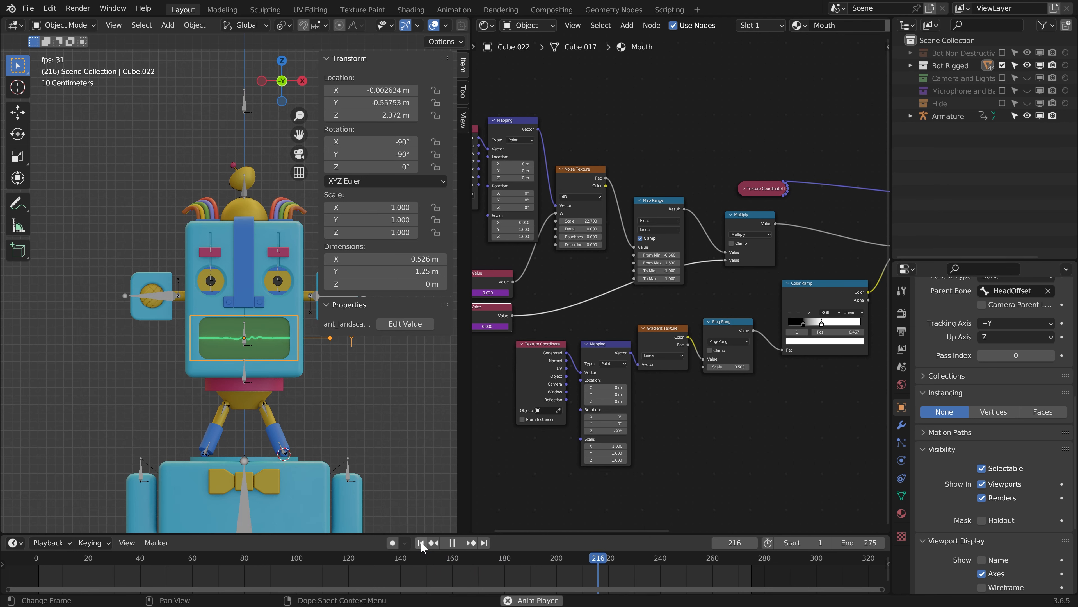
key(space)
scroll(258, 354, up, 1)
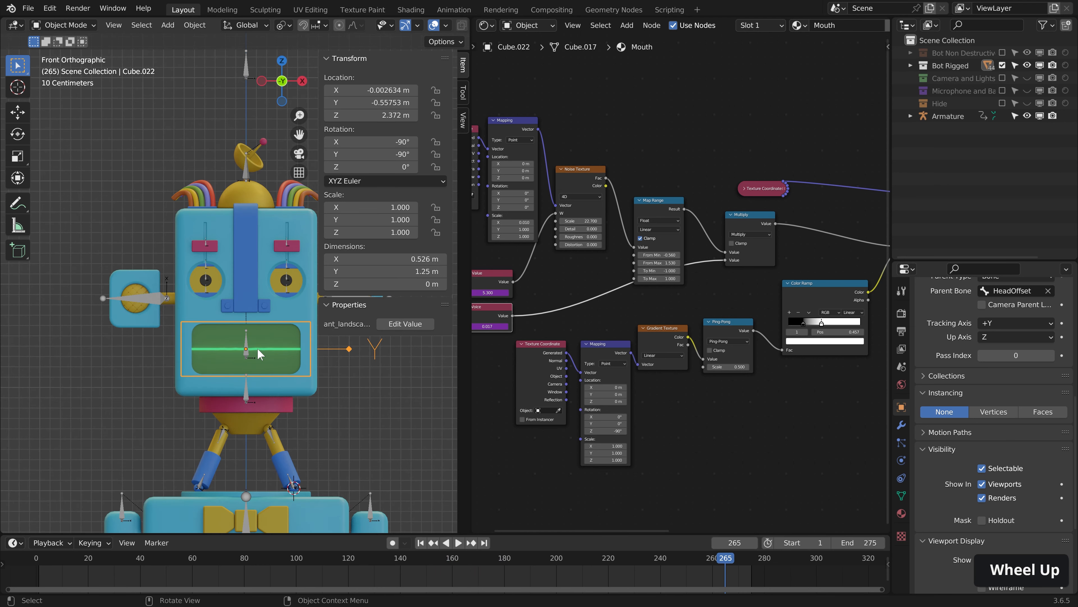
- Duplicate the voice Multiply node, insert the copy directly after it, and set its second value to 2
middle_drag(741, 323, 620, 319)
key(shift+a)
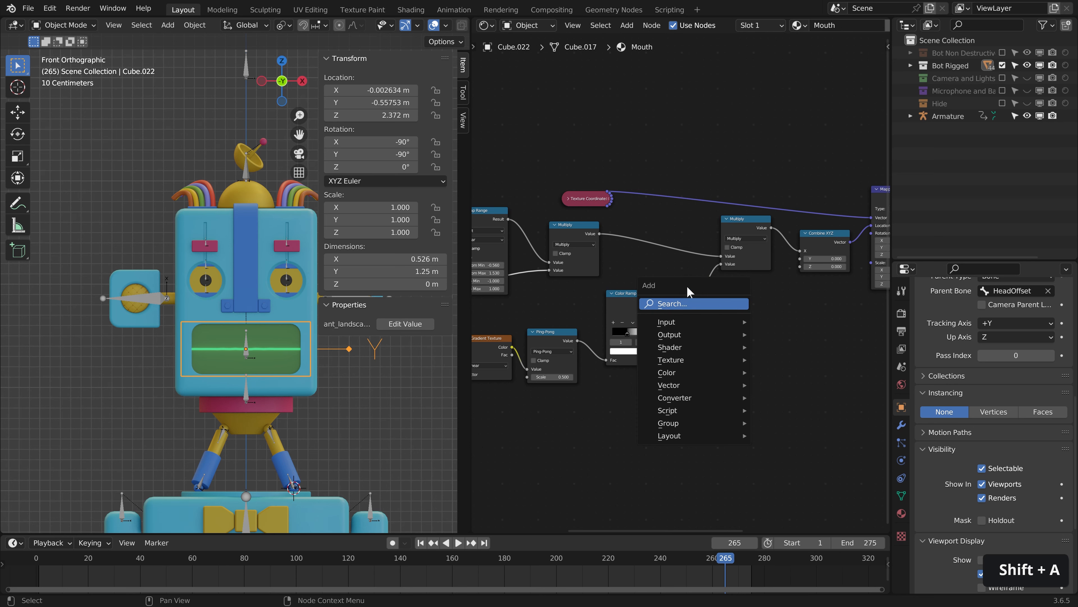
click(572, 230)
key(shift+d)
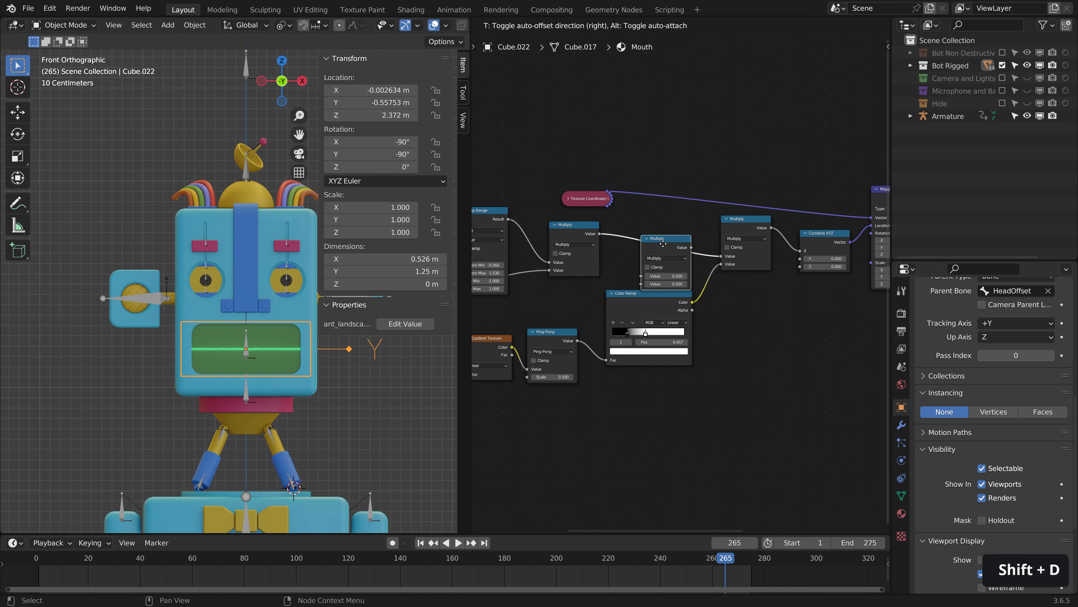
click(672, 264)
text(2)
key(Return)
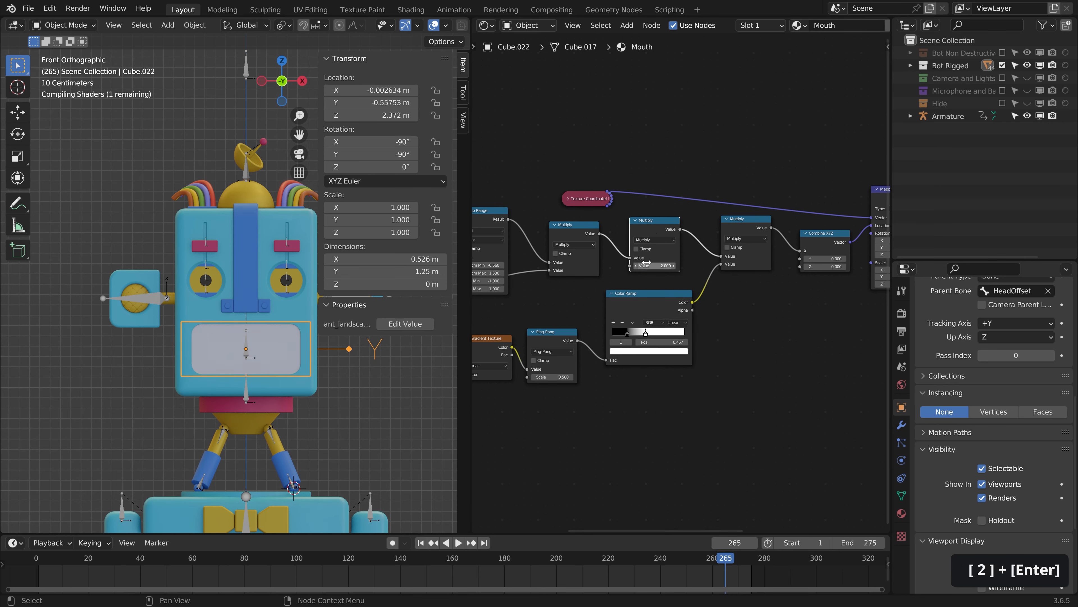
- Raise the duplicated Multiply node's value to about 4.6 while playing back the mouth animation
click(323, 581)
key(space)
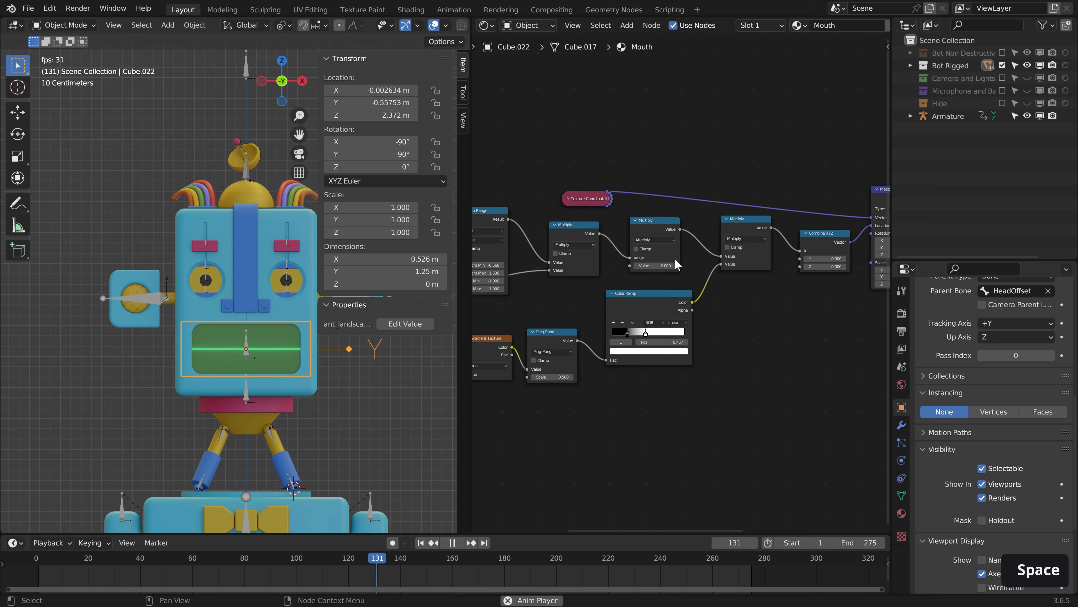
drag(657, 266, 675, 266)
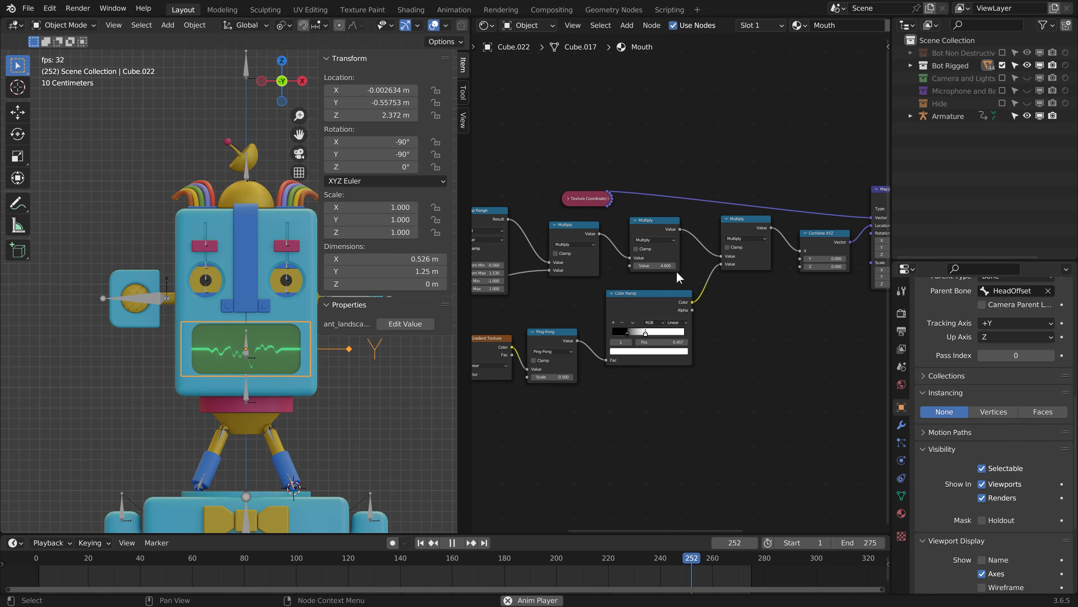
key(space)
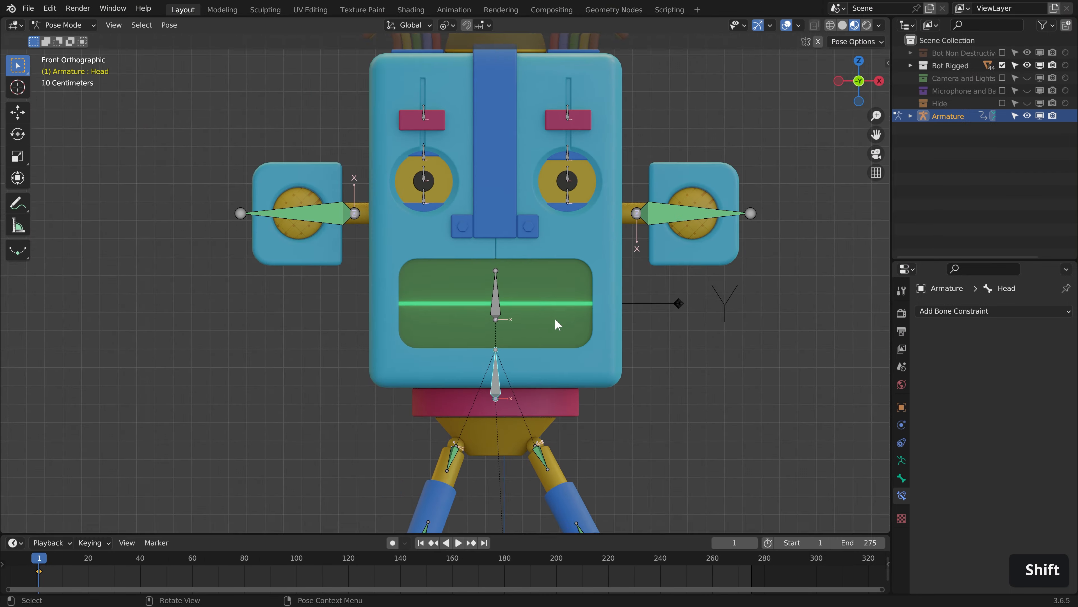
- Tilt the robot's head to the side by rotating the Head bone freely and then refining its rotation
key(r)
key(r)
click(598, 276)
middle_drag(597, 276, 611, 278)
key(r)
click(537, 335)
middle_drag(537, 335, 497, 344)
scroll(540, 221, up, 4)
- Lower the UpperLid_L bone along its local Y axis and tilt it around its local Z axis
click(541, 216)
key(g)
key(y)
key(y)
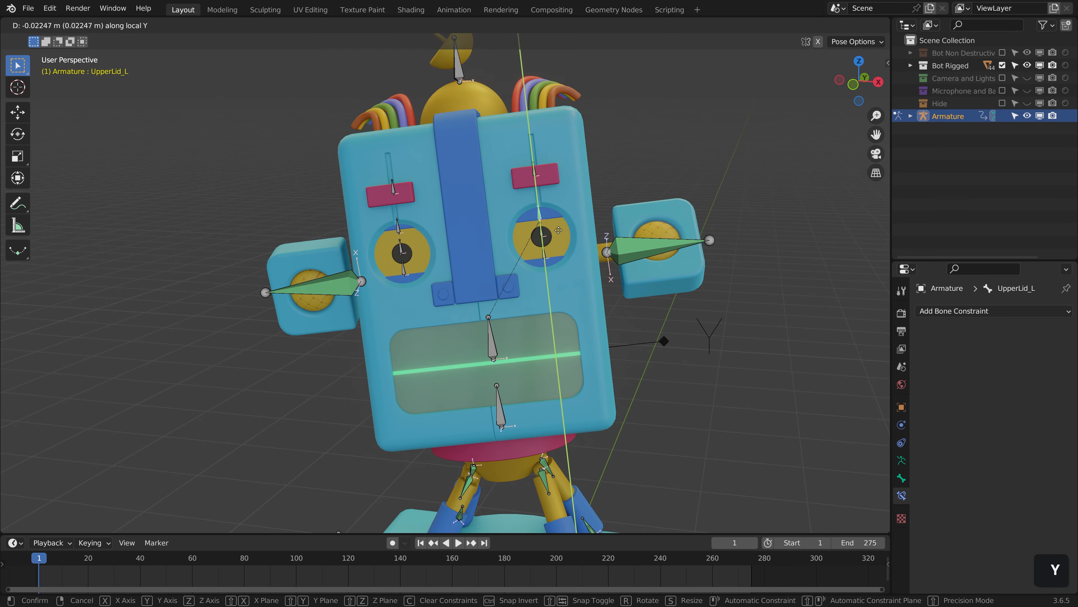
click(612, 219)
key(z)
key(r)
key(z)
key(z)
click(616, 232)
- Rotate the Brow_L bone around its local Z axis and raise it within its local XY plane
click(534, 170)
key(r)
key(z)
key(z)
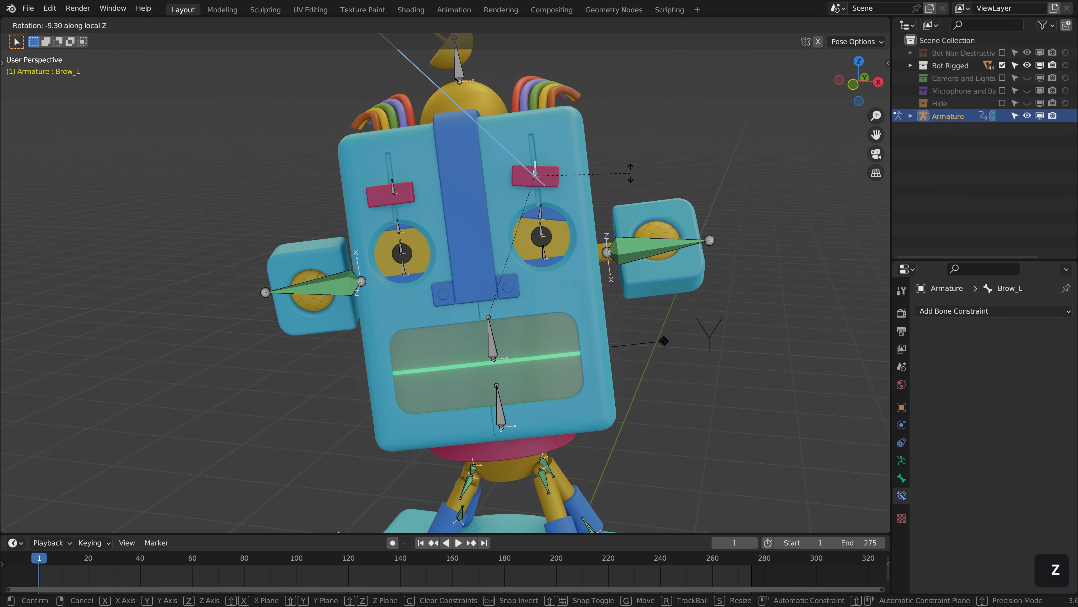
click(631, 178)
key(g)
key(shift+z)
key(shift+z)
click(631, 162)
- Rotate the Brow_R bone about 9° around its local Z axis and lower it within its local XY plane
click(394, 185)
key(r)
key(z)
key(z)
click(475, 198)
key(g)
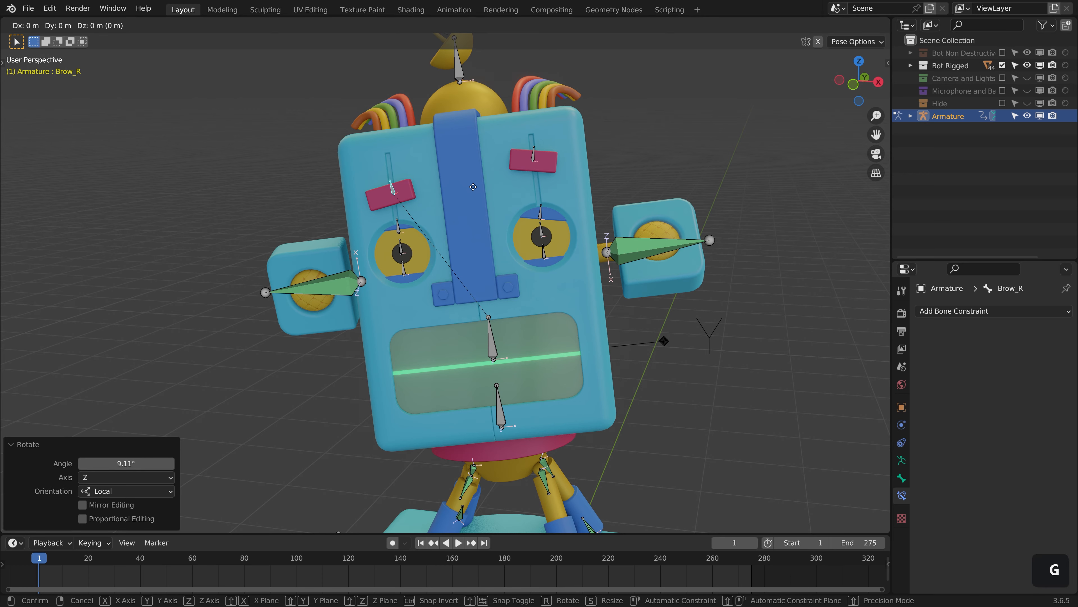
key(shift+z)
key(shift+z)
click(476, 207)
- Shift the Pupil_R and Pupil_L bones sideways within their local XY planes to redirect the robot's gaze
click(401, 248)
key(g)
key(shift+z)
key(shift+z)
click(411, 245)
click(541, 234)
key(g)
key(shift+z)
key(shift+z)
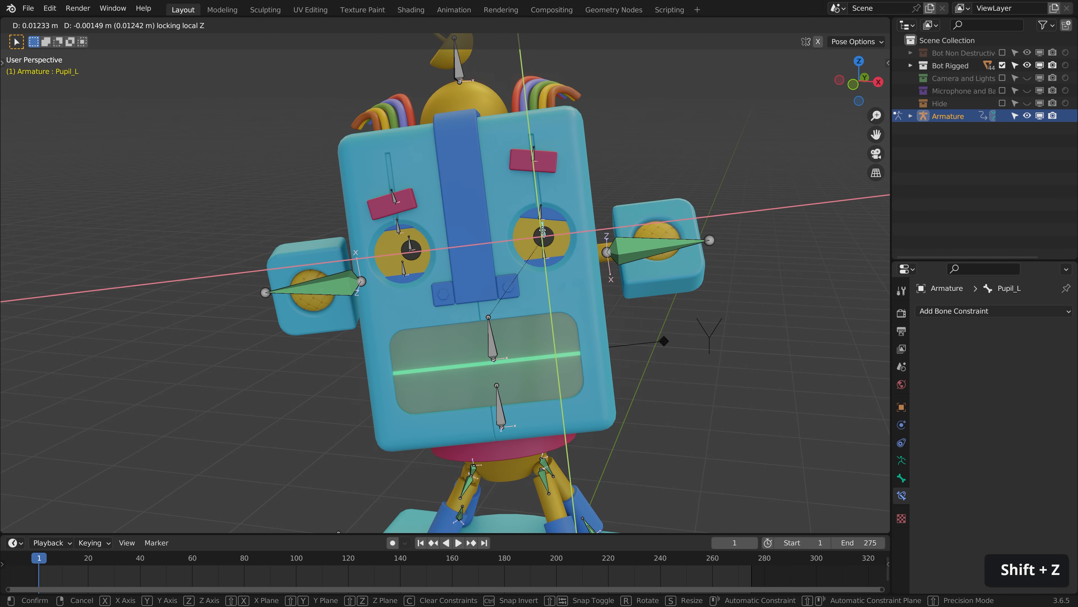
click(543, 233)
- Tilt the UpperLid_R bone around its local Z axis and lower it about 0.018 m within its local XY plane
click(398, 226)
key(r)
key(z)
key(z)
click(488, 220)
key(g)
key(shift+z)
key(shift+z)
shift+click(489, 260)
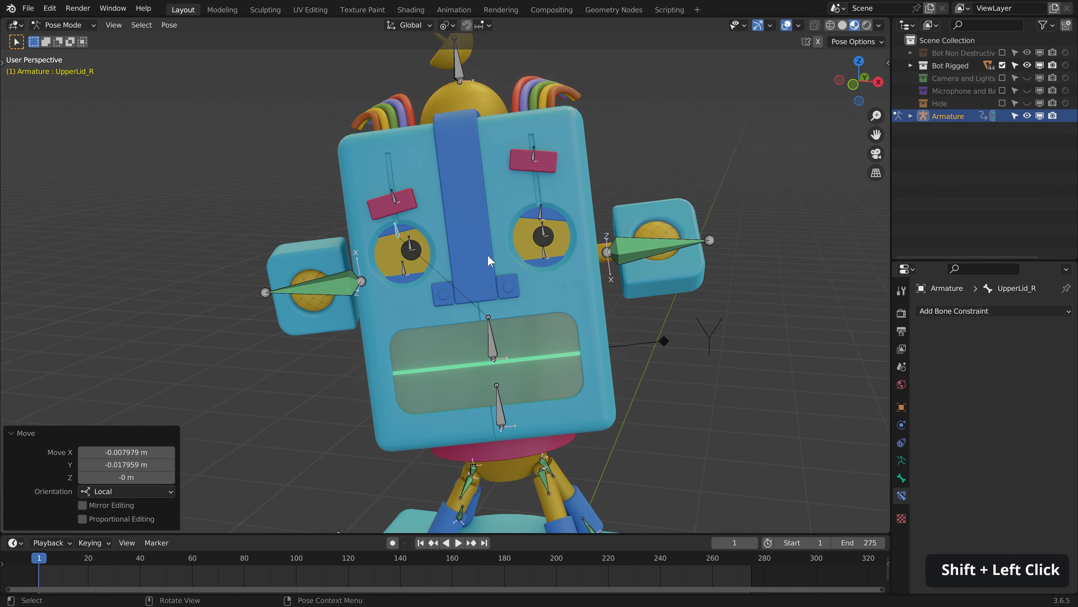
- Toggle X-axis mirroring for the pose and start moving a limb bone below the head
scroll(505, 280, down, 2)
shift+middle_drag(523, 295, 518, 178)
click(632, 406)
click(818, 42)
key(g)
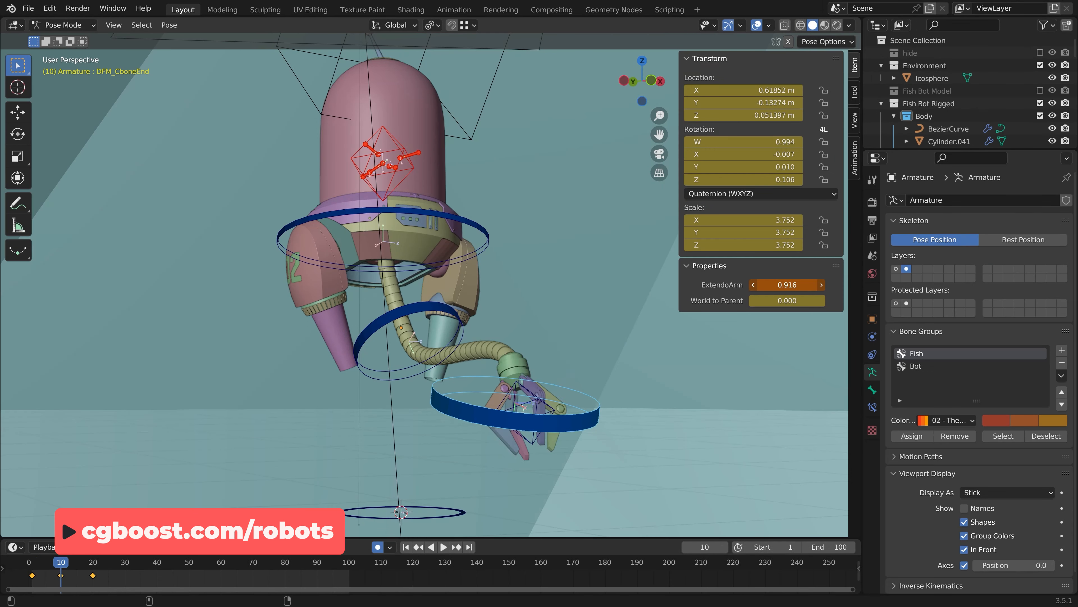
- Reduce the ExtendoArm property on the fish robot's DFM_CboneEnd bone and select the claw's ring control
drag(787, 285, 769, 284)
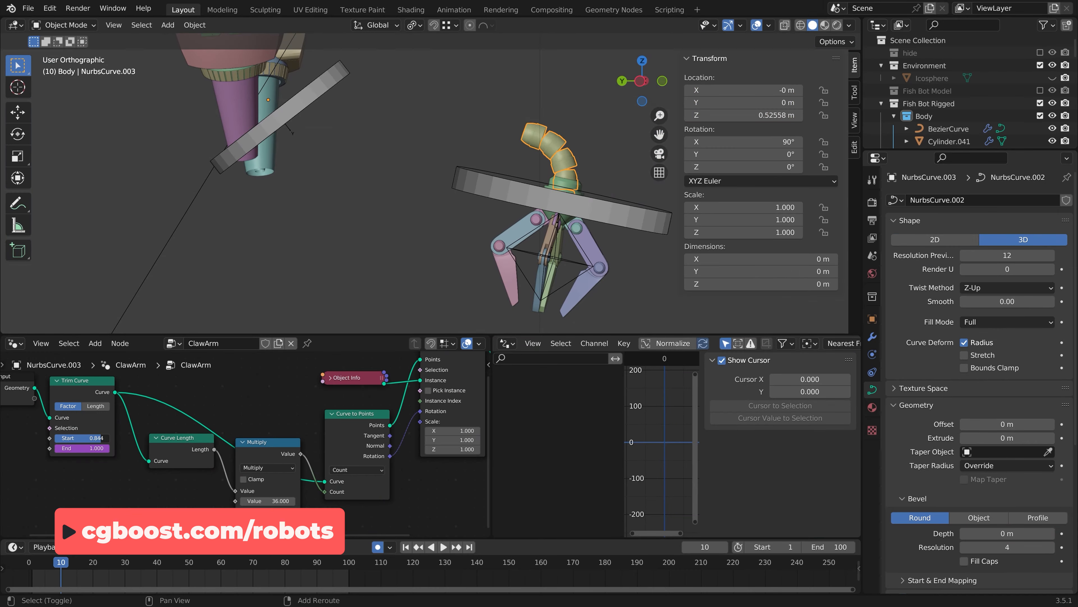
click(626, 220)
drag(626, 220, 582, 206)
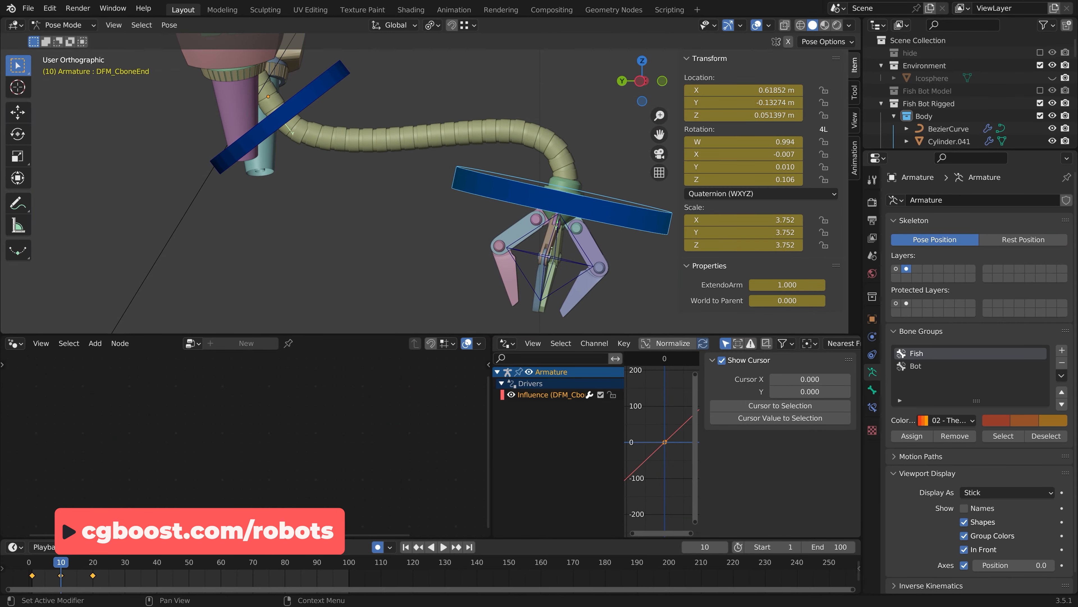